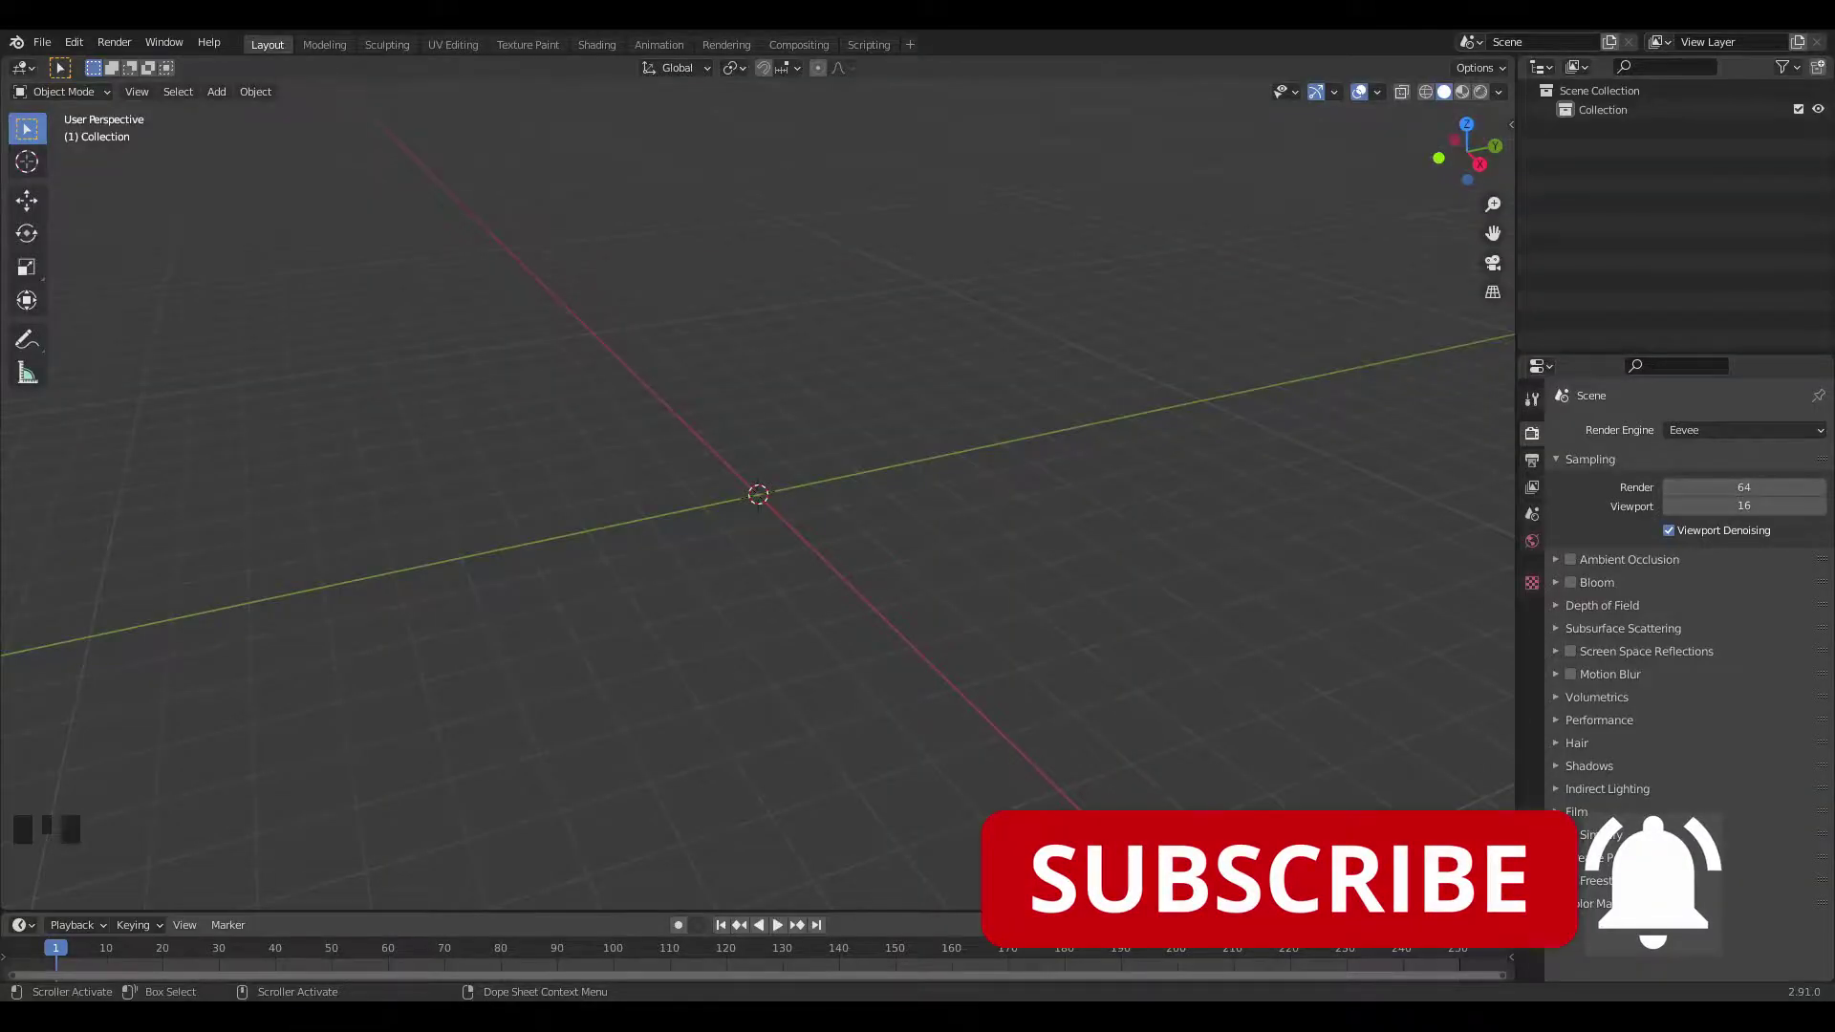
Add a text object and centre it horizontally and vertically.
{"action": "key", "text": "shift+a"}
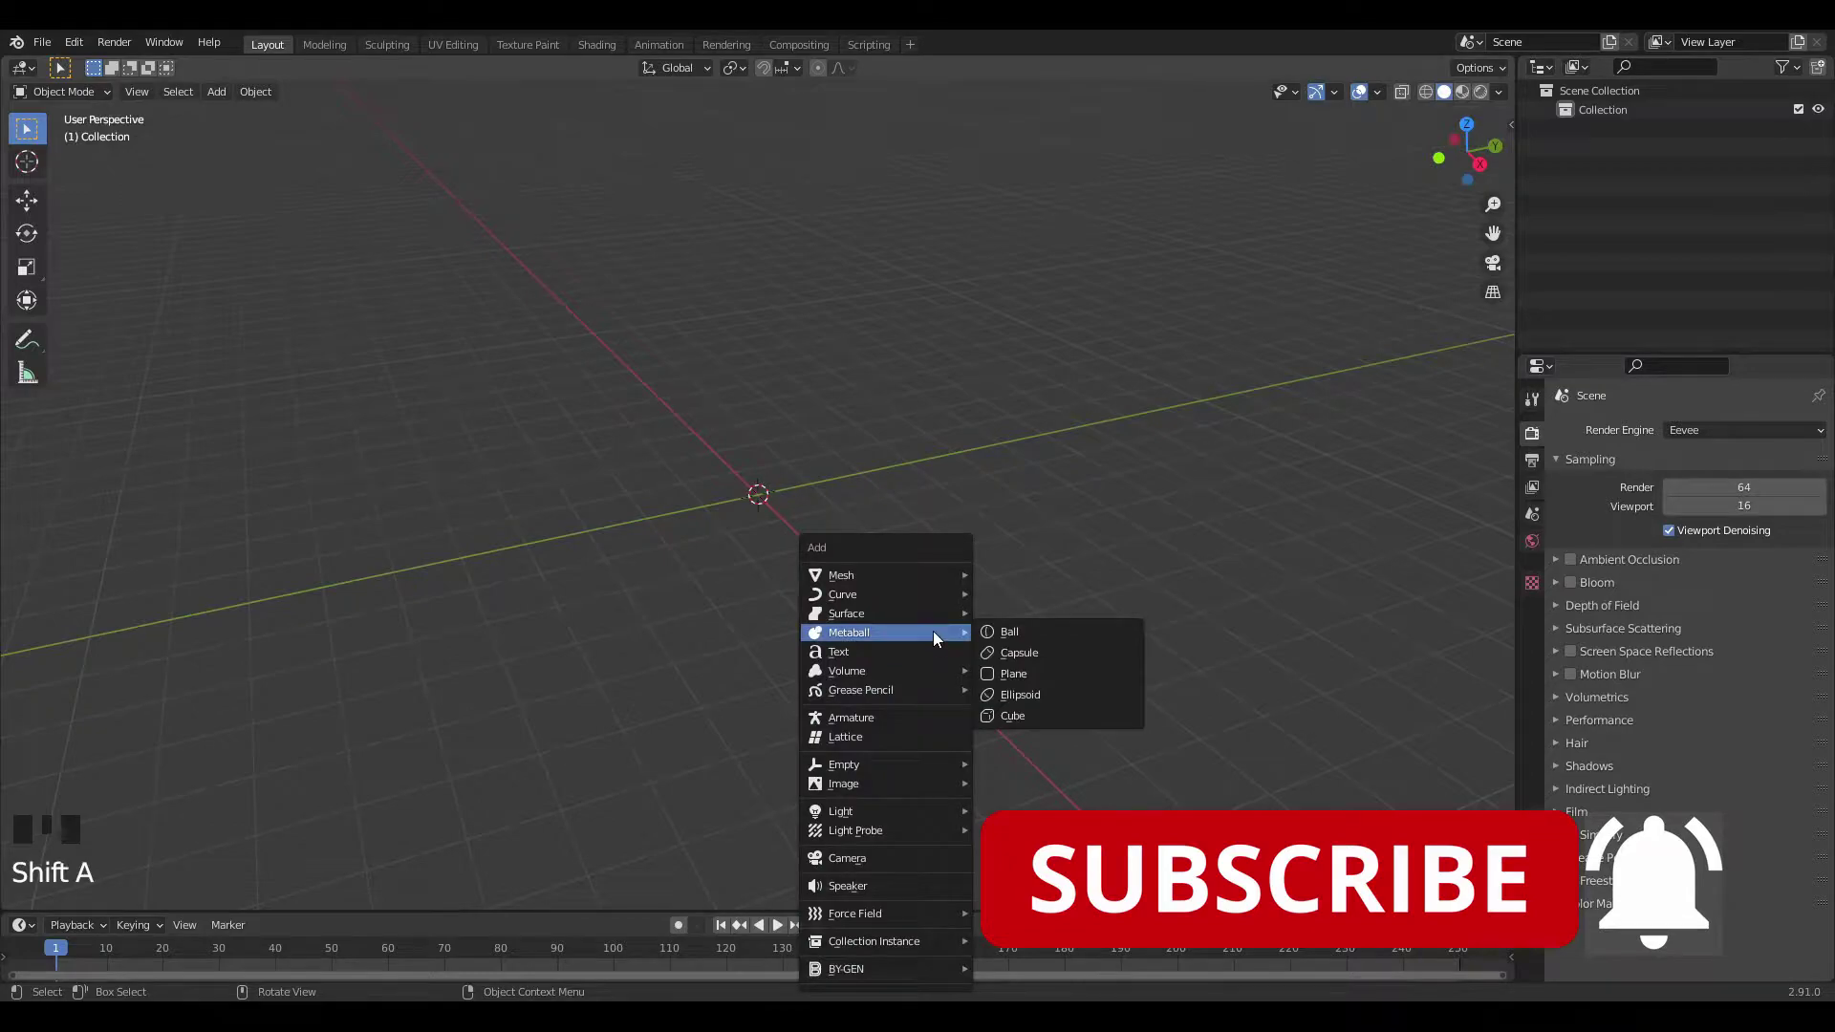
{"action": "left_click", "coordinate": [876, 651]}
{"action": "left_click", "coordinate": [1532, 682]}
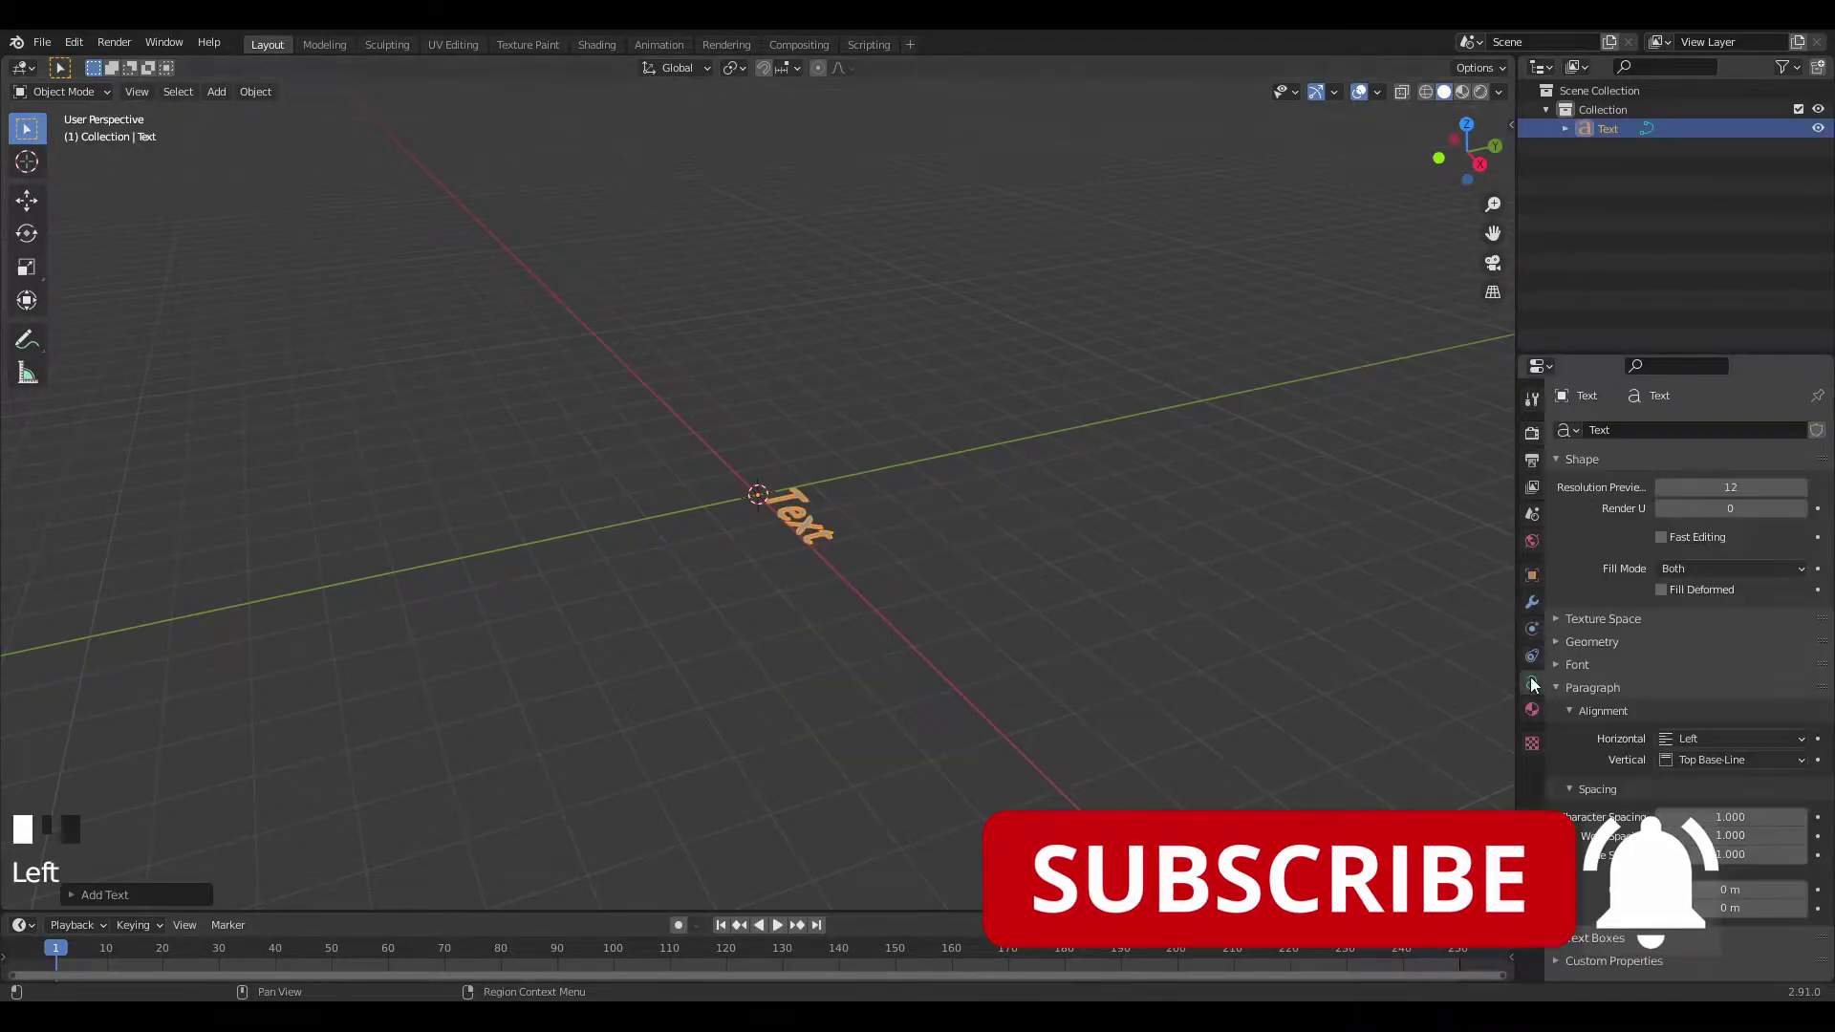
{"action": "left_click", "coordinate": [1689, 738]}
{"action": "left_click", "coordinate": [1684, 783]}
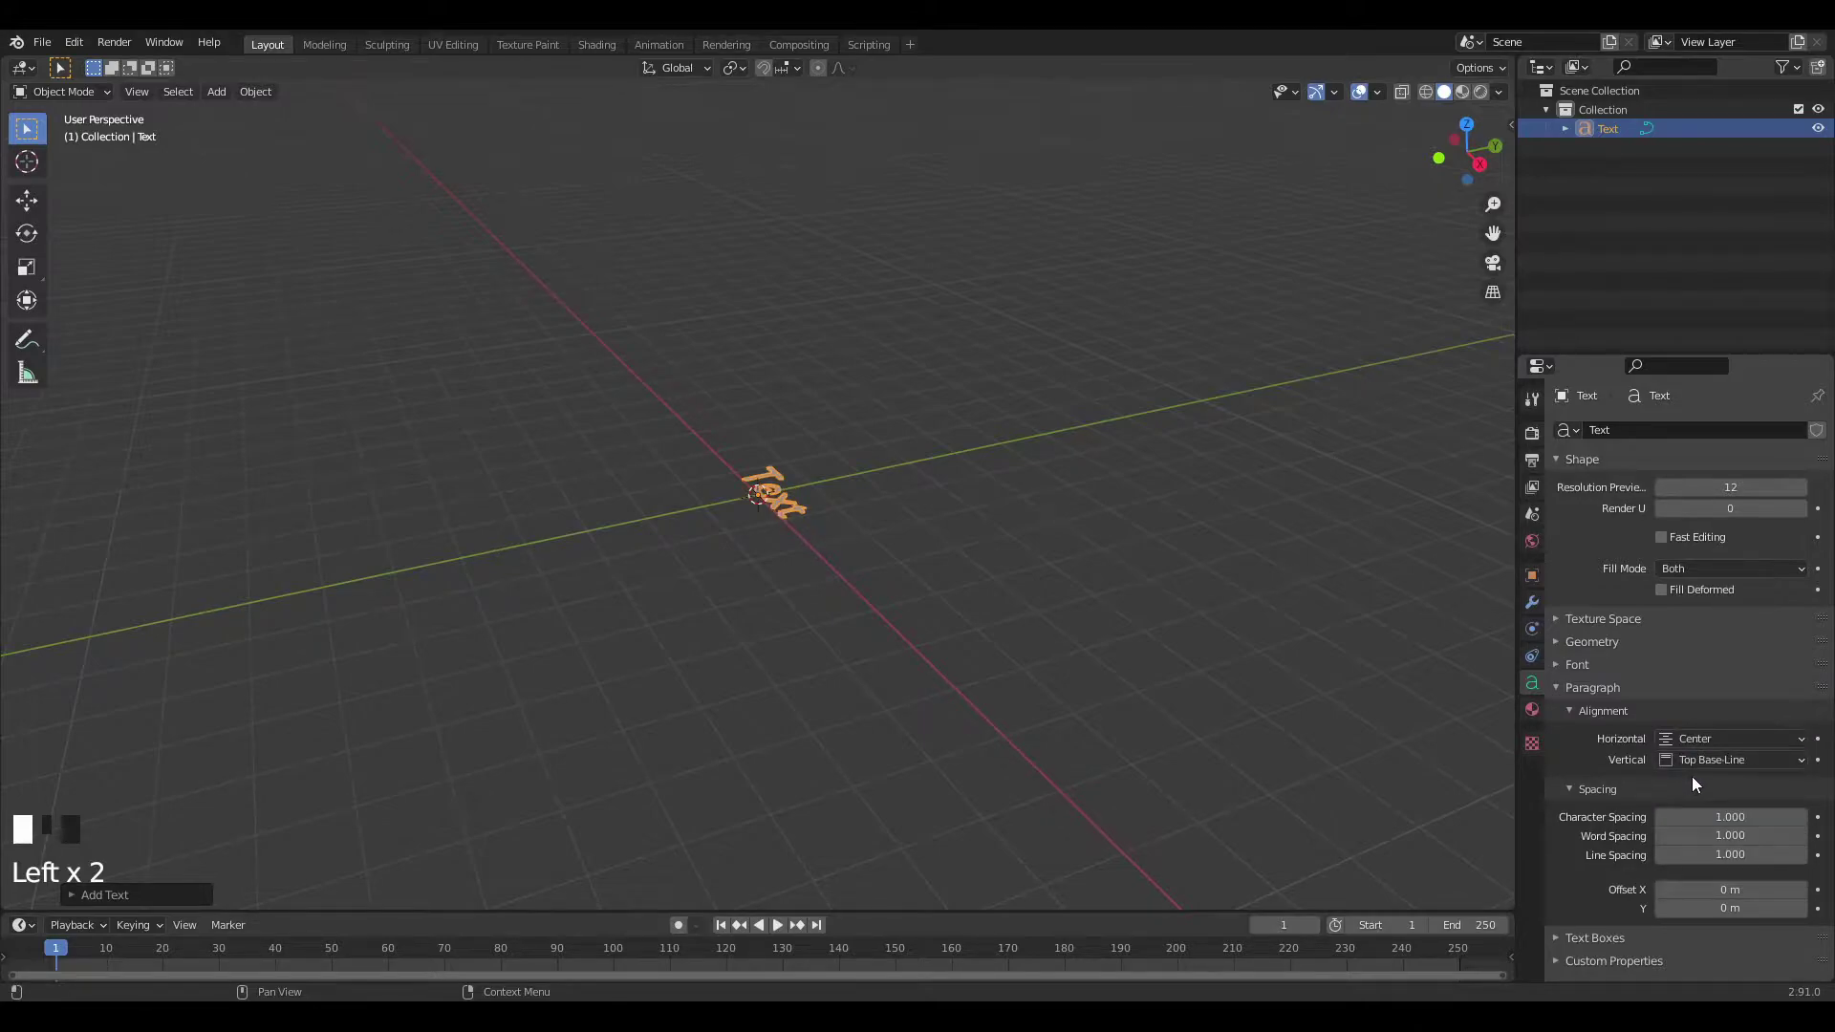
{"action": "left_click", "coordinate": [1692, 761]}
{"action": "left_click", "coordinate": [1695, 818]}
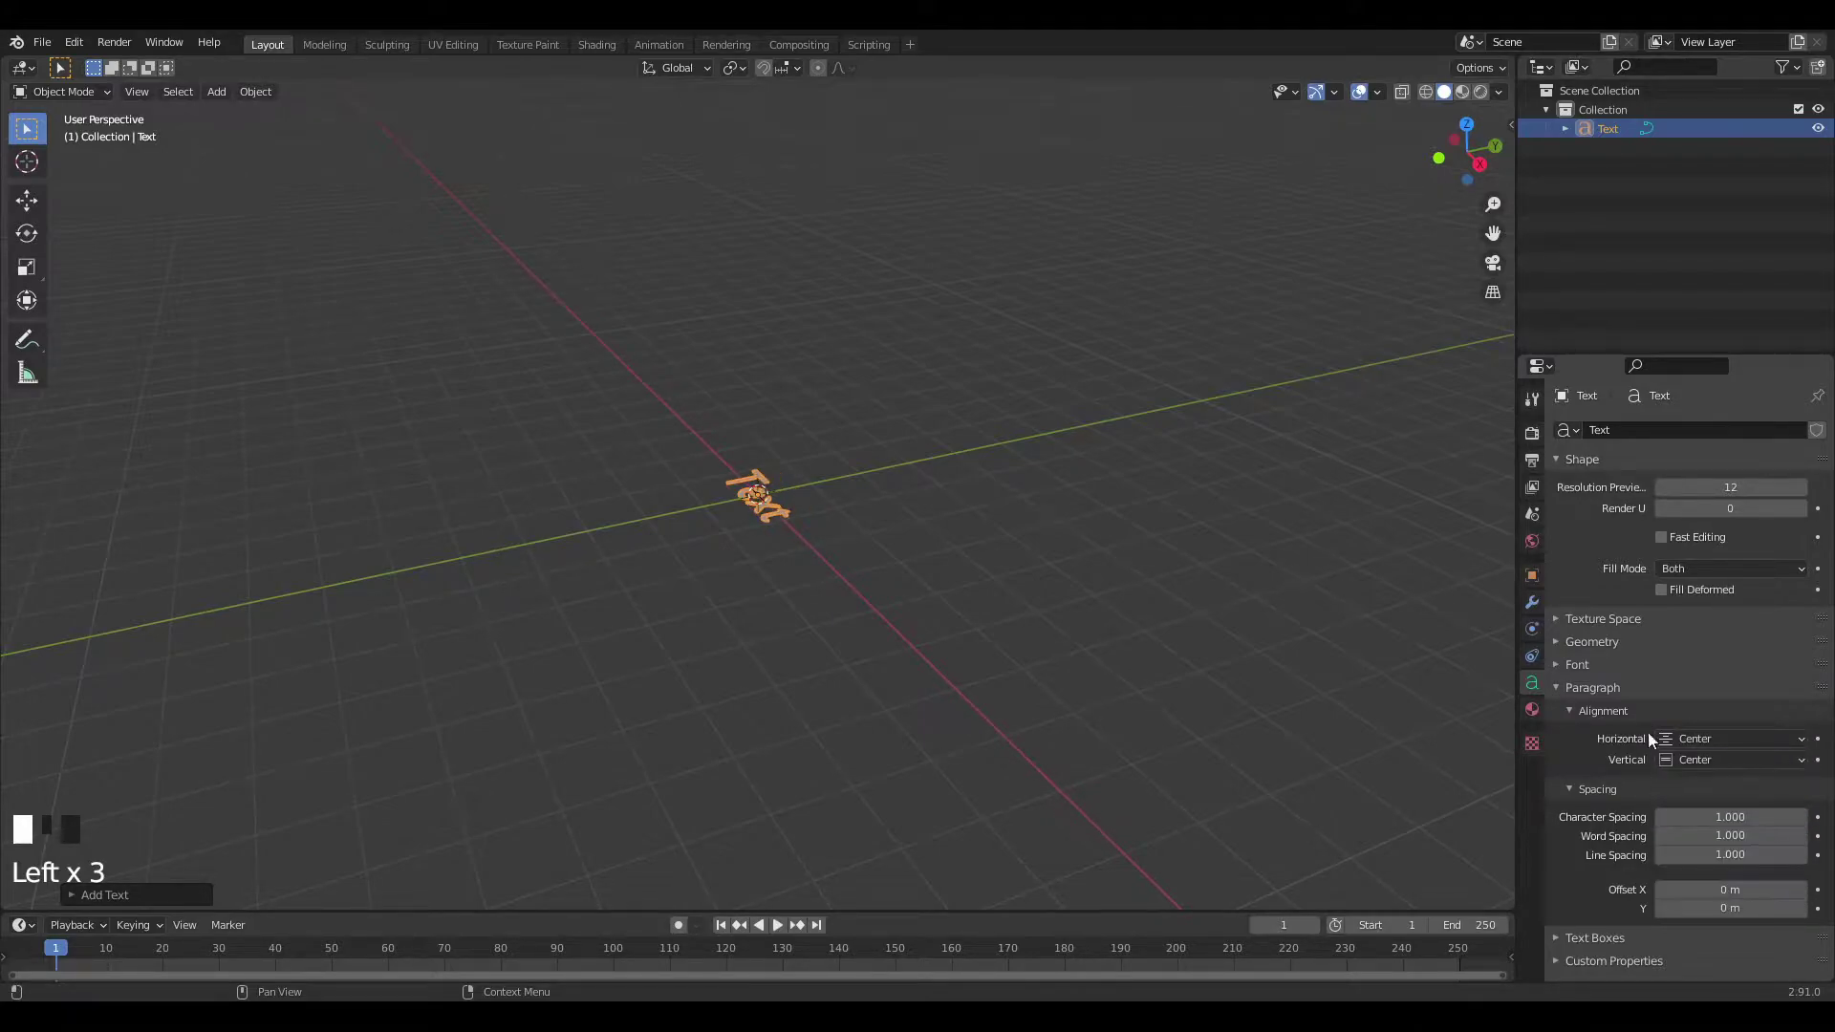
Give the text 0.04 m extrusion and a 0.01 m bevel depth.
{"action": "left_click", "coordinate": [1586, 648]}
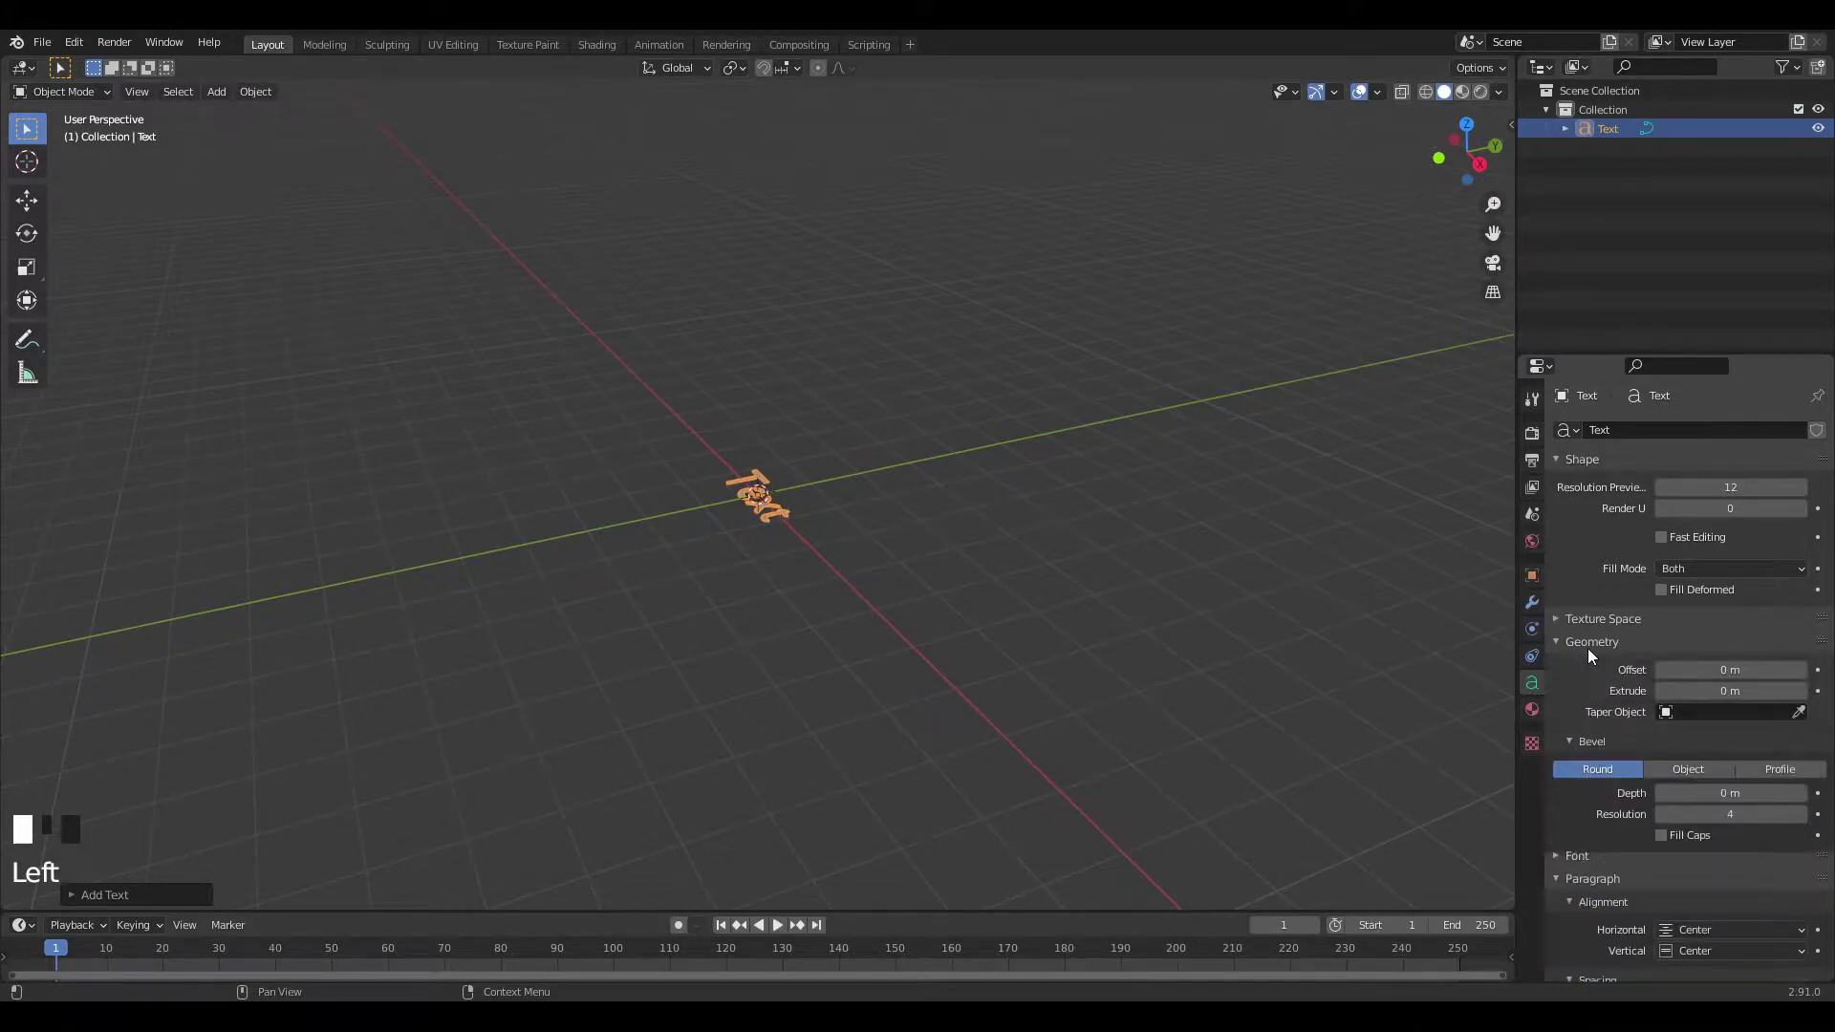
{"action": "left_click", "coordinate": [1802, 690]}
{"action": "left_click", "coordinate": [1802, 690]}
{"action": "left_click", "coordinate": [1801, 690]}
{"action": "left_click", "coordinate": [1802, 690]}
{"action": "left_click", "coordinate": [1801, 690]}
{"action": "left_click", "coordinate": [1802, 690]}
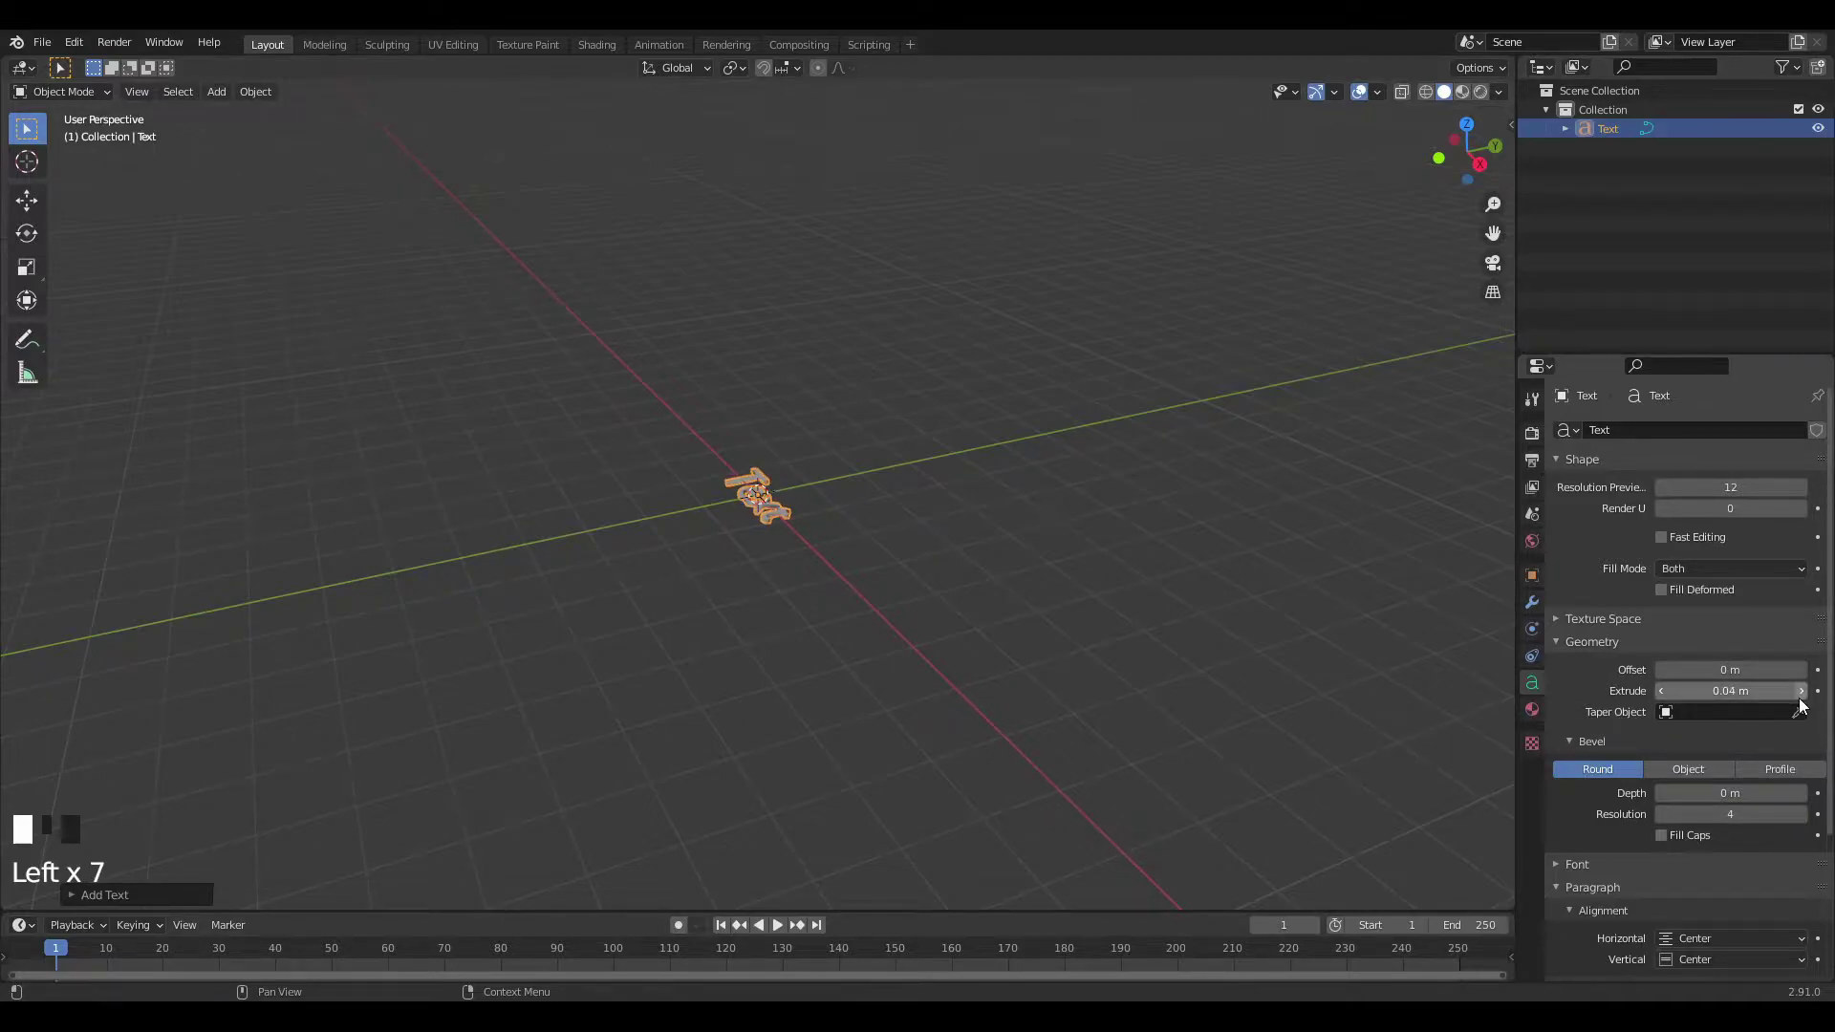
{"action": "left_click", "coordinate": [1802, 793]}
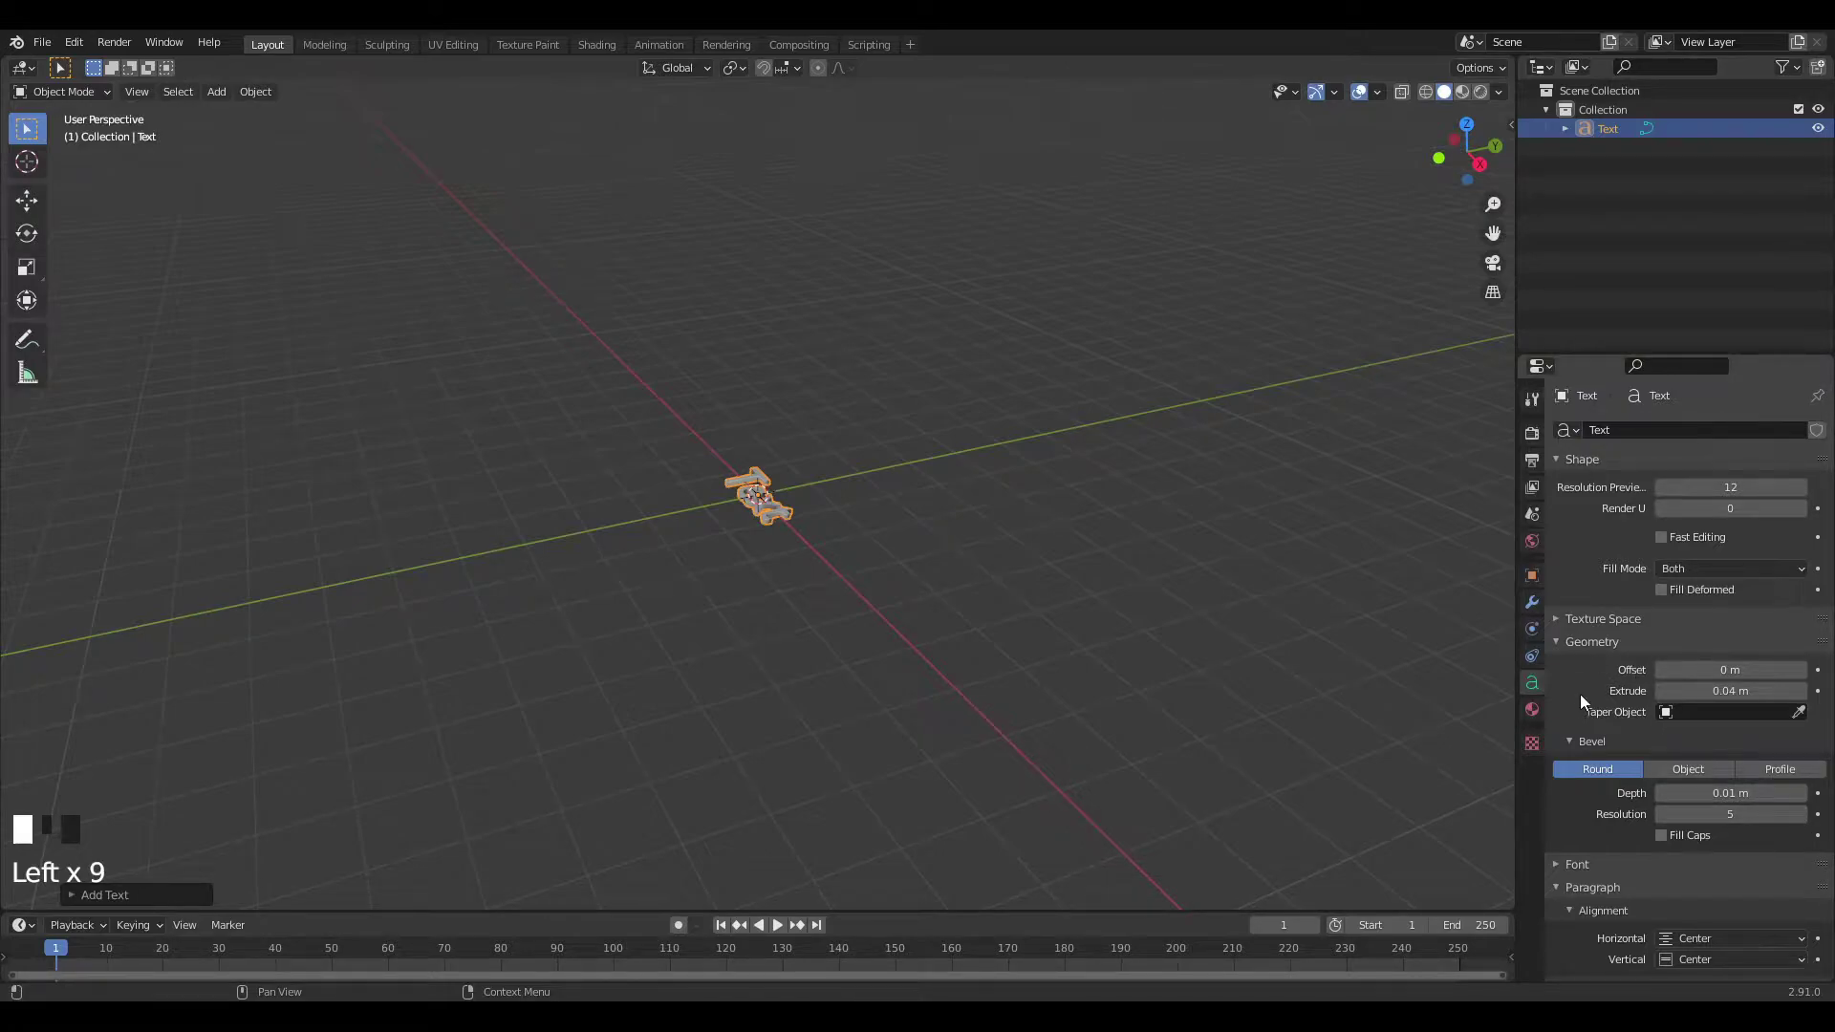
{"action": "scroll", "coordinate": [1797, 820], "scroll_direction": "down", "scroll_amount": 1}
{"action": "left_click", "coordinate": [1795, 826]}
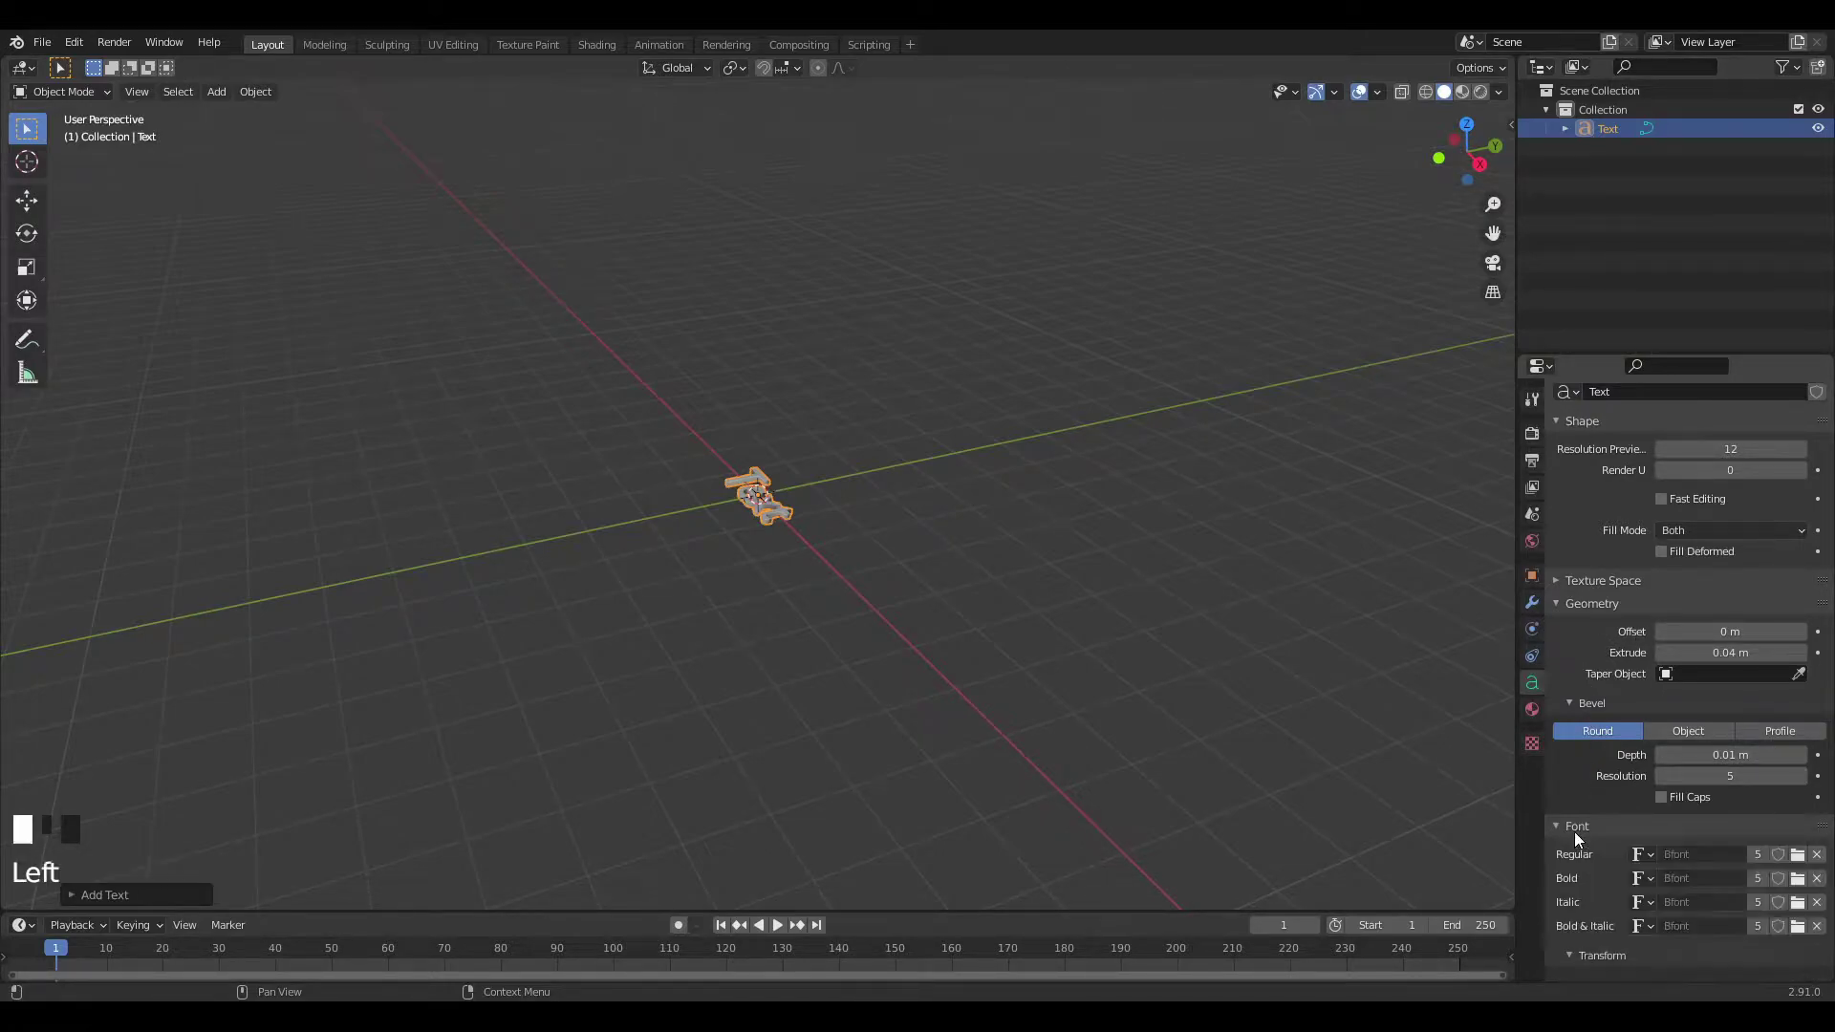
Load QuantumRegular as the regular font and retype the text as 'BLENDER'.
{"action": "left_click", "coordinate": [1794, 856]}
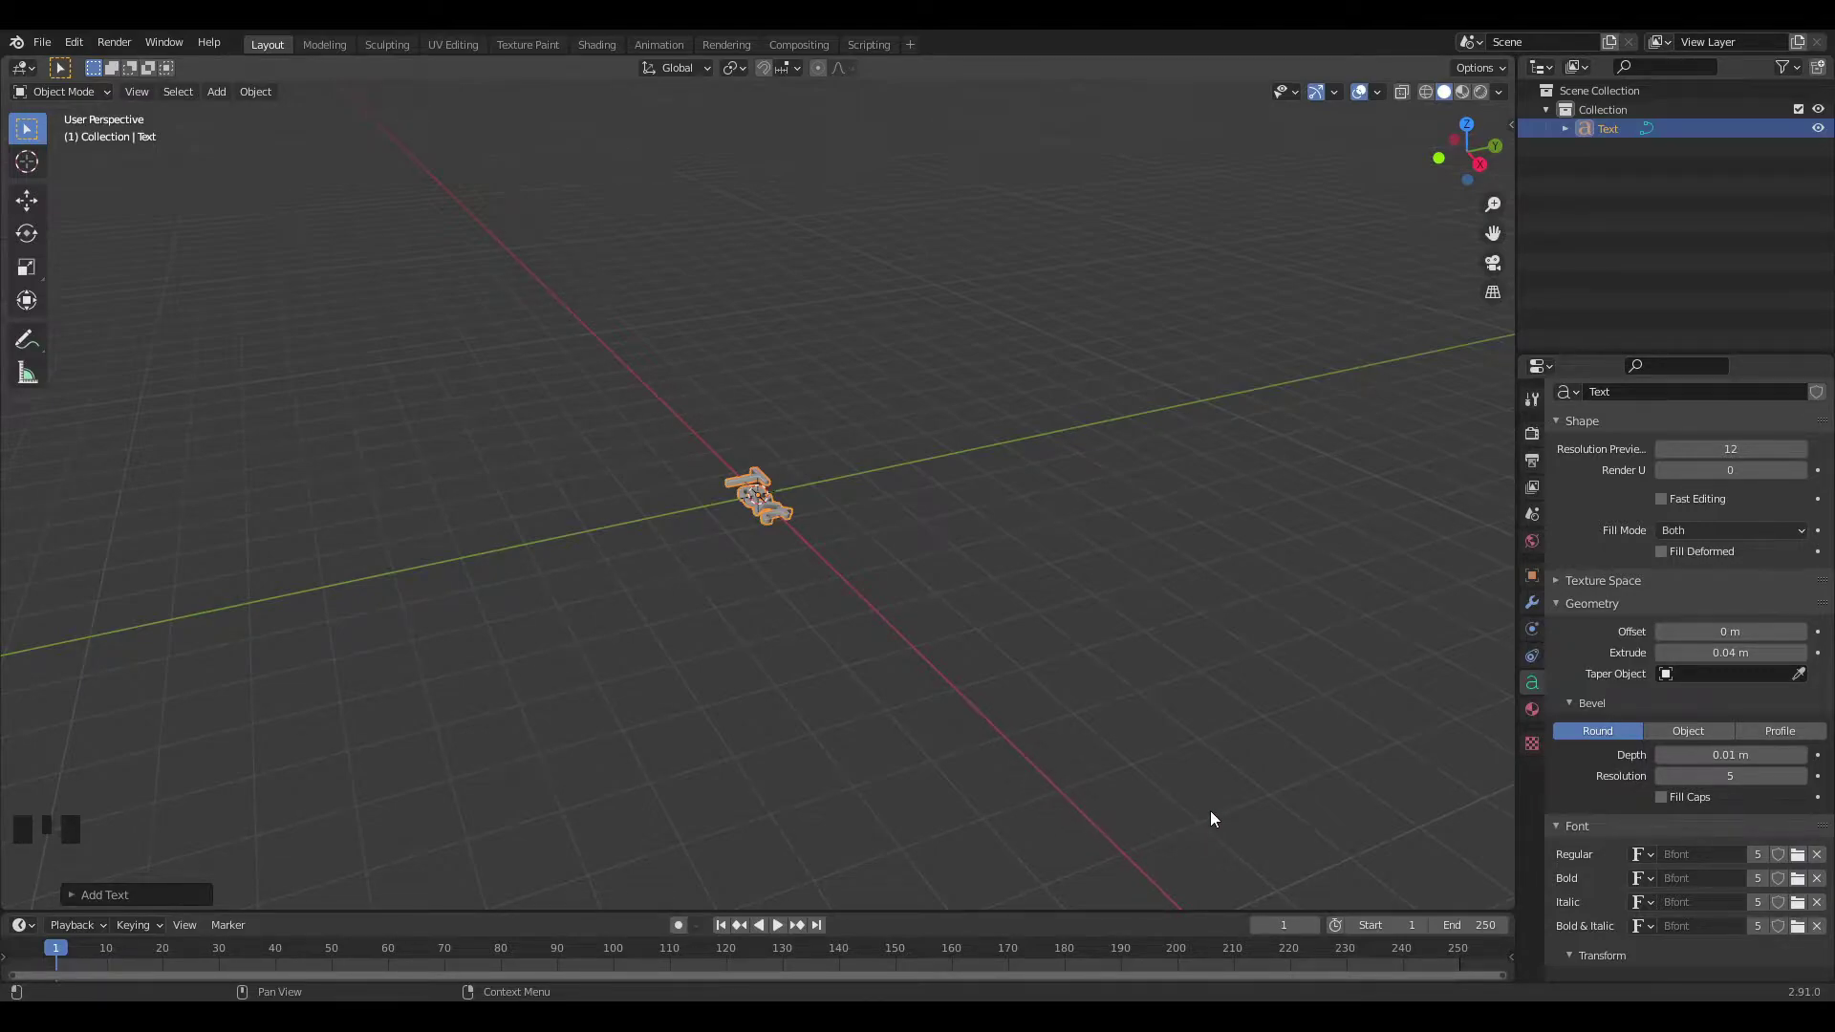
{"action": "middle_click_drag", "start_coordinate": [704, 625], "coordinate": [772, 612]}
{"action": "scroll", "coordinate": [770, 608], "scroll_direction": "up", "scroll_amount": 3}
{"action": "key", "text": "Tab"}
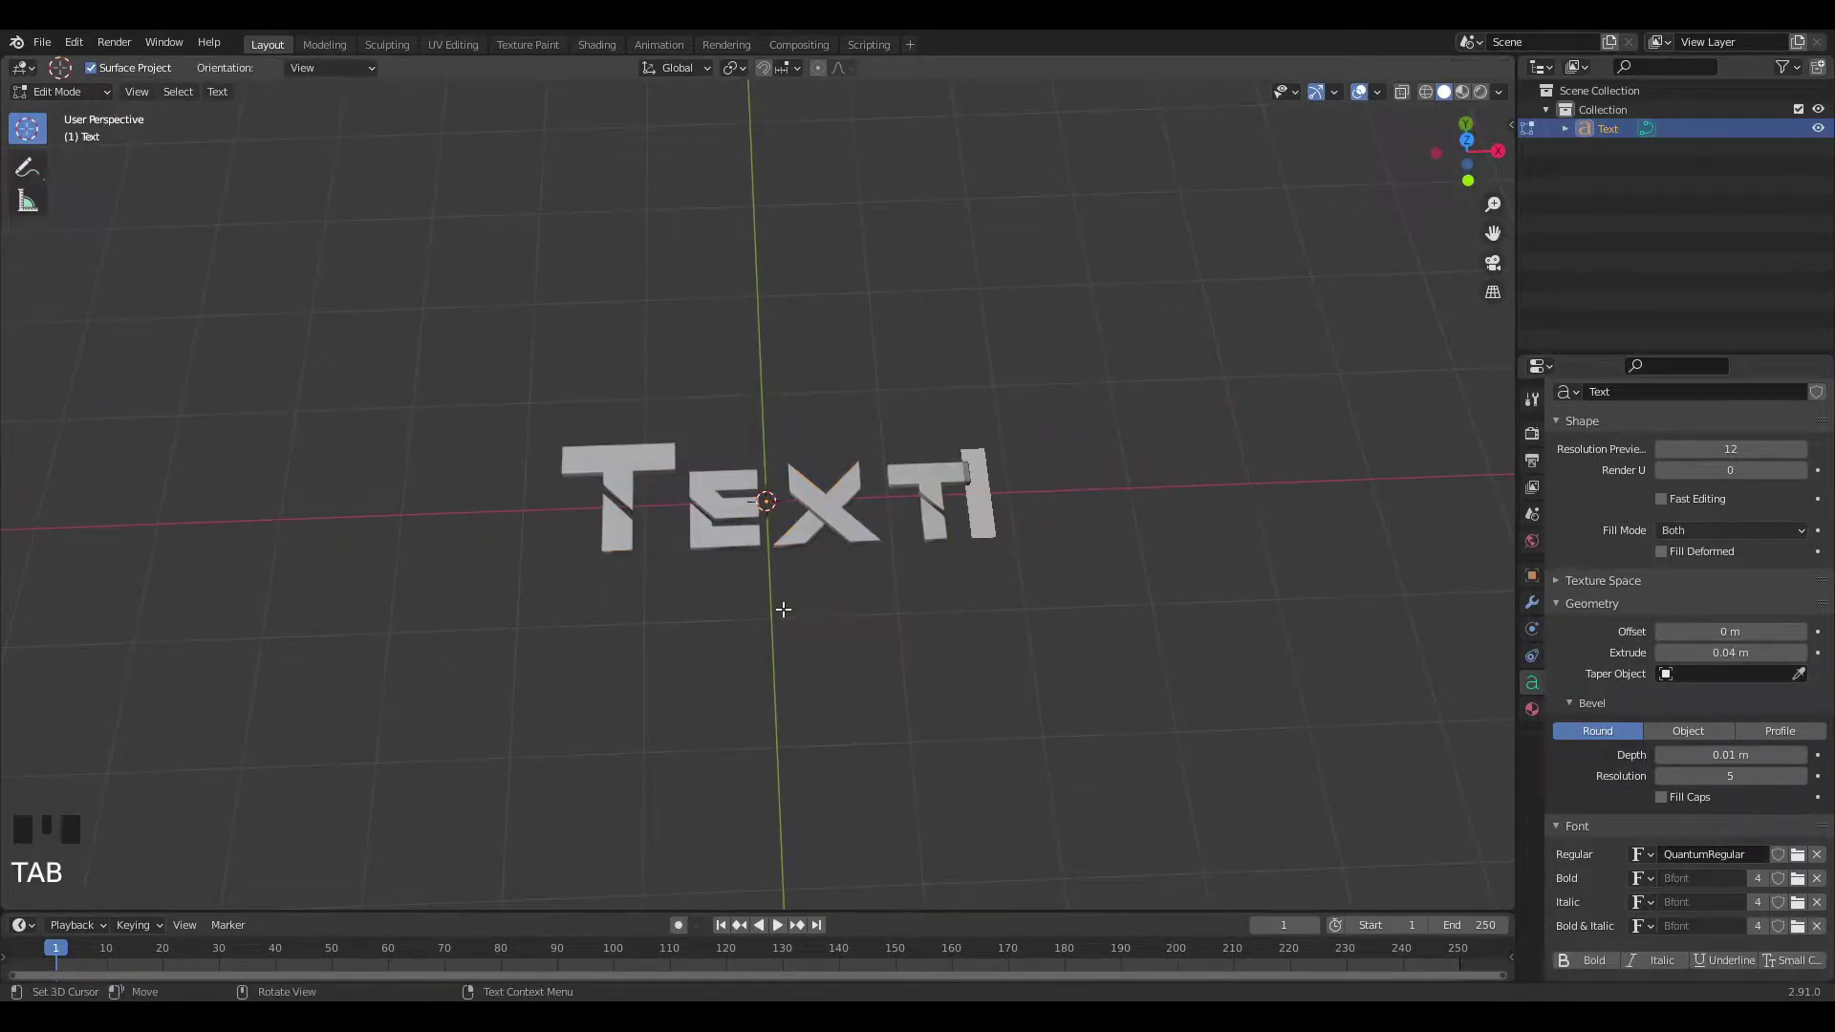
{"action": "key", "text": "BackSpace"}
{"action": "key", "text": "BackSpace"}
{"action": "key", "text": "BackSpace"}
{"action": "key", "text": "BackSpace"}
{"action": "key", "text": "BackSpace"}
{"action": "key", "text": "BackSpace"}
{"action": "type", "text": "BL"}
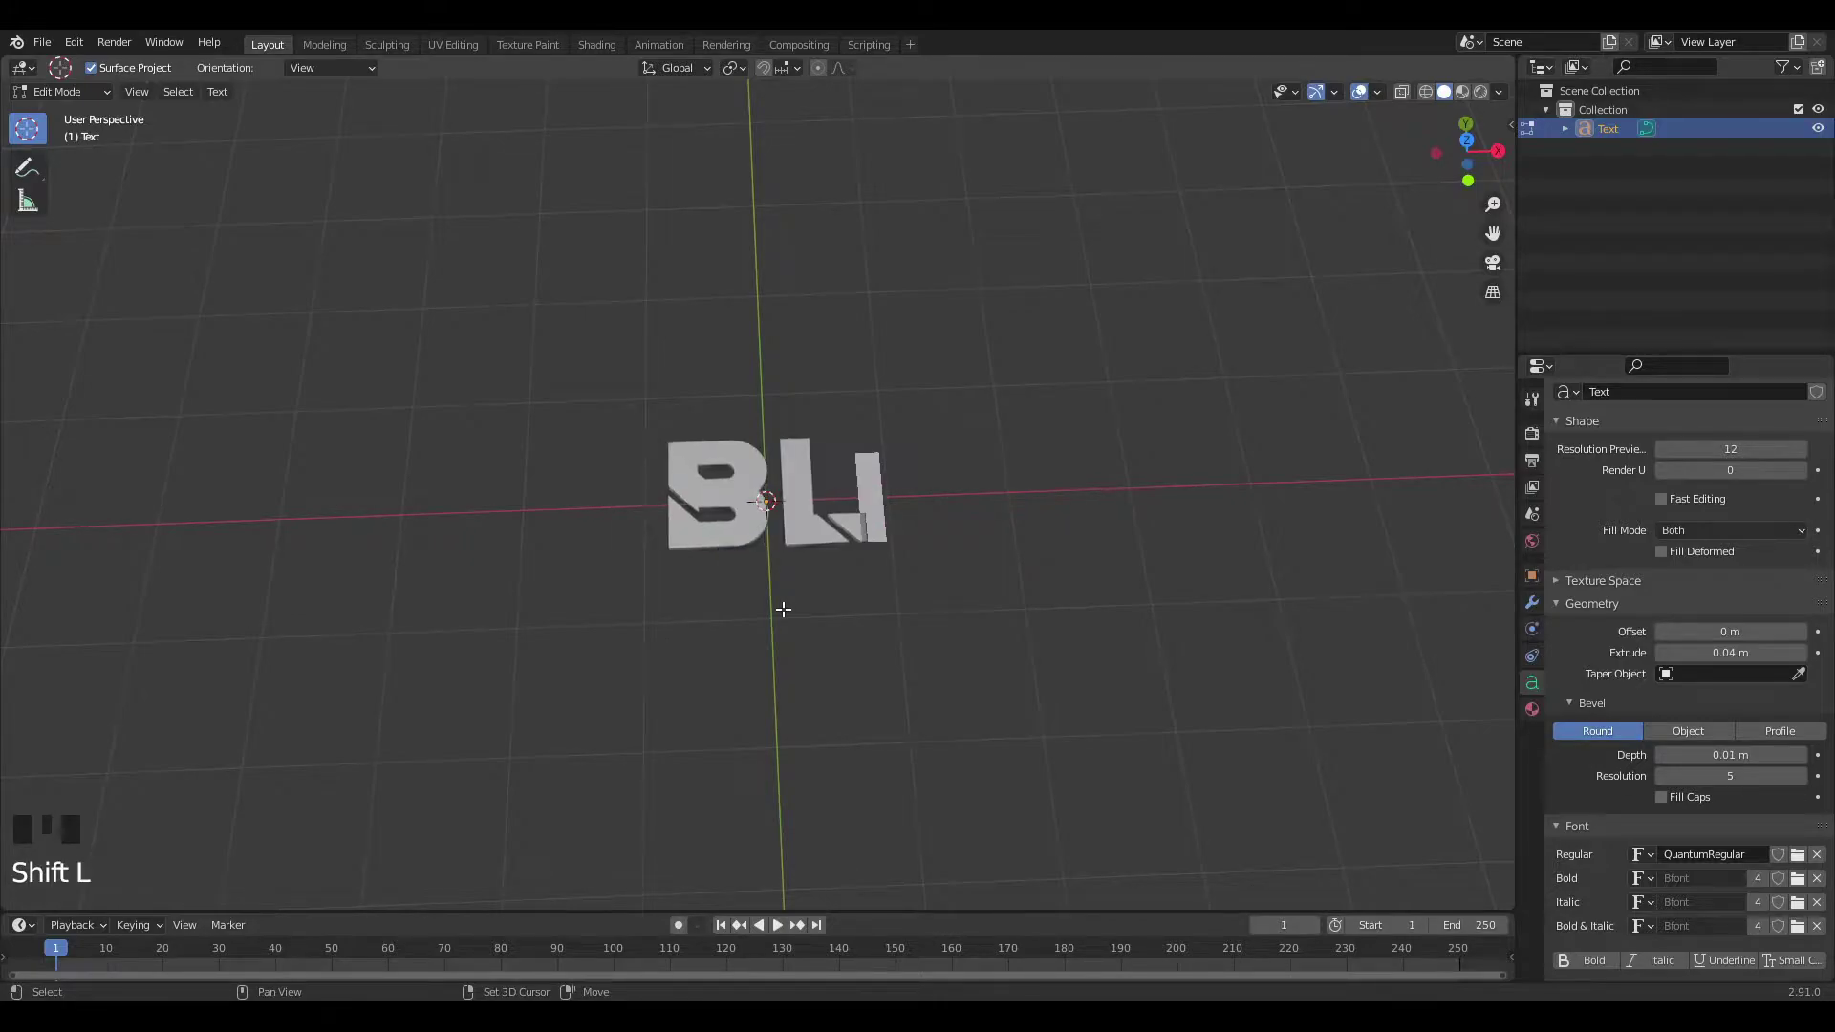
{"action": "type", "text": "ENDER"}
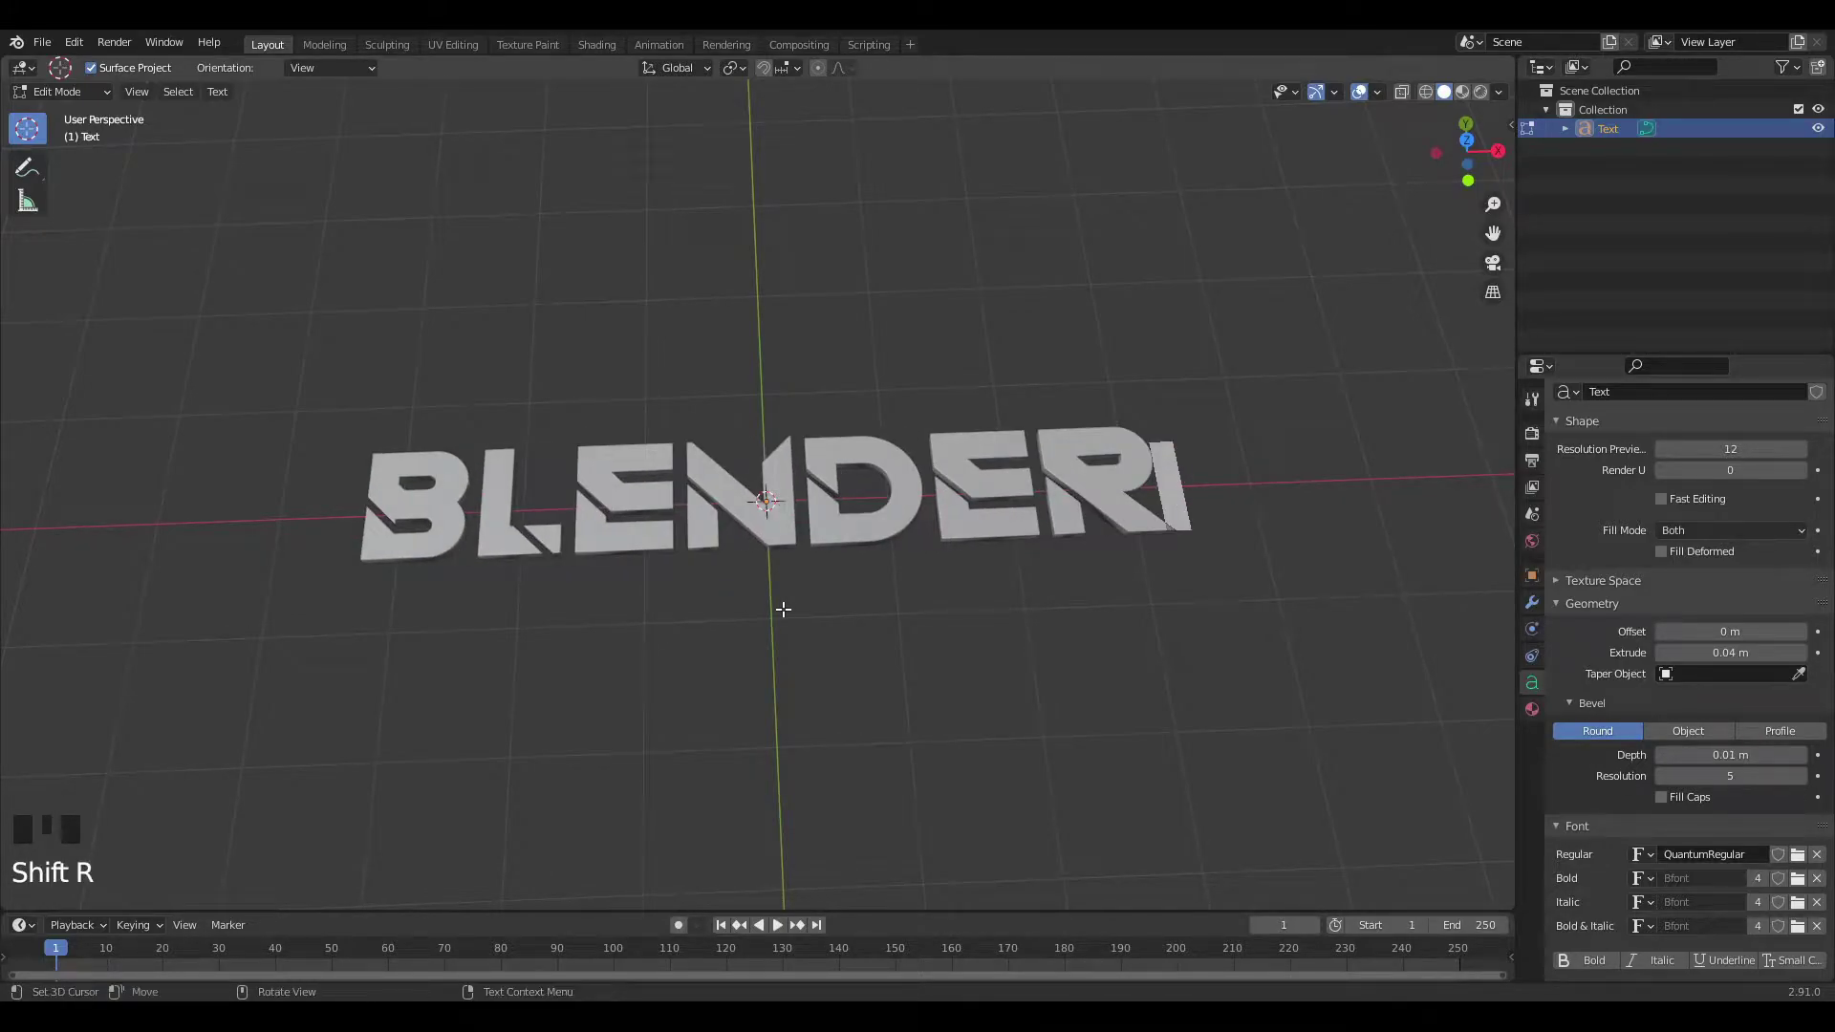
{"action": "key", "text": "Tab"}
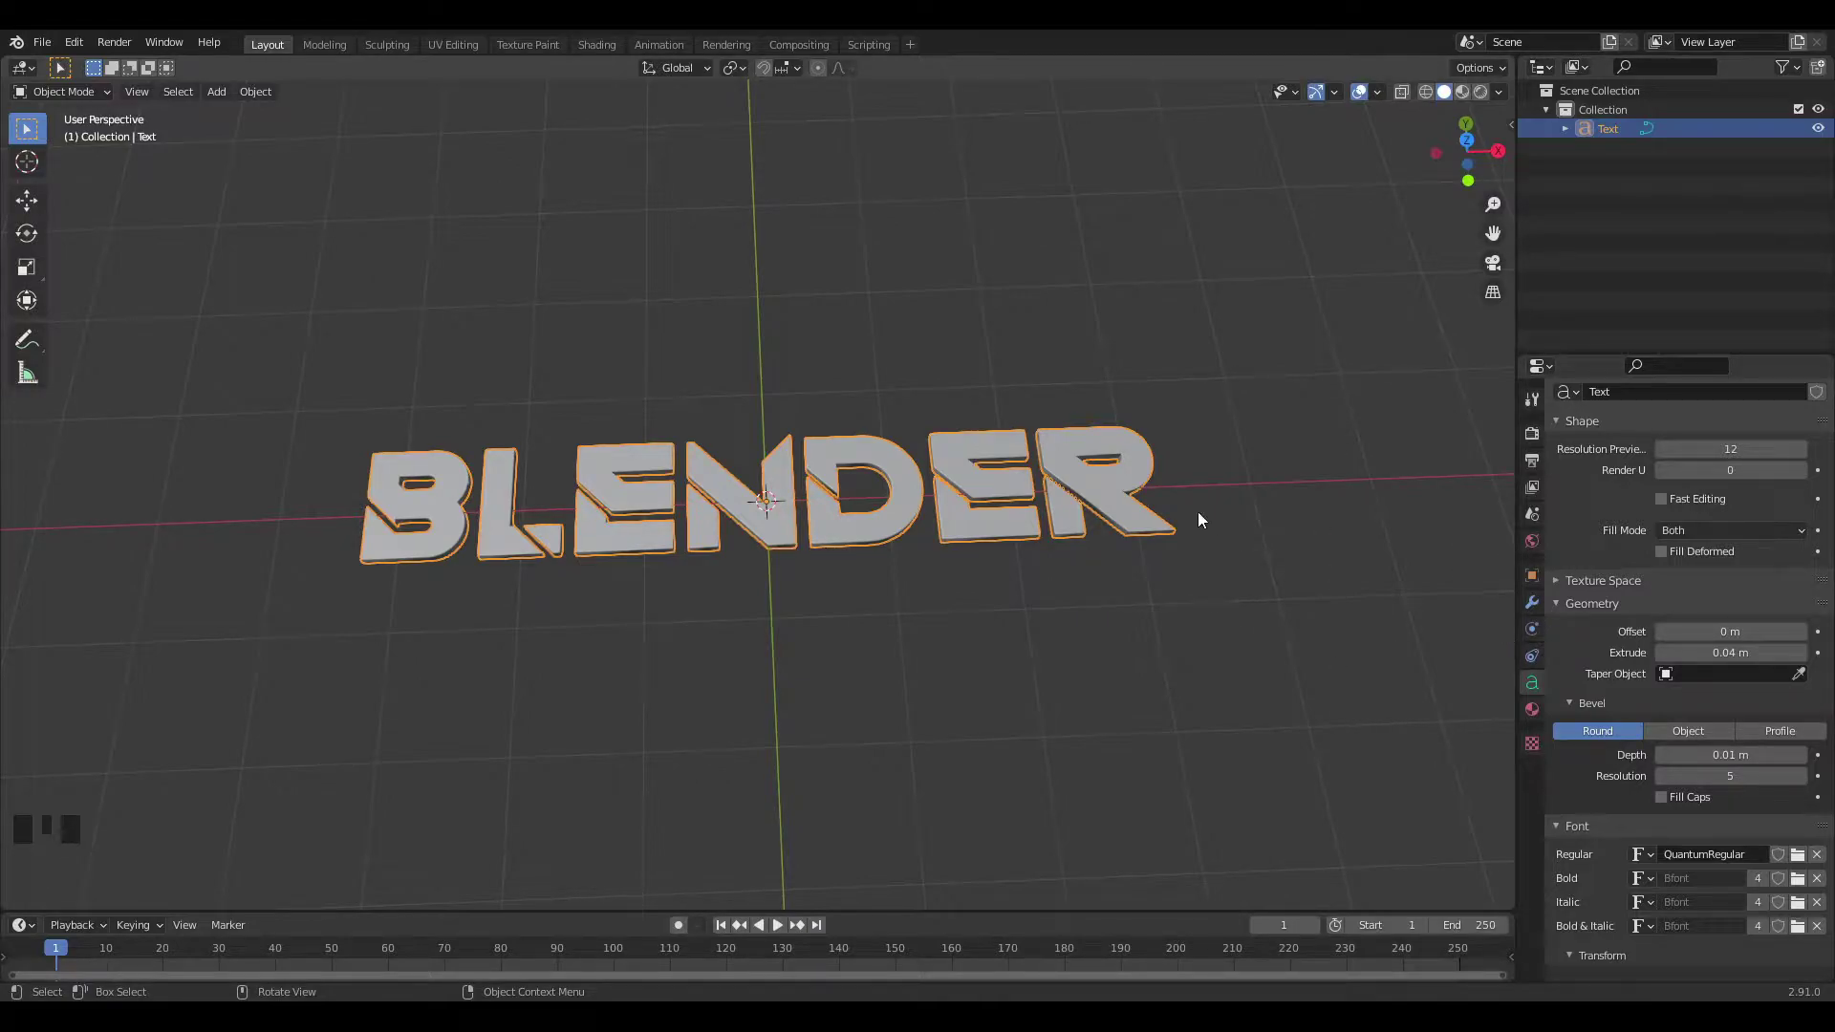
Add a camera and view through it, then undo it and switch to top view.
{"action": "middle_click_drag", "start_coordinate": [1103, 502], "coordinate": [960, 421]}
{"action": "scroll", "coordinate": [975, 398], "scroll_direction": "up", "scroll_amount": 4}
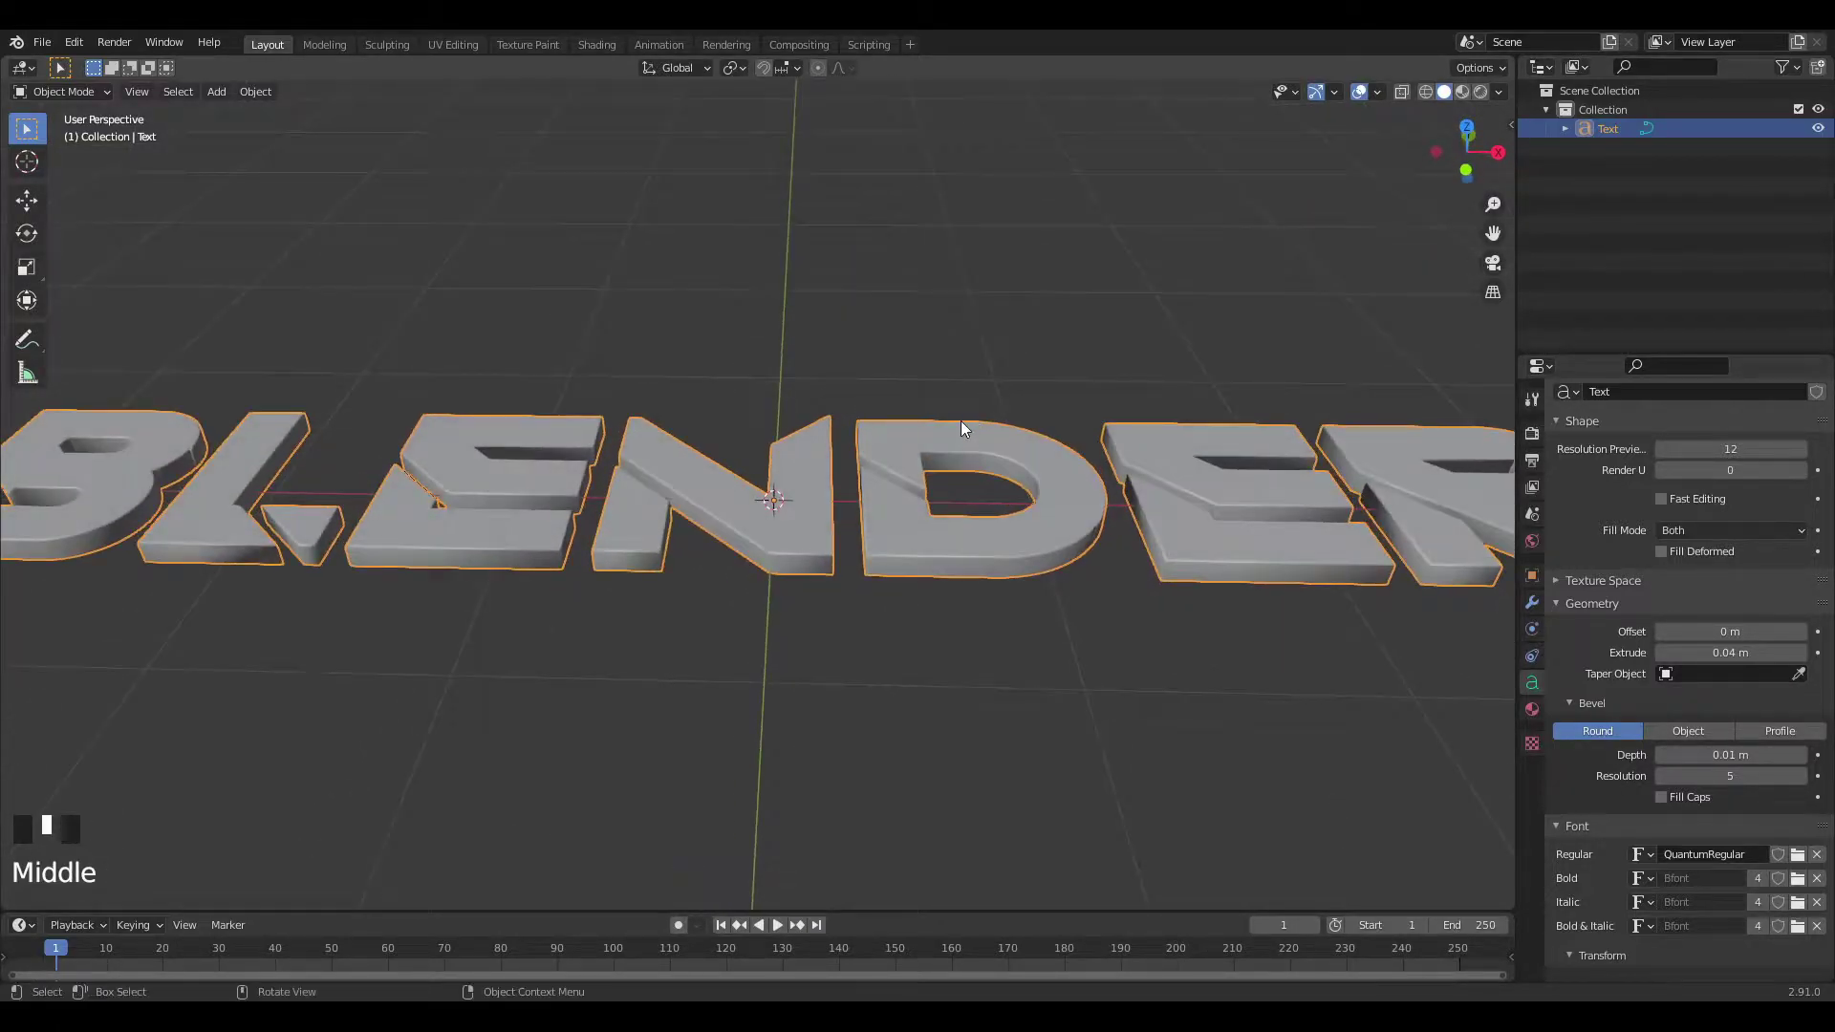
{"action": "key", "text": "shift+a"}
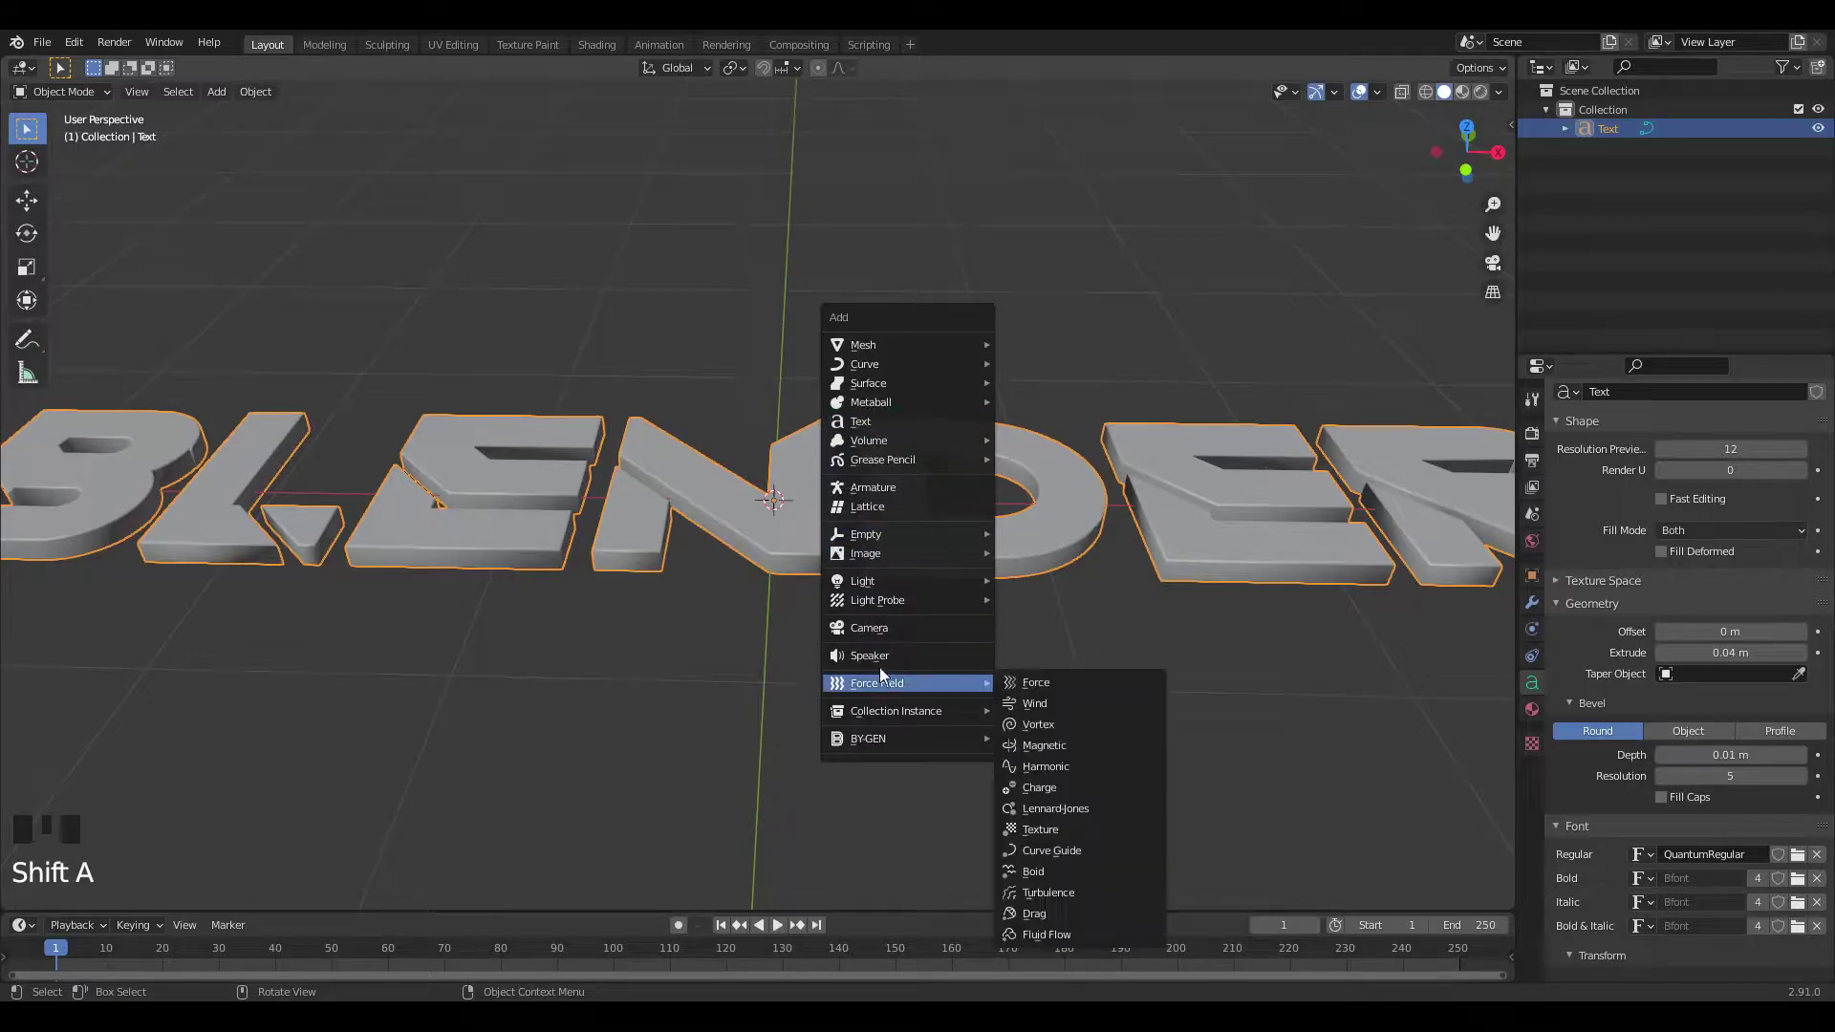
{"action": "left_click", "coordinate": [853, 636]}
{"action": "key", "text": "KP_0"}
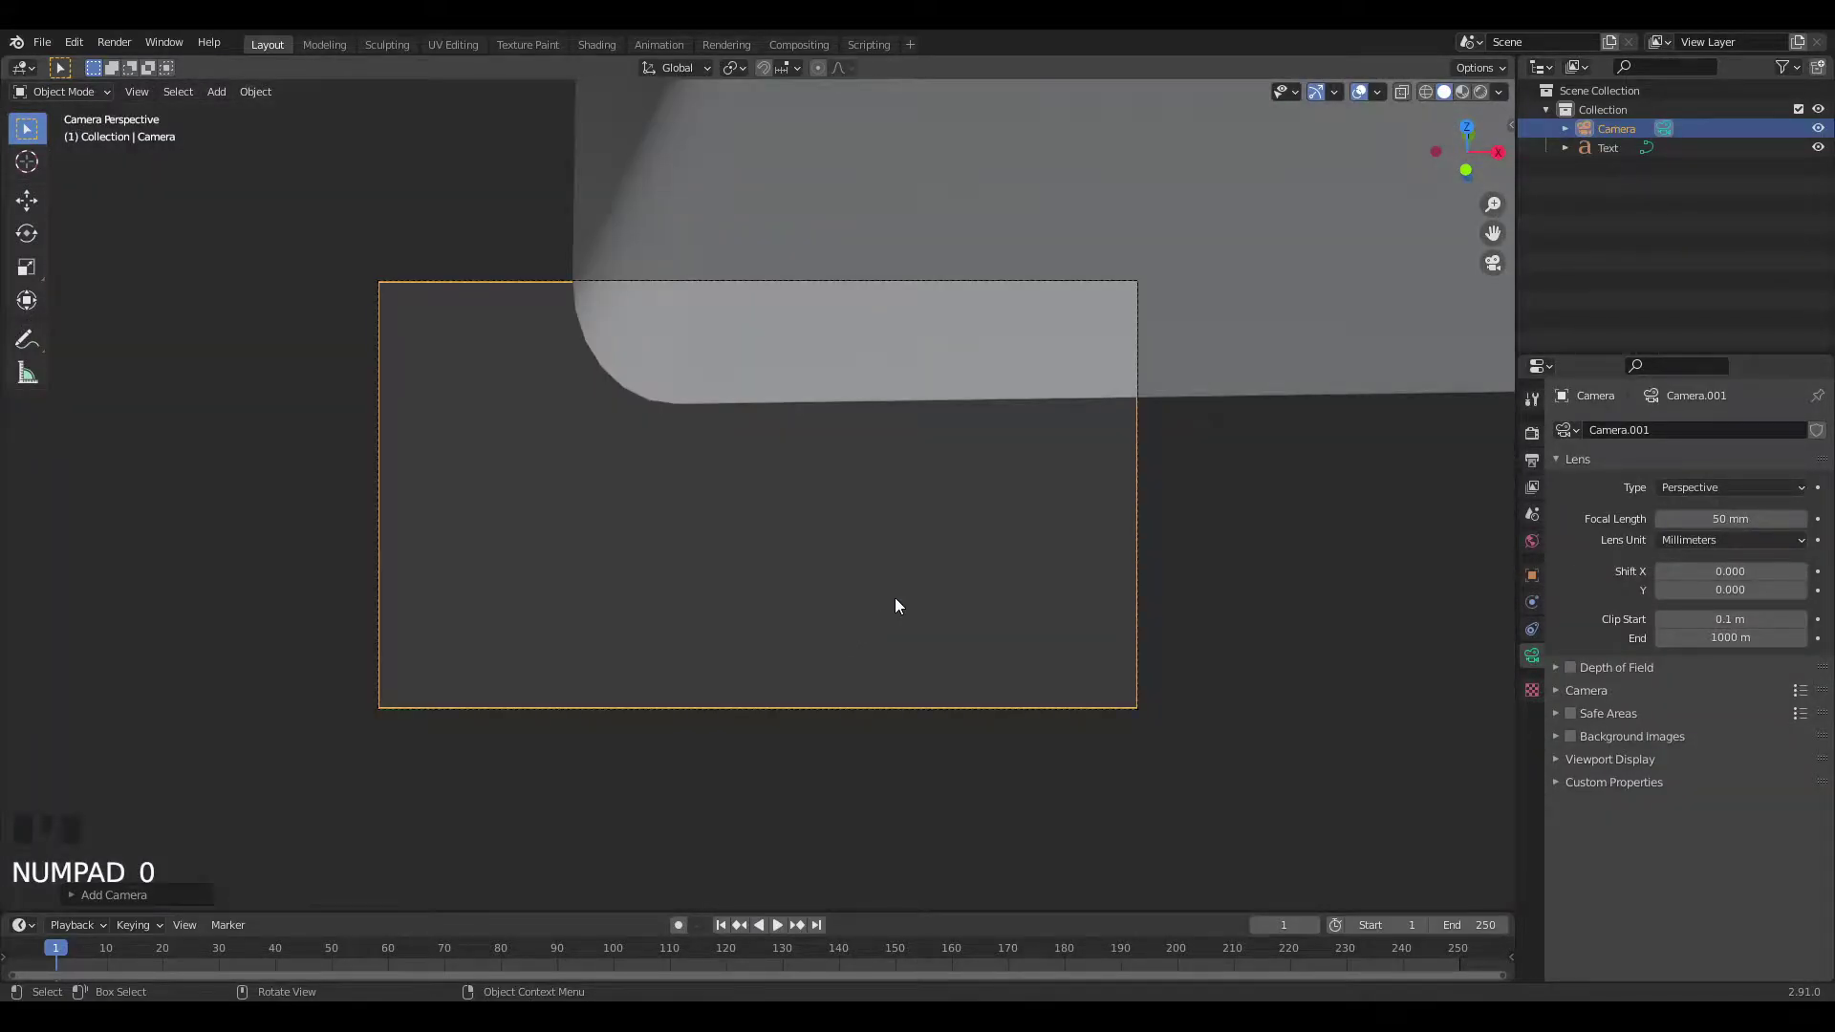
{"action": "key", "text": "ctrl+z"}
{"action": "key", "text": "KP_7"}
Add a new camera and pull it back about 9.8 m along local Z to frame BLENDER.
{"action": "key", "text": "shift+a"}
{"action": "left_click", "coordinate": [845, 587]}
{"action": "key", "text": "KP_0"}
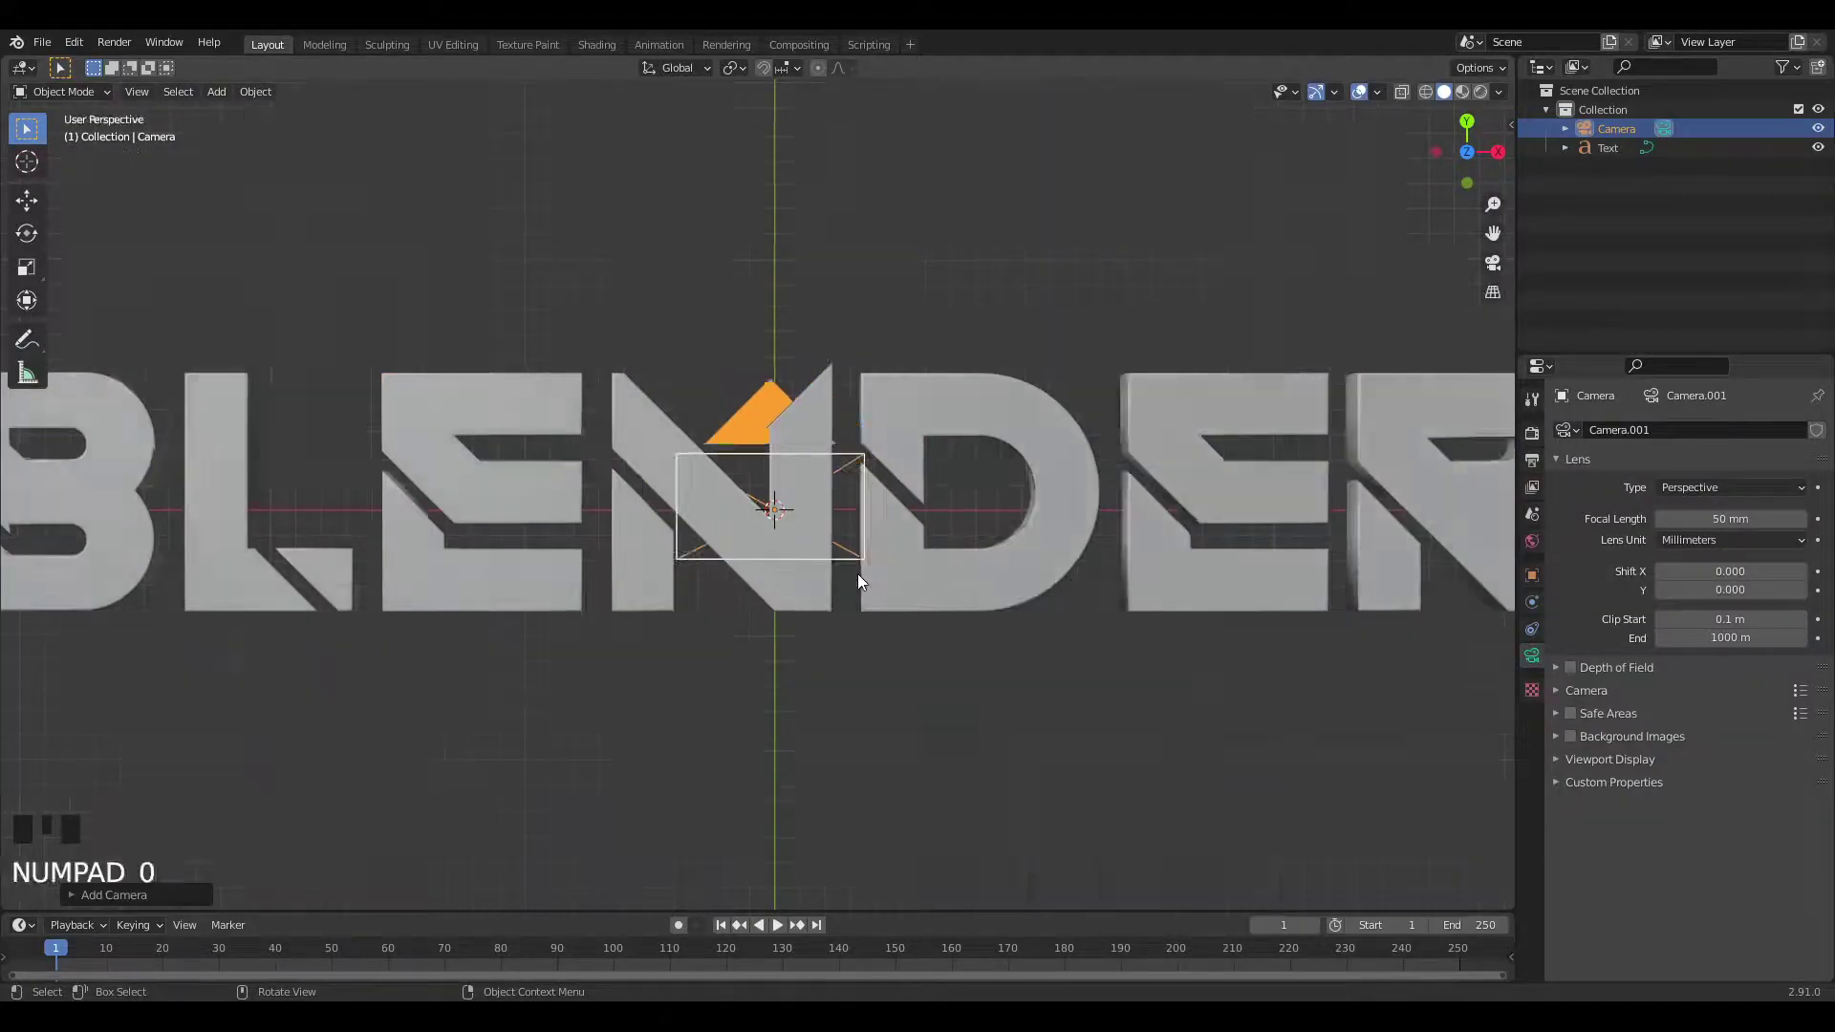
{"action": "key", "text": "g"}
{"action": "key", "text": "z"}
{"action": "key", "text": "z"}
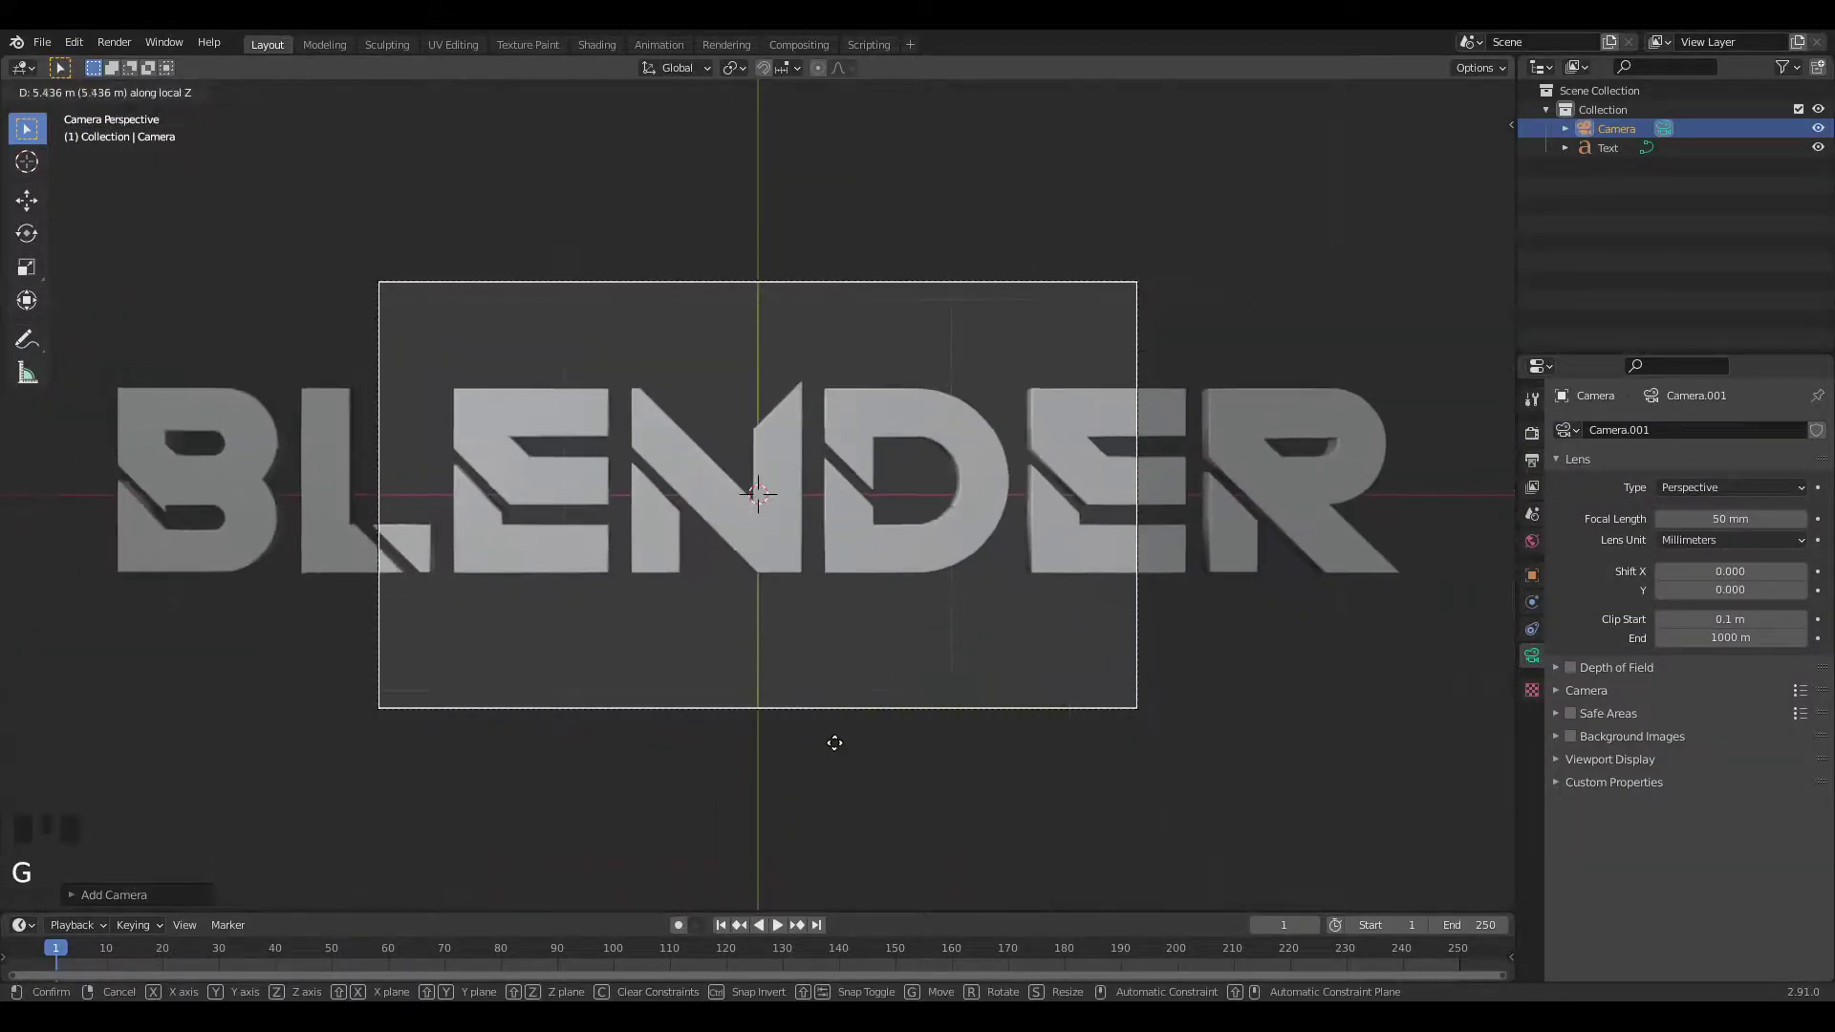
{"action": "left_click", "coordinate": [836, 815]}
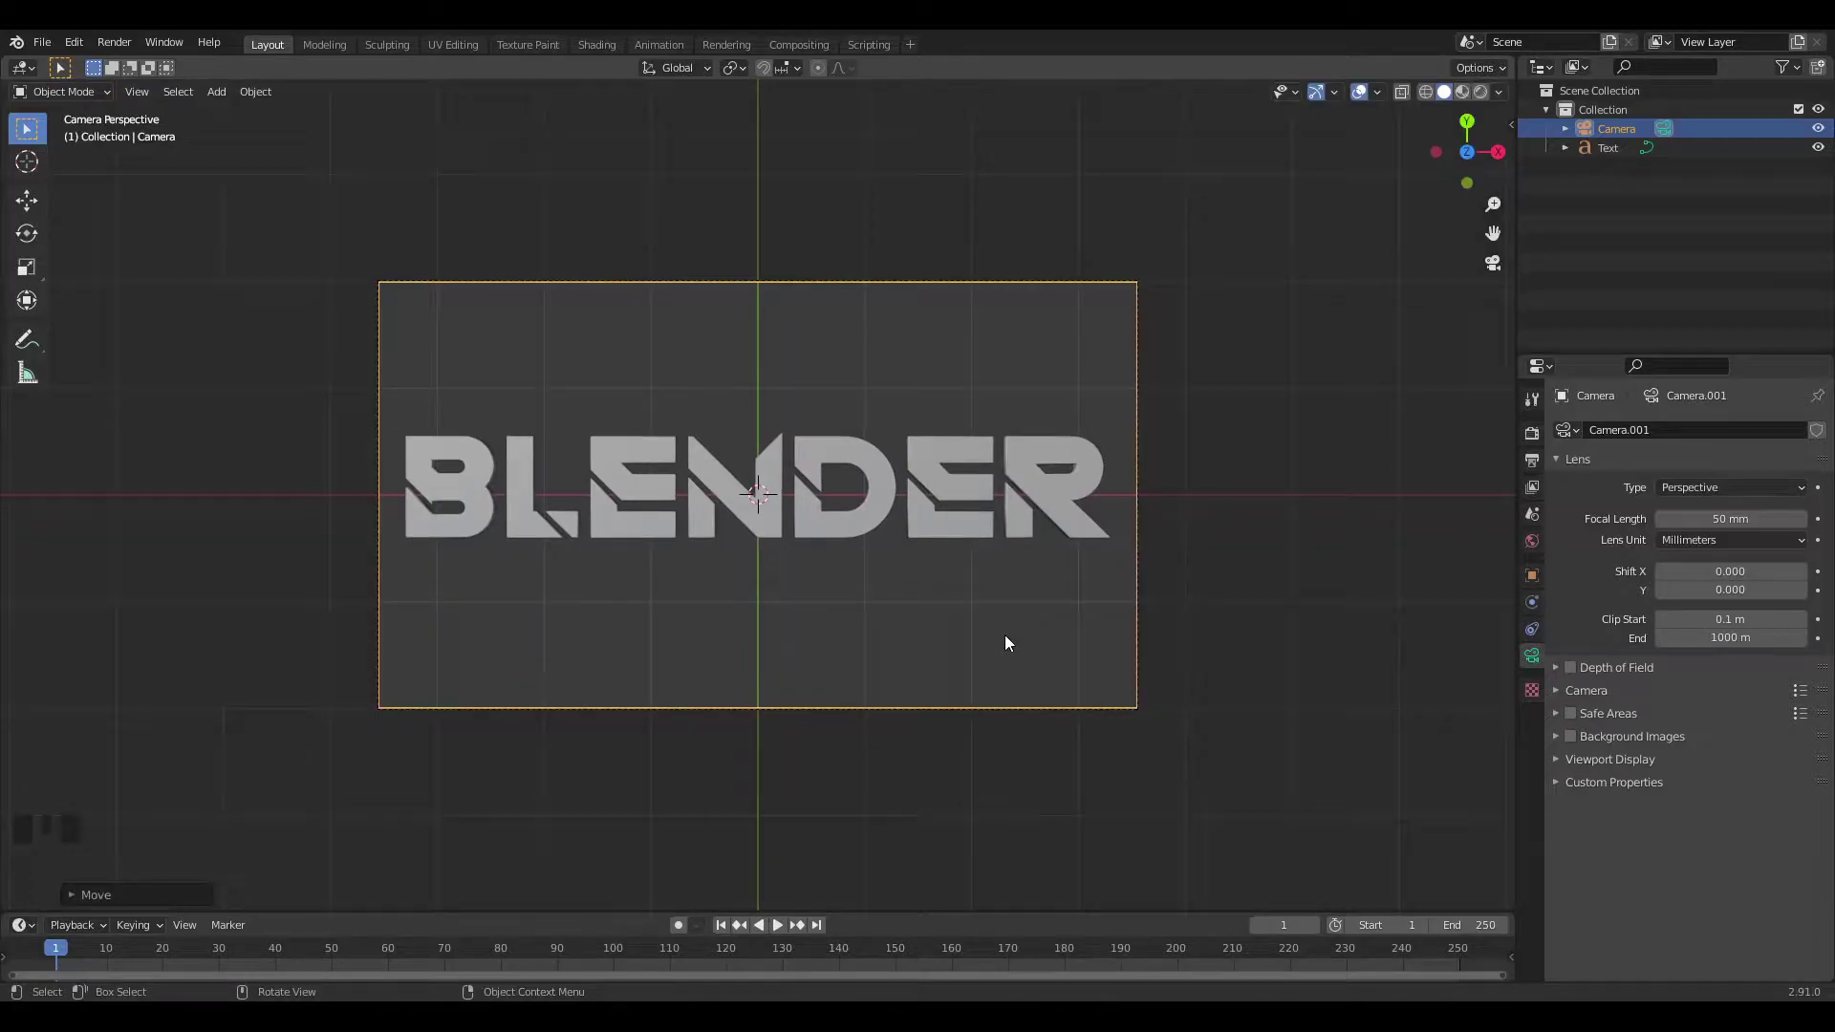
In the Shading workspace, create a new material for the BLENDER text.
{"action": "left_click", "coordinate": [594, 45]}
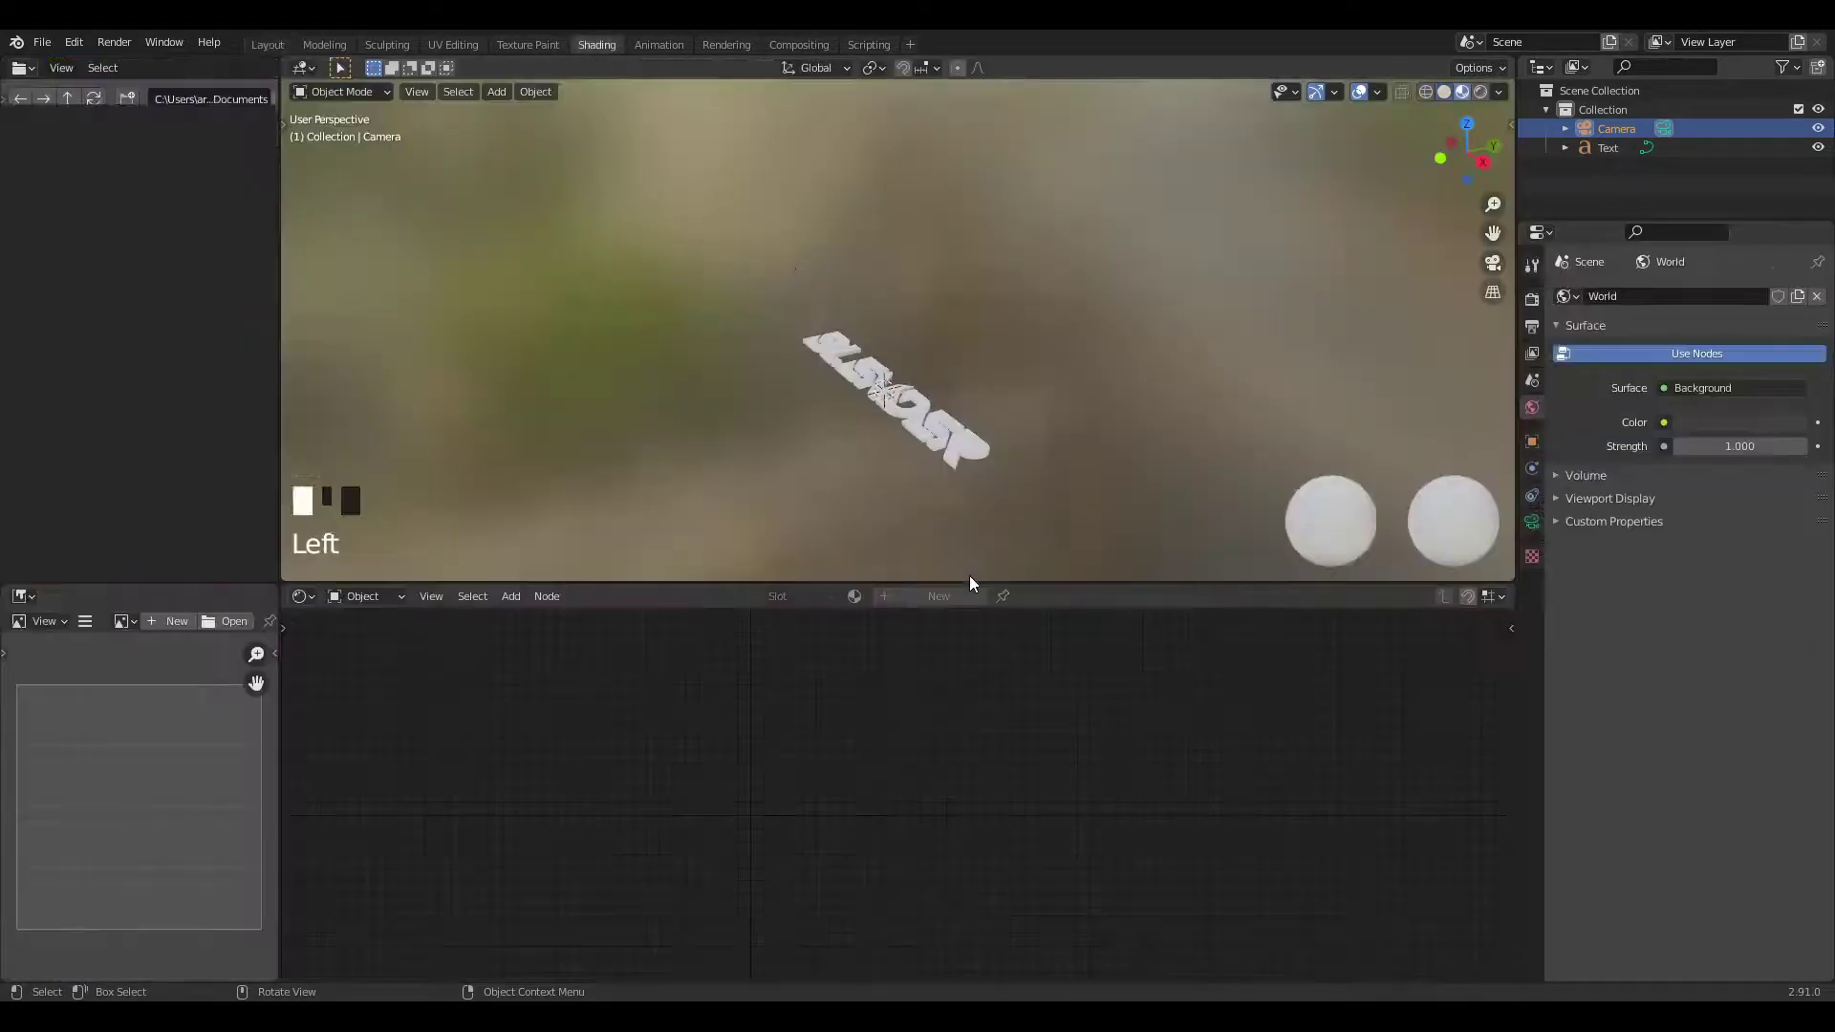
{"action": "left_click", "coordinate": [904, 392]}
{"action": "left_click", "coordinate": [917, 596]}
{"action": "key", "text": "KP_0"}
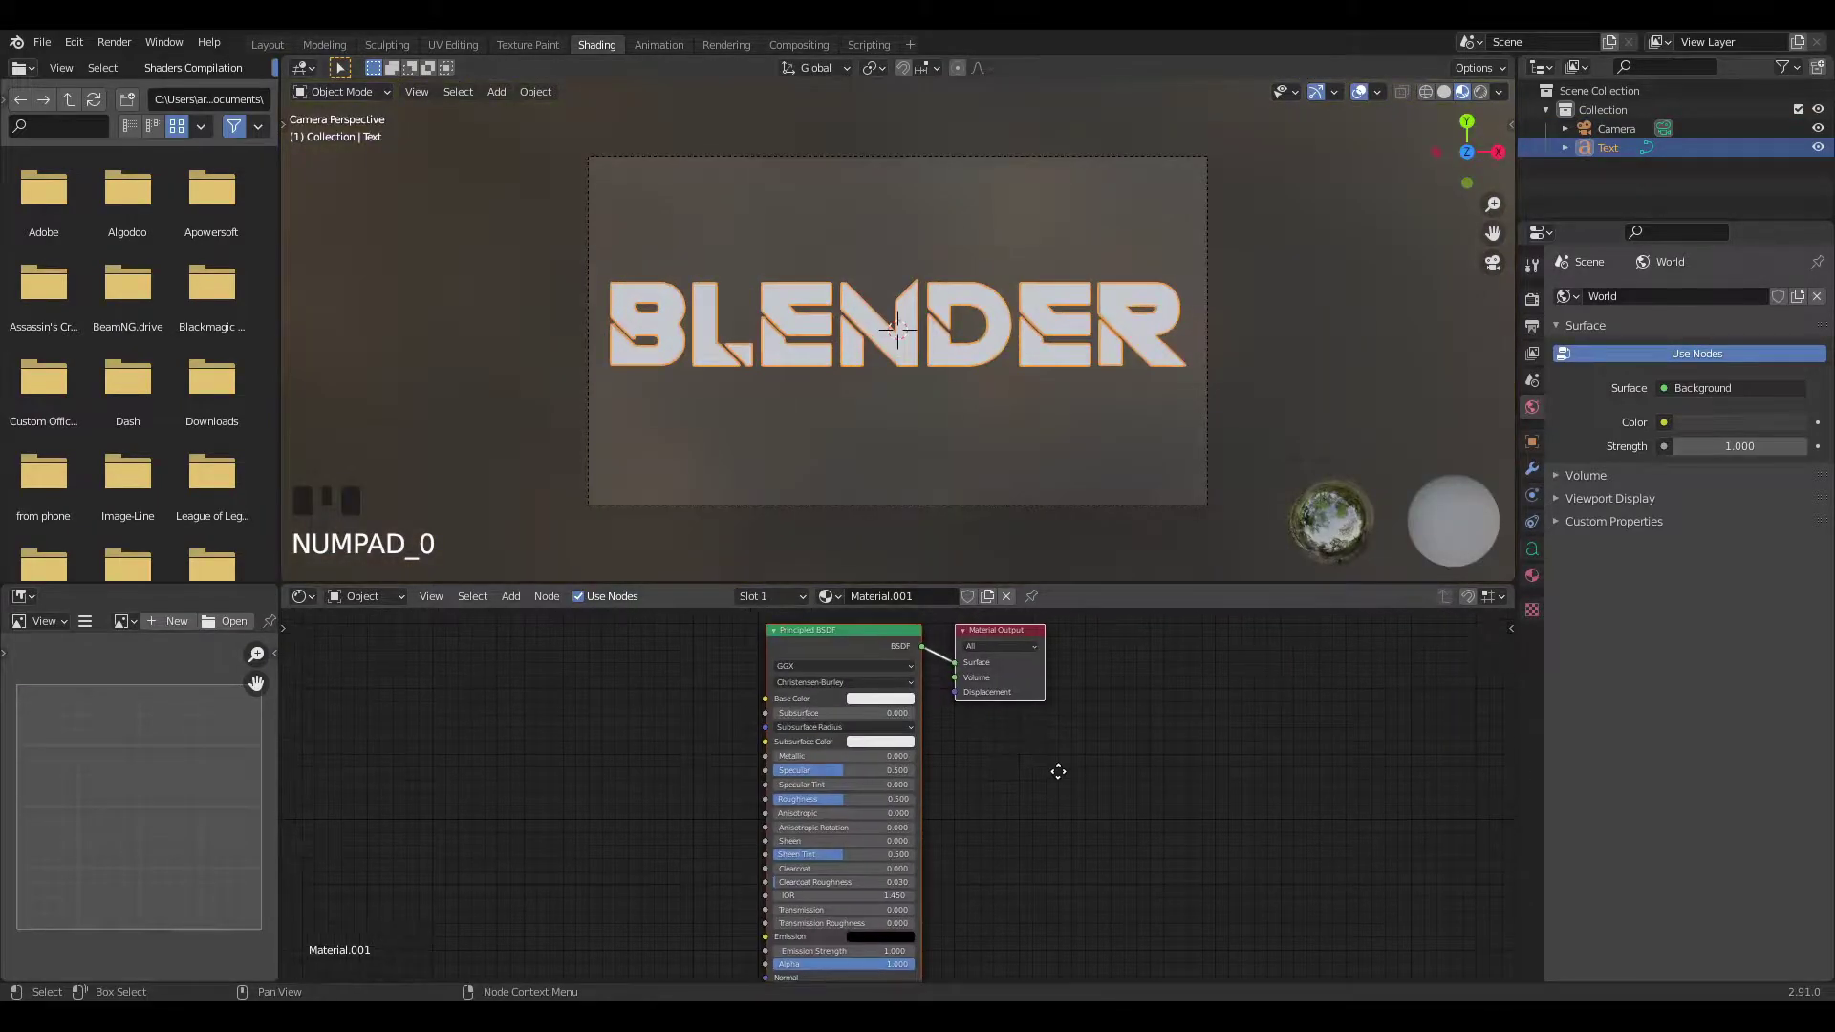
{"action": "middle_click_drag", "start_coordinate": [1058, 771], "coordinate": [1157, 833]}
{"action": "left_click_drag", "start_coordinate": [938, 698], "coordinate": [677, 711]}
Insert a Mix Shader on the Principled BSDF-to-output link.
{"action": "key", "text": "shift+a"}
{"action": "left_click", "coordinate": [889, 733]}
{"action": "type", "text": "mi"}
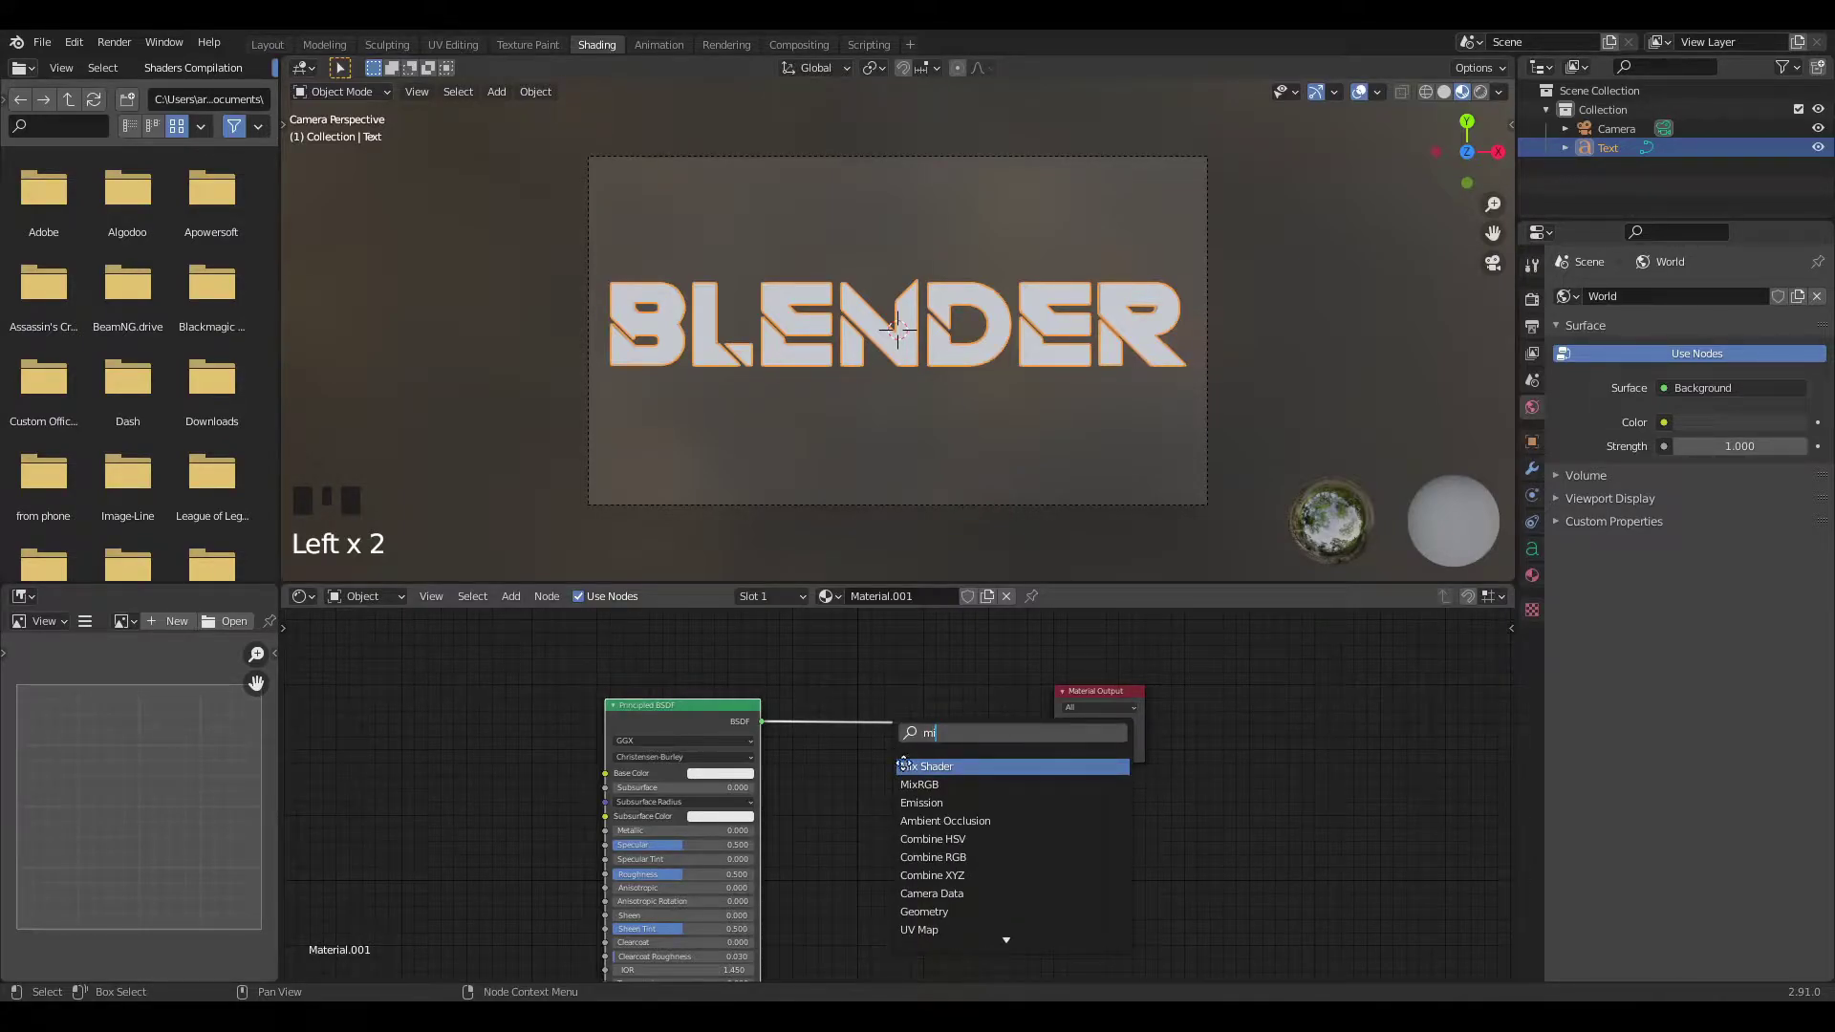
{"action": "left_click", "coordinate": [918, 766]}
{"action": "left_click", "coordinate": [903, 755]}
Add an Emission node and link it into the Mix Shader's second shader input.
{"action": "key", "text": "shift+a"}
{"action": "left_click", "coordinate": [792, 669]}
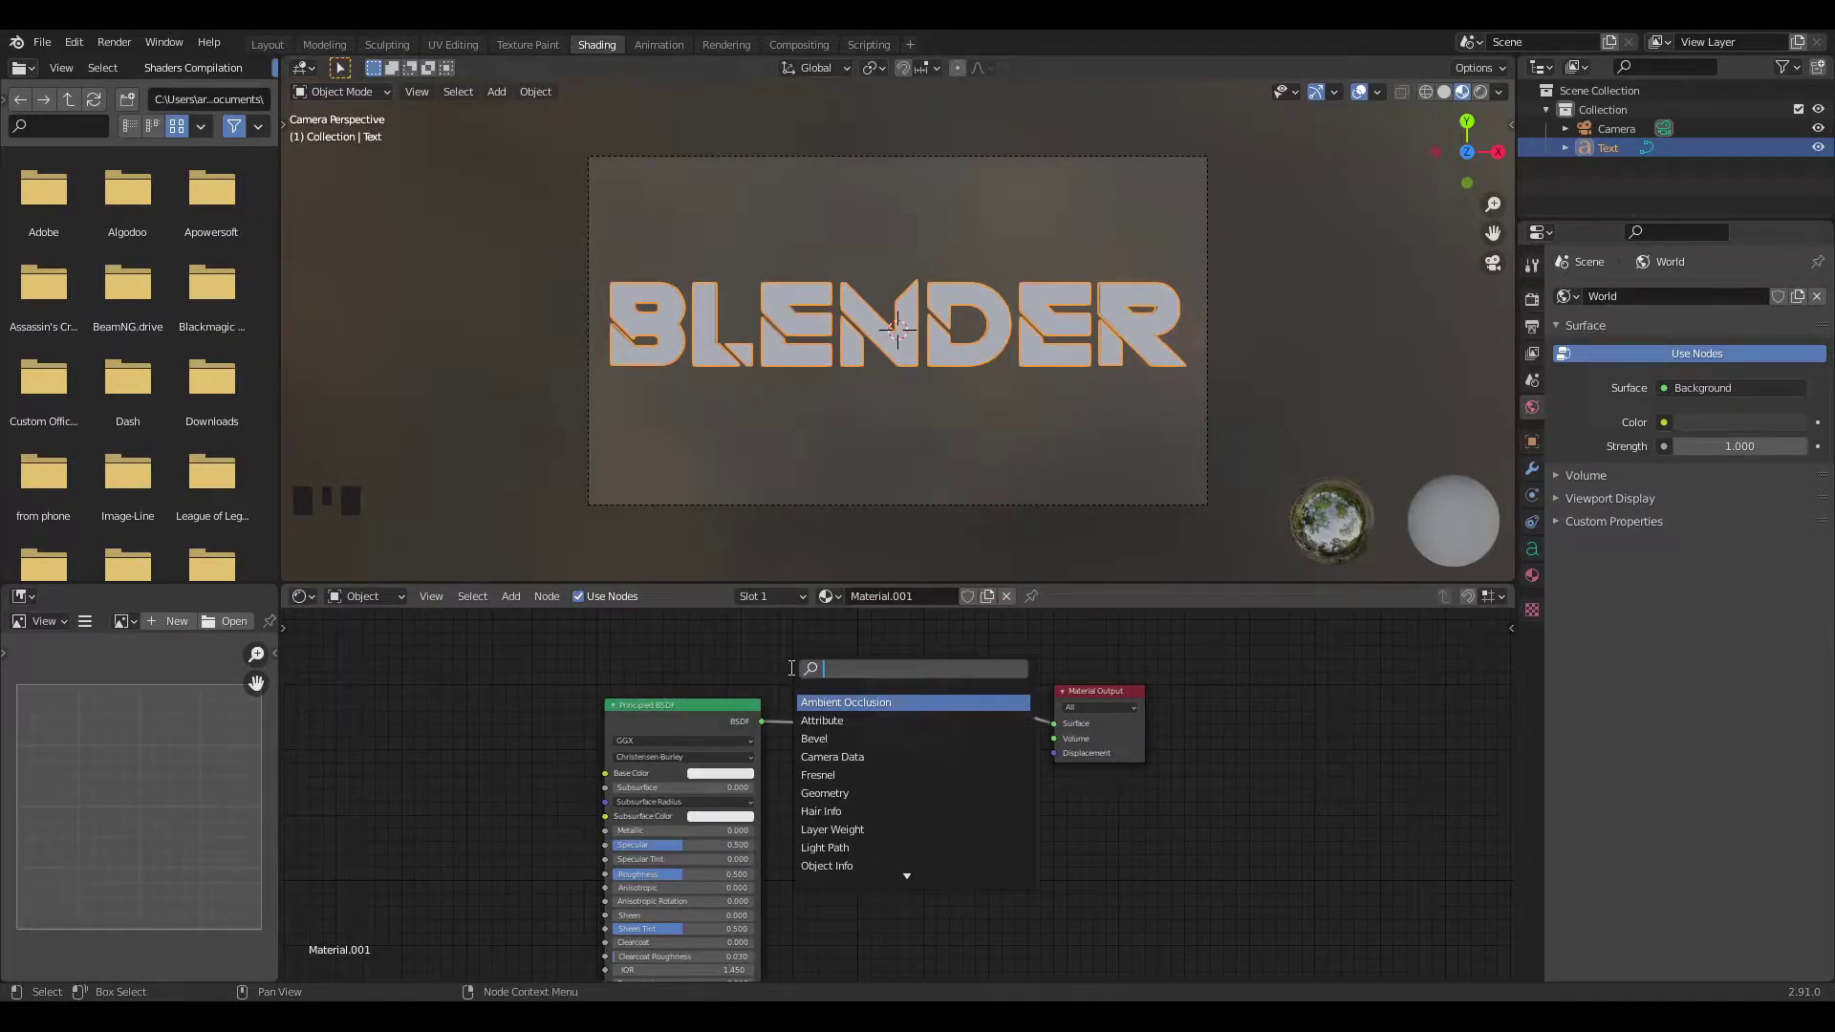
{"action": "key", "text": "Escape"}
{"action": "key", "text": "shift+a"}
{"action": "left_click", "coordinate": [785, 697]}
{"action": "type", "text": "em"}
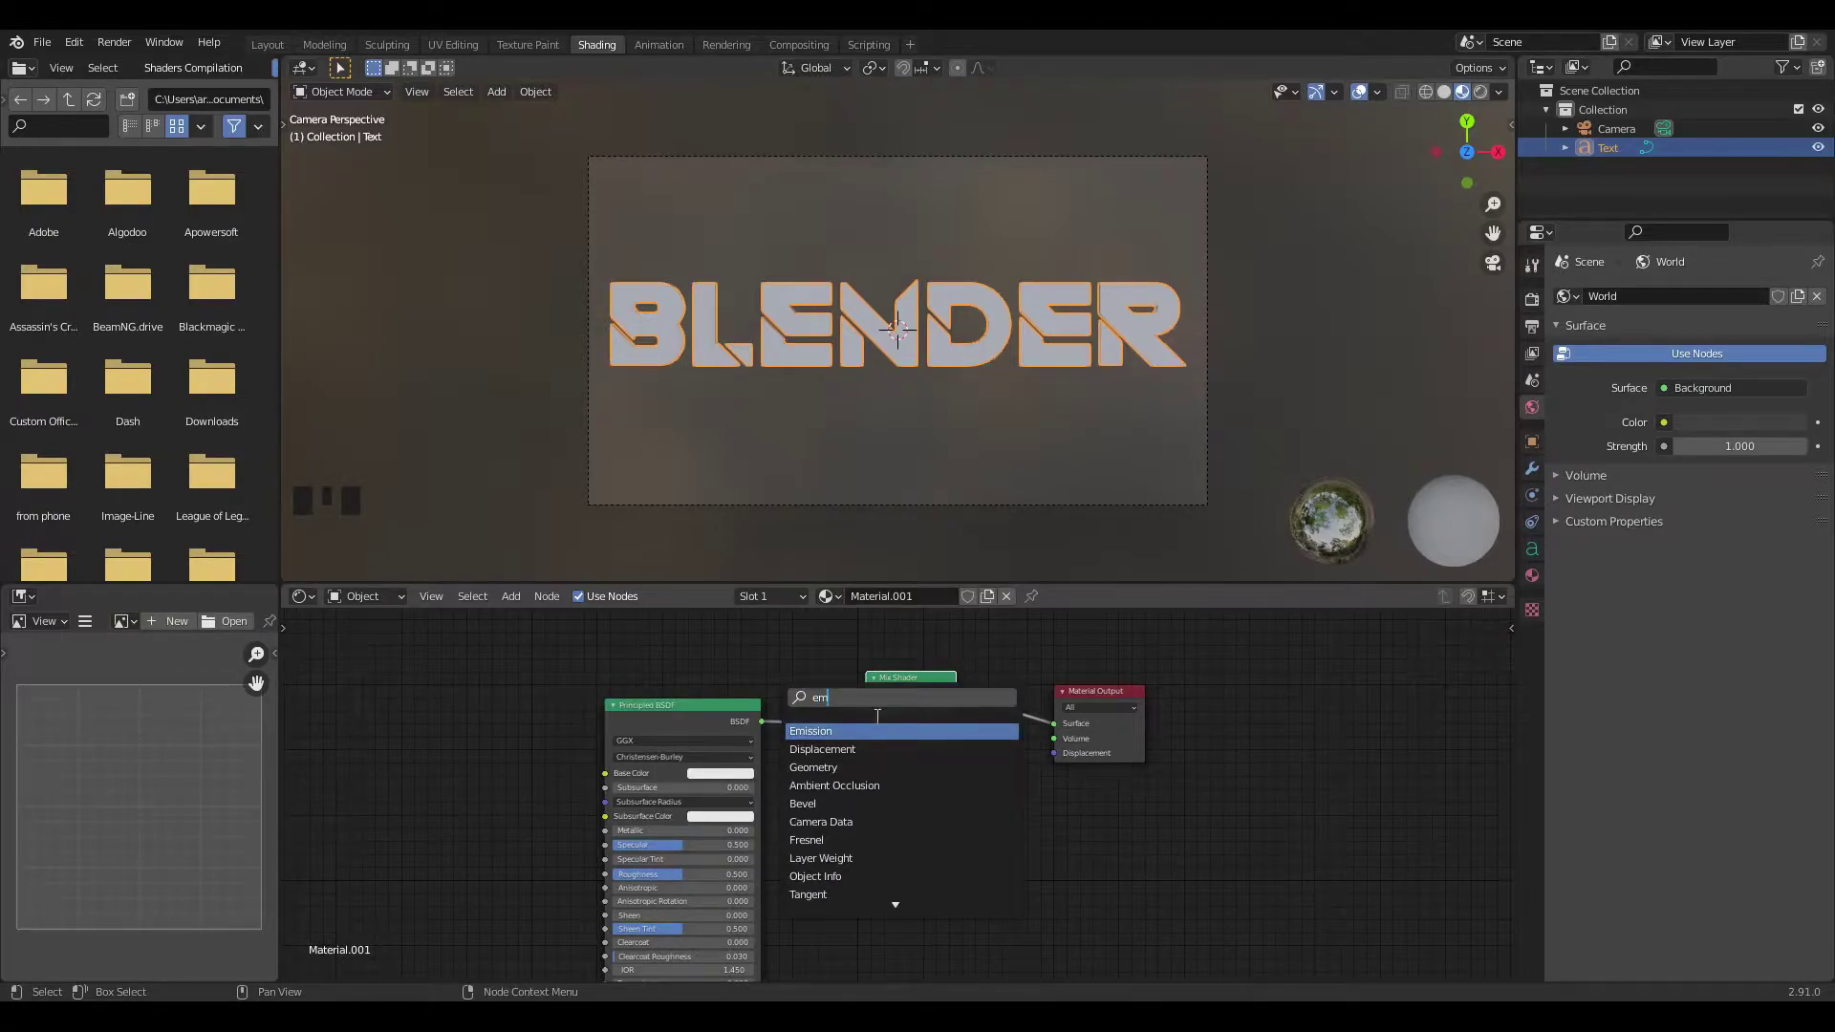
{"action": "key", "text": "Return"}
{"action": "left_click", "coordinate": [822, 807]}
{"action": "left_click_drag", "start_coordinate": [862, 808], "coordinate": [866, 738]}
{"action": "left_click_drag", "start_coordinate": [863, 810], "coordinate": [866, 739]}
Add a Voronoi Texture and connect its Distance to the Mix Shader's Fac.
{"action": "key", "text": "shift+a"}
{"action": "left_click", "coordinate": [787, 652]}
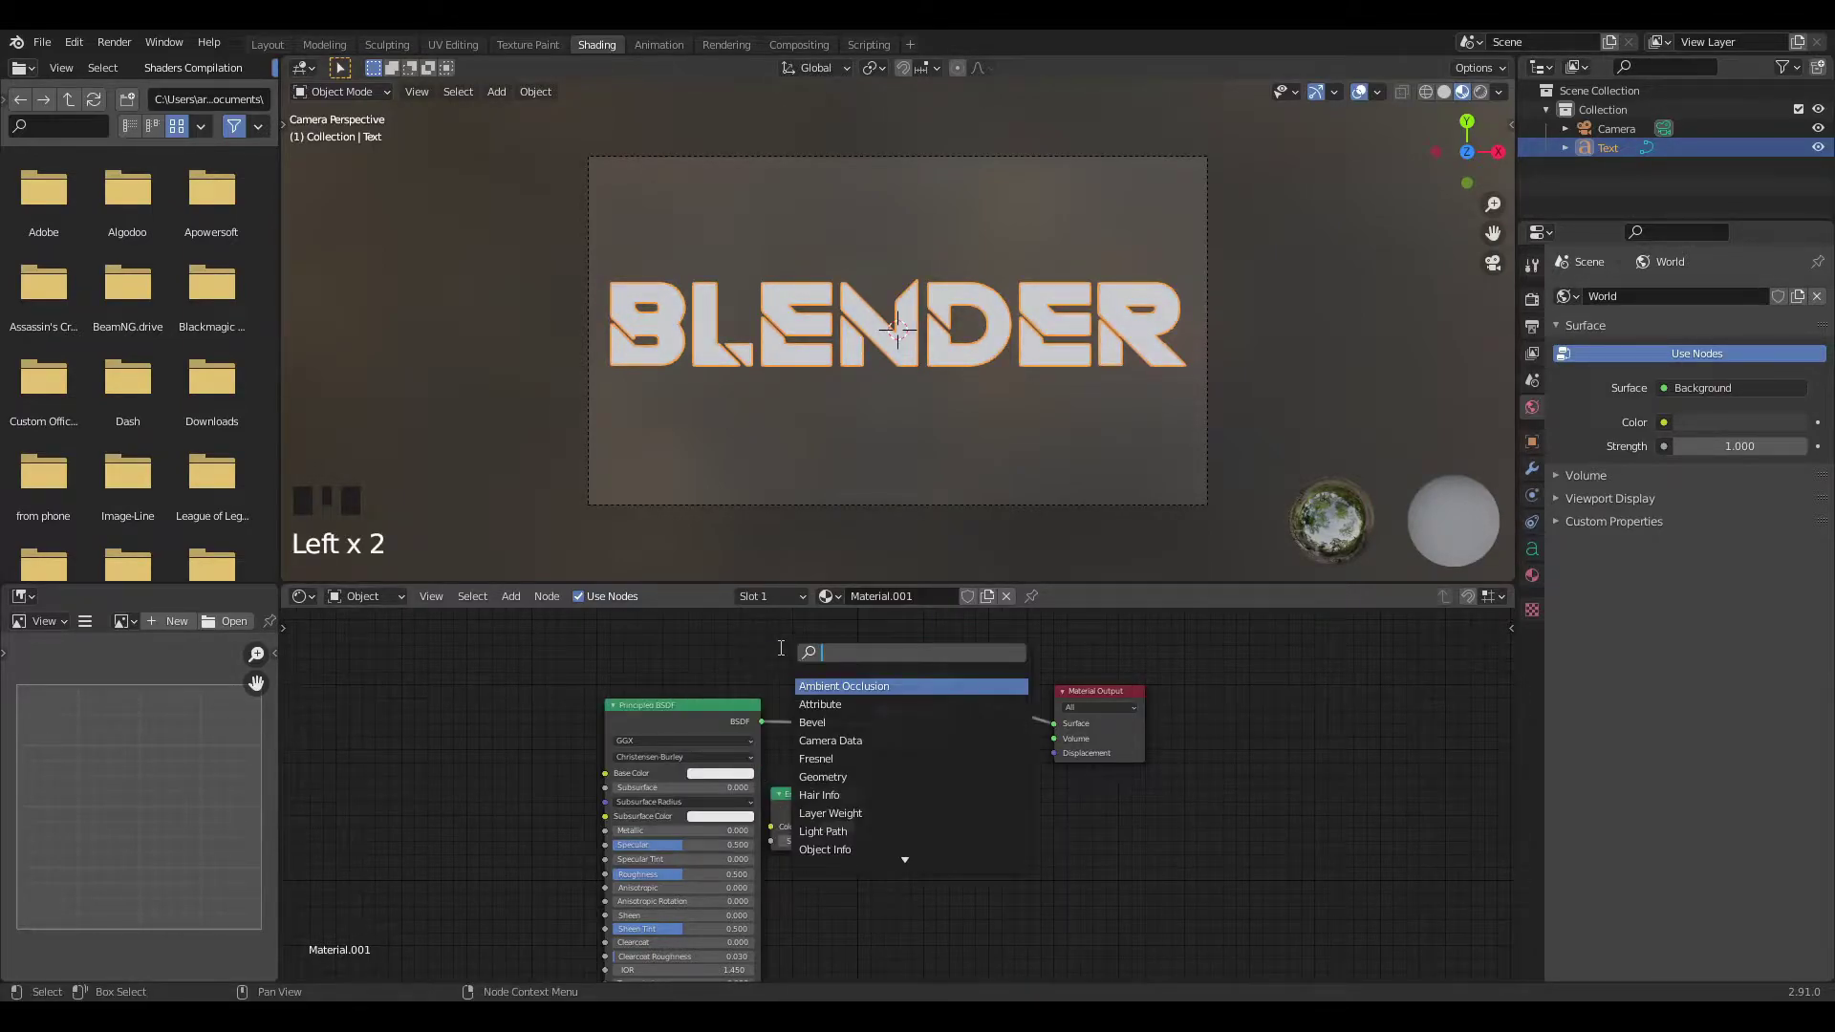
{"action": "type", "text": "vo"}
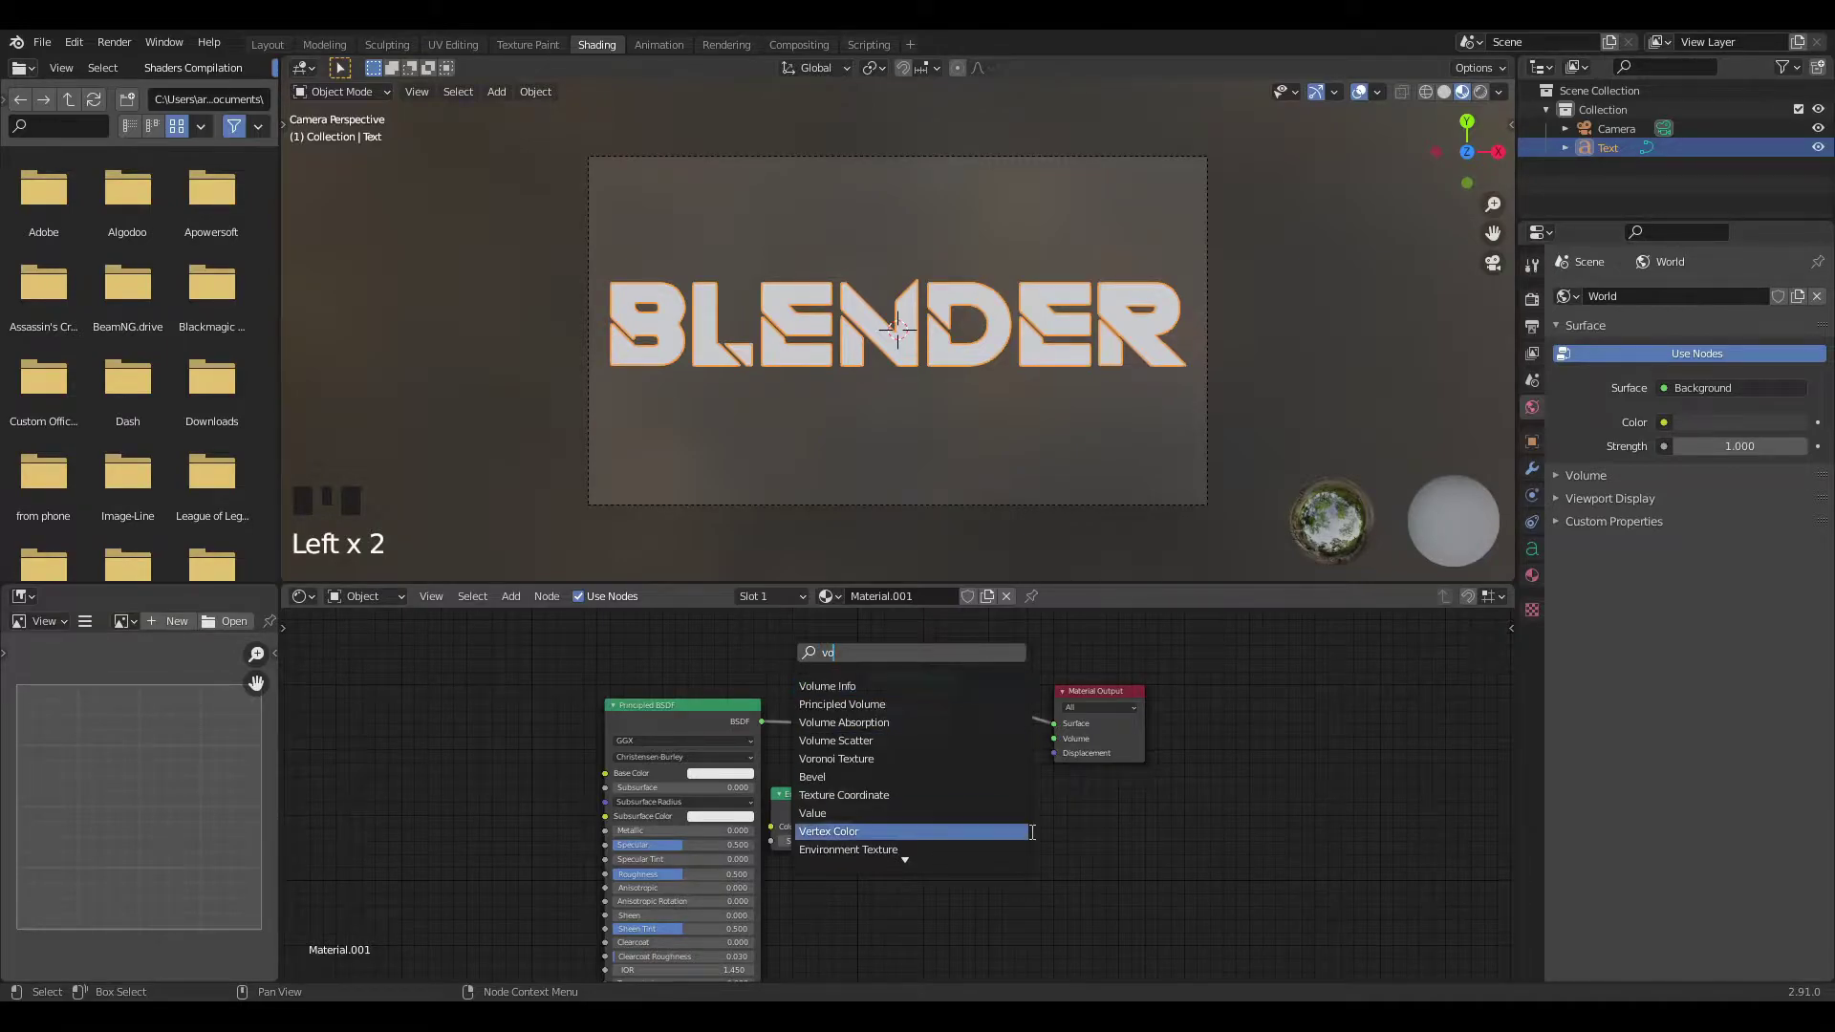
{"action": "left_click", "coordinate": [860, 759]}
{"action": "left_click", "coordinate": [497, 732]}
{"action": "left_click_drag", "start_coordinate": [524, 635], "coordinate": [872, 715]}
Insert a ColorRamp between the Voronoi Texture and the Mix Shader.
{"action": "key", "text": "shift+a"}
{"action": "type", "text": "col"}
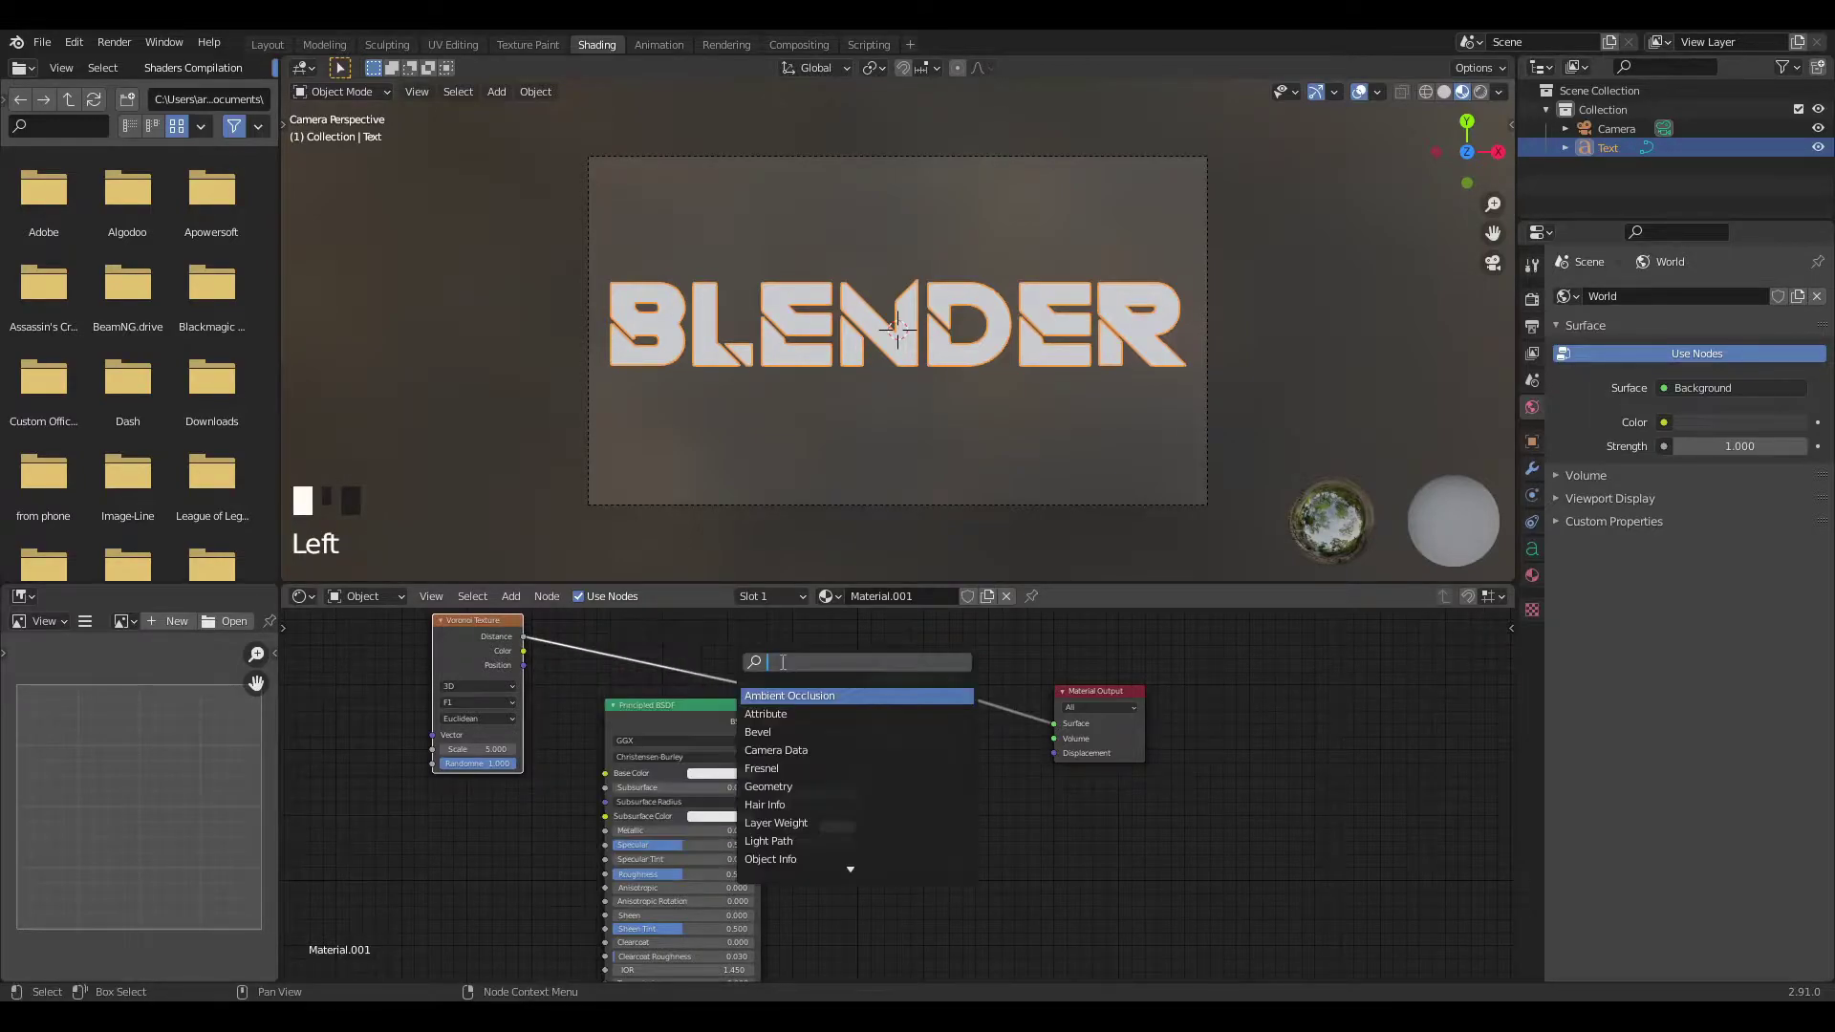
{"action": "type", "text": "or"}
{"action": "key", "text": "Down"}
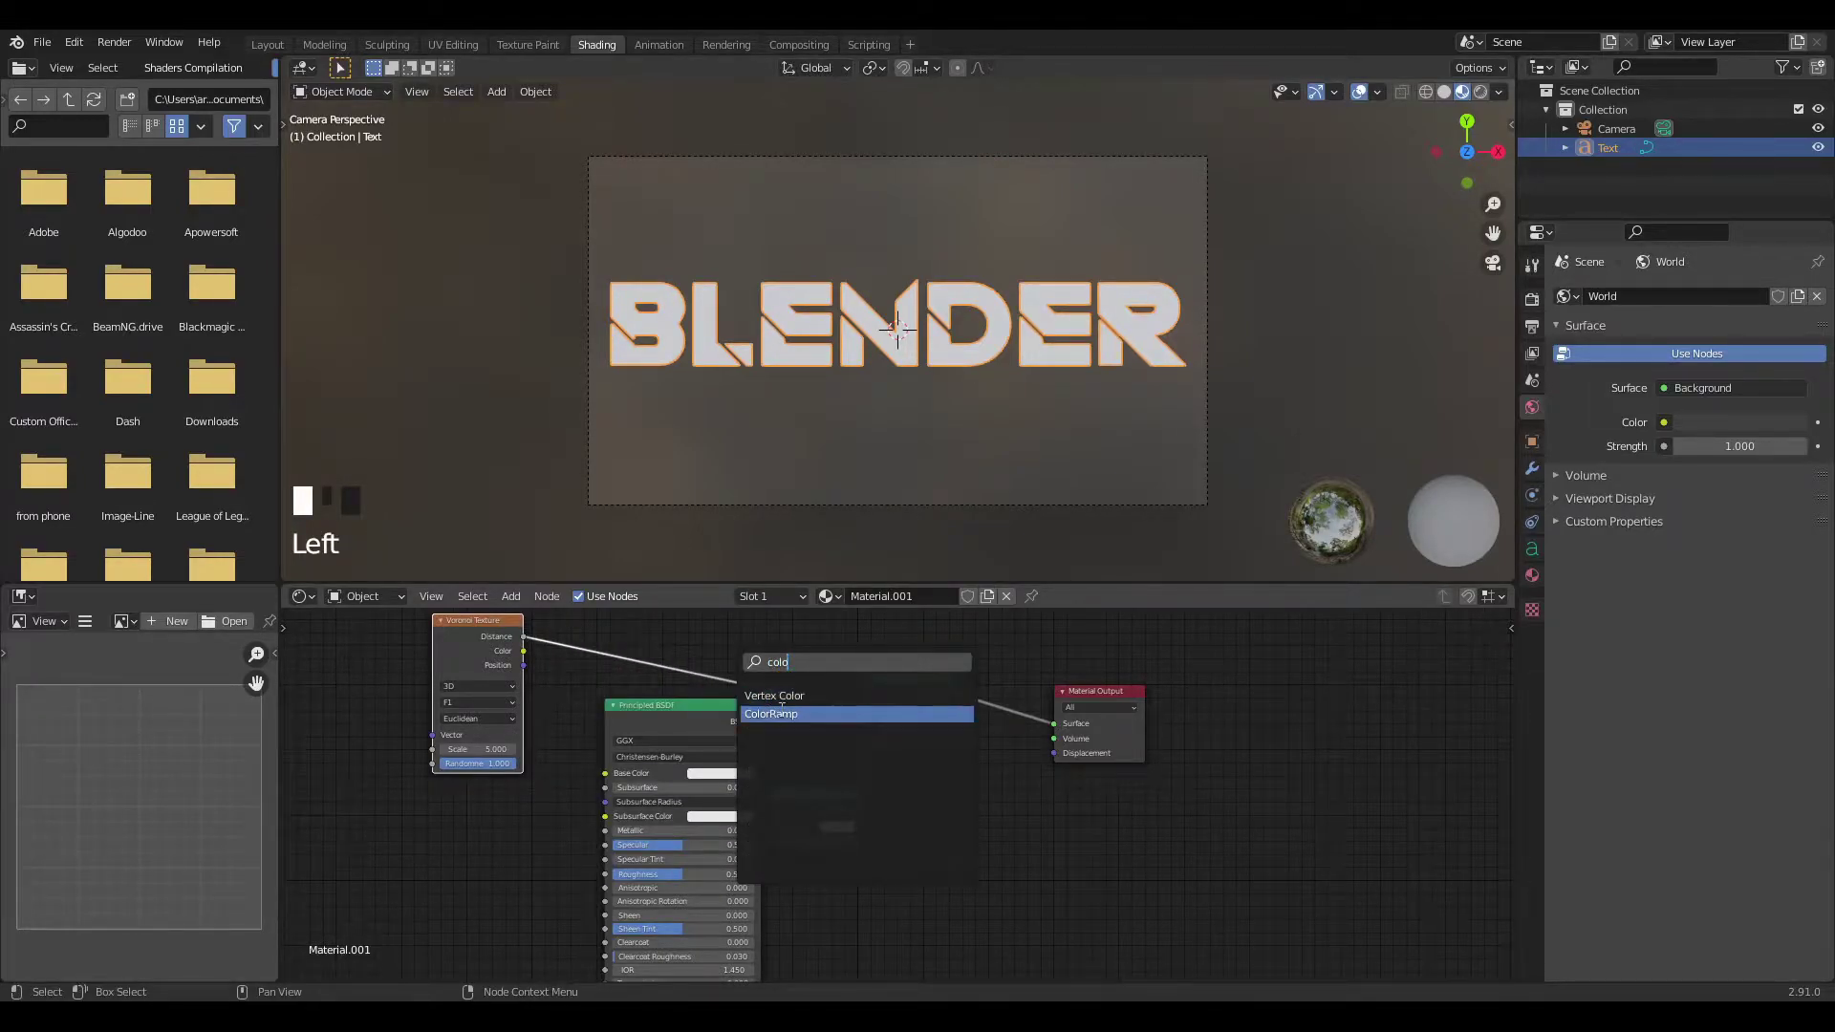
{"action": "key", "text": "Return"}
{"action": "left_click", "coordinate": [712, 772]}
{"action": "left_click_drag", "start_coordinate": [662, 637], "coordinate": [653, 579]}
Make the Principled base colour purple with roughness 0.
{"action": "left_click", "coordinate": [690, 775]}
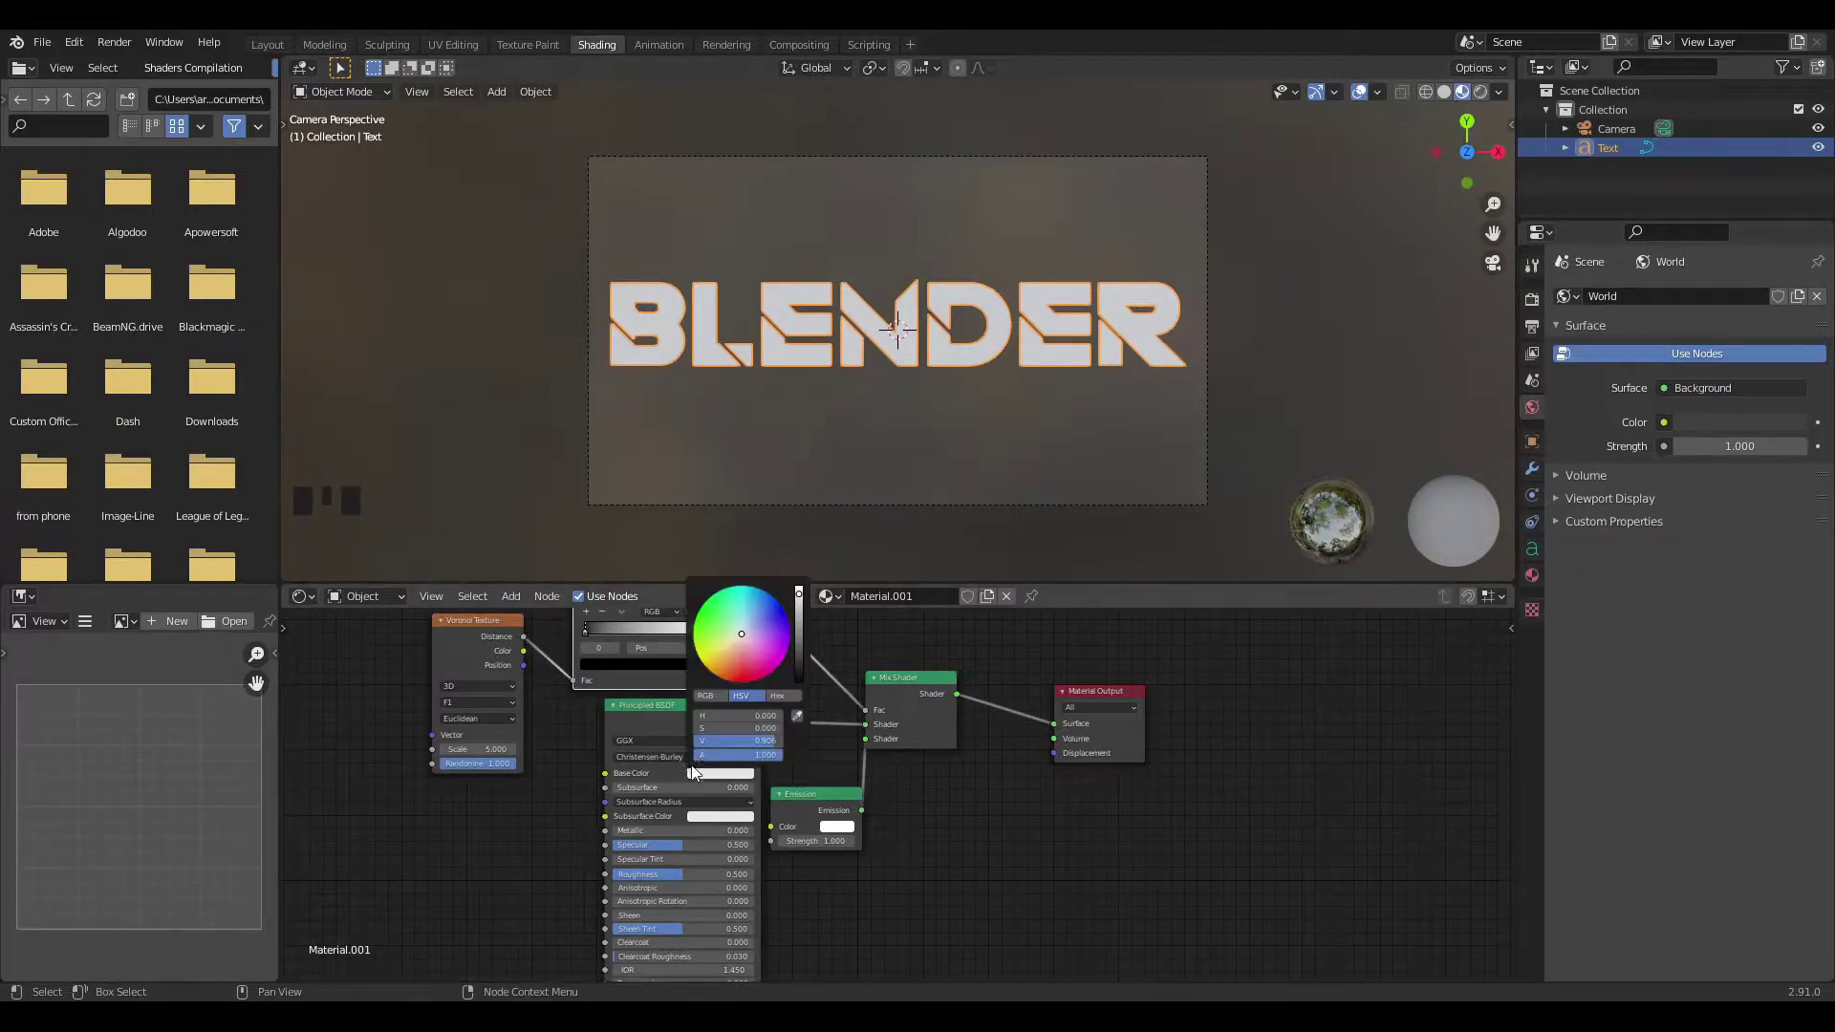
{"action": "left_click", "coordinate": [769, 595]}
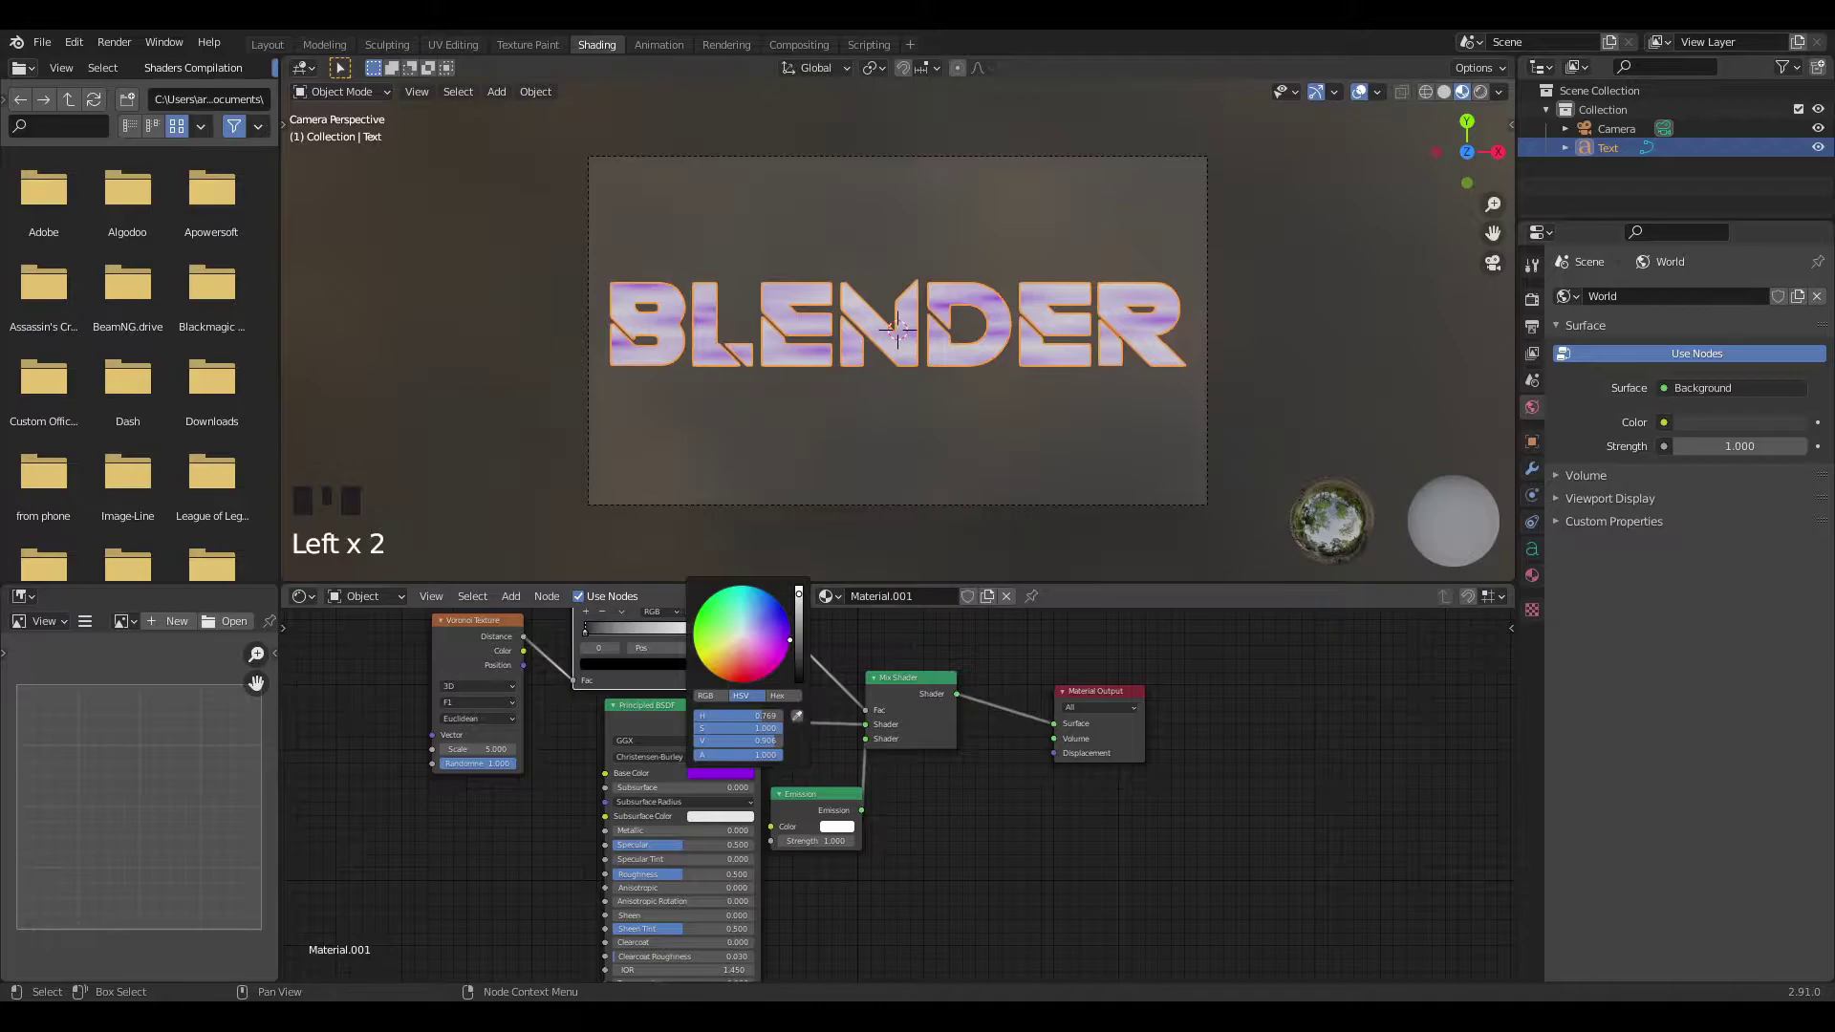
{"action": "left_click_drag", "start_coordinate": [736, 873], "coordinate": [713, 849]}
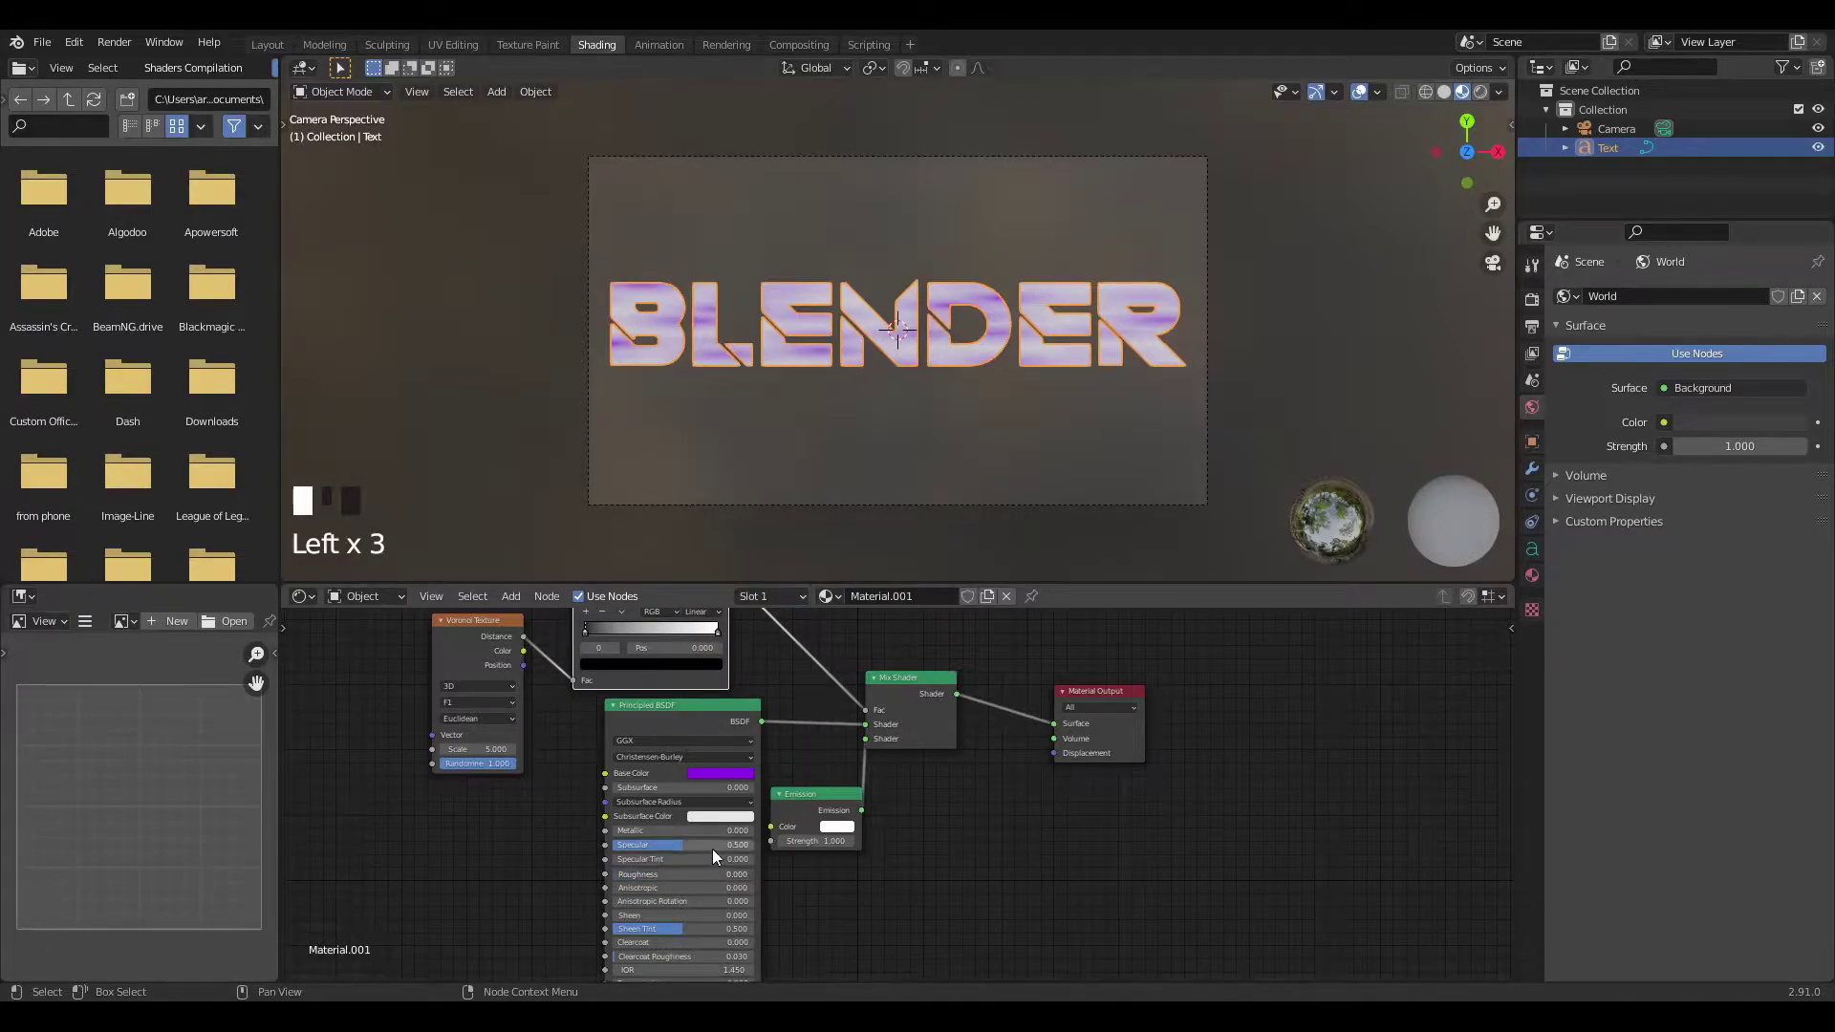
Set the Emission colour to cyan with strength 75.
{"action": "left_click_drag", "start_coordinate": [818, 812], "coordinate": [832, 814]}
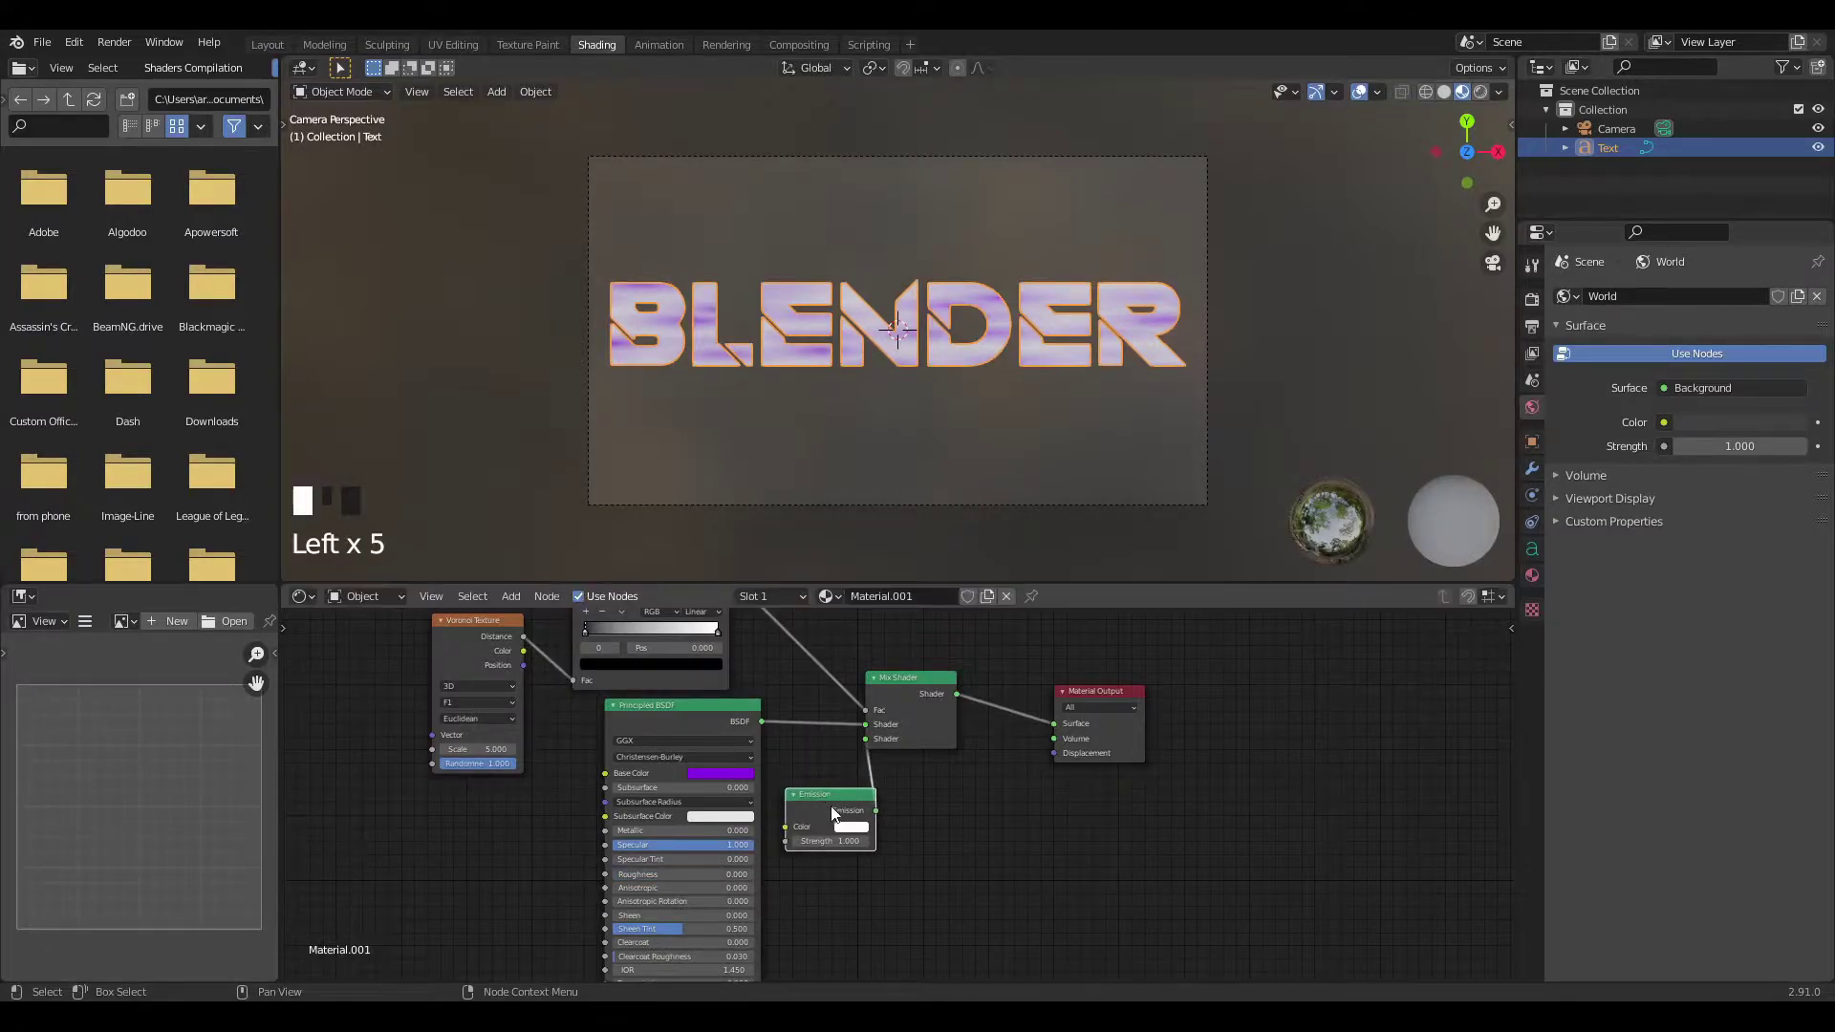
{"action": "left_click", "coordinate": [839, 828]}
{"action": "left_click", "coordinate": [895, 638]}
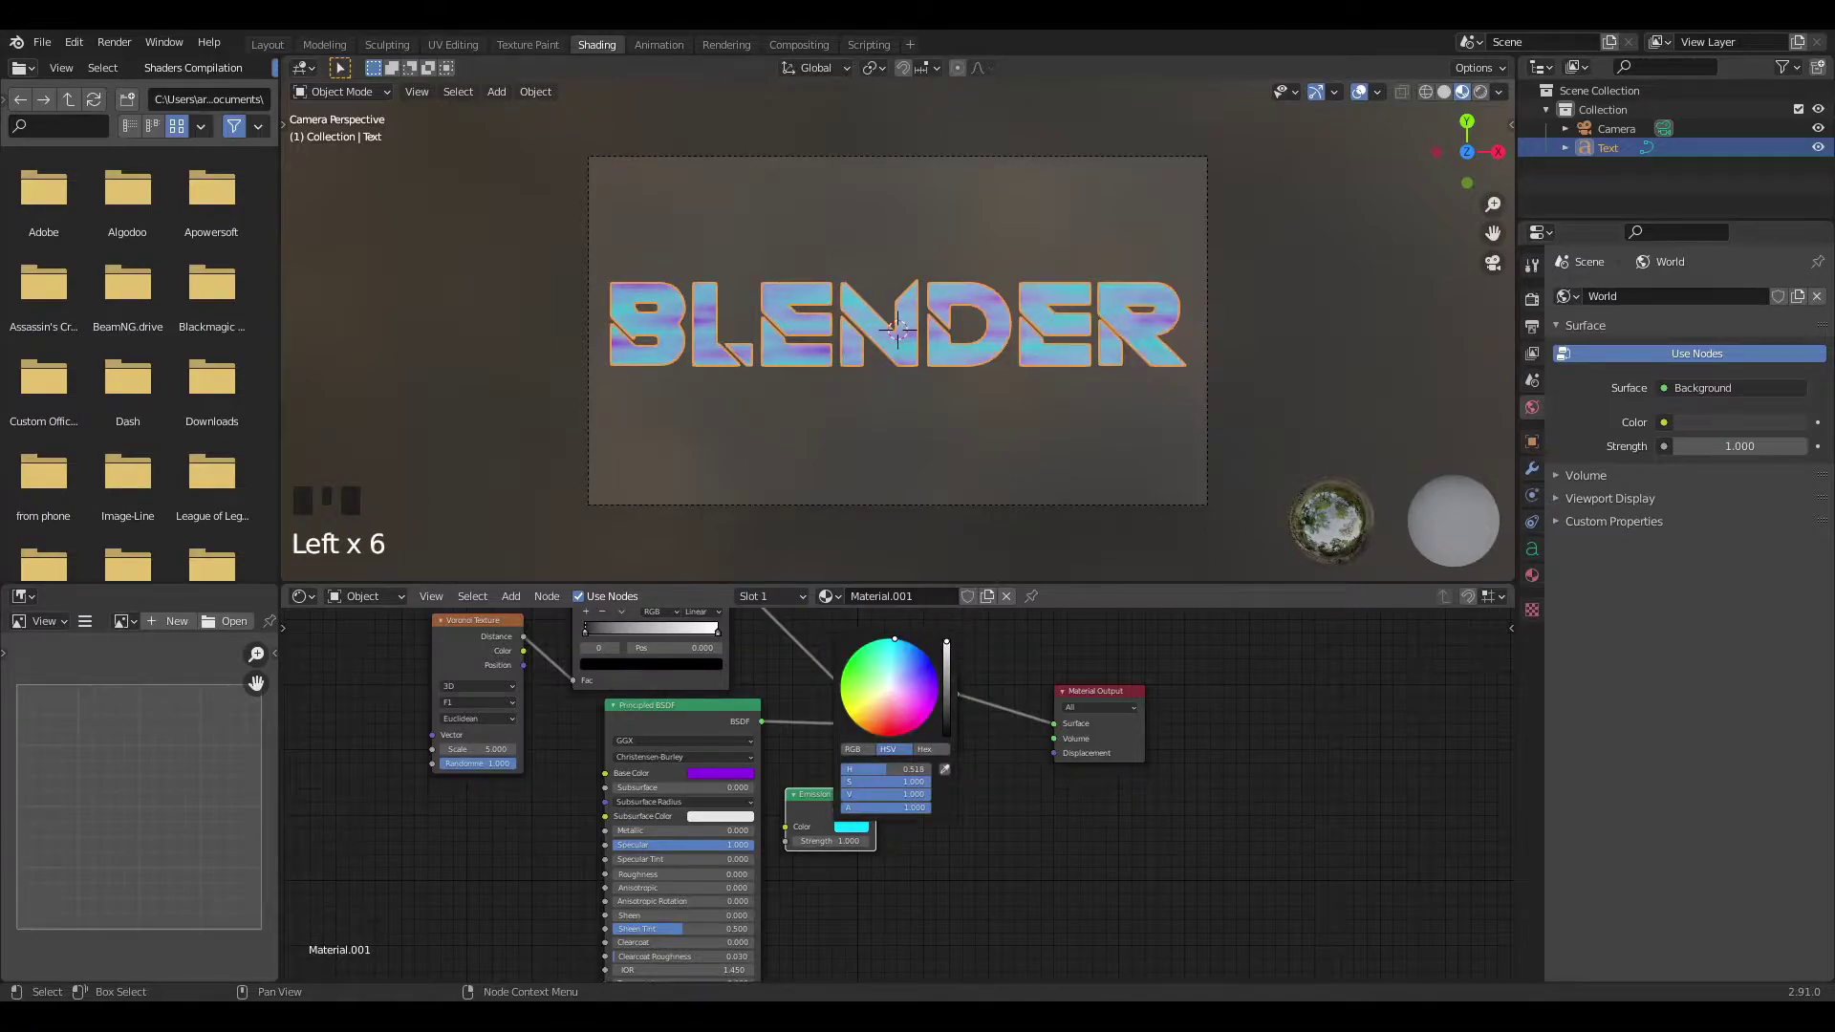
{"action": "left_click", "coordinate": [803, 841]}
{"action": "type", "text": "75"}
{"action": "left_click", "coordinate": [967, 890]}
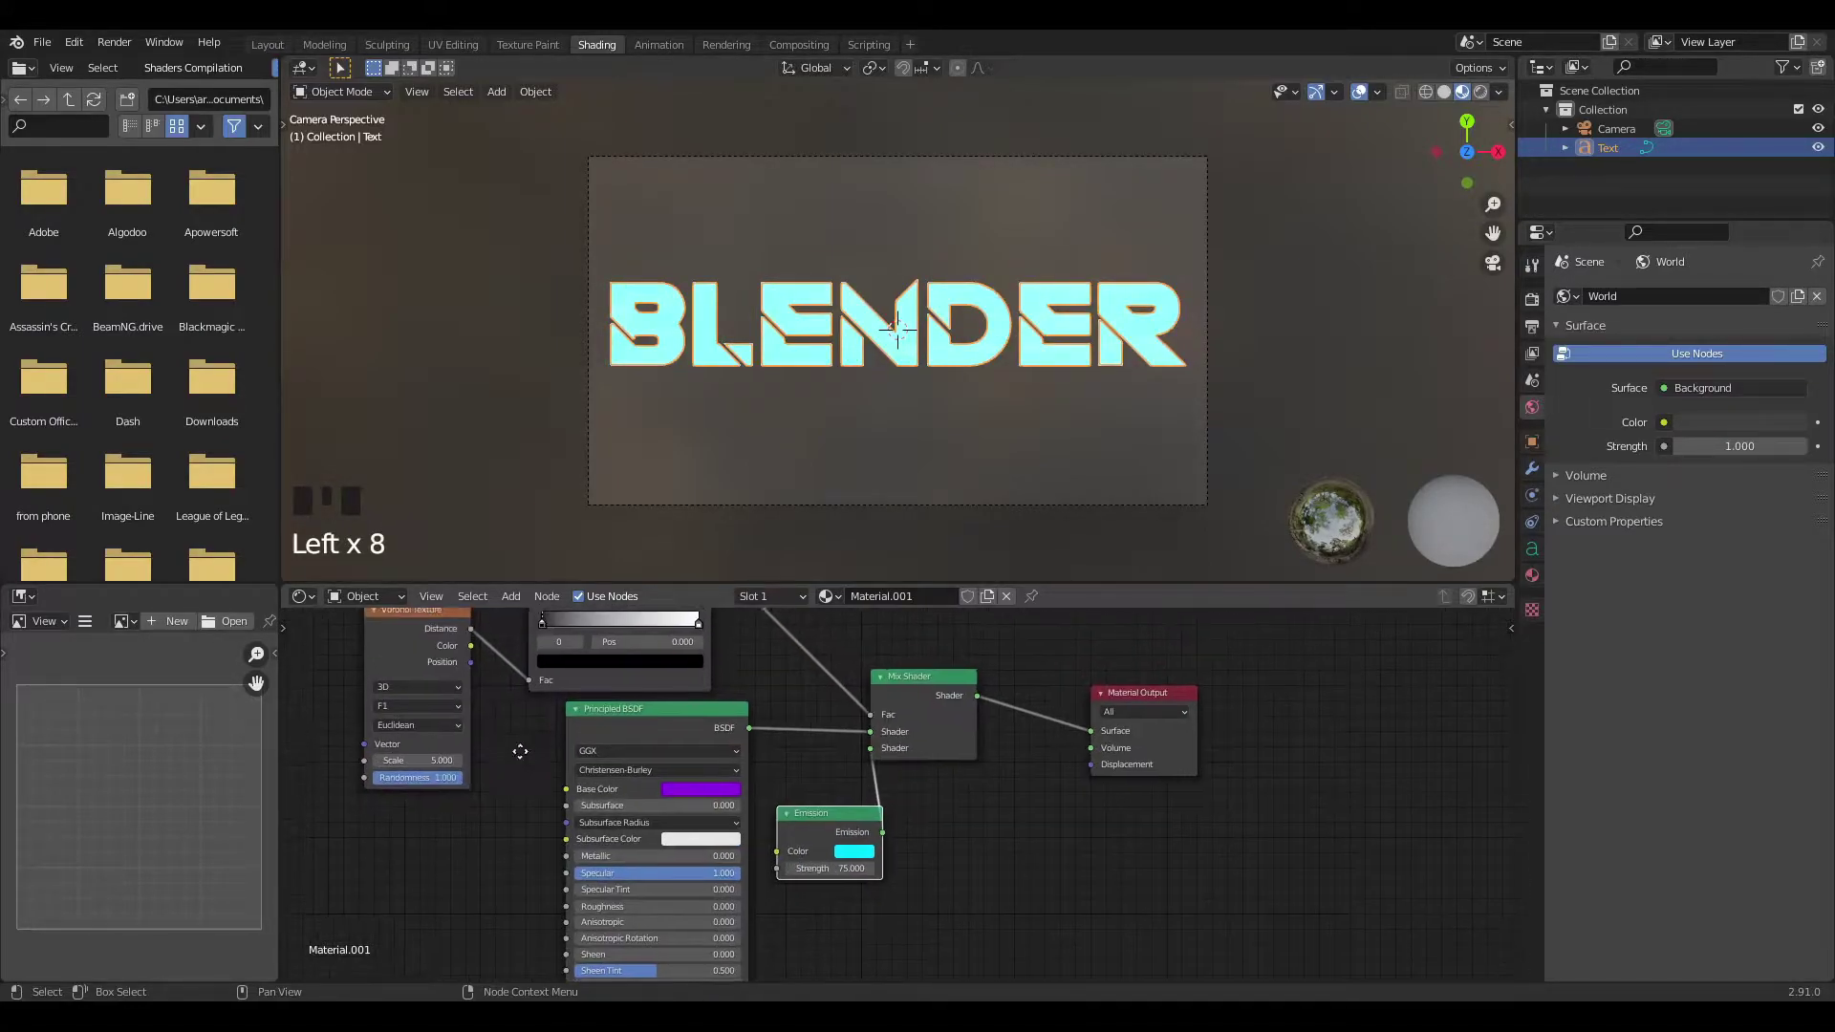
{"action": "scroll", "coordinate": [520, 749], "scroll_direction": "up", "scroll_amount": 2}
{"action": "left_click", "coordinate": [736, 710]}
Flip the colour ramp, slide its stop to 0.009, and set Voronoi to Distance To Edge.
{"action": "left_click", "coordinate": [745, 731]}
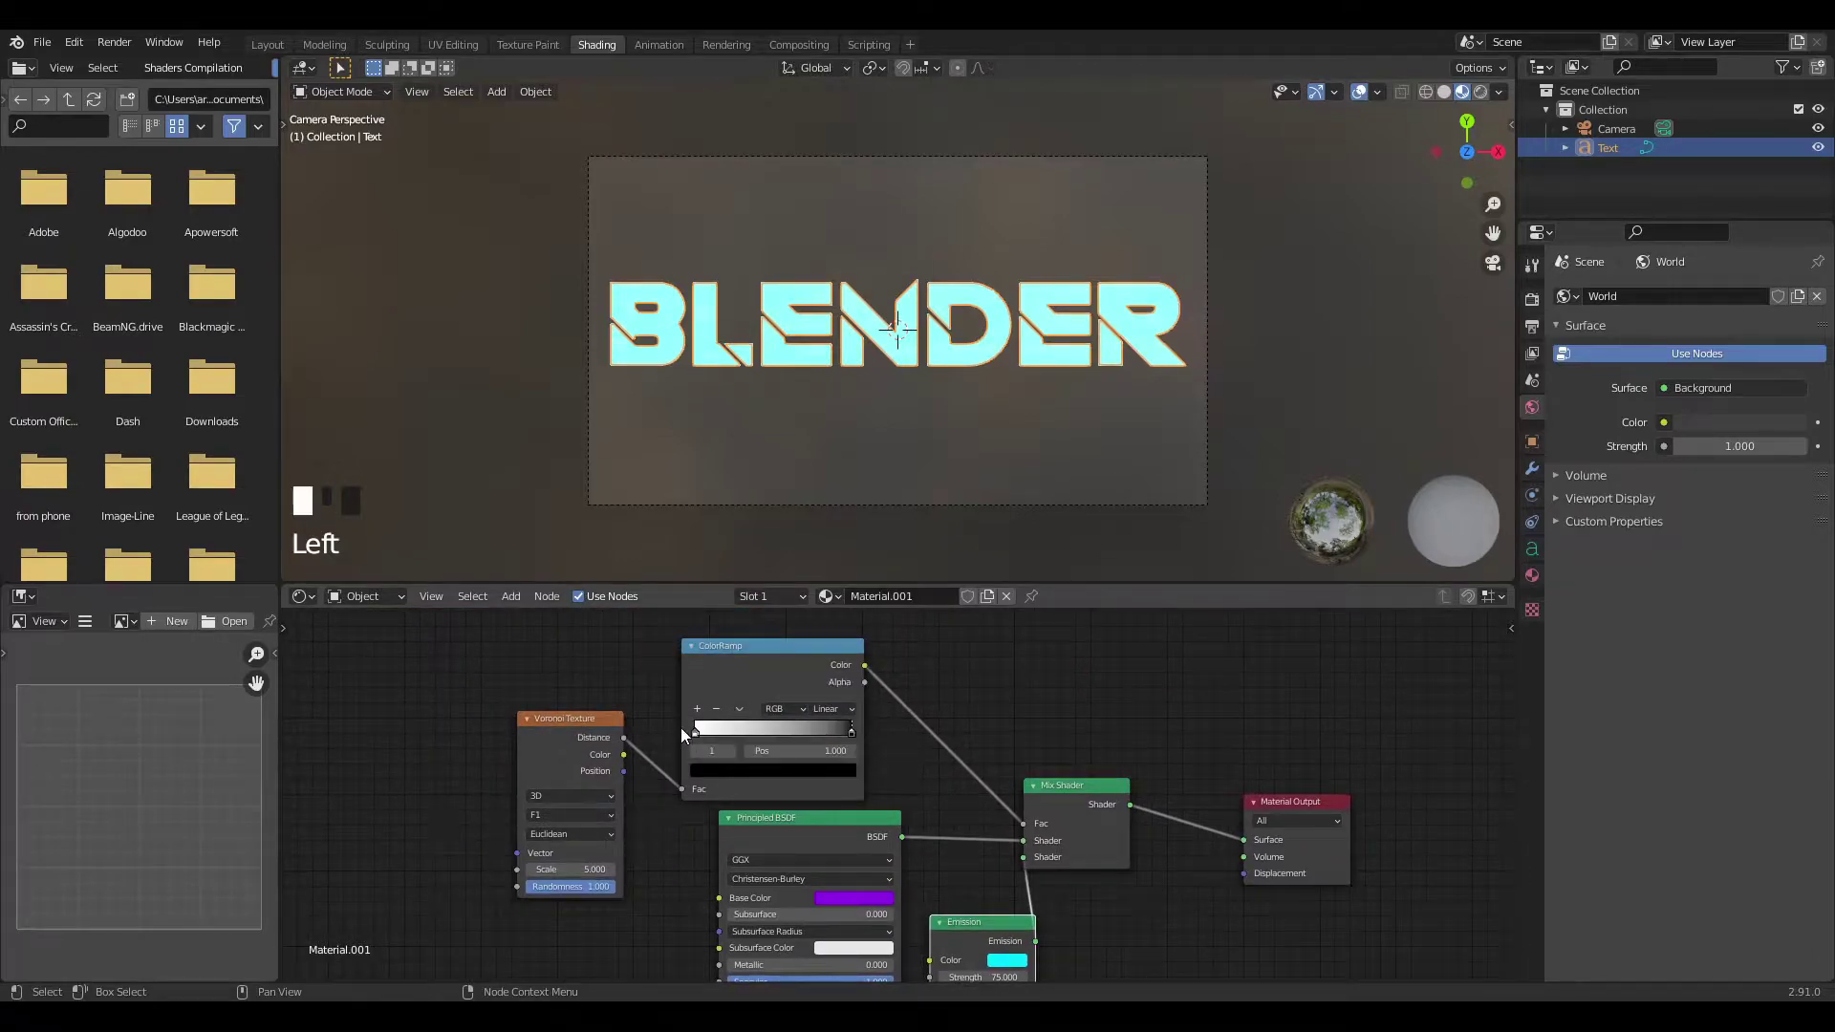
{"action": "left_click_drag", "start_coordinate": [855, 730], "coordinate": [678, 763]}
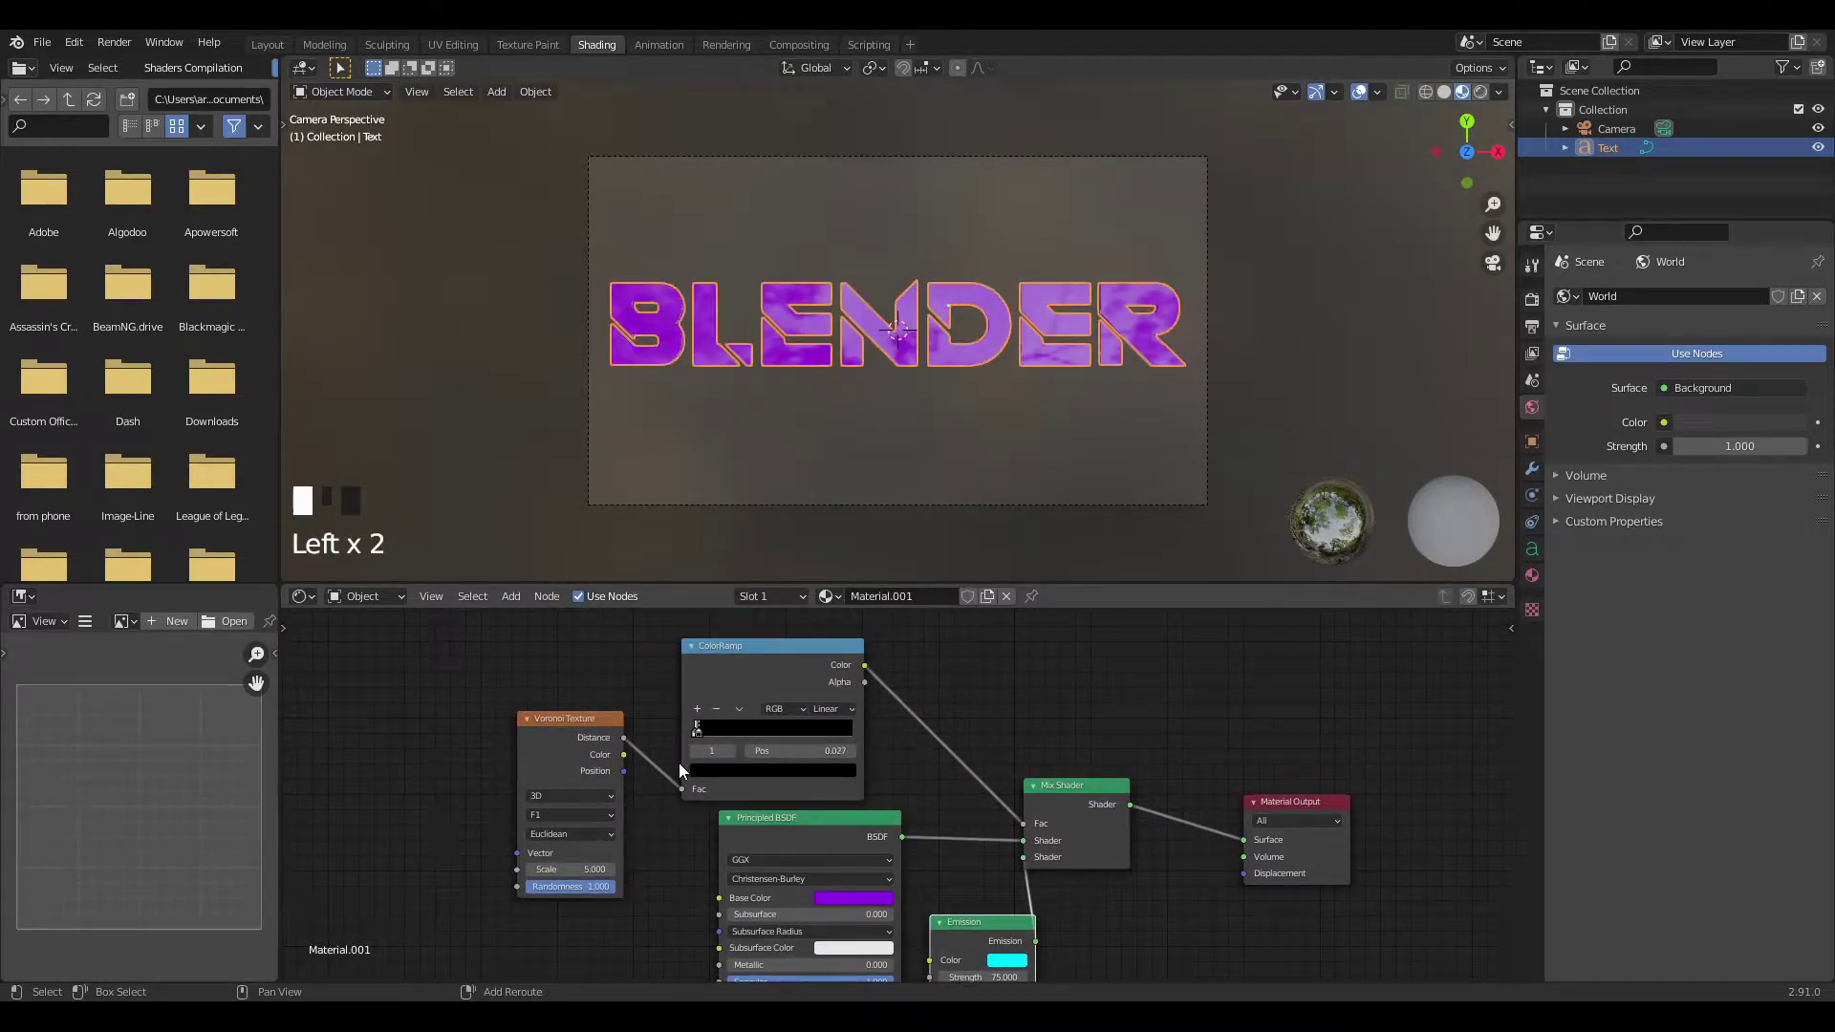
{"action": "left_click", "coordinate": [550, 816]}
{"action": "left_click", "coordinate": [562, 881]}
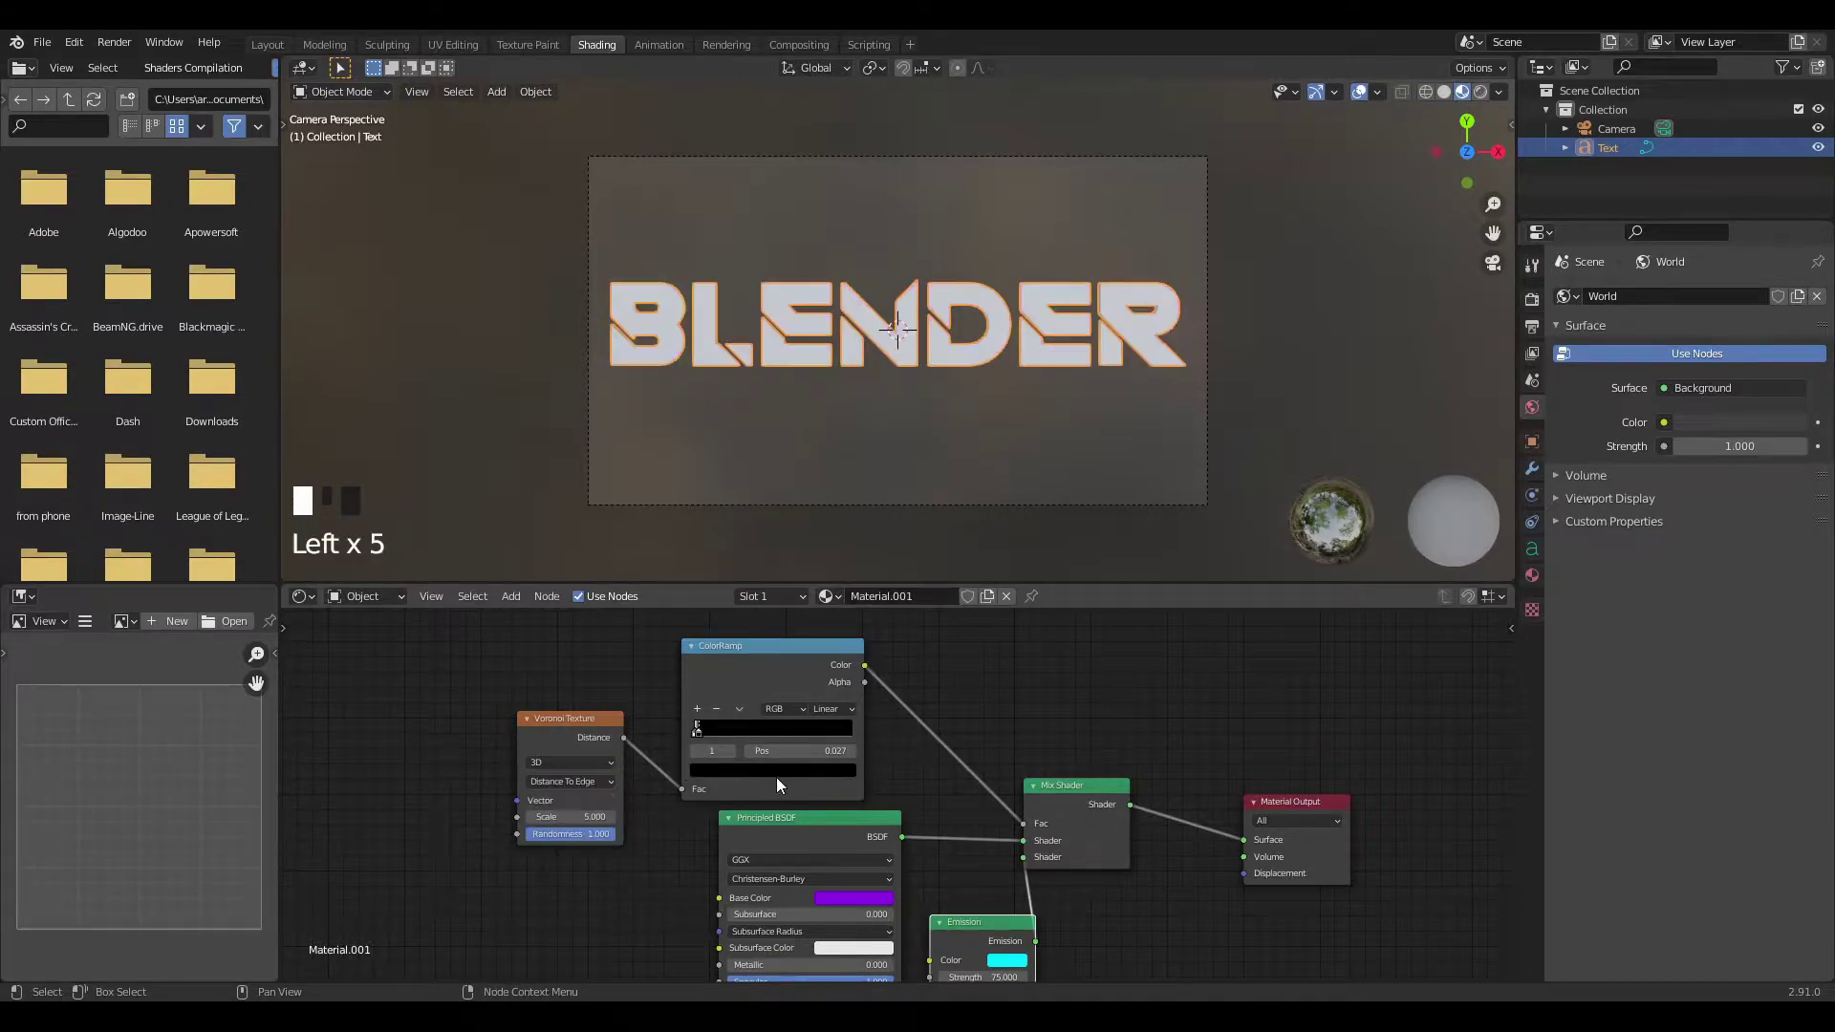
{"action": "left_click_drag", "start_coordinate": [701, 730], "coordinate": [698, 730]}
Search the add-node menu for 'noi' to find the Noise Texture.
{"action": "key", "text": "shift+a"}
{"action": "left_click", "coordinate": [352, 737]}
{"action": "type", "text": "noi"}
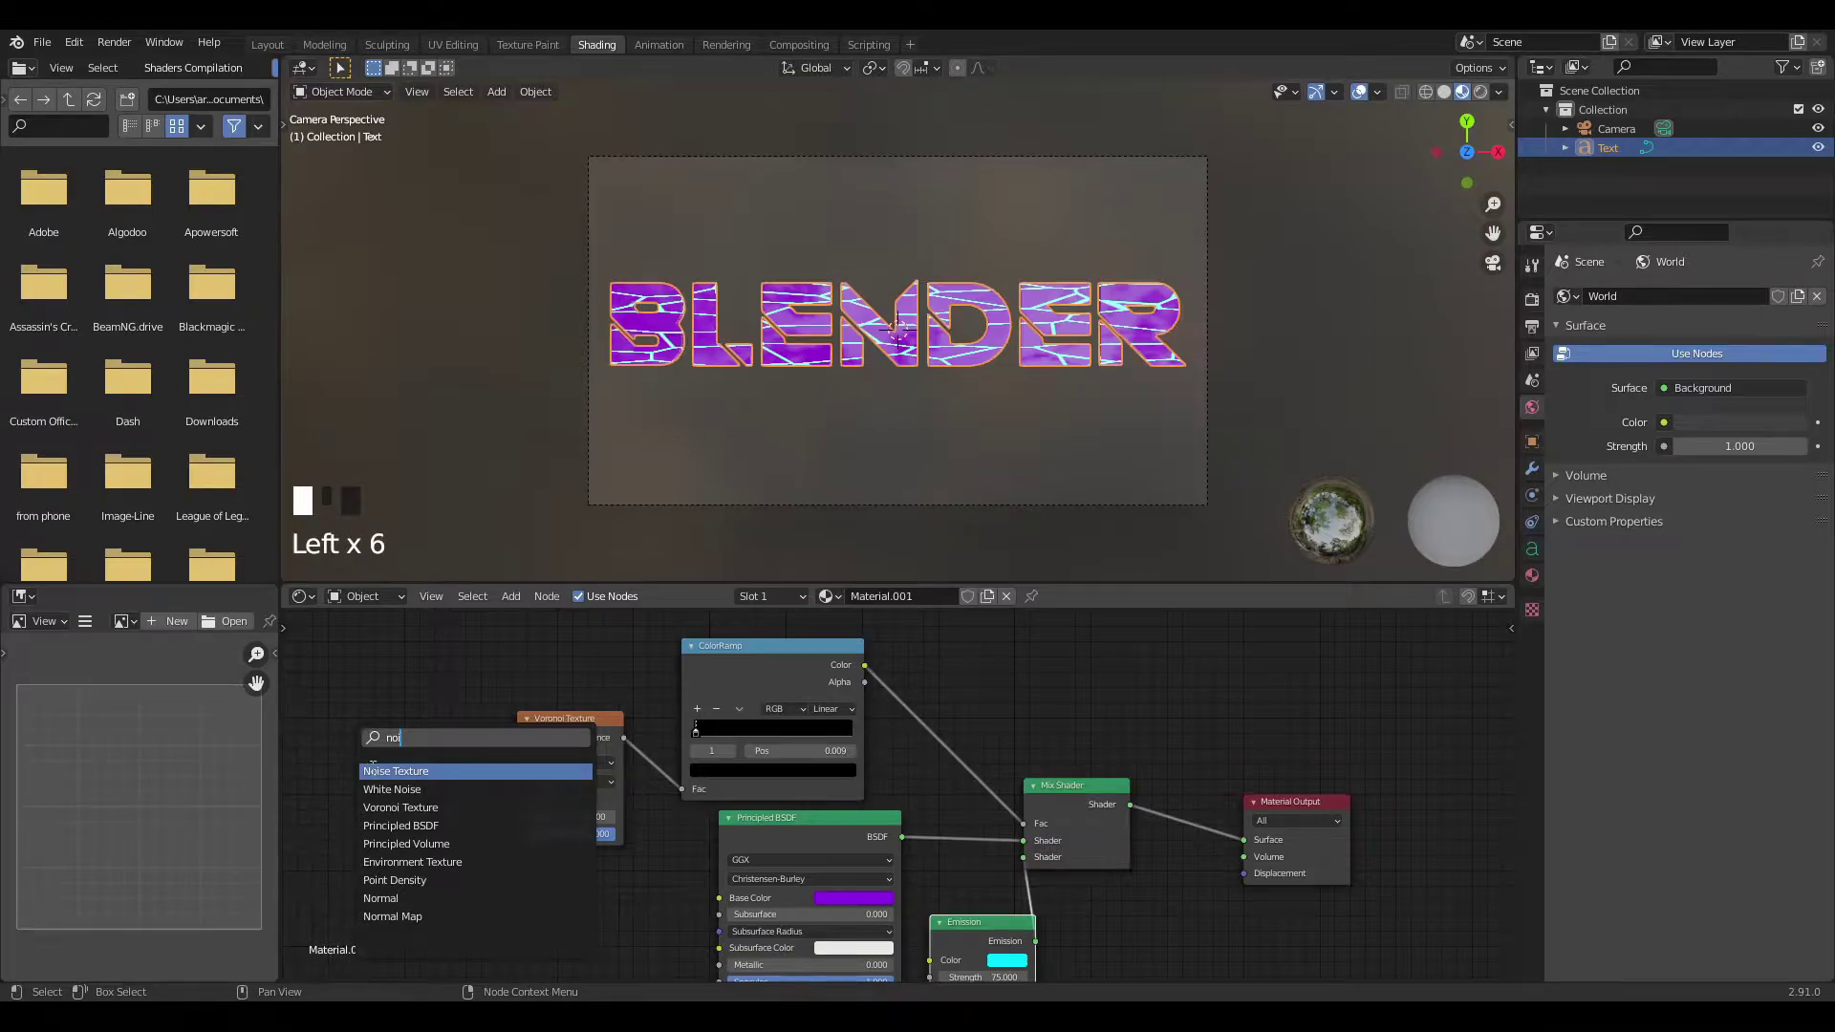
Add a Noise Texture with Detail 16 and link its Color to the Voronoi Vector.
{"action": "left_click", "coordinate": [373, 769]}
{"action": "left_click", "coordinate": [373, 812]}
{"action": "left_click_drag", "start_coordinate": [426, 814], "coordinate": [517, 800]}
{"action": "left_click_drag", "start_coordinate": [340, 888], "coordinate": [402, 888]}
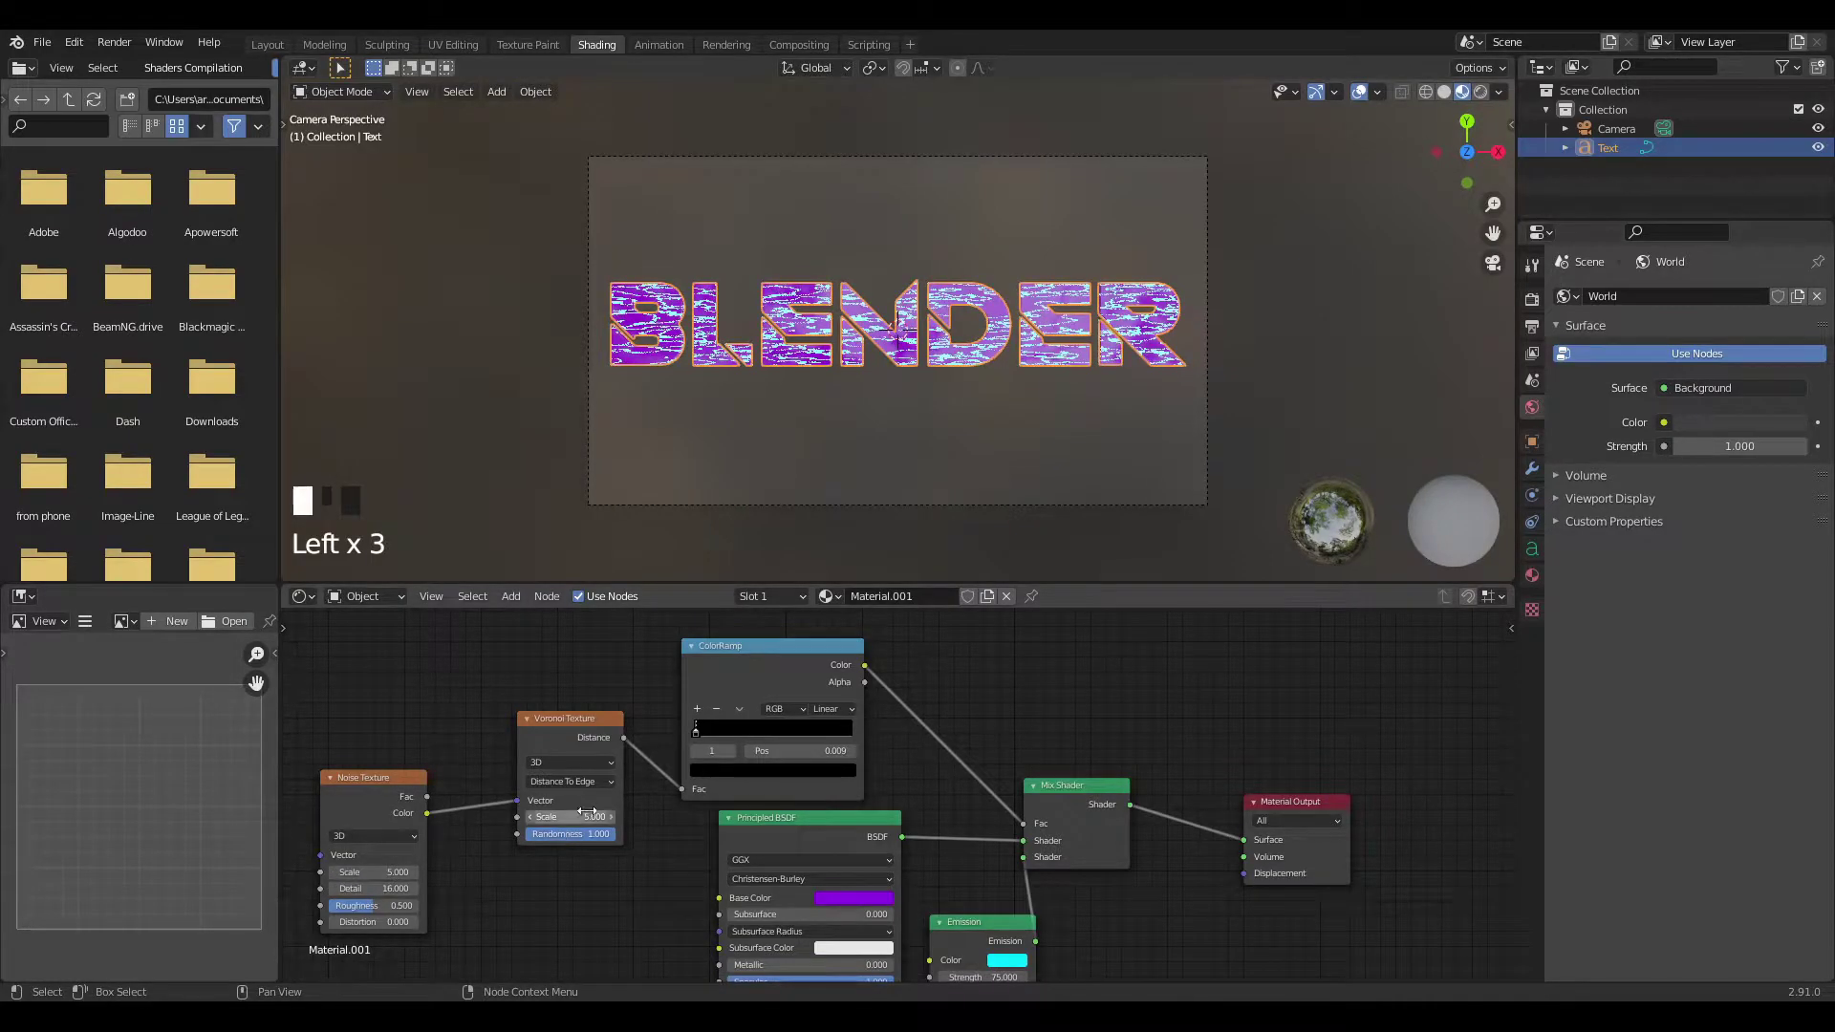
Tune the Voronoi Scale to 4.060 and the Noise Scale to 4.750.
{"action": "left_click_drag", "start_coordinate": [587, 814], "coordinate": [568, 813]}
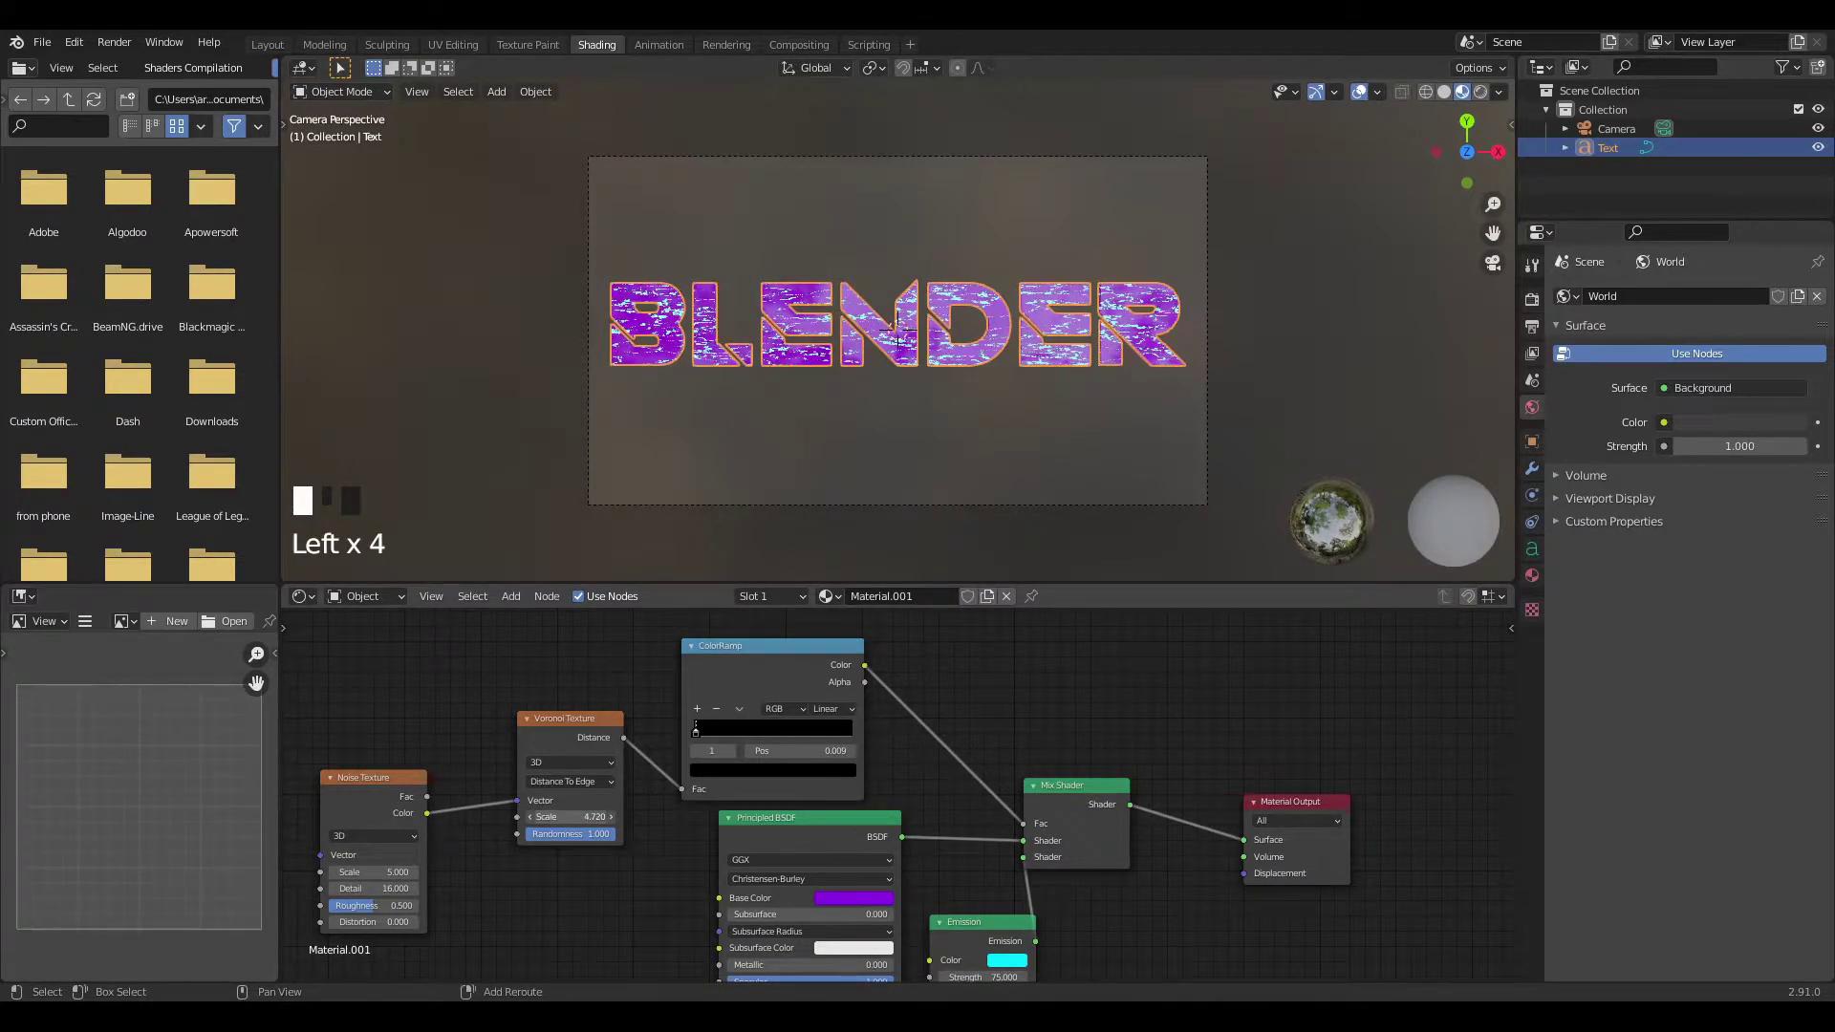
{"action": "left_click_drag", "start_coordinate": [383, 871], "coordinate": [374, 872], "text": "shift"}
{"action": "left_click_drag", "start_coordinate": [587, 816], "coordinate": [542, 816], "text": "shift"}
{"action": "left_click_drag", "start_coordinate": [374, 872], "coordinate": [371, 872], "text": "shift"}
{"action": "scroll", "coordinate": [772, 396], "scroll_direction": "up", "scroll_amount": 4}
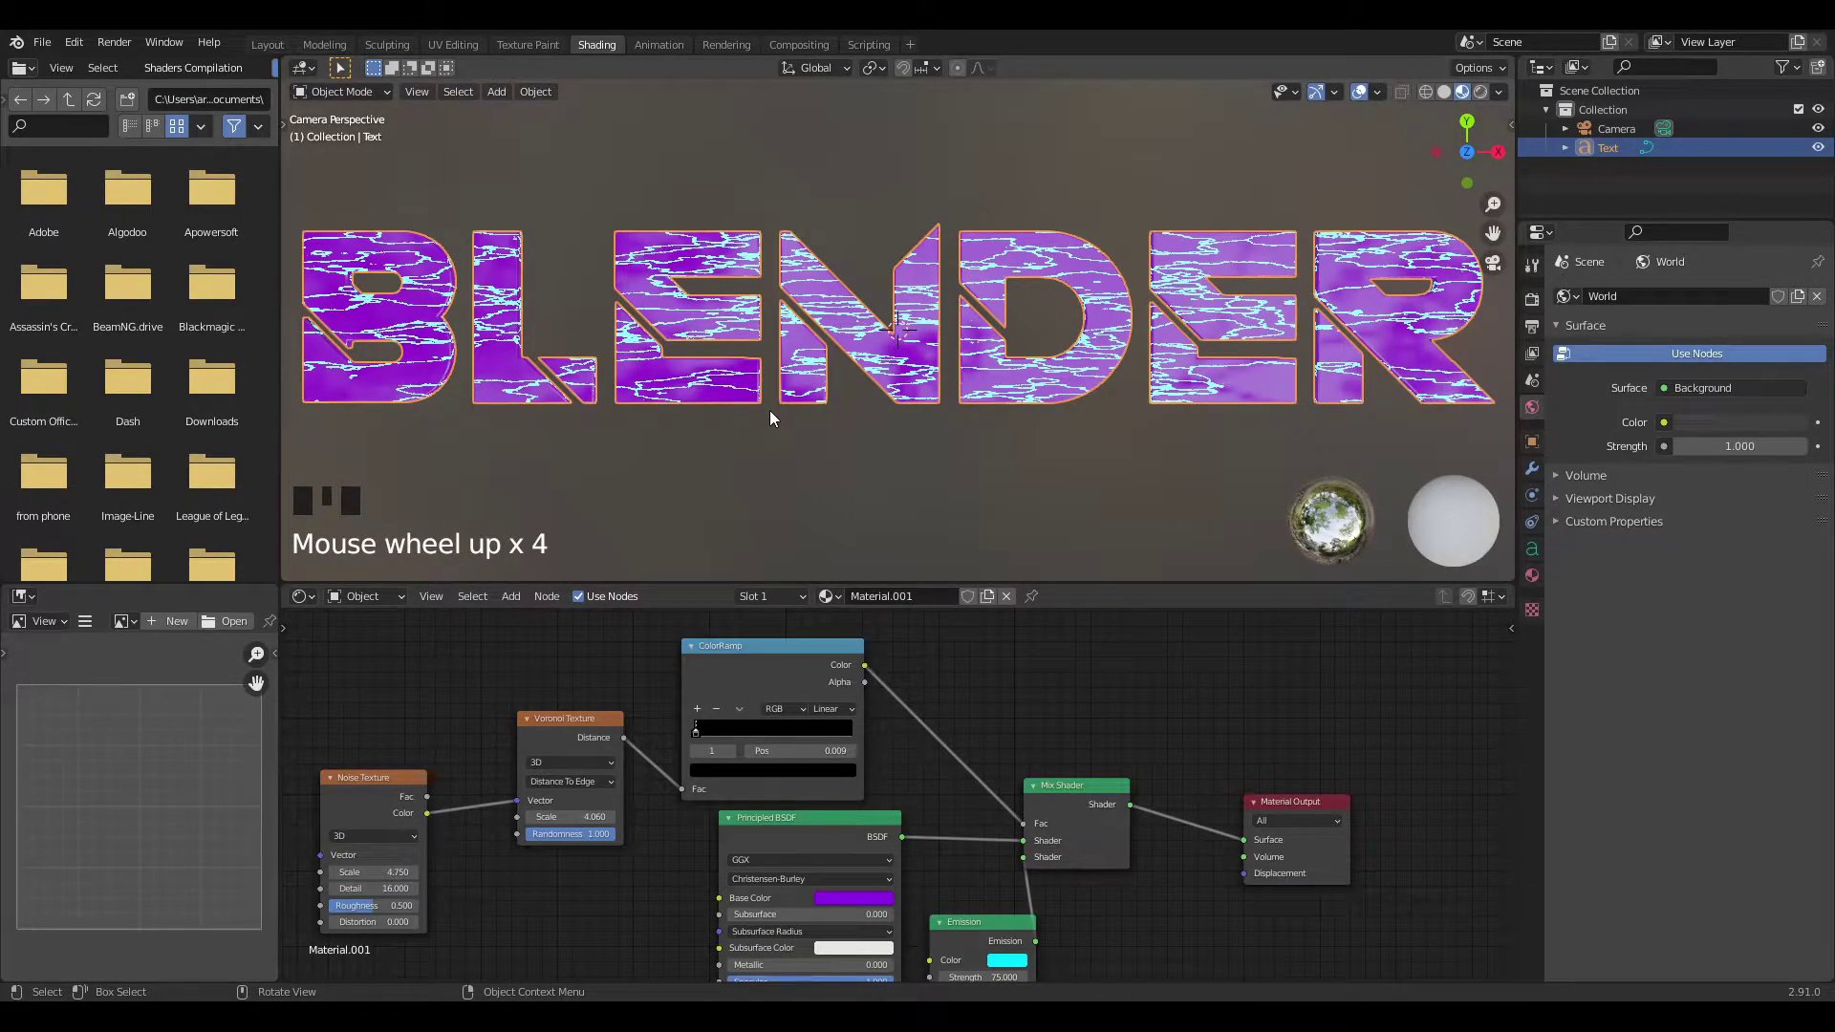
{"action": "scroll", "coordinate": [770, 410], "scroll_direction": "down", "scroll_amount": 4}
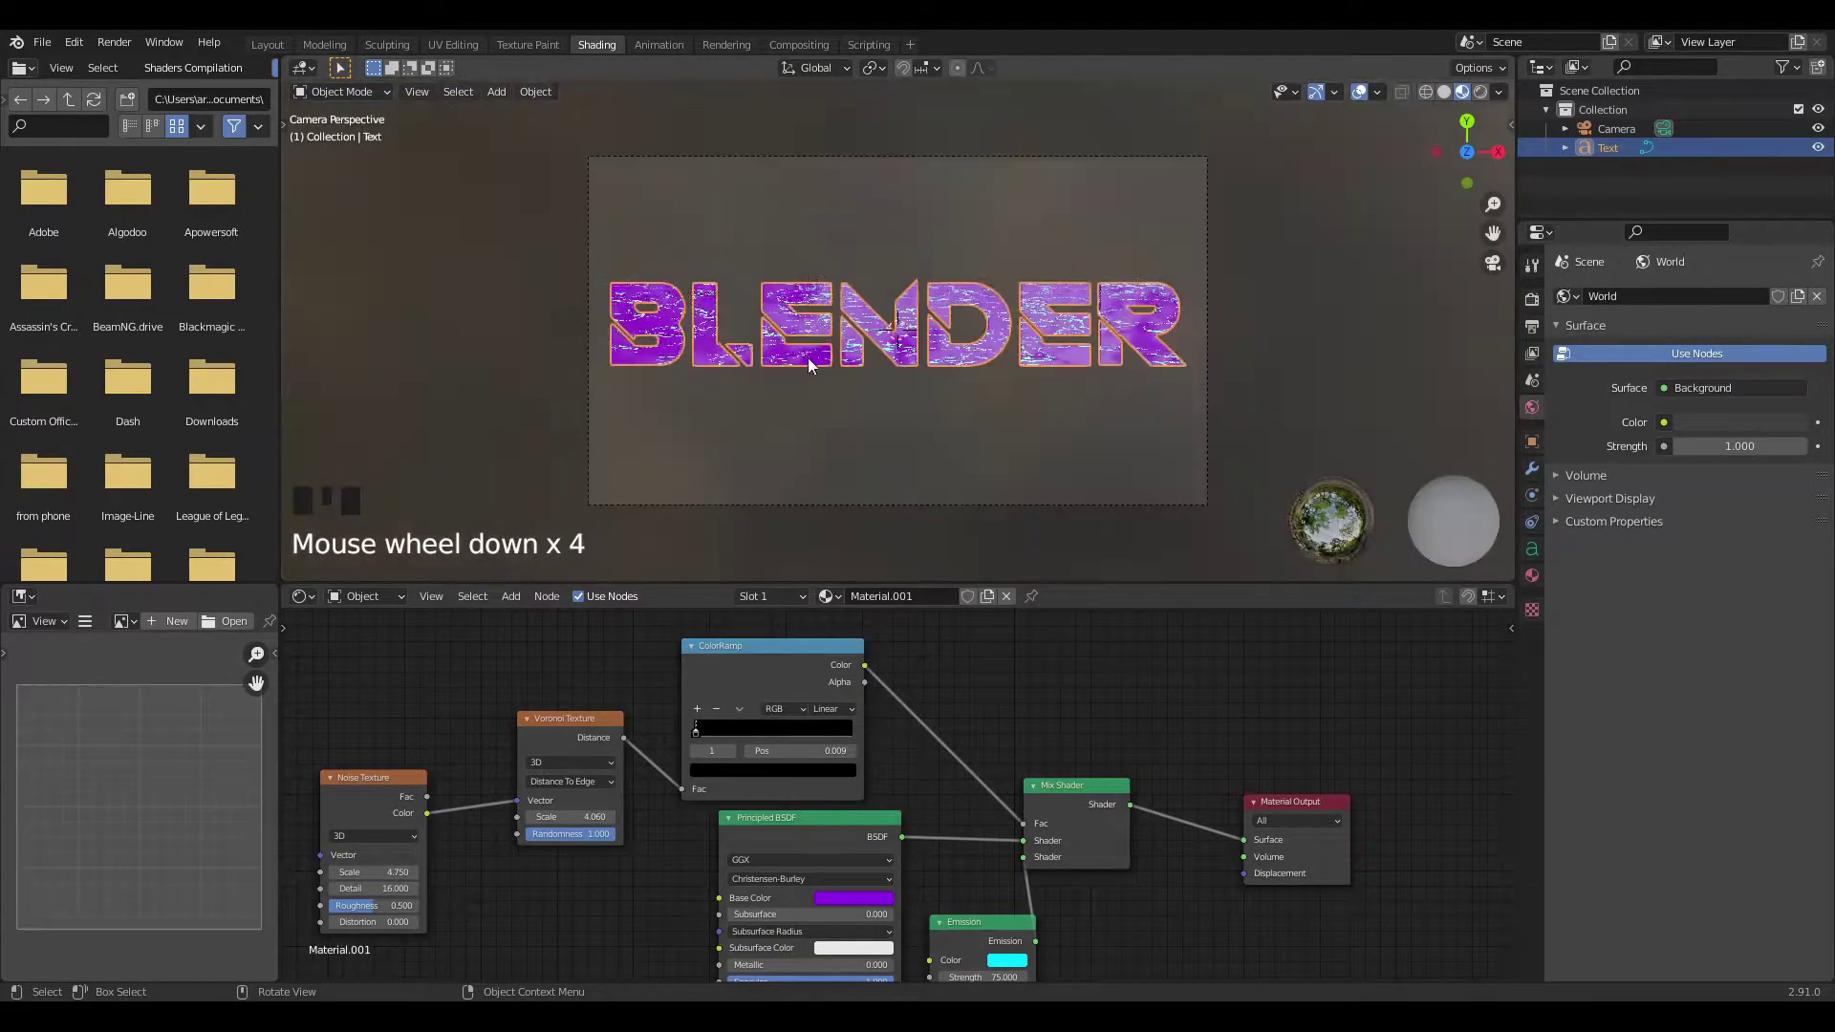
Convert the text to a mesh and merge its duplicate vertices by distance.
{"action": "right_click", "coordinate": [943, 325]}
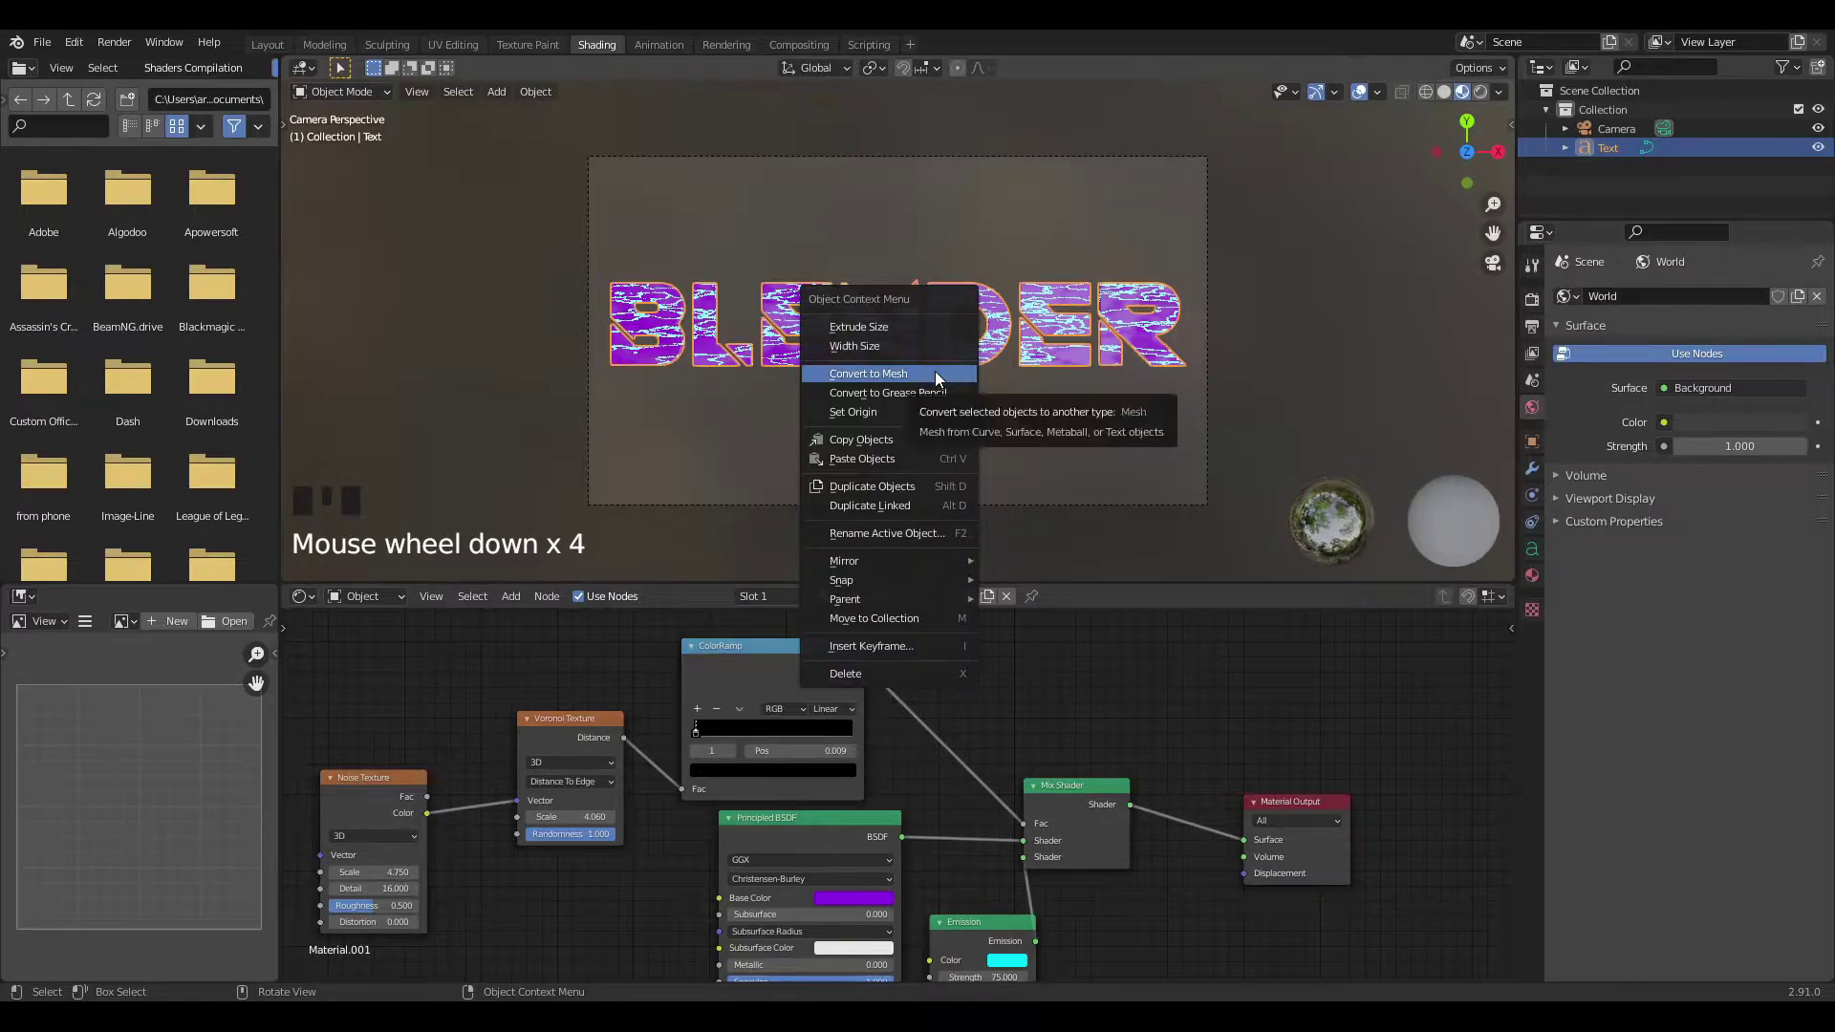
{"action": "left_click", "coordinate": [955, 378]}
{"action": "key", "text": "Tab"}
{"action": "key", "text": "a"}
{"action": "right_click", "coordinate": [974, 336]}
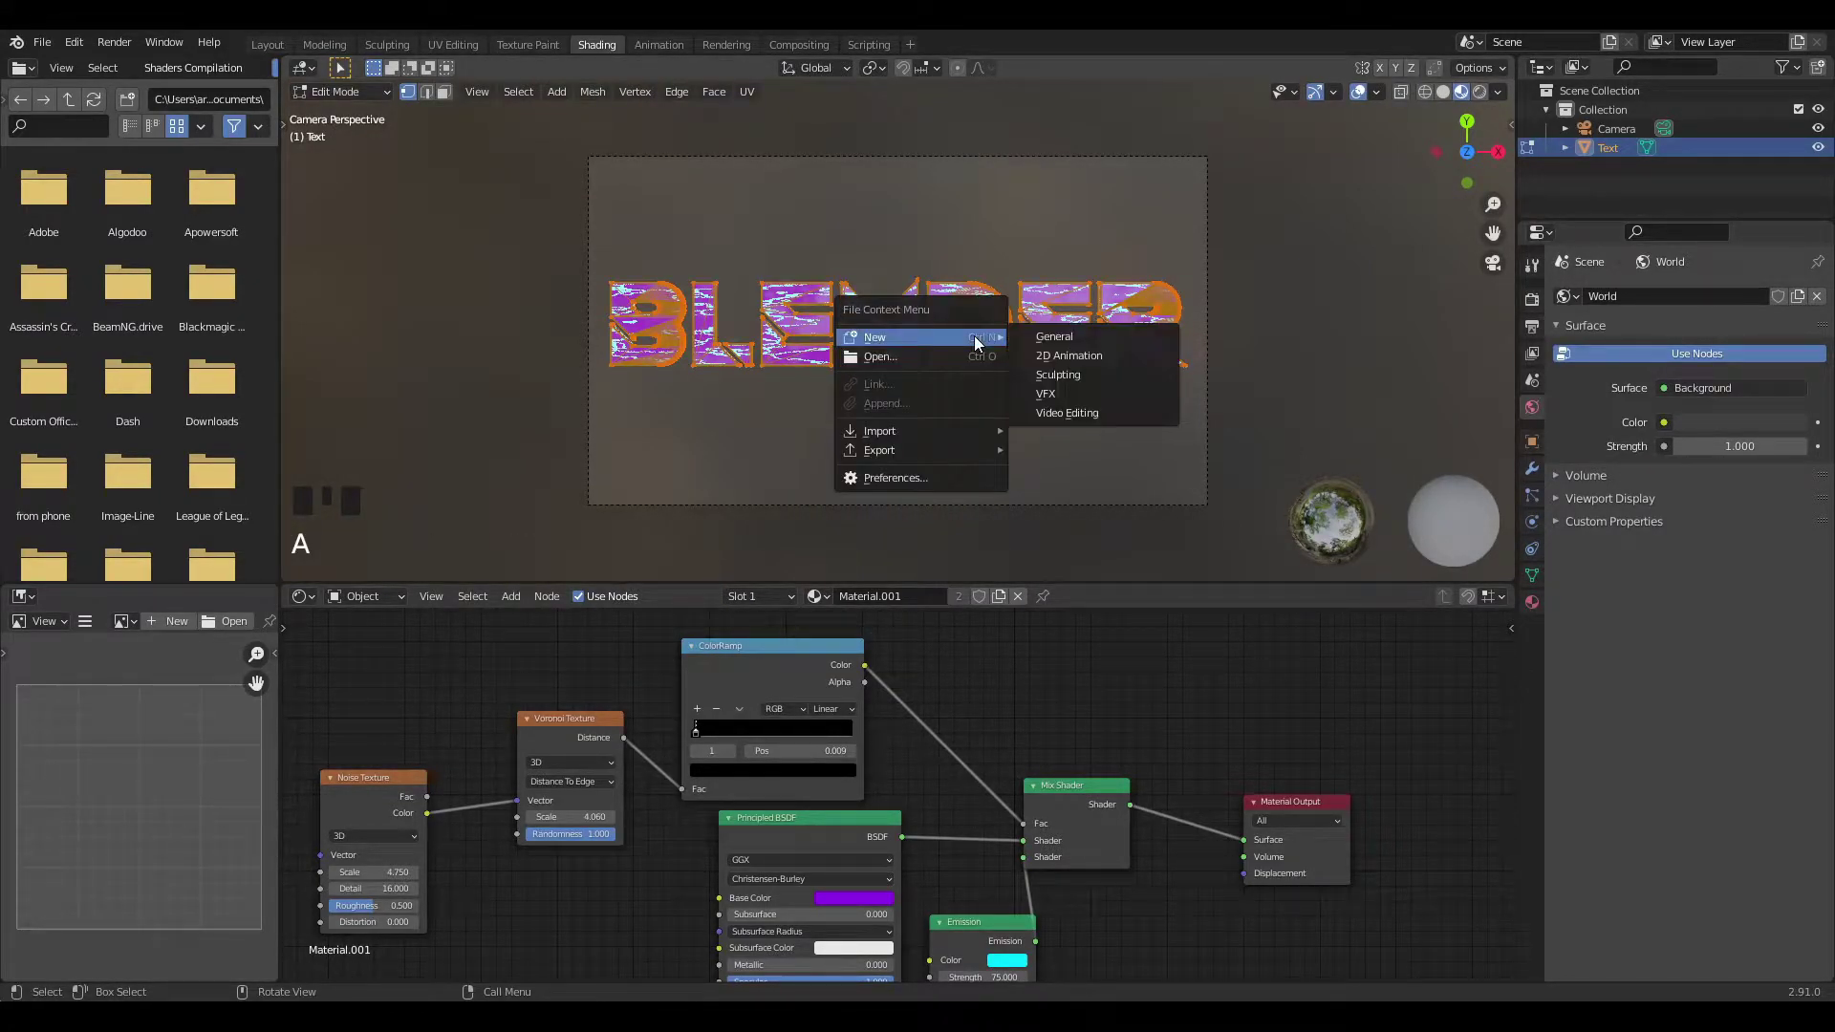
{"action": "key", "text": "F3"}
{"action": "type", "text": "merge"}
{"action": "key", "text": "Return"}
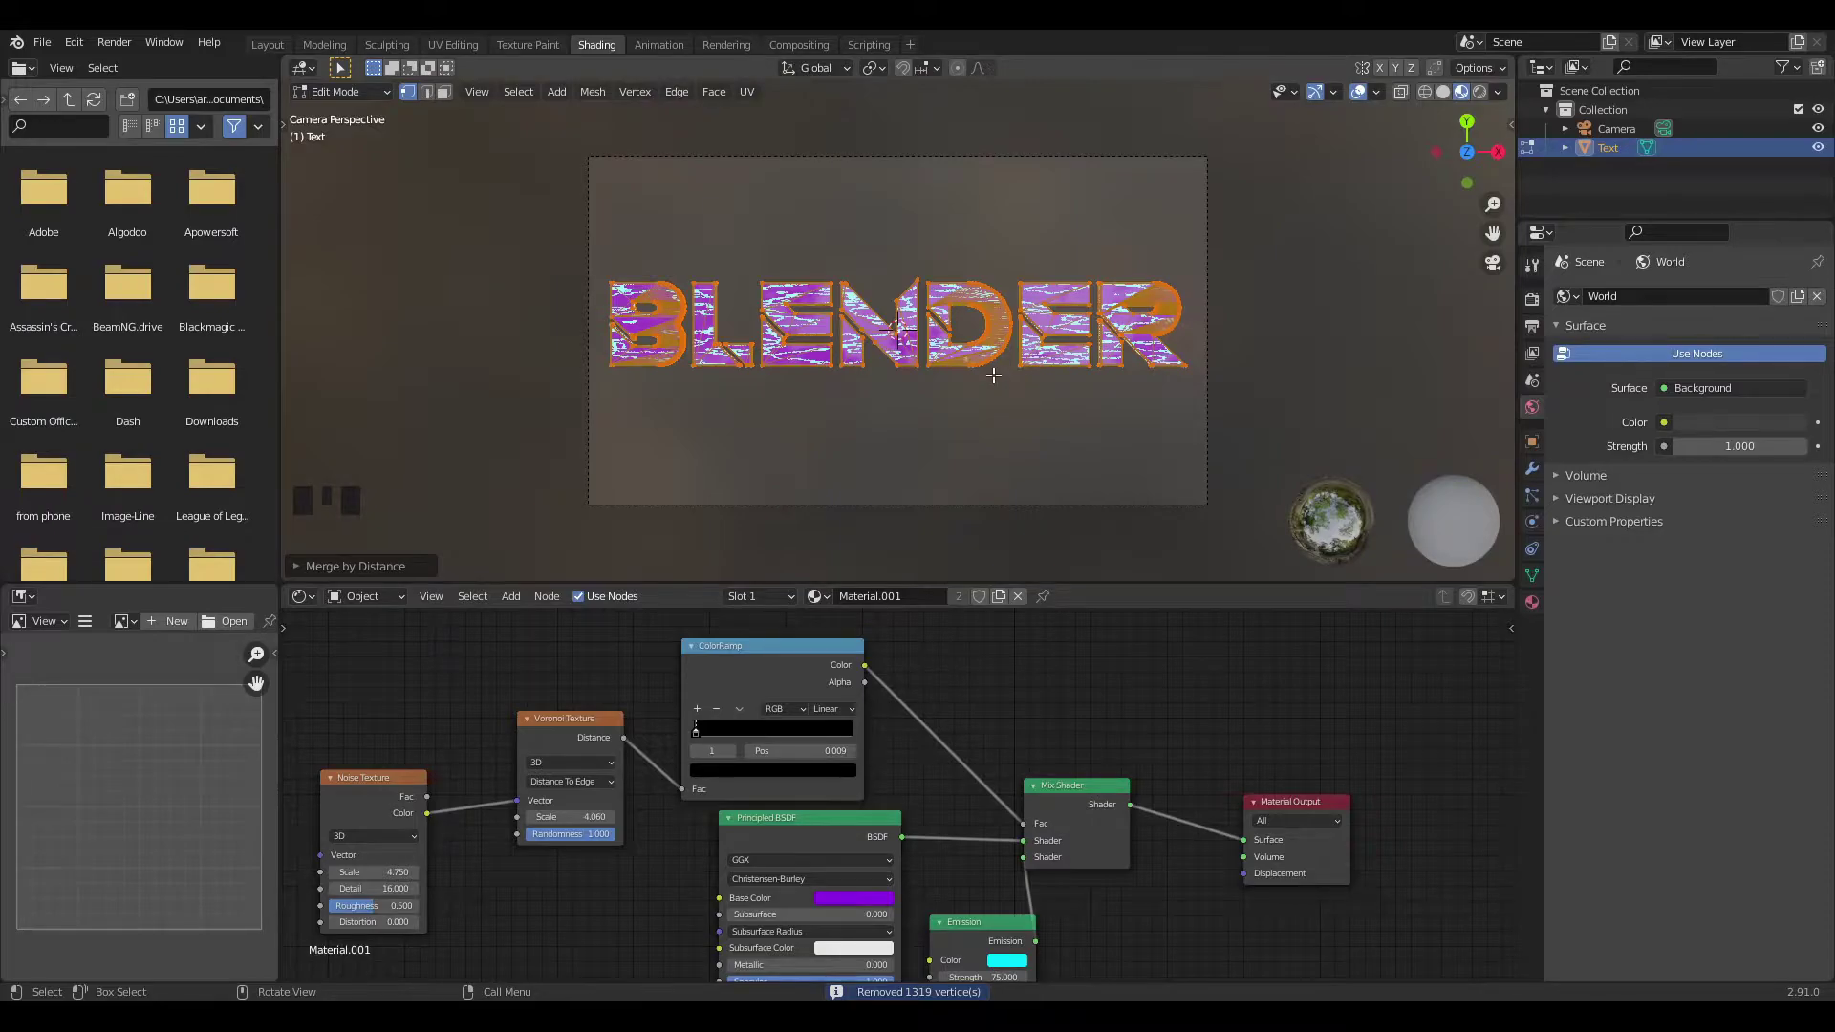
Separate the mesh by loose parts into individual letter objects.
{"action": "key", "text": "p"}
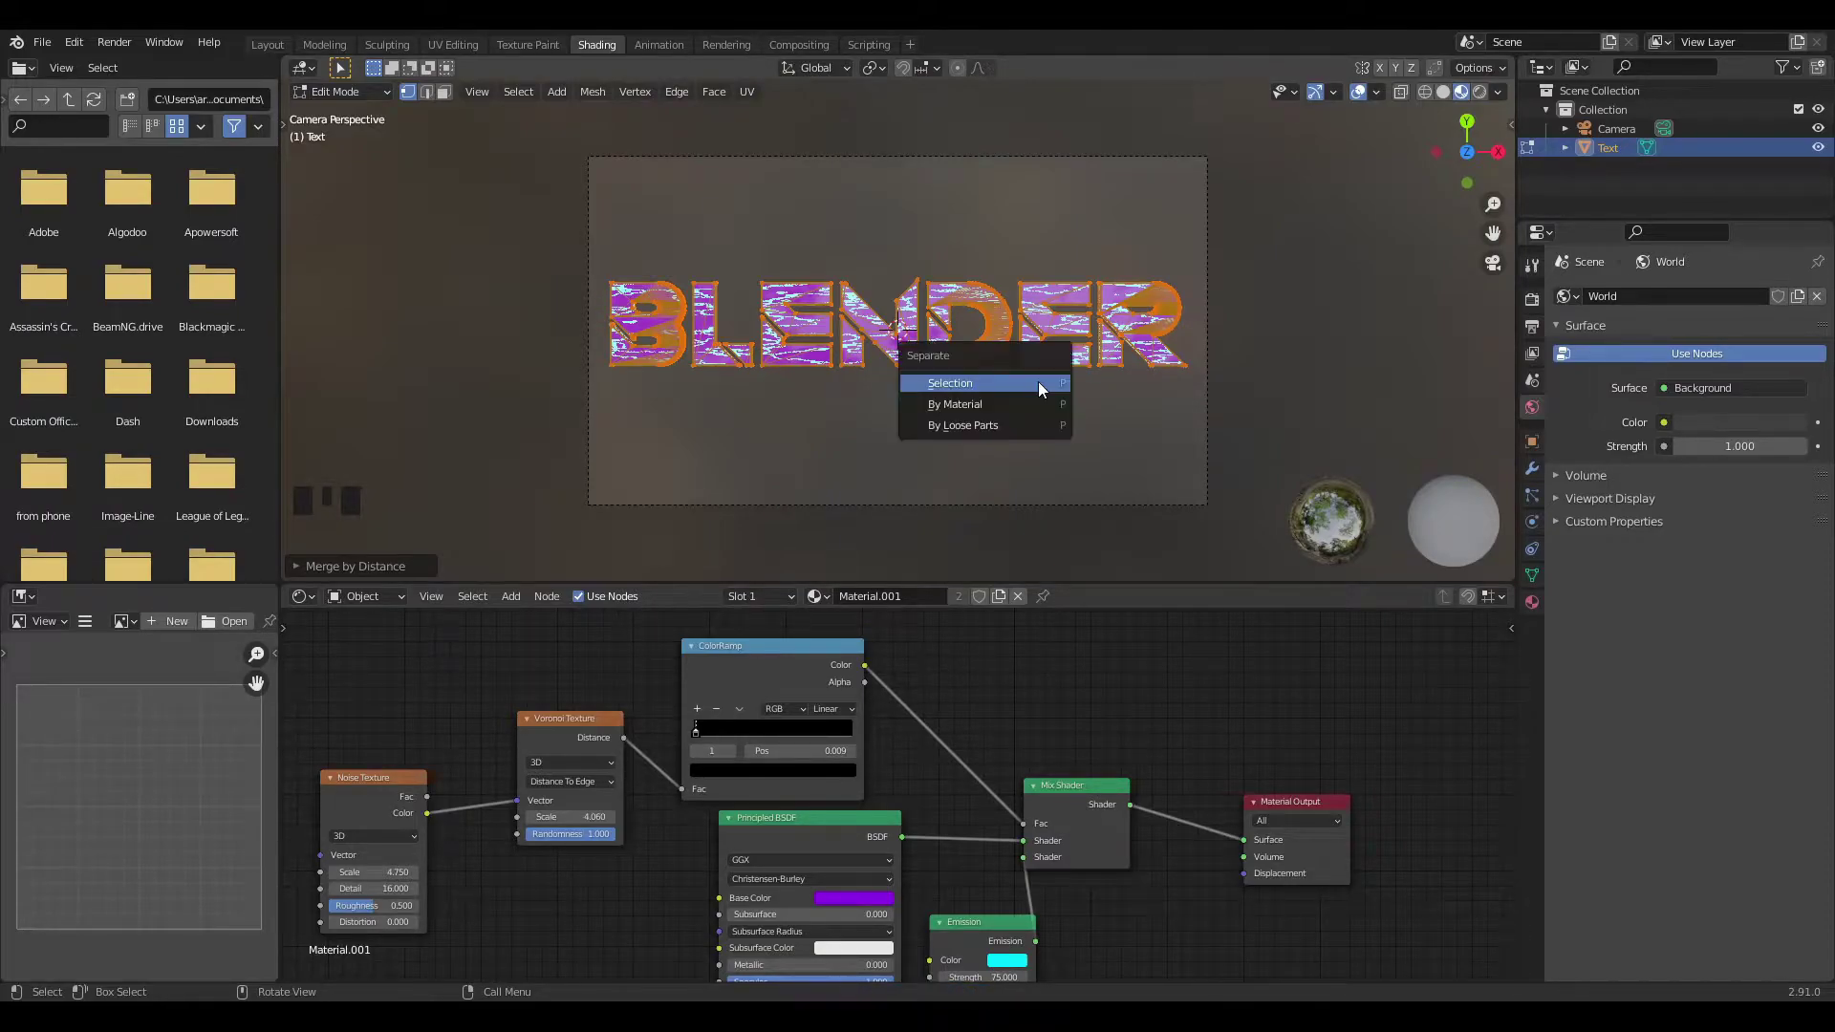
{"action": "left_click", "coordinate": [1008, 424]}
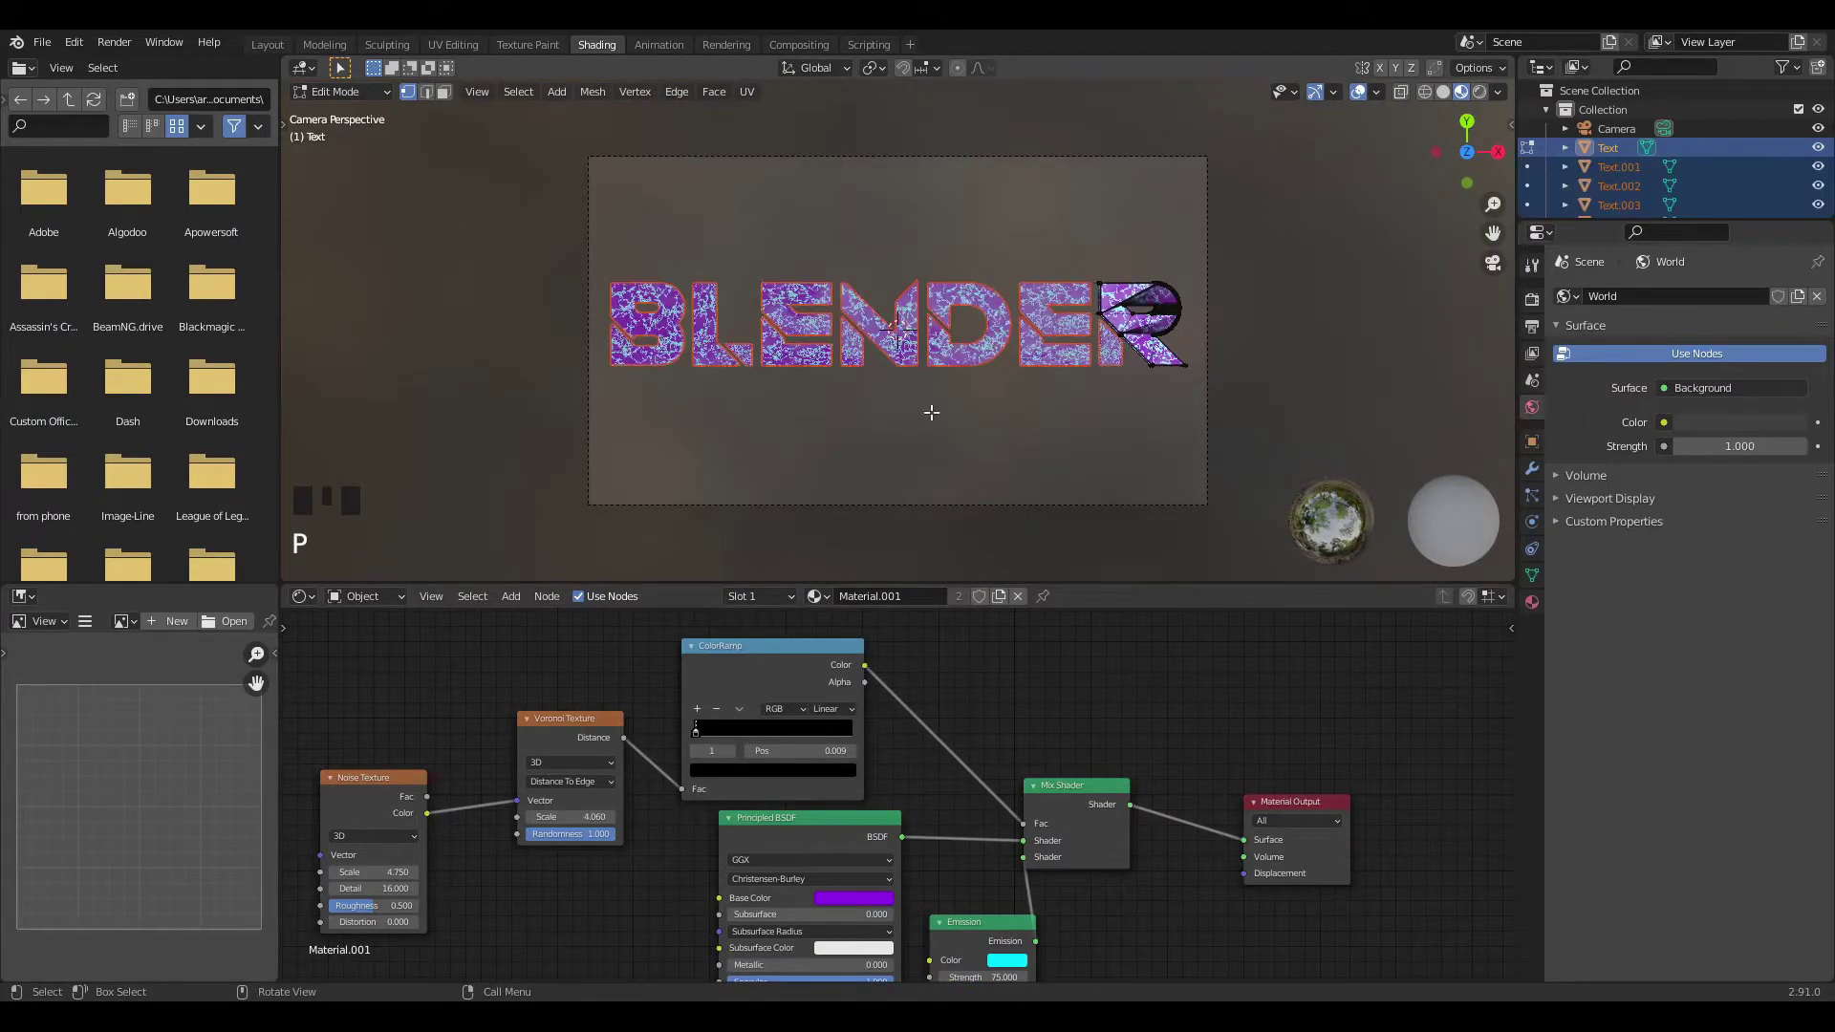
{"action": "key", "text": "Tab"}
{"action": "left_click", "coordinate": [651, 330]}
{"action": "key", "text": "g"}
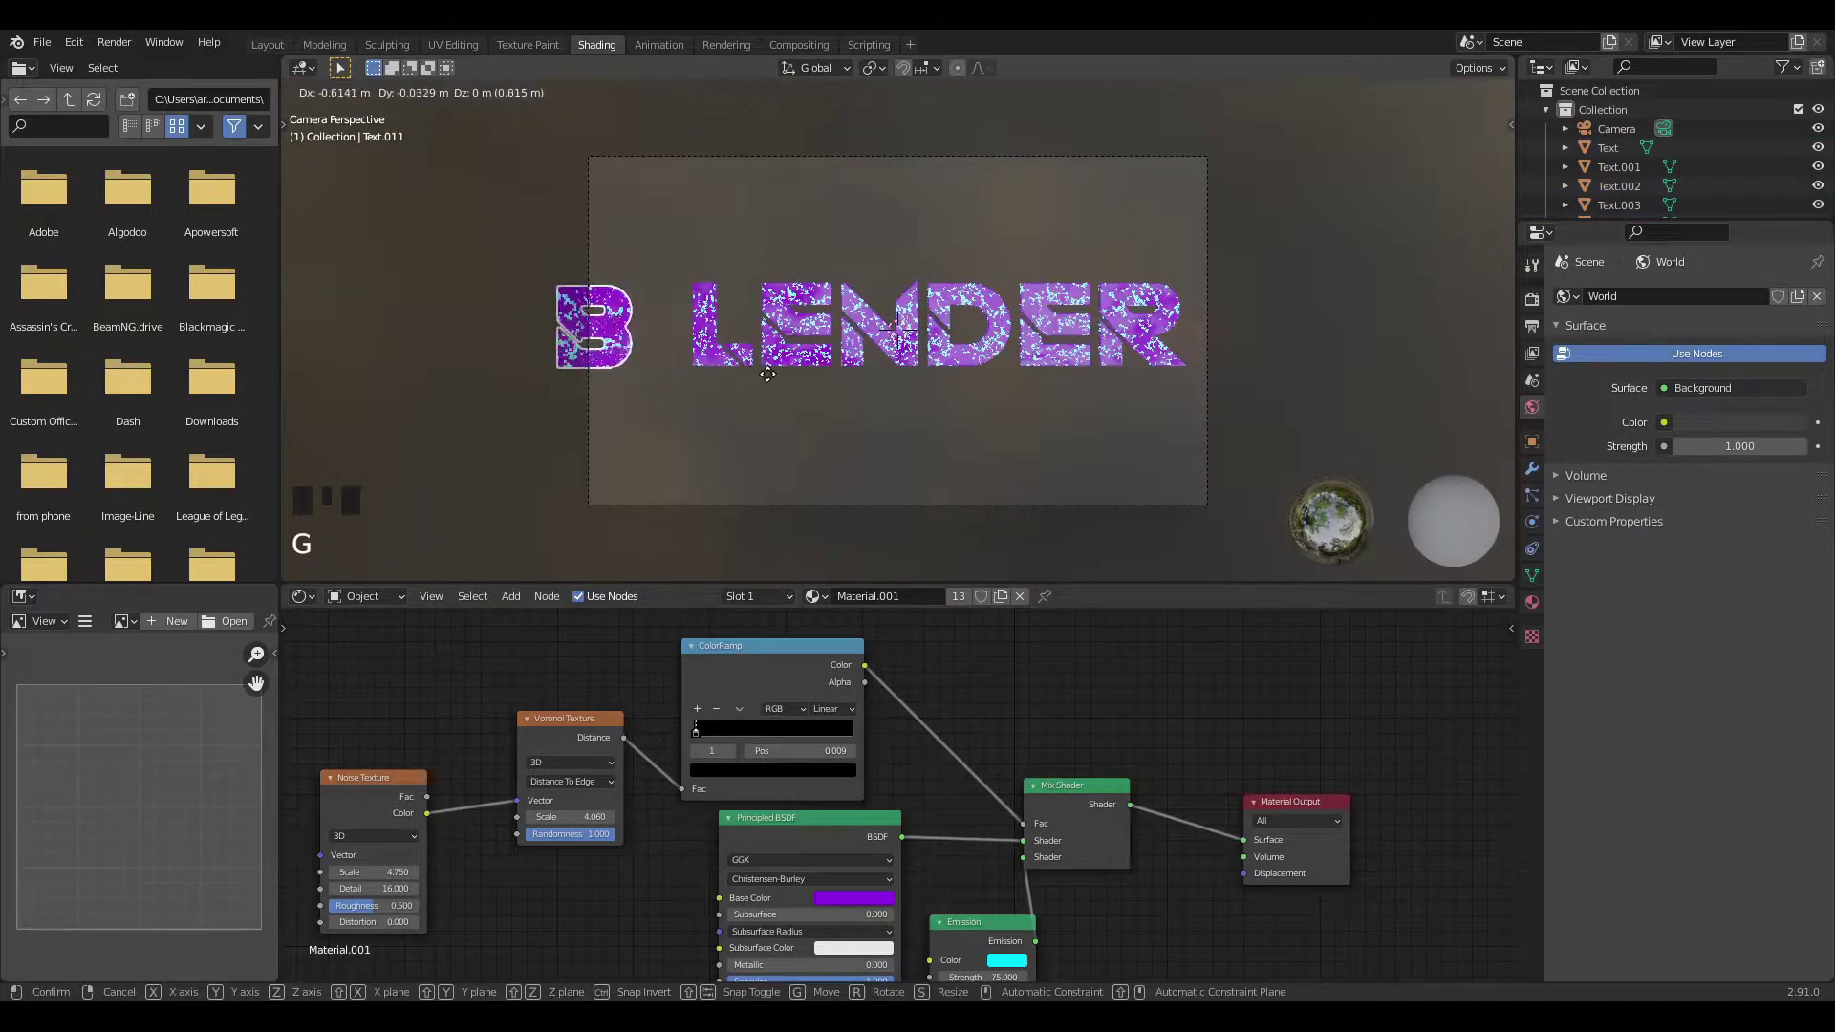
{"action": "right_click", "coordinate": [840, 486]}
Split the viewport to create a new area.
{"action": "middle_click_drag", "start_coordinate": [1156, 715], "coordinate": [1230, 698]}
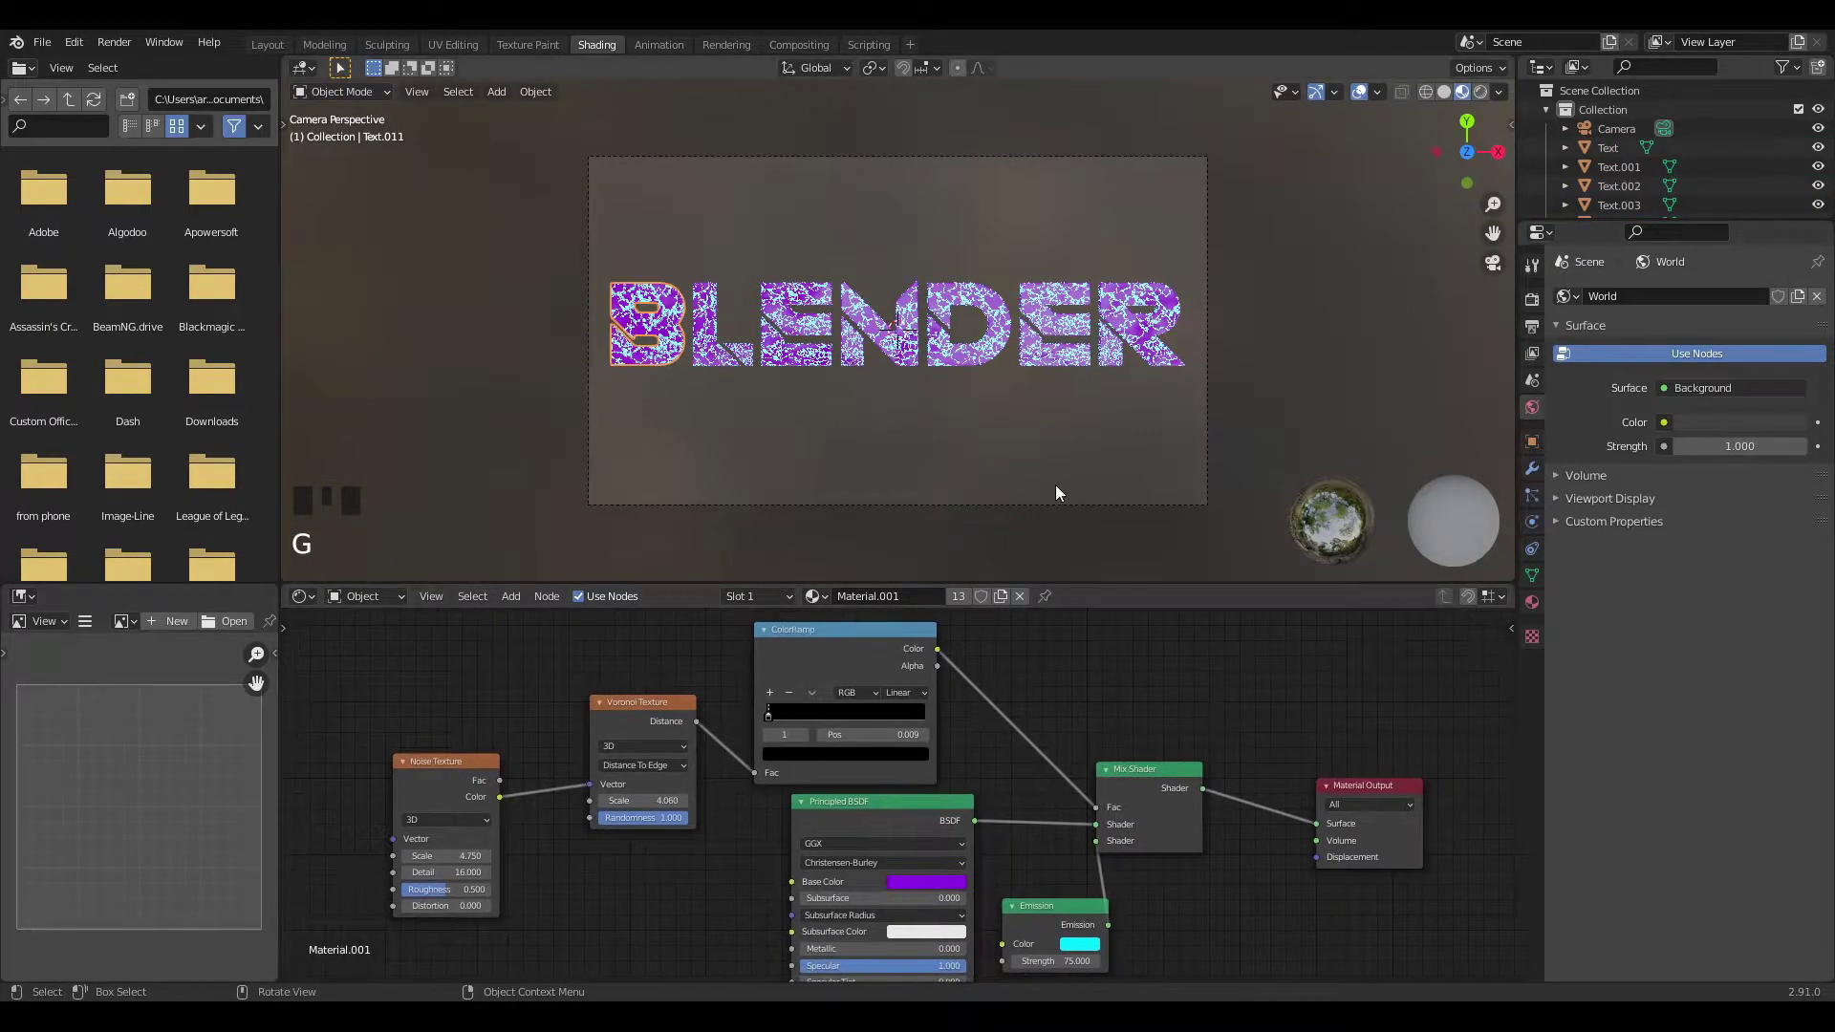
{"action": "scroll", "coordinate": [1056, 484], "scroll_direction": "up", "scroll_amount": 4}
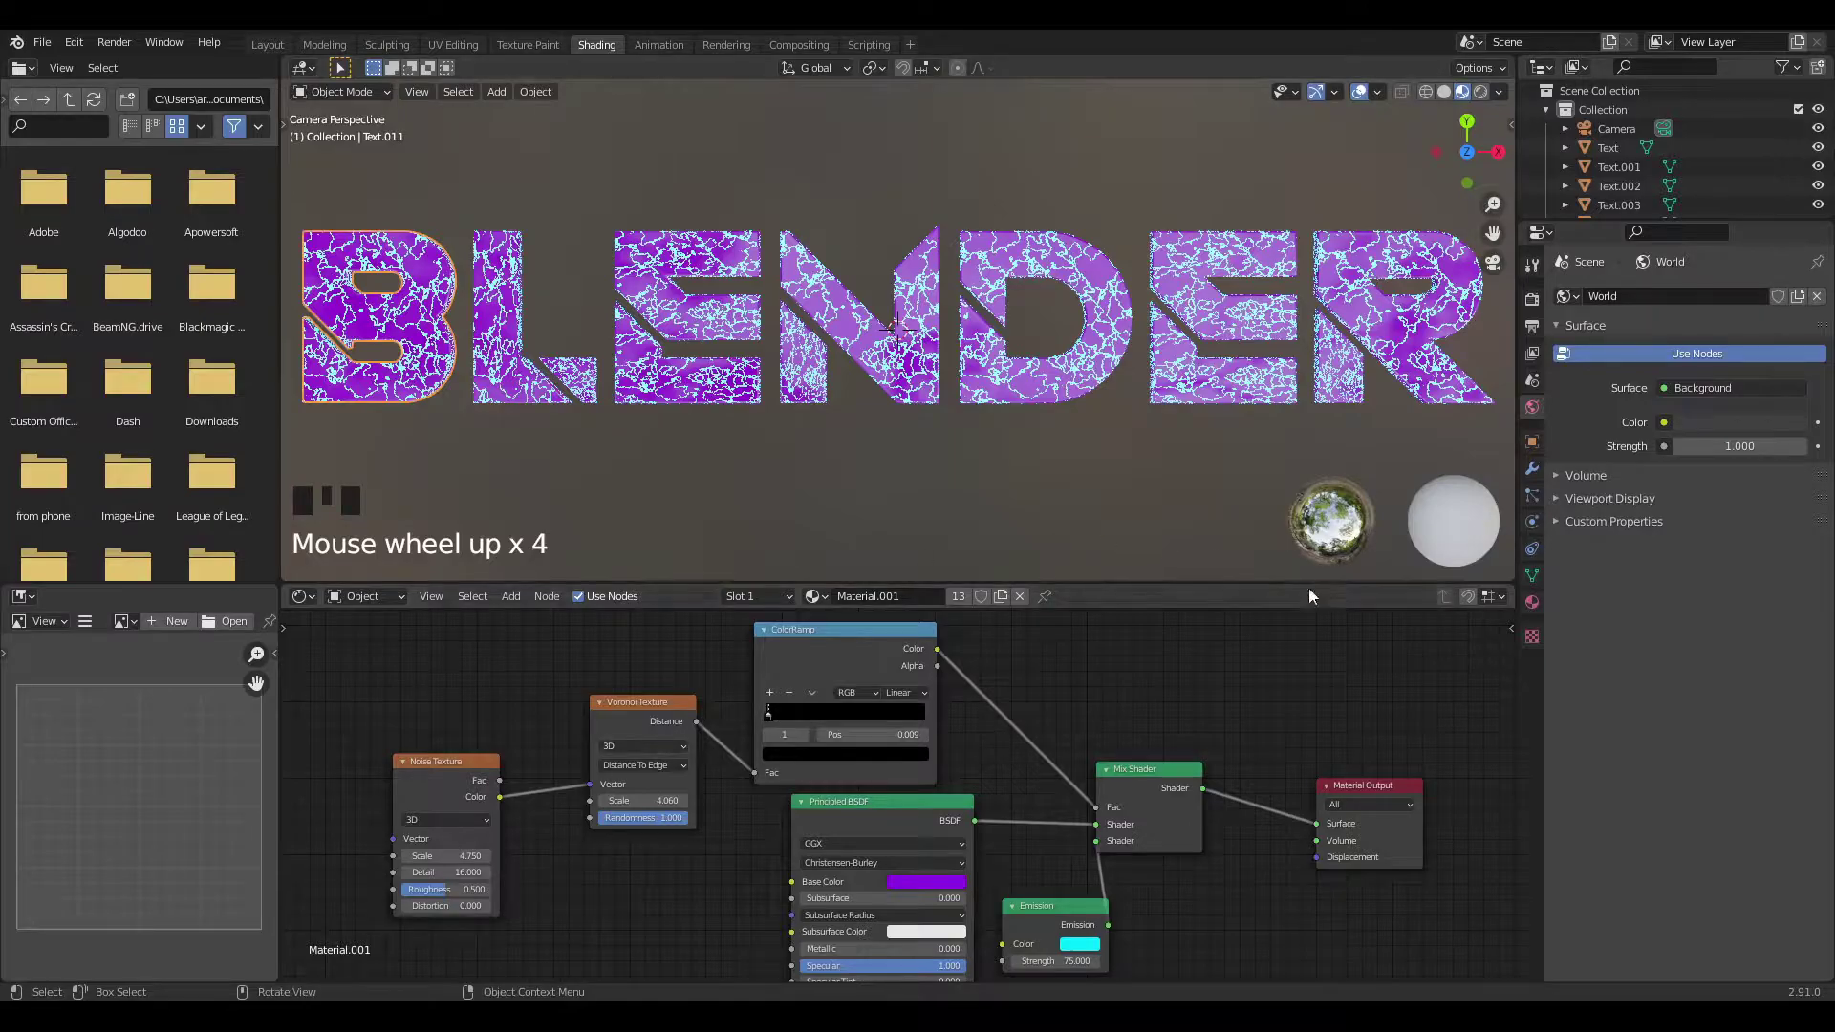
{"action": "left_click_drag", "start_coordinate": [1497, 541], "coordinate": [1491, 471]}
Make the new area a Timeline, switch Noise to 4D, and keyframe W at frame 1.
{"action": "left_click", "coordinate": [302, 484]}
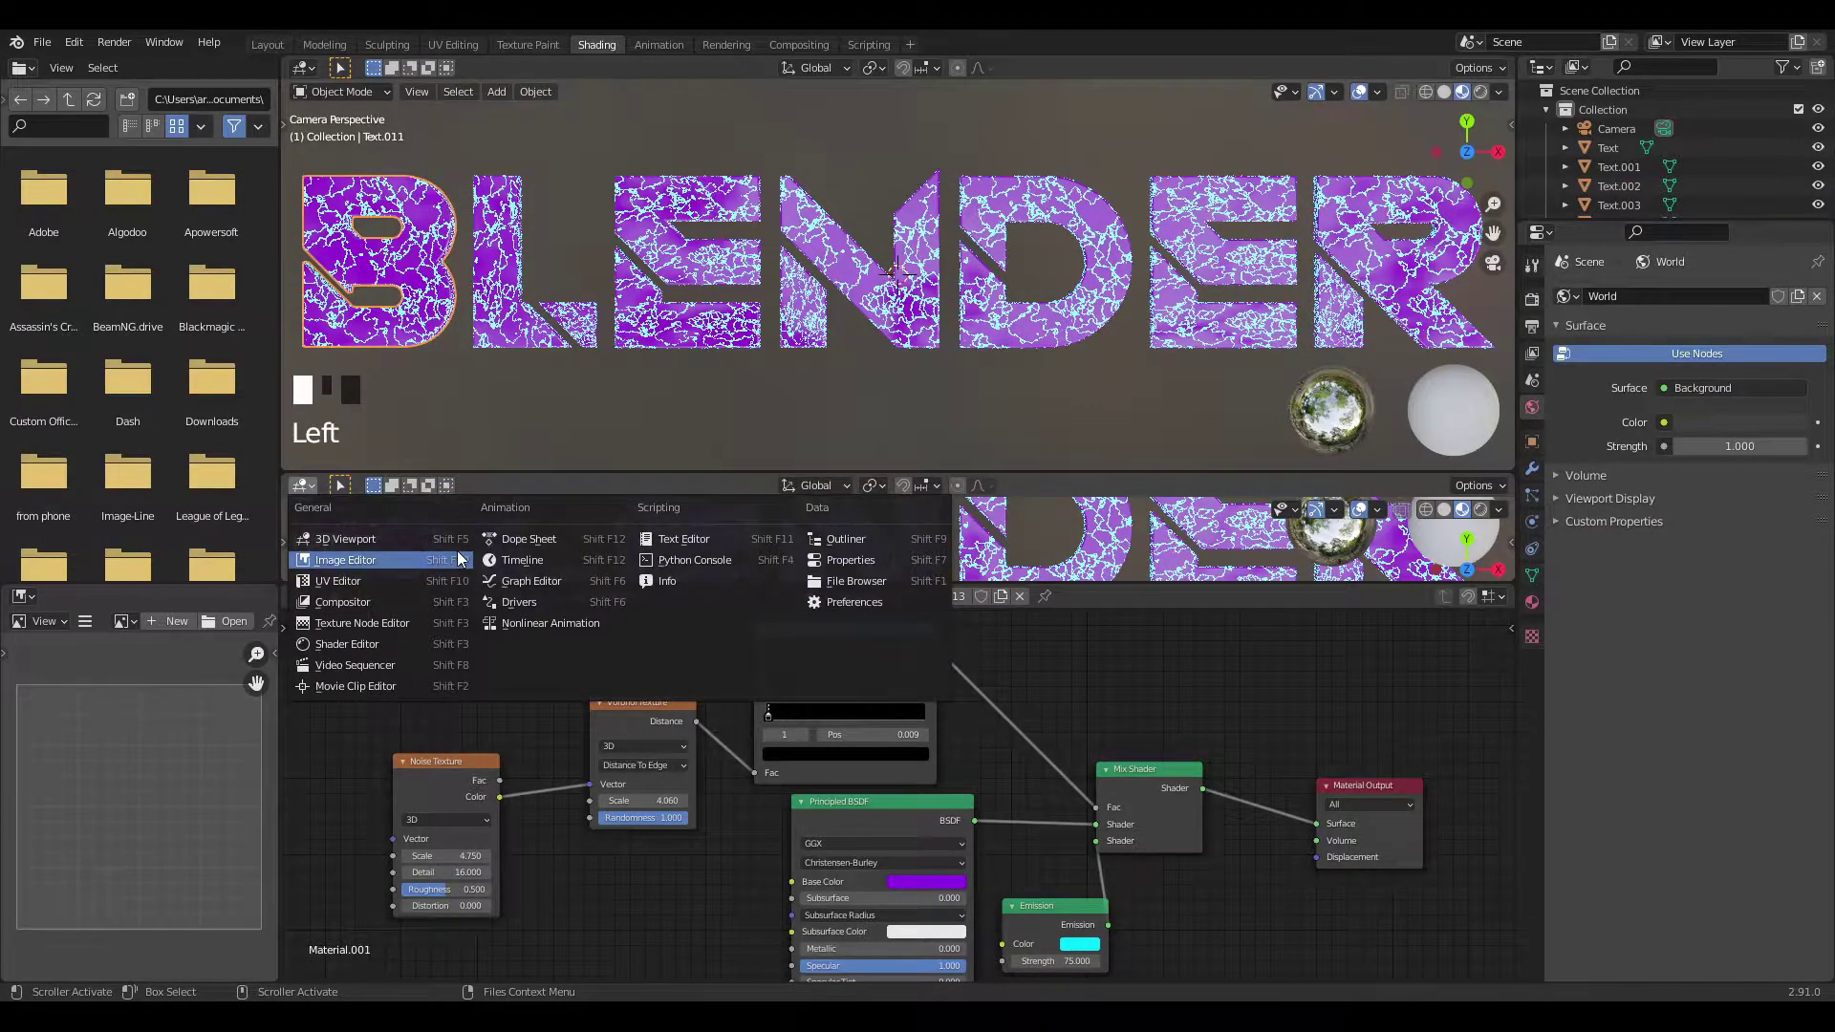
{"action": "left_click", "coordinate": [521, 560]}
{"action": "left_click", "coordinate": [443, 820]}
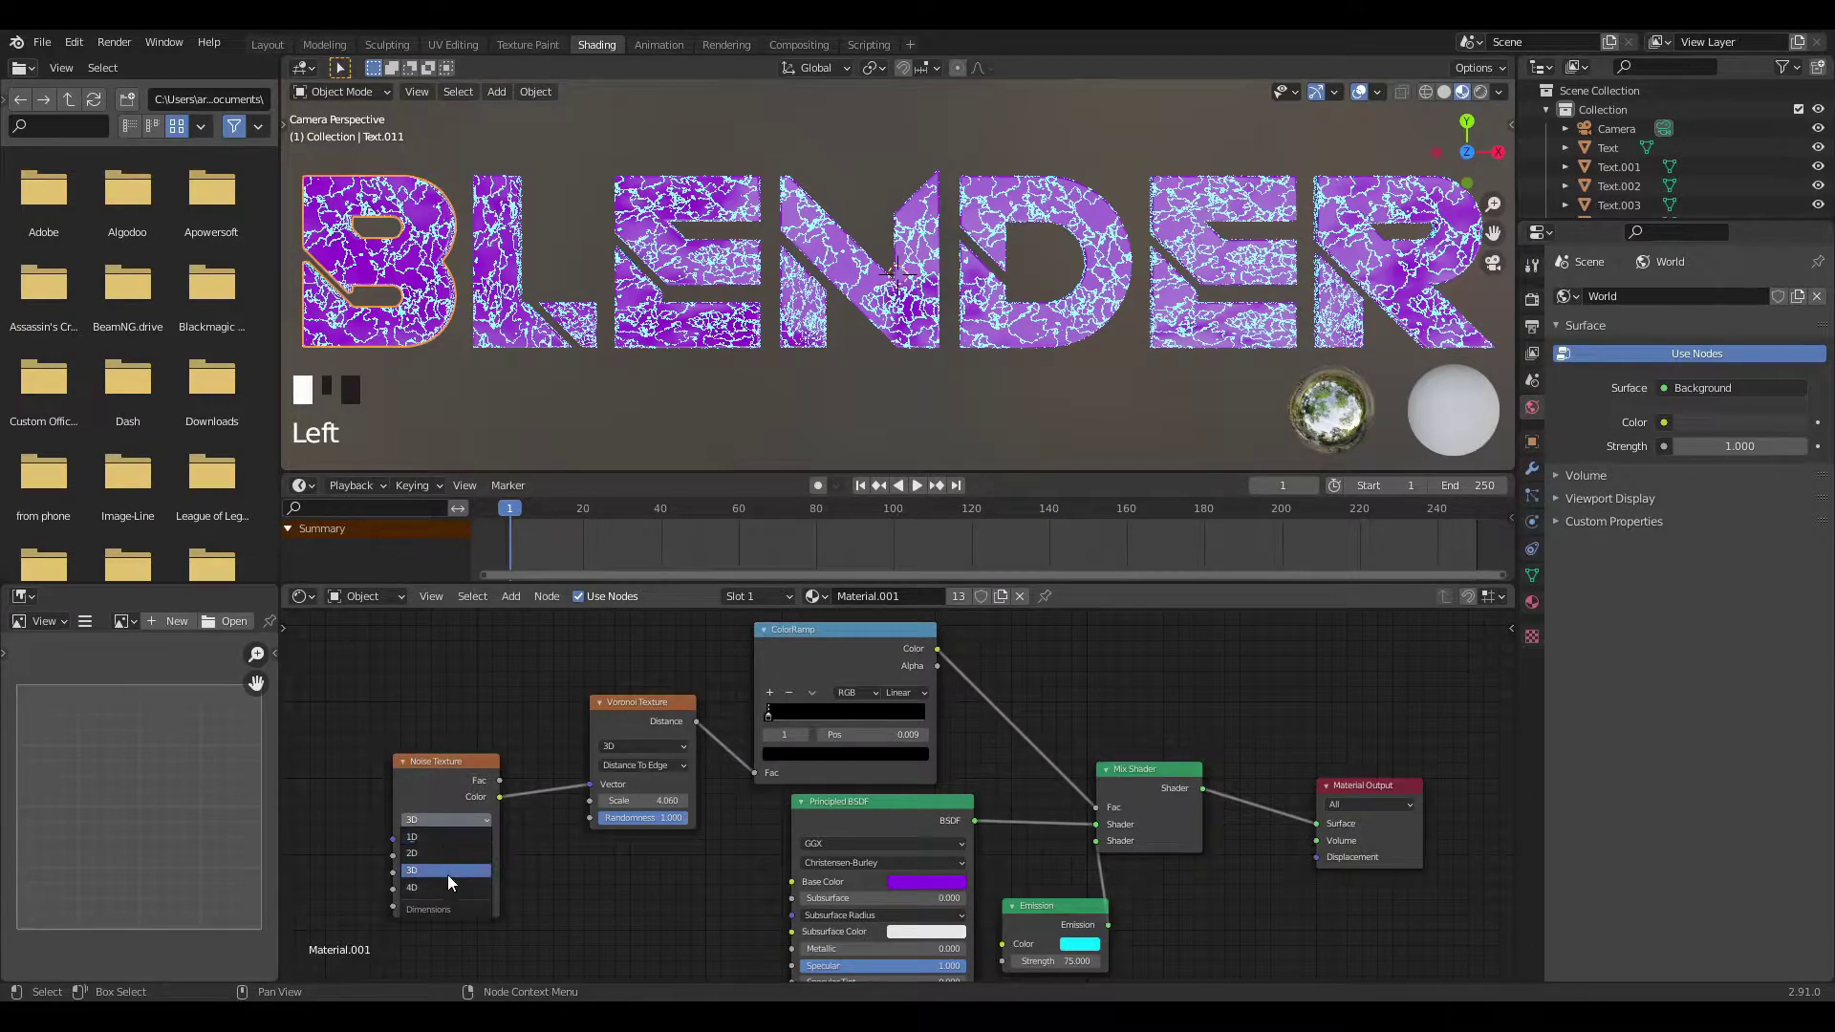
{"action": "left_click", "coordinate": [447, 888]}
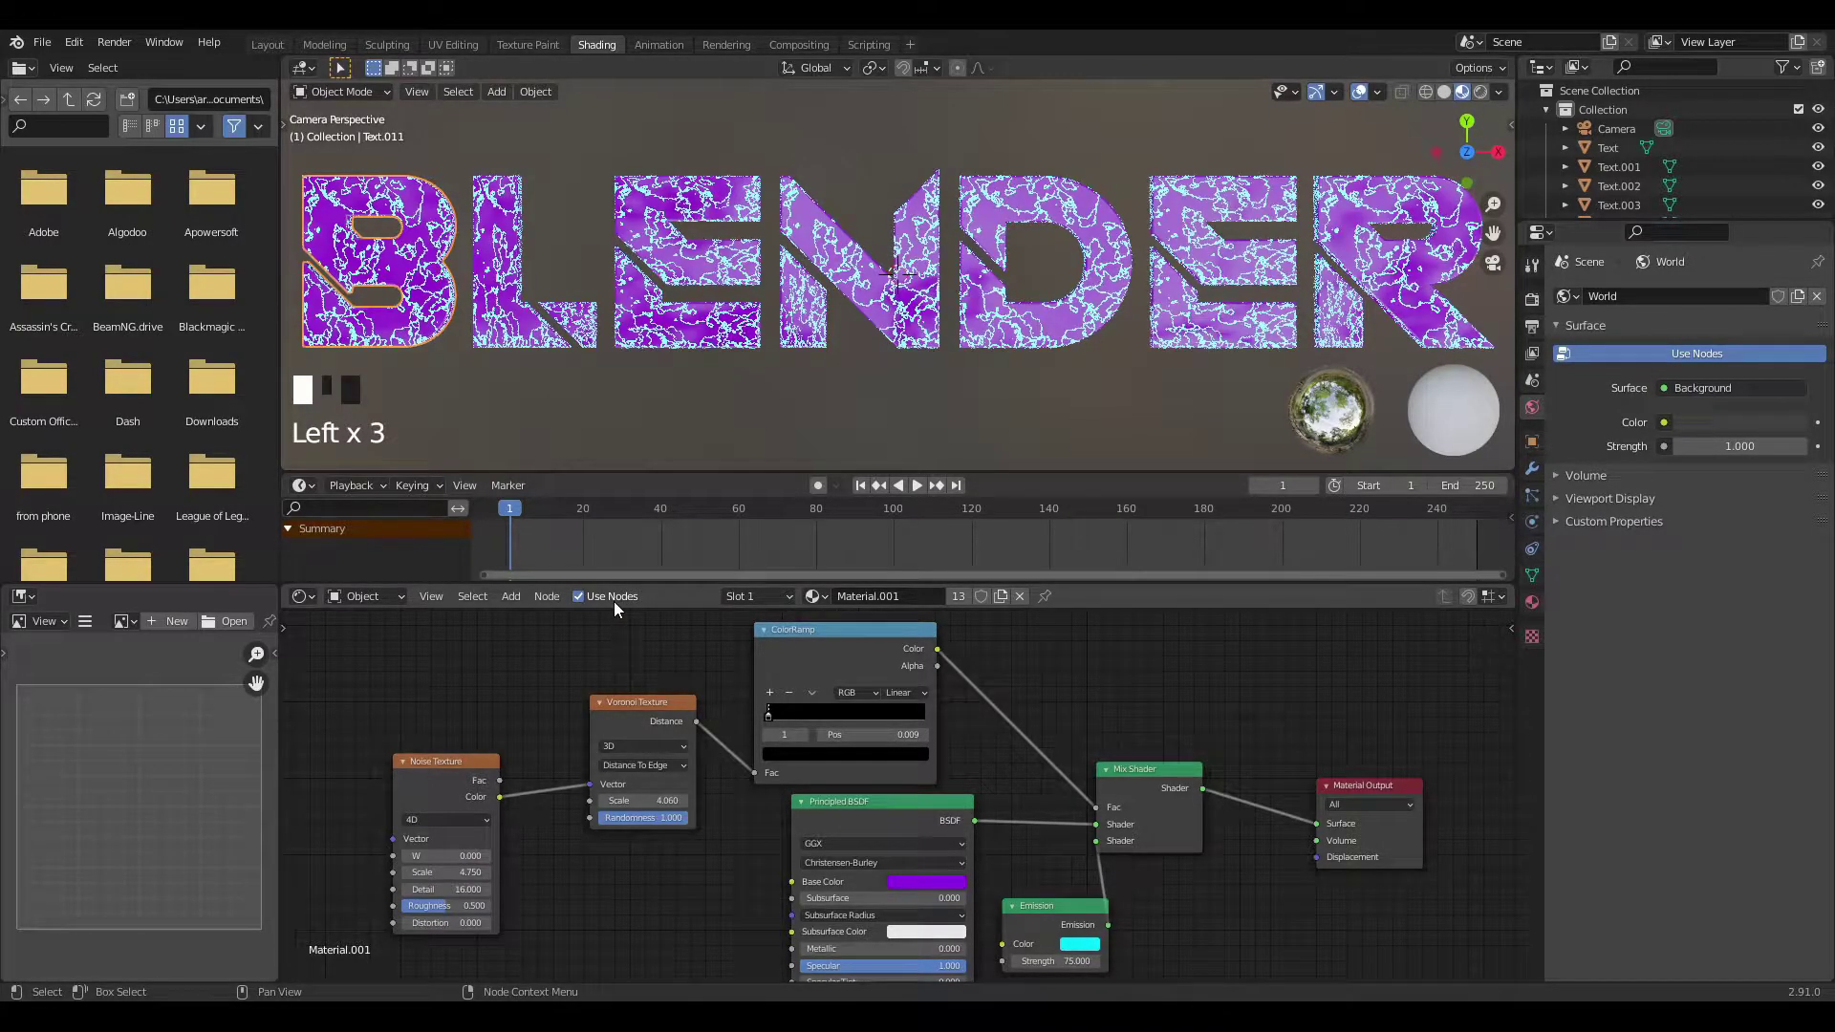
{"action": "right_click", "coordinate": [444, 856]}
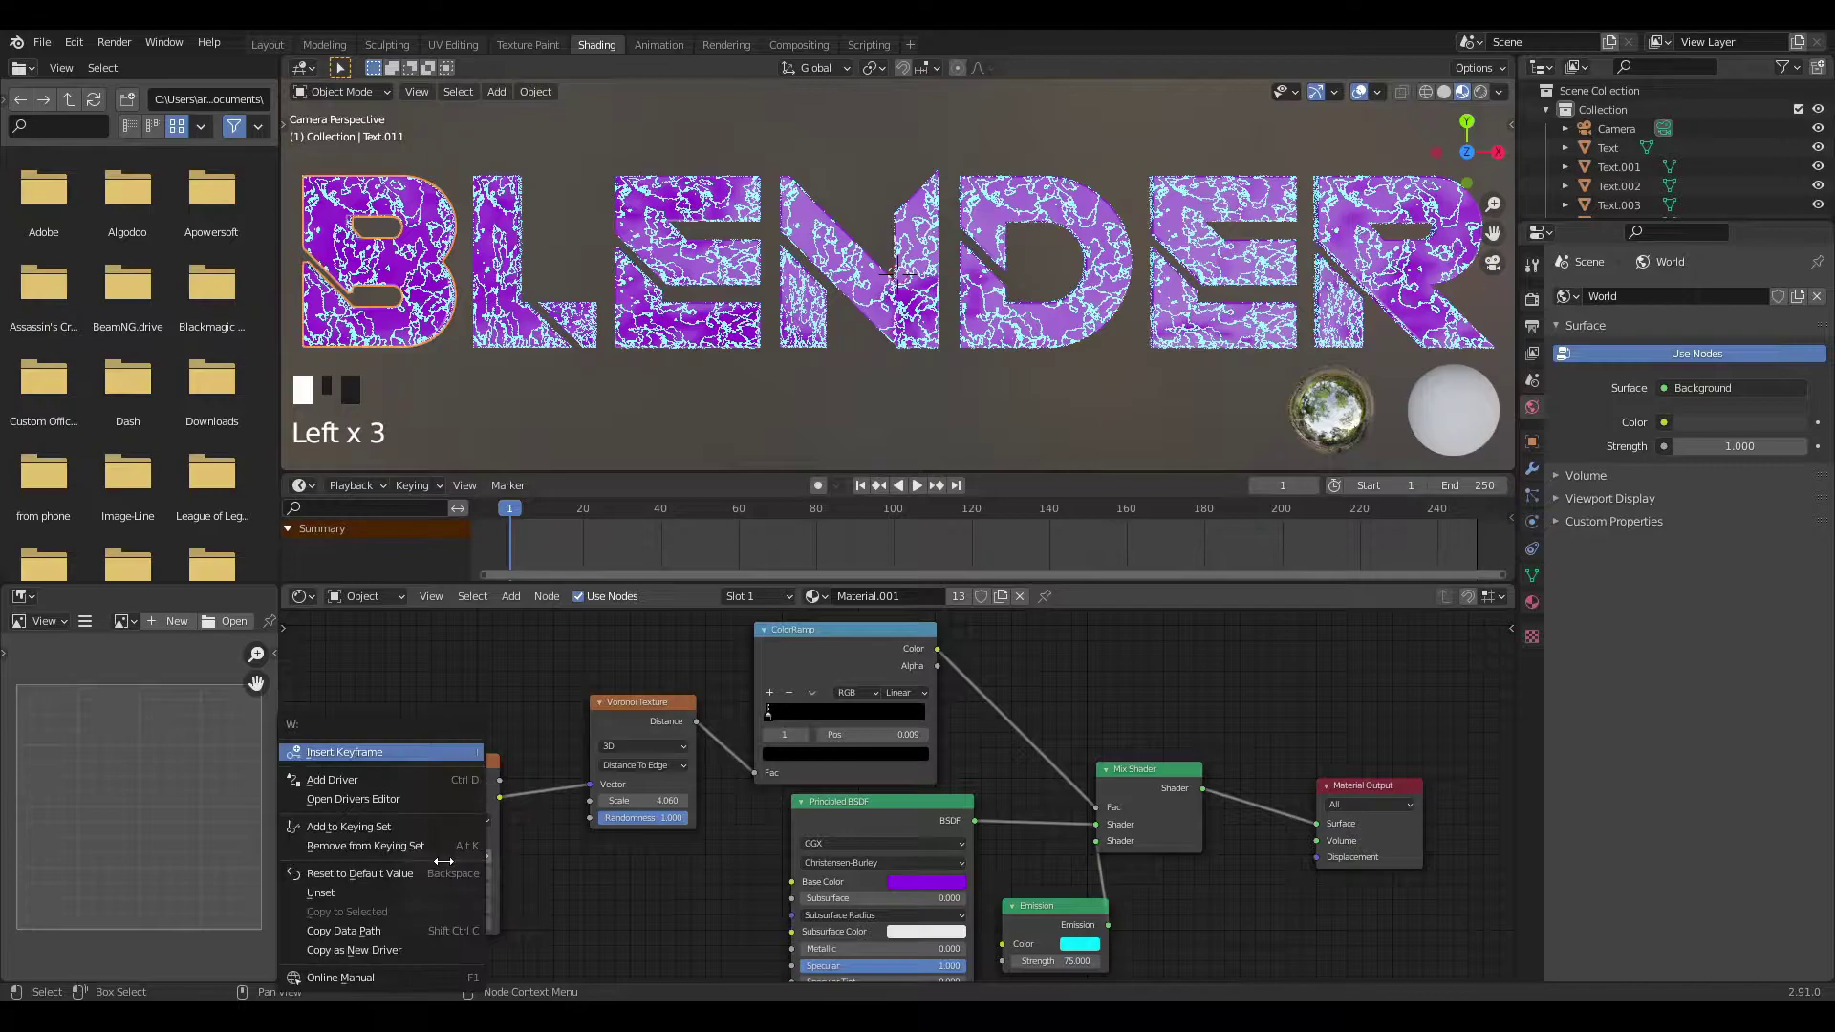
{"action": "left_click", "coordinate": [399, 748]}
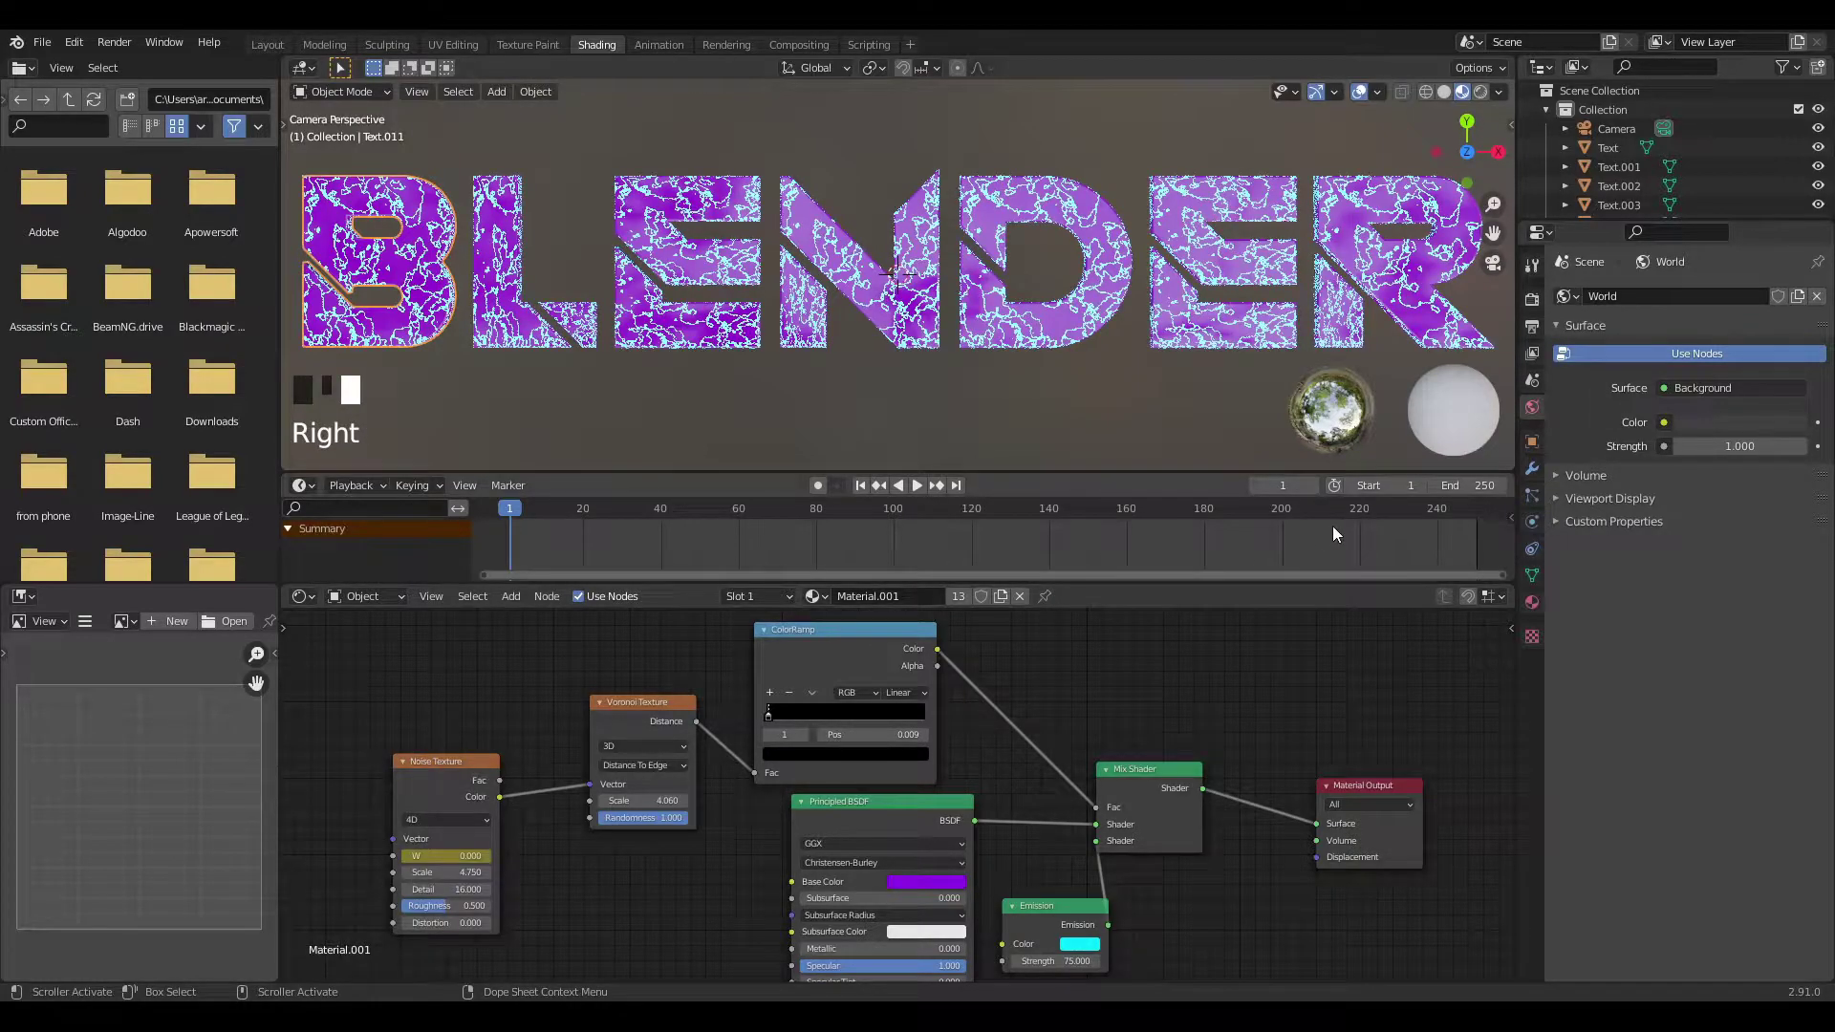
Set the end frame to 190 and keyframe noise W at 0.300 on frame 190.
{"action": "left_click", "coordinate": [1462, 486]}
{"action": "key", "text": "Return"}
{"action": "left_click", "coordinate": [1242, 514]}
{"action": "left_click", "coordinate": [1239, 514]}
{"action": "left_click", "coordinate": [1244, 514]}
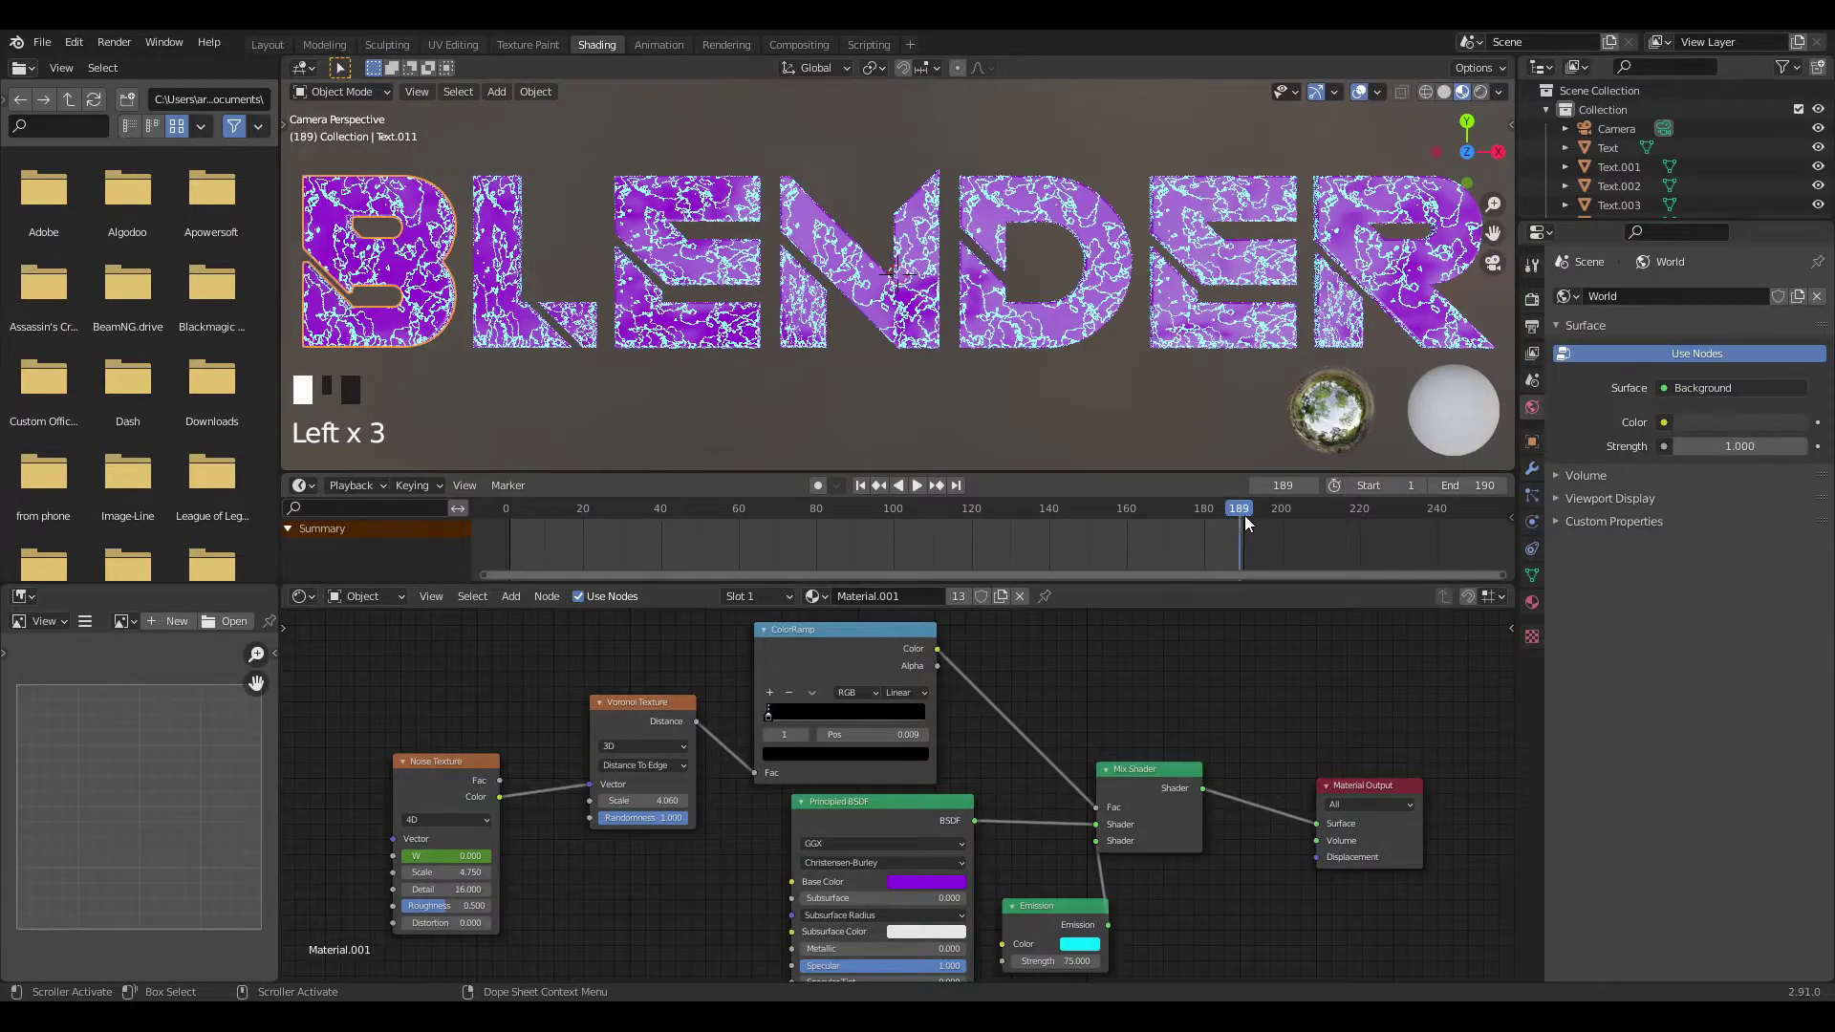
{"action": "key", "text": "Right"}
{"action": "left_click", "coordinate": [432, 855]}
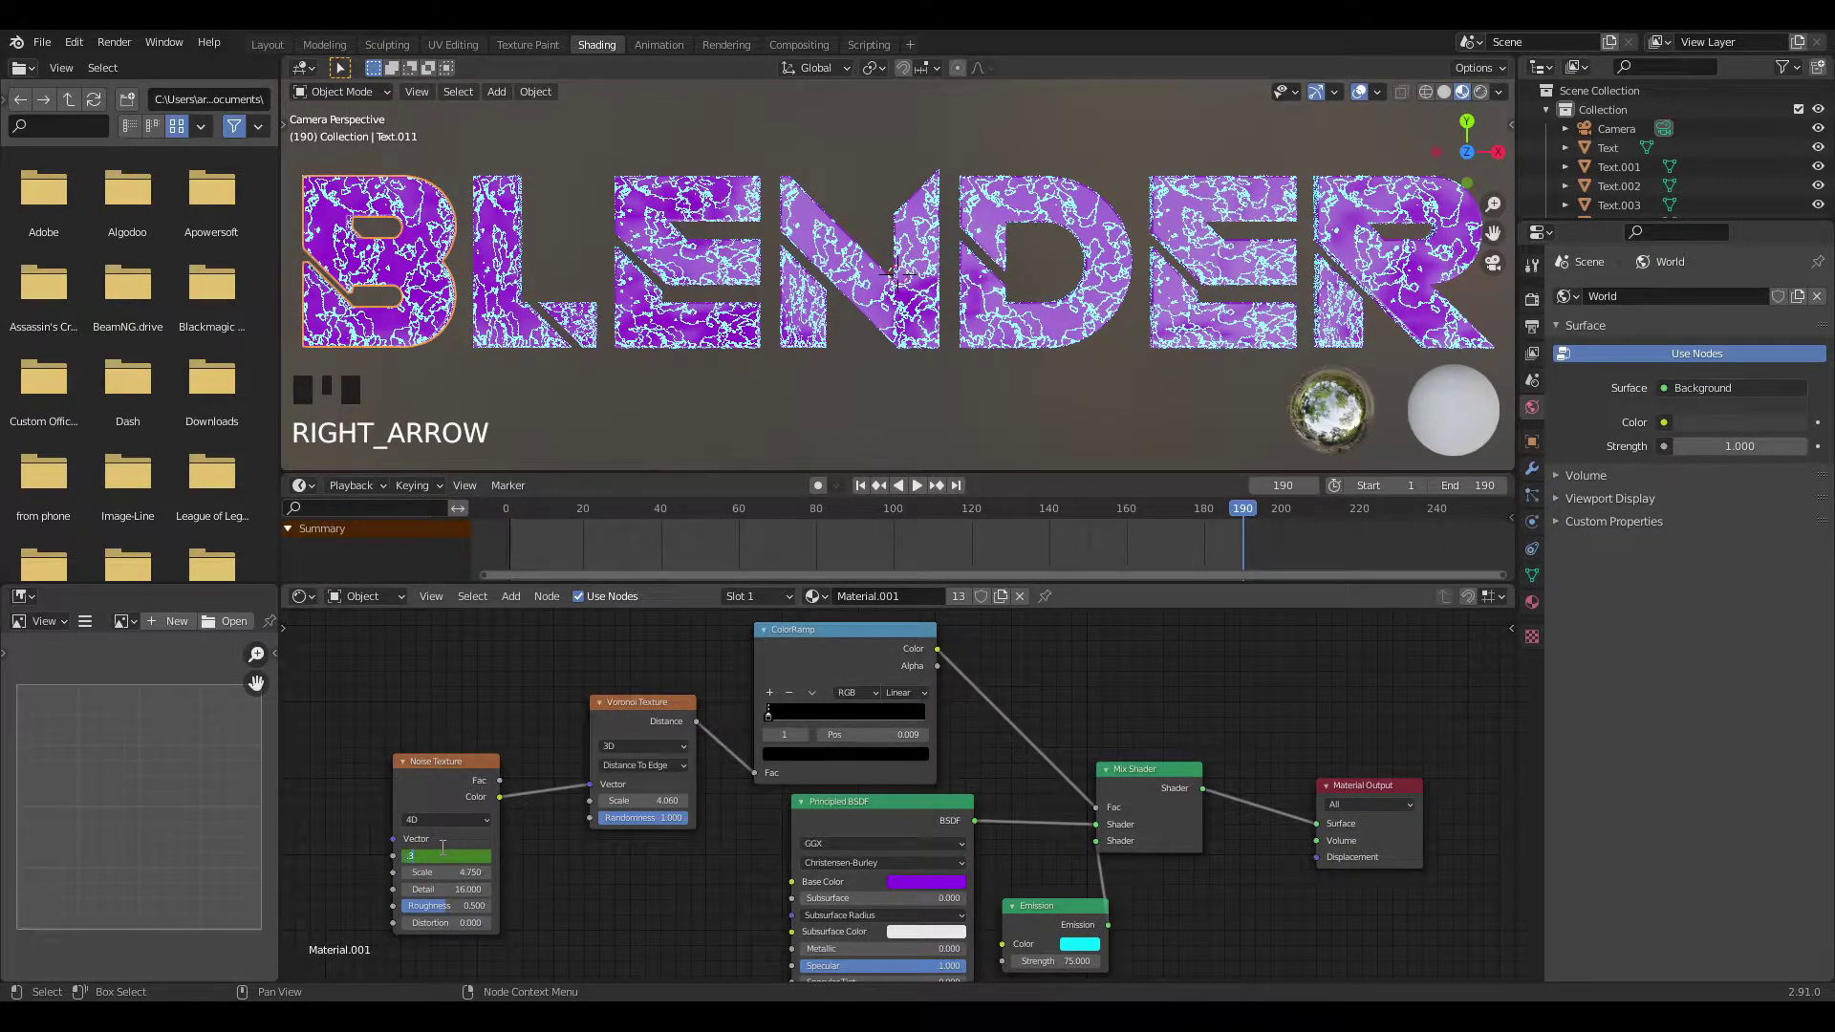
{"action": "key", "text": "Return"}
{"action": "key", "text": "i"}
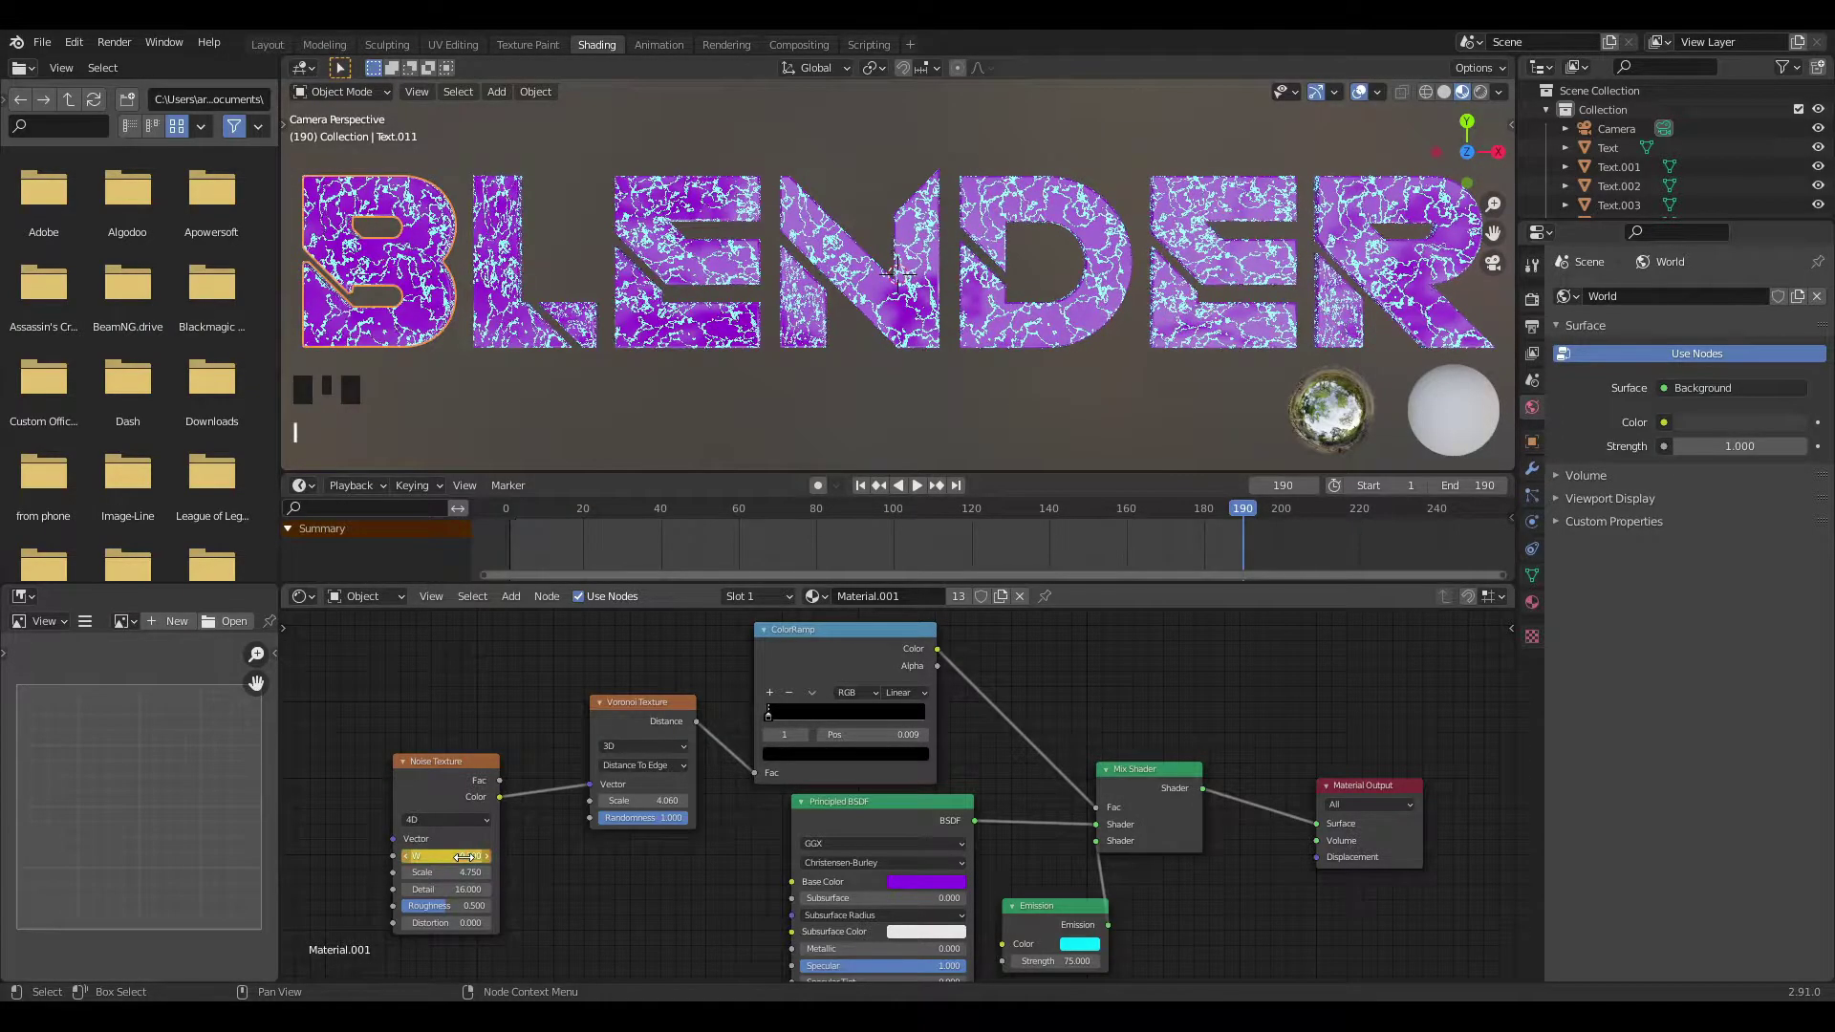
Play back the animation to preview the moving cracks.
{"action": "key", "text": "space"}
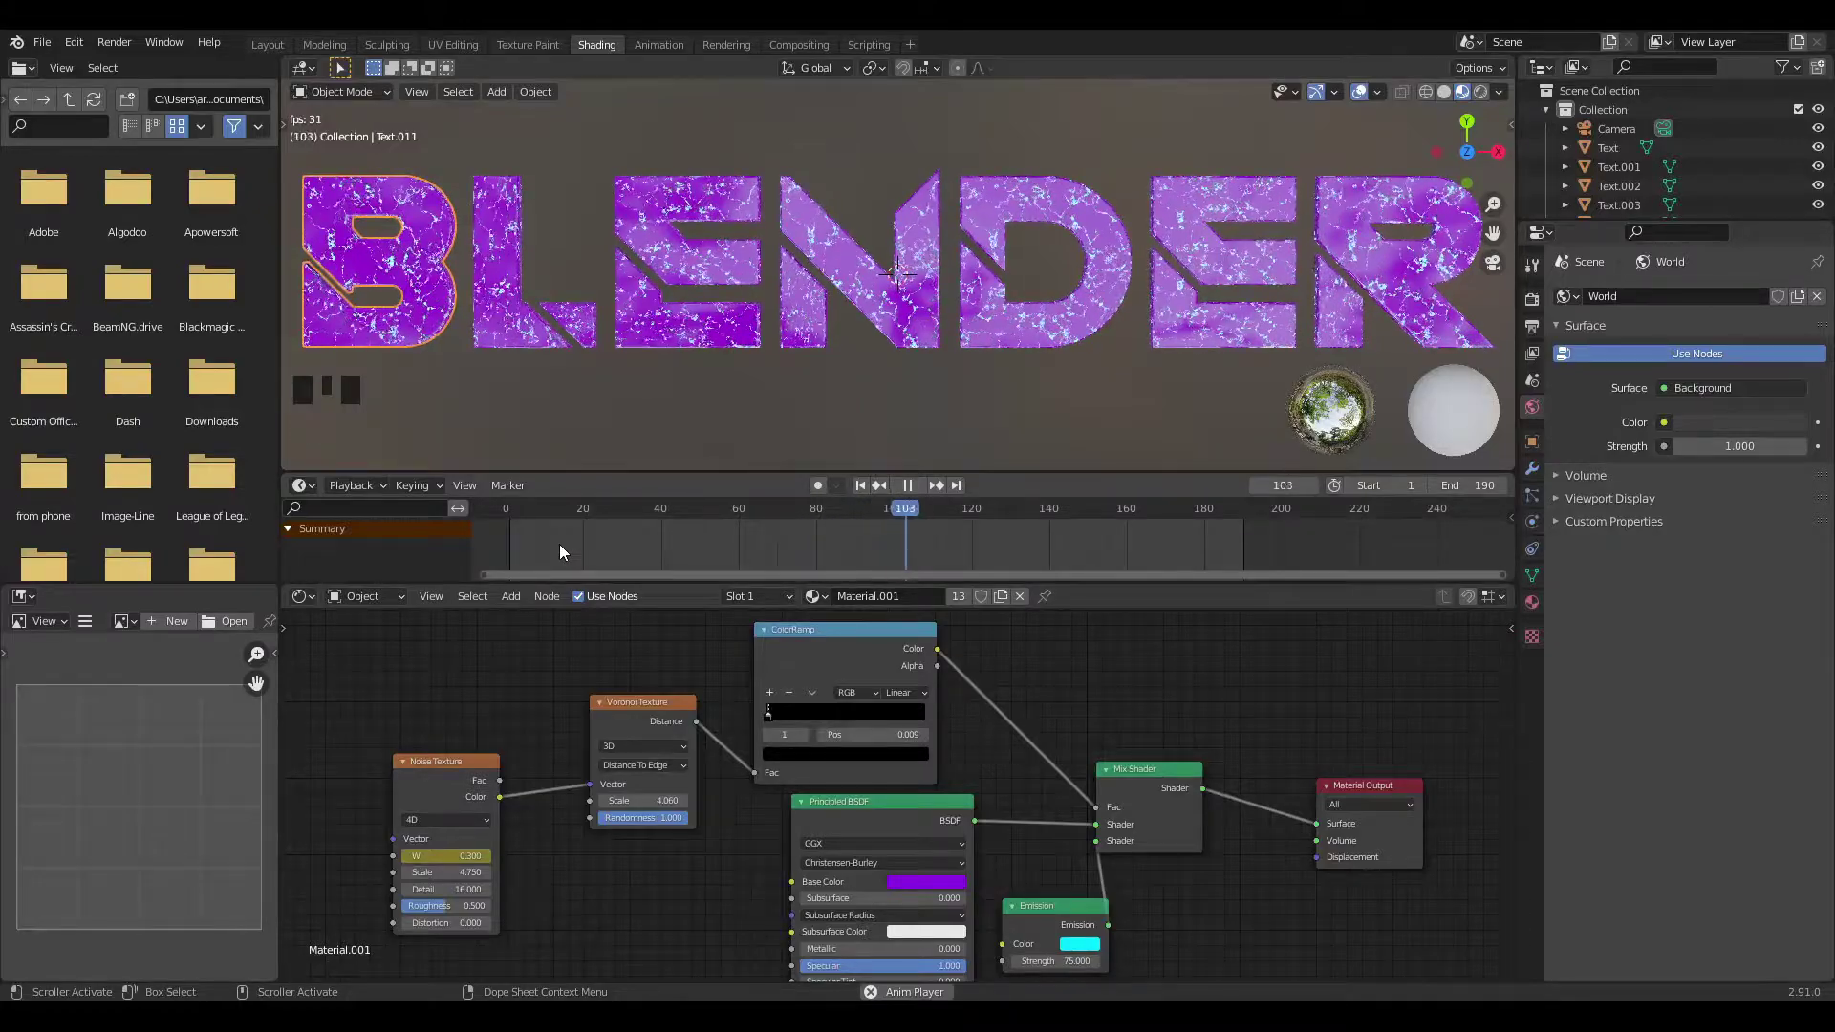
{"action": "key", "text": "space"}
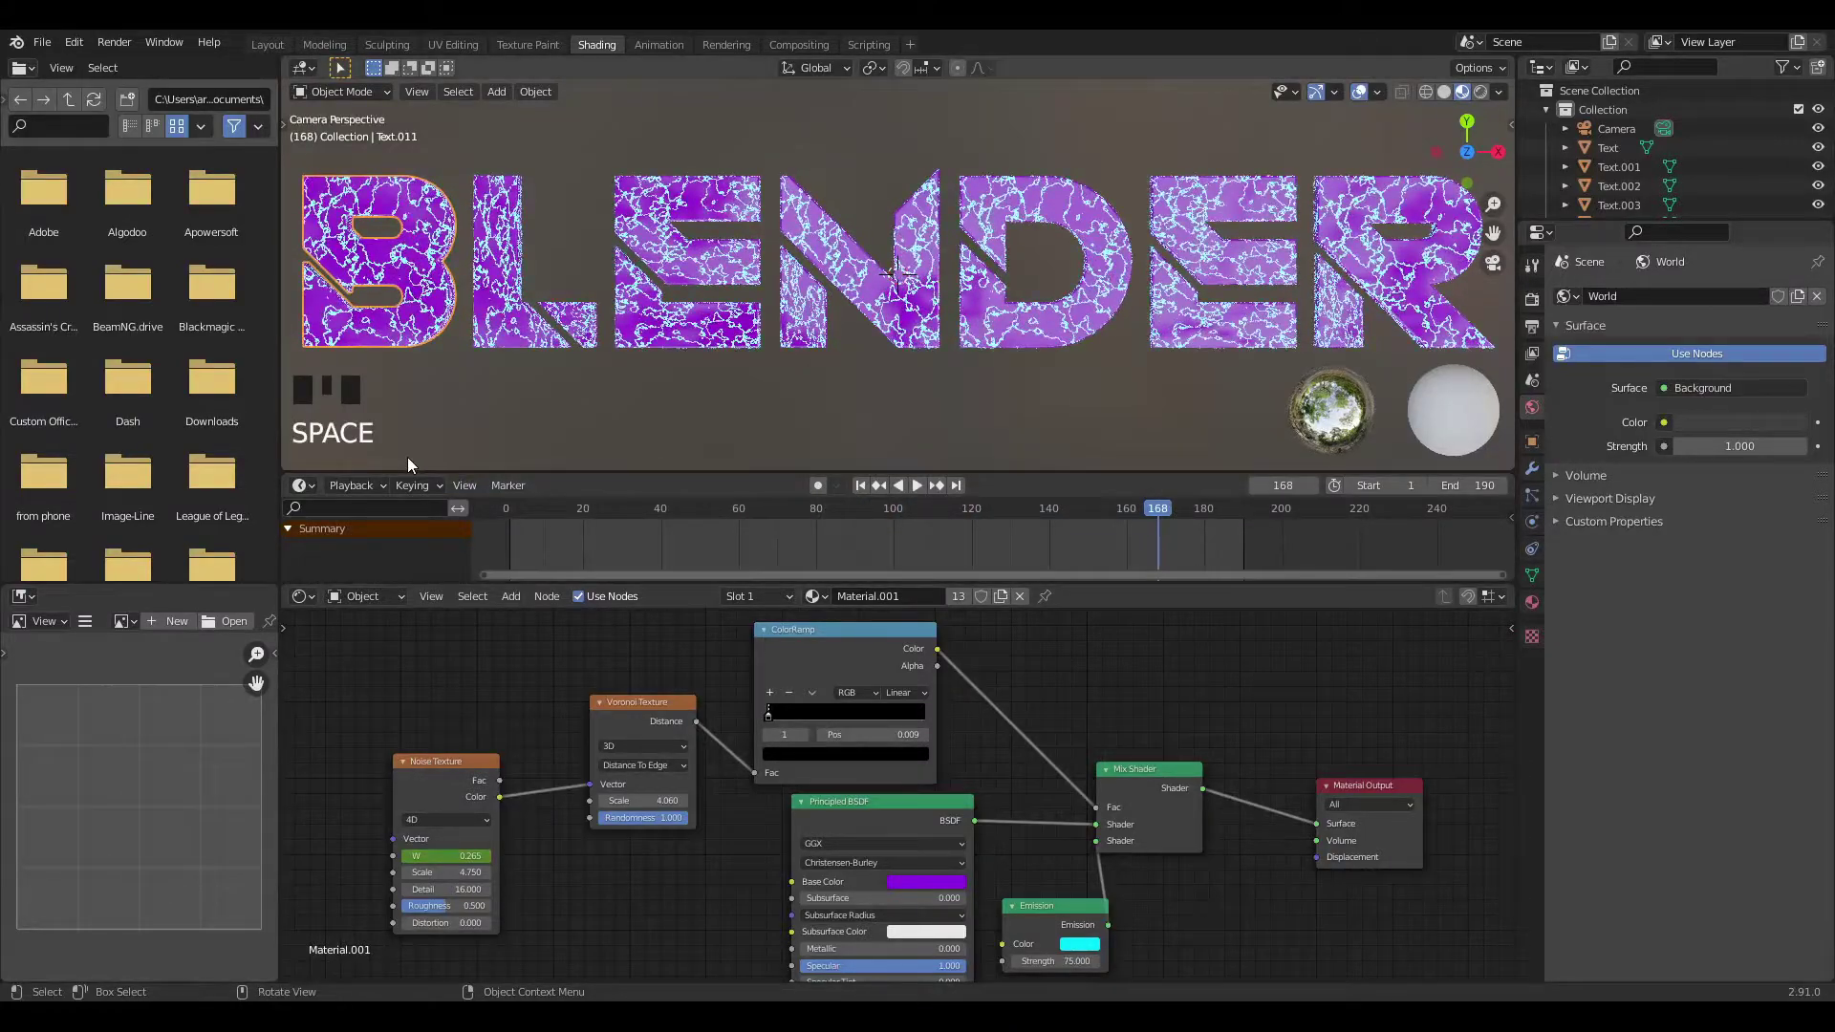
{"action": "scroll", "coordinate": [675, 778], "scroll_direction": "down", "scroll_amount": 1}
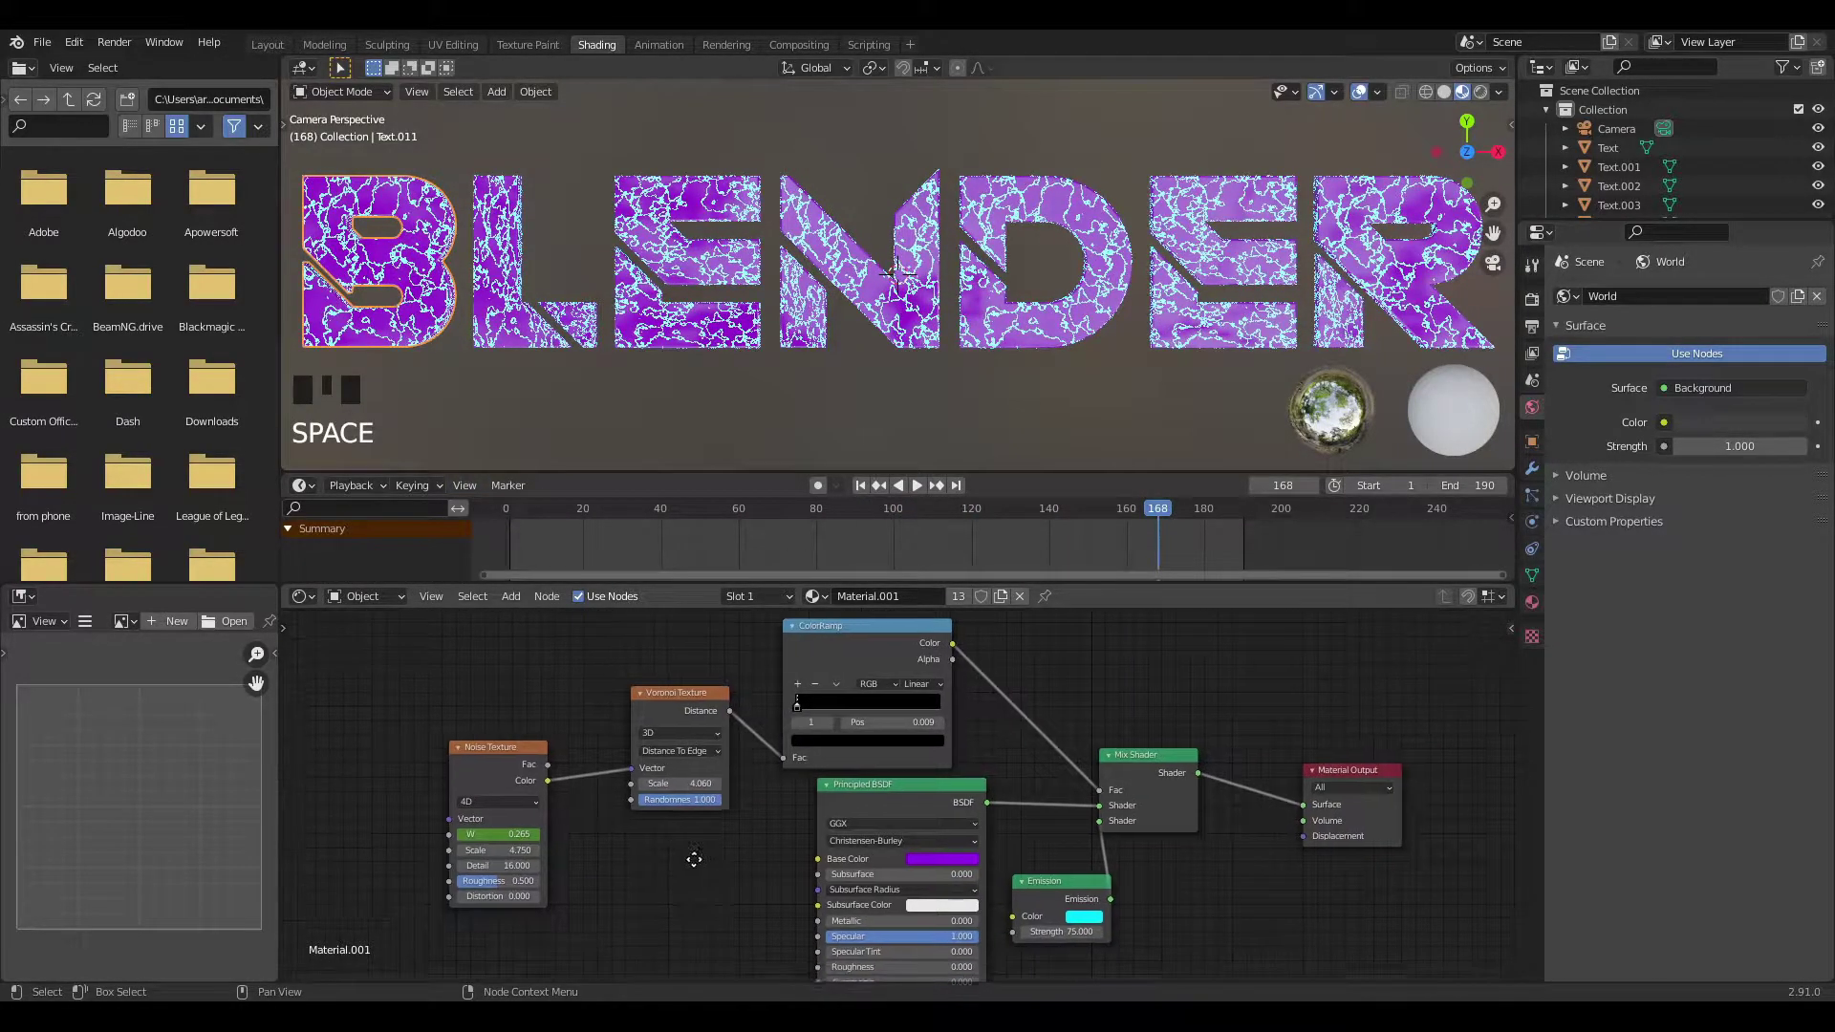
{"action": "middle_click_drag", "start_coordinate": [693, 853], "coordinate": [754, 831]}
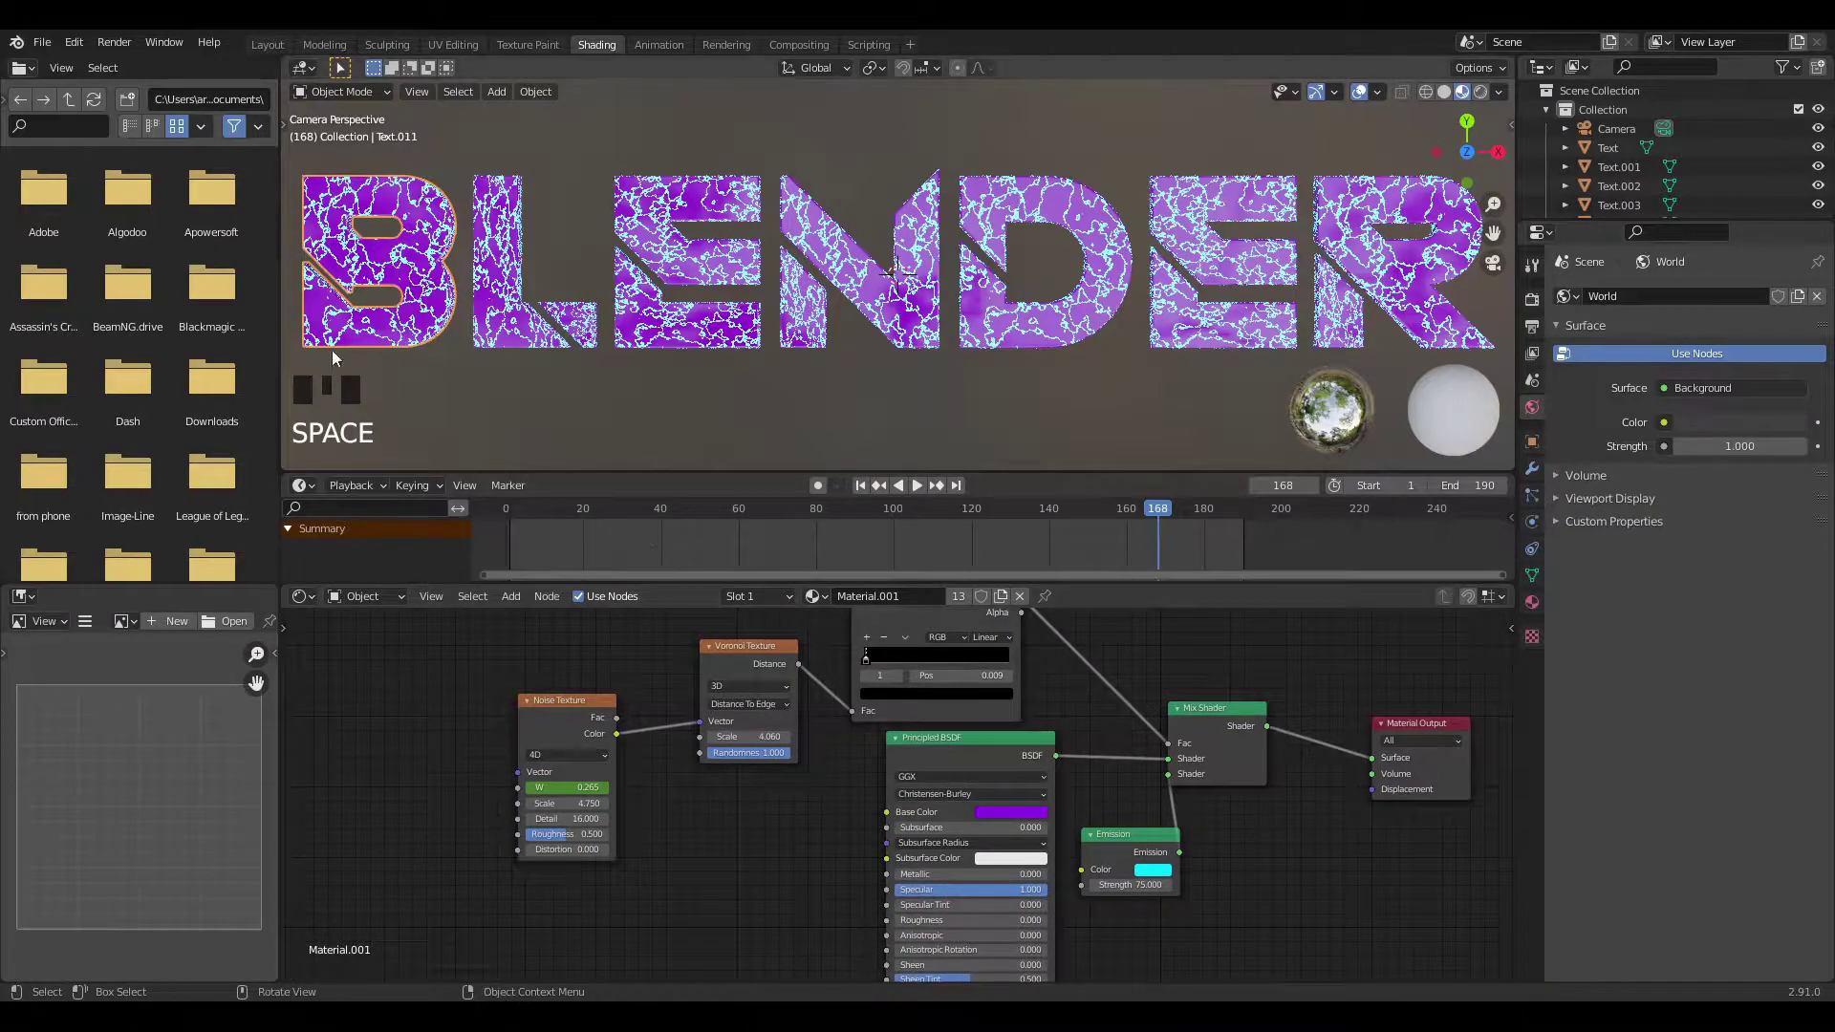
In the Layout workspace, switch the viewport to Rendered shading and view from the top.
{"action": "left_click", "coordinate": [267, 44]}
{"action": "key", "text": "z"}
{"action": "left_click", "coordinate": [1018, 318]}
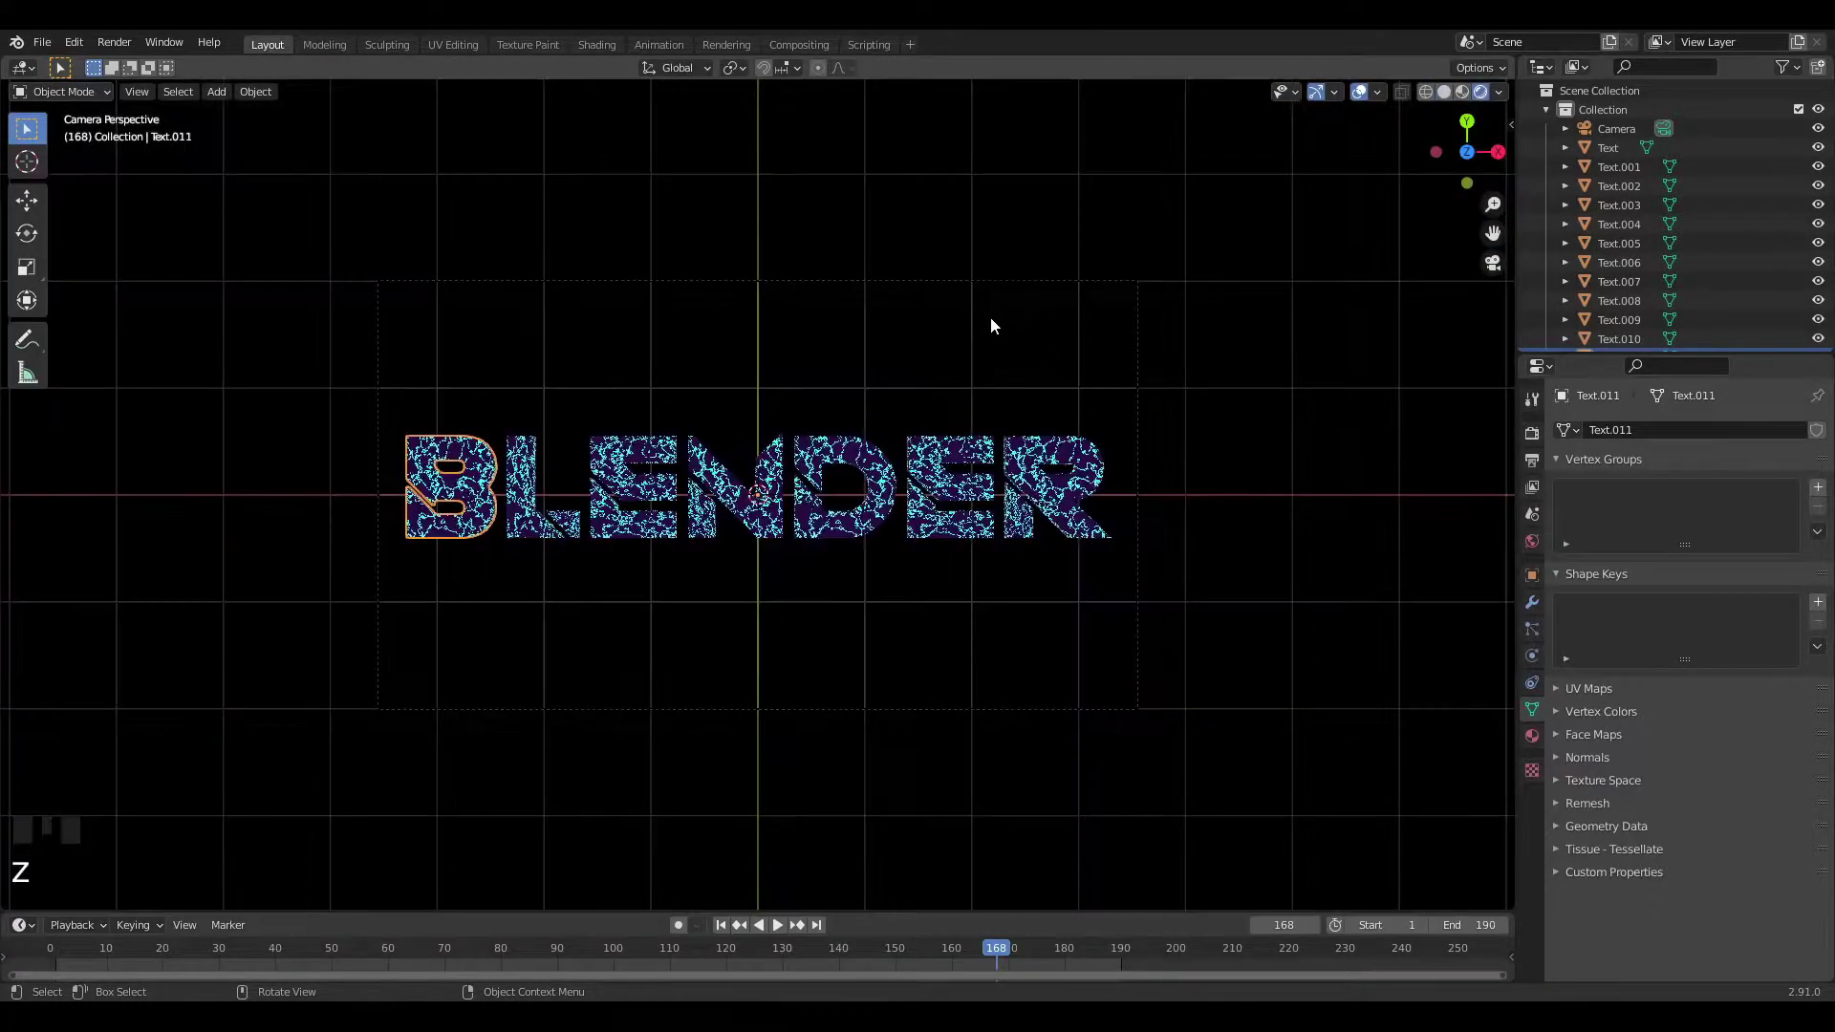
{"action": "key", "text": "KP_0"}
{"action": "scroll", "coordinate": [1050, 424], "scroll_direction": "down", "scroll_amount": 2}
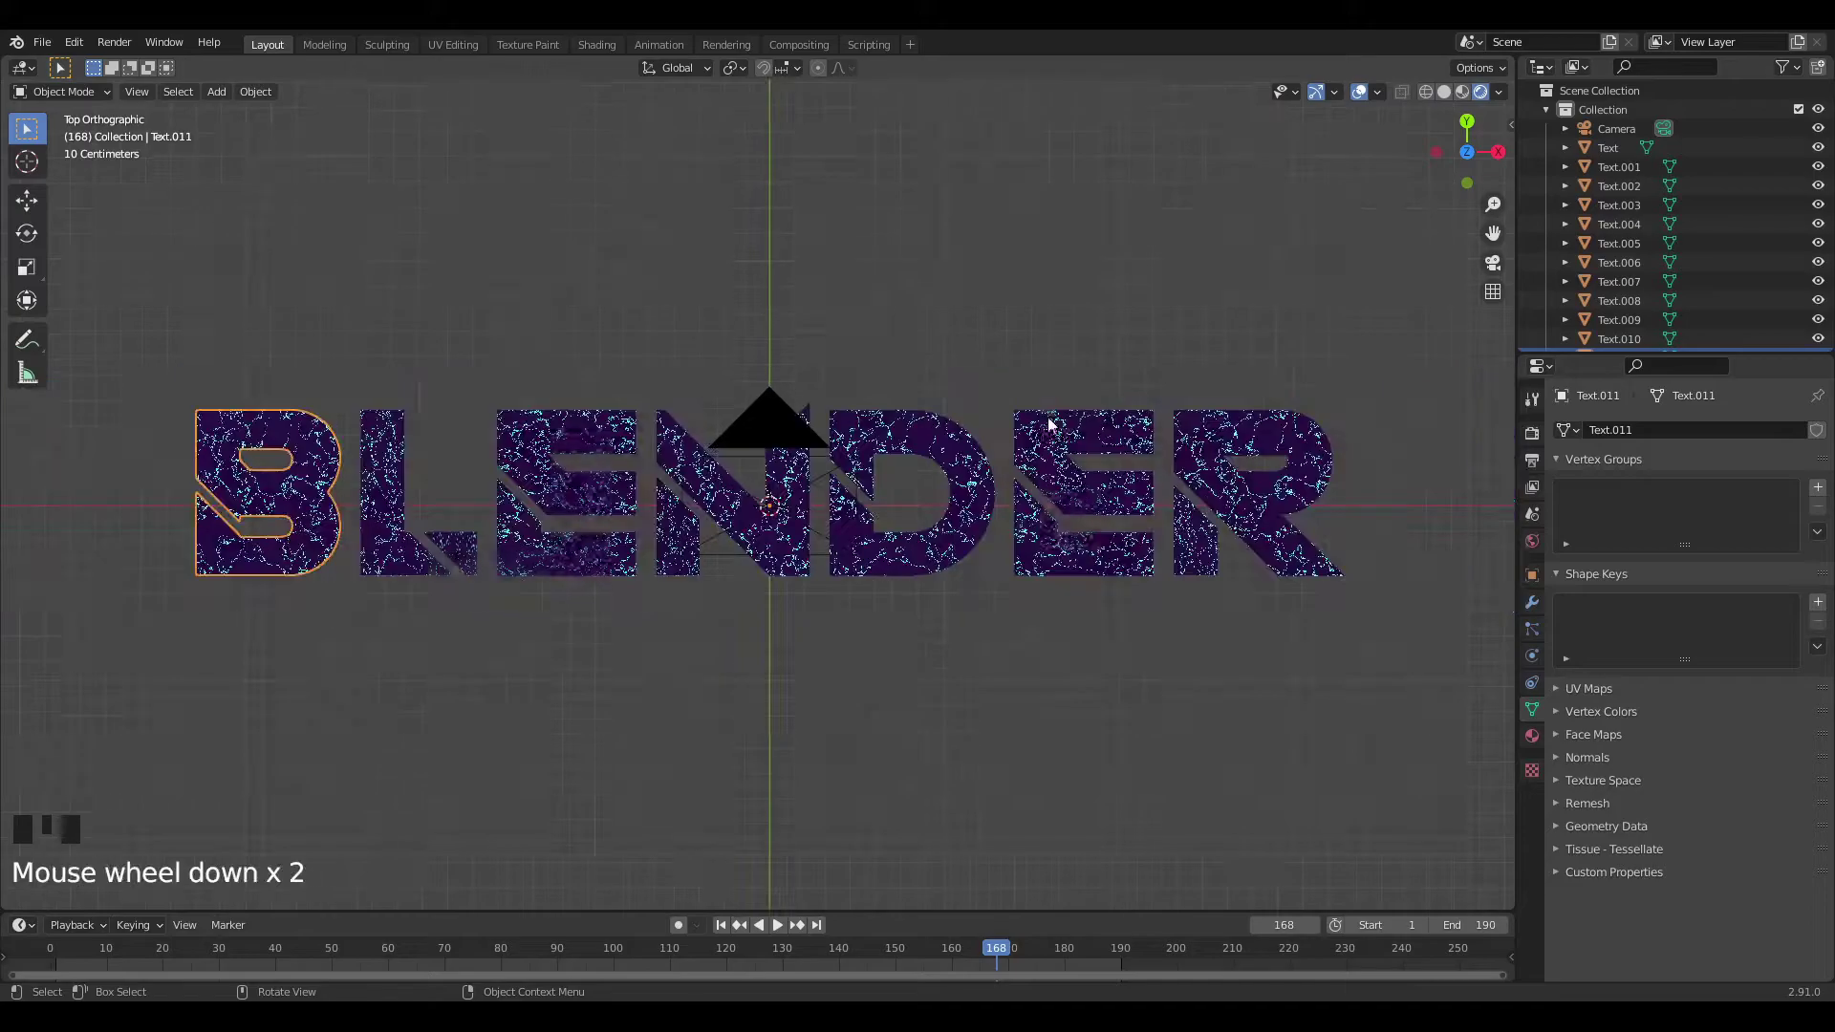
Enable Ambient Occlusion, Bloom, Screen Space Reflections and Motion Blur in Render properties.
{"action": "left_click", "coordinate": [1532, 434]}
{"action": "left_click", "coordinate": [1567, 567]}
{"action": "left_click", "coordinate": [1570, 561]}
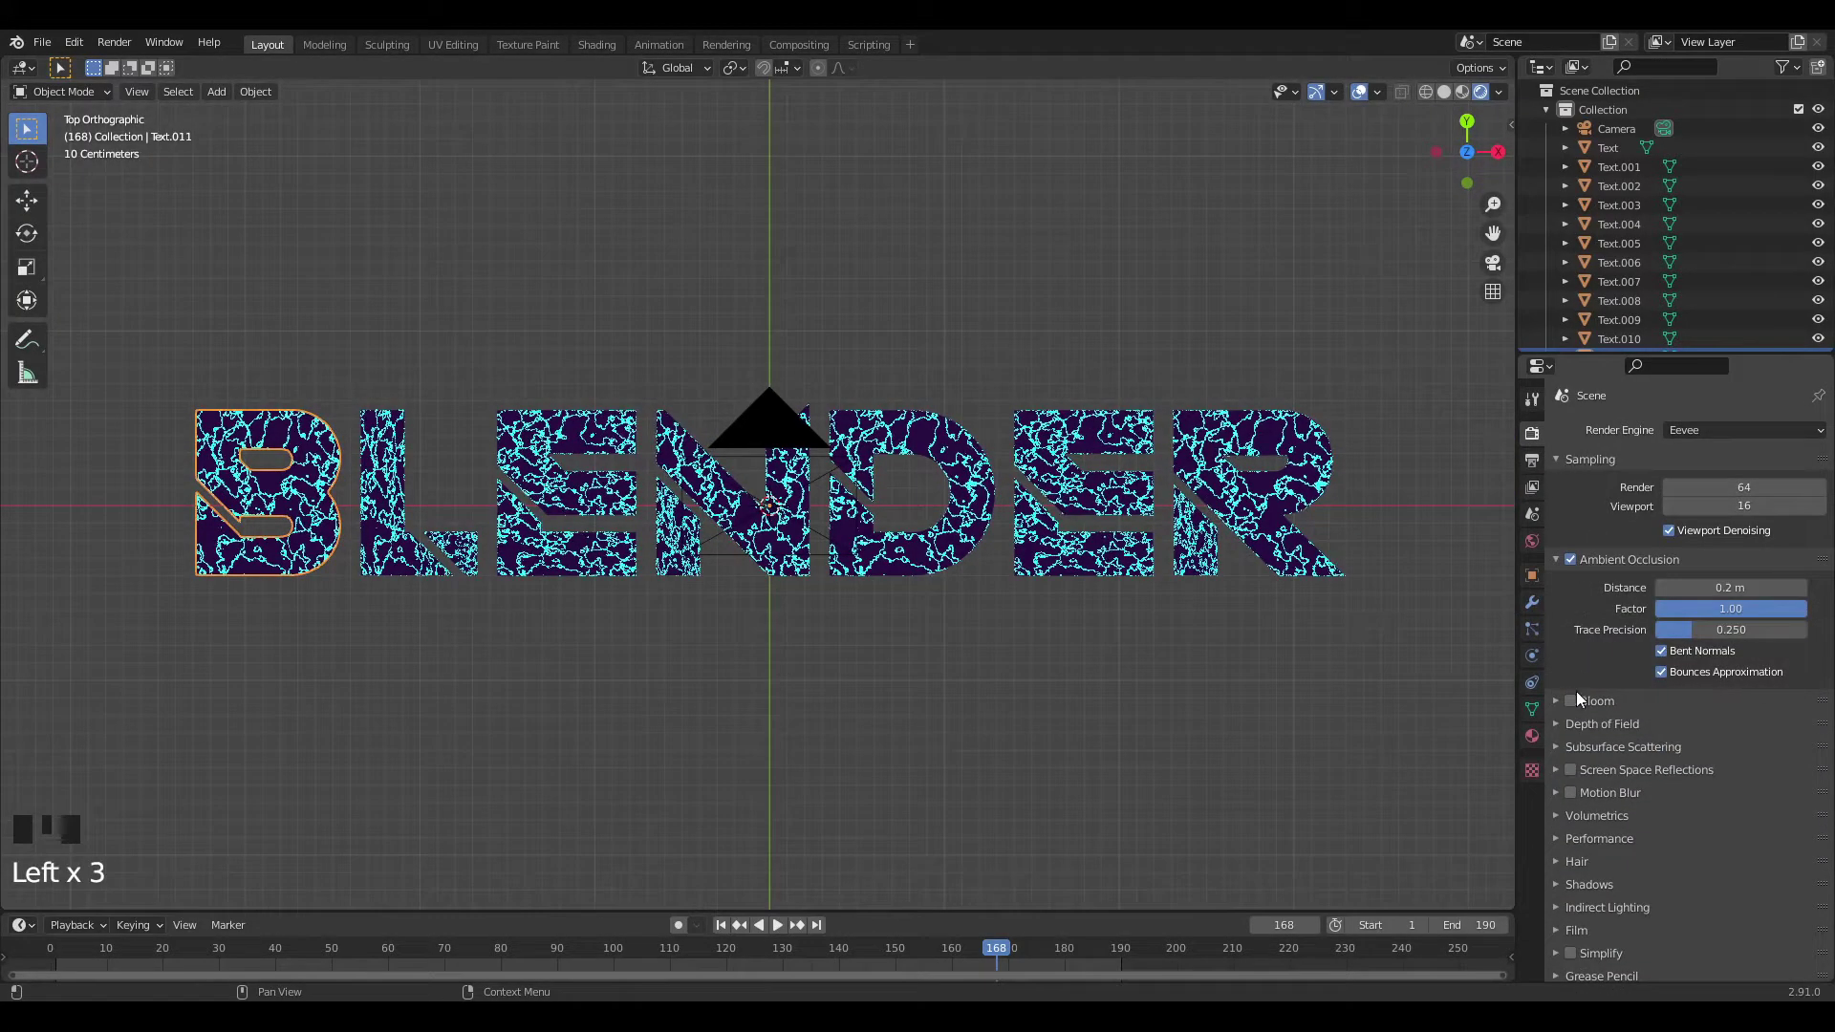
{"action": "left_click", "coordinate": [1569, 704]}
{"action": "left_click", "coordinate": [1570, 770]}
{"action": "left_click", "coordinate": [1570, 793]}
Drag the World background Strength down to 0.
{"action": "scroll", "coordinate": [1563, 898], "scroll_direction": "down", "scroll_amount": 2}
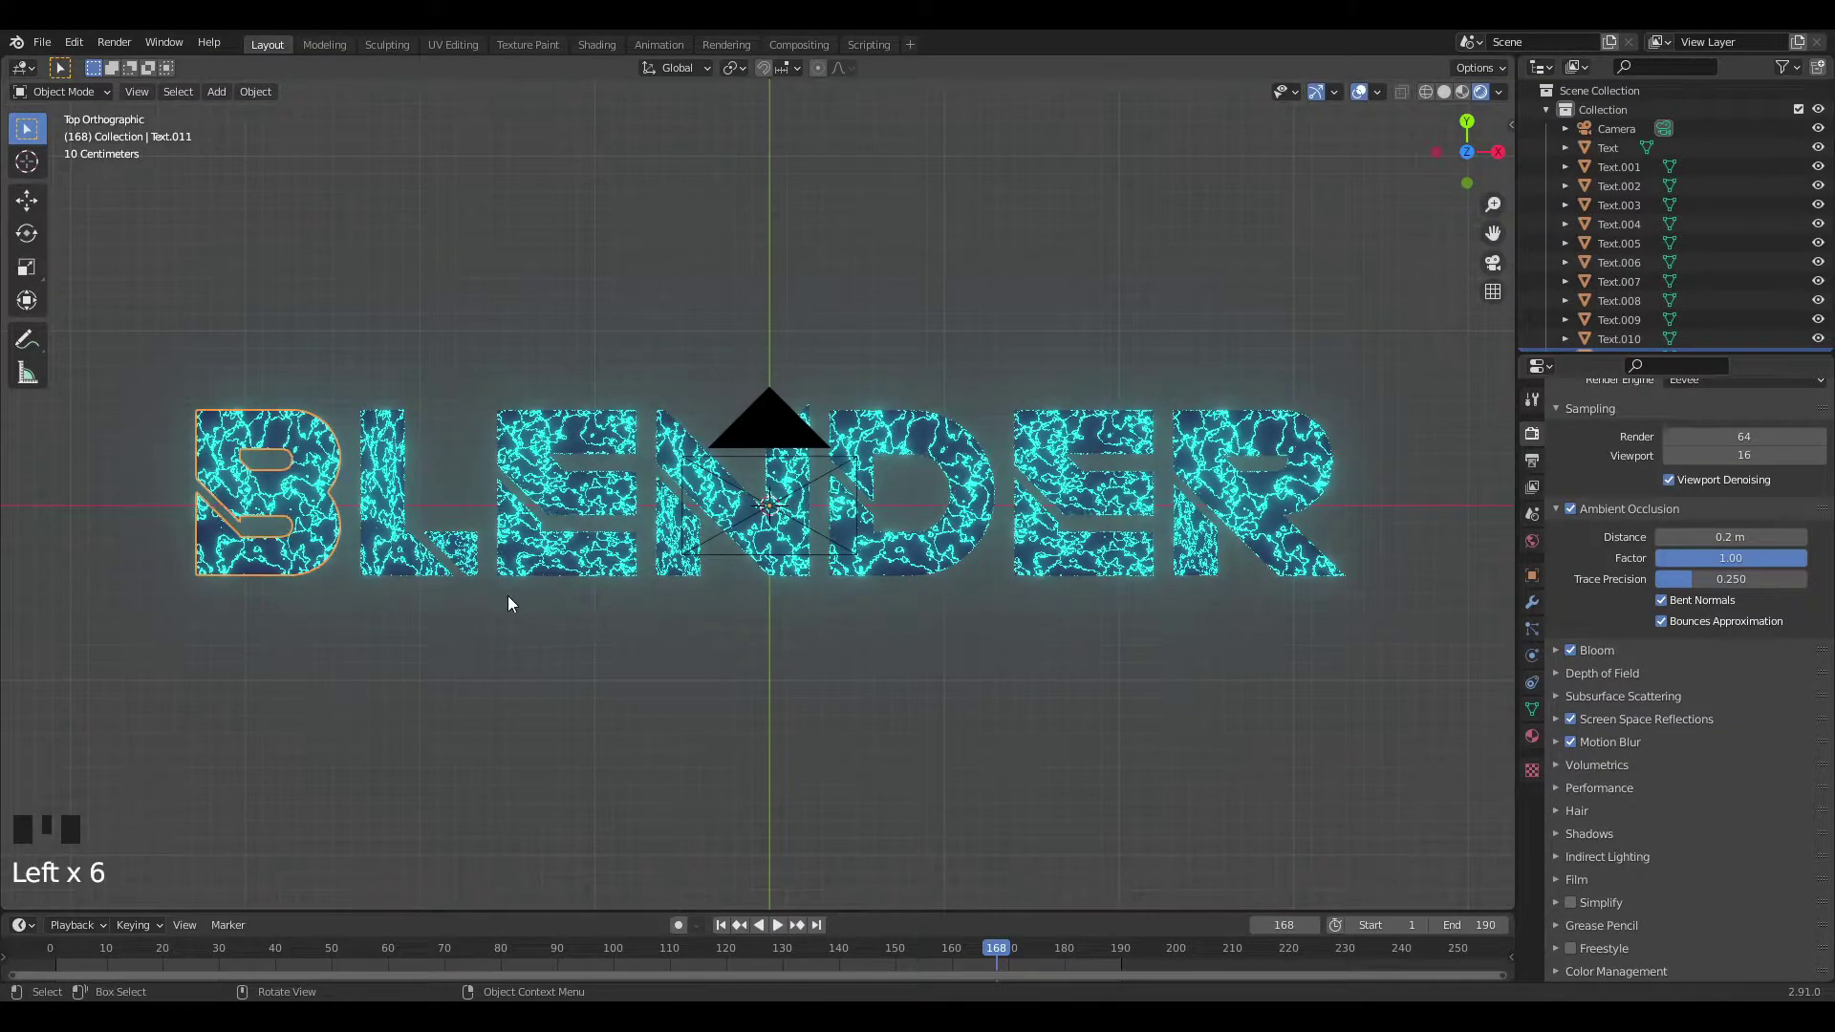
{"action": "scroll", "coordinate": [817, 528], "scroll_direction": "down", "scroll_amount": 3}
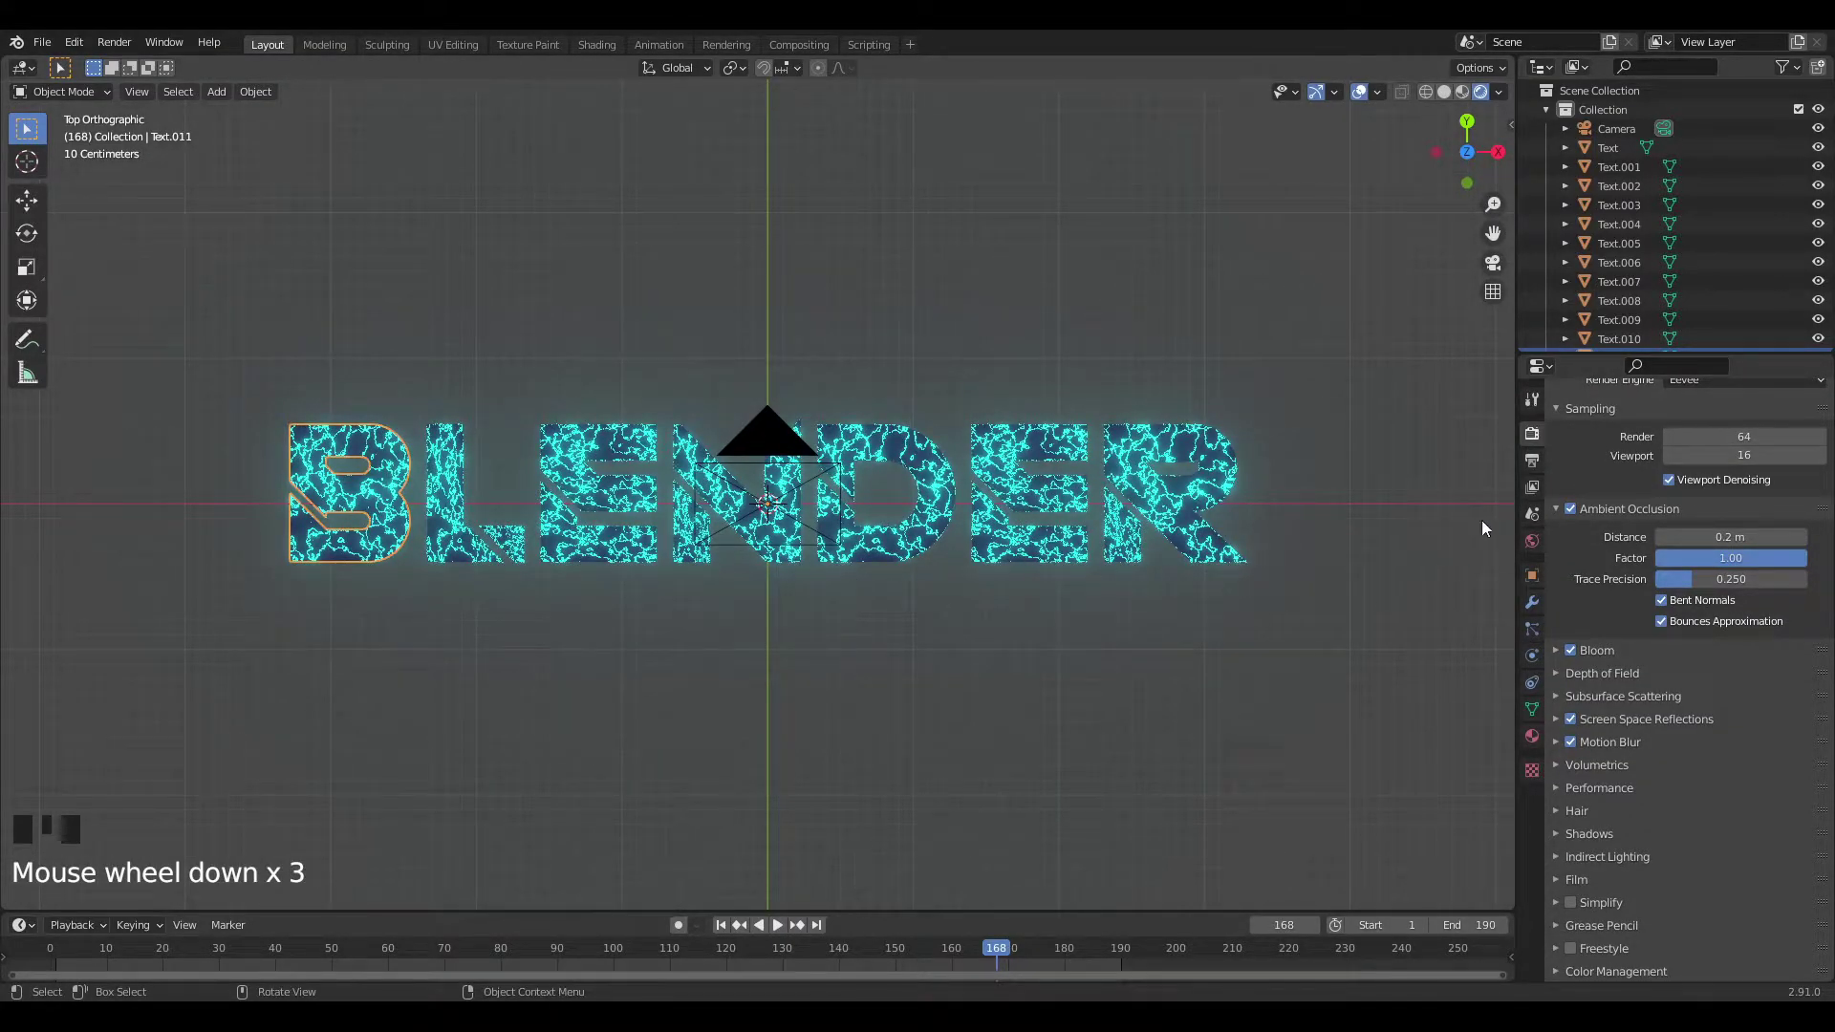
{"action": "left_click", "coordinate": [1532, 541]}
{"action": "left_click_drag", "start_coordinate": [1739, 580], "coordinate": [940, 580]}
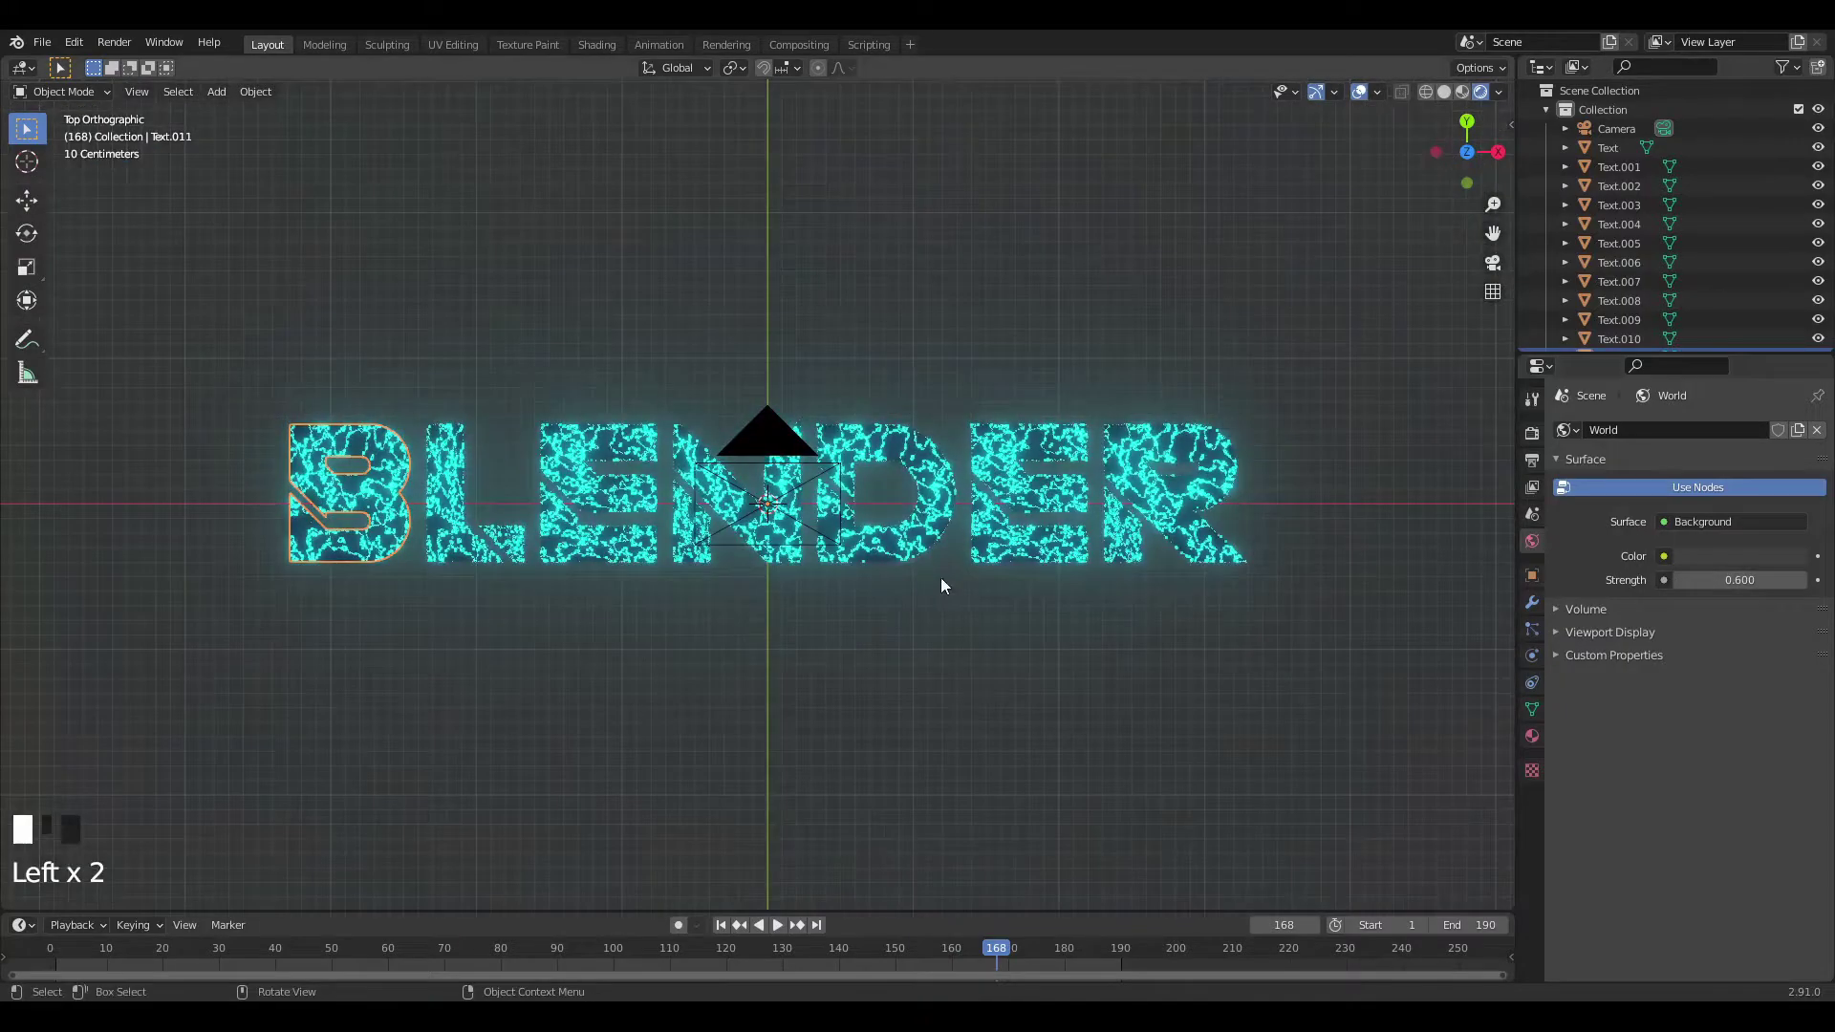
{"action": "left_click_drag", "start_coordinate": [1739, 581], "coordinate": [1338, 581]}
Add an Area light and place it left of the BLENDER text.
{"action": "key", "text": "shift+a"}
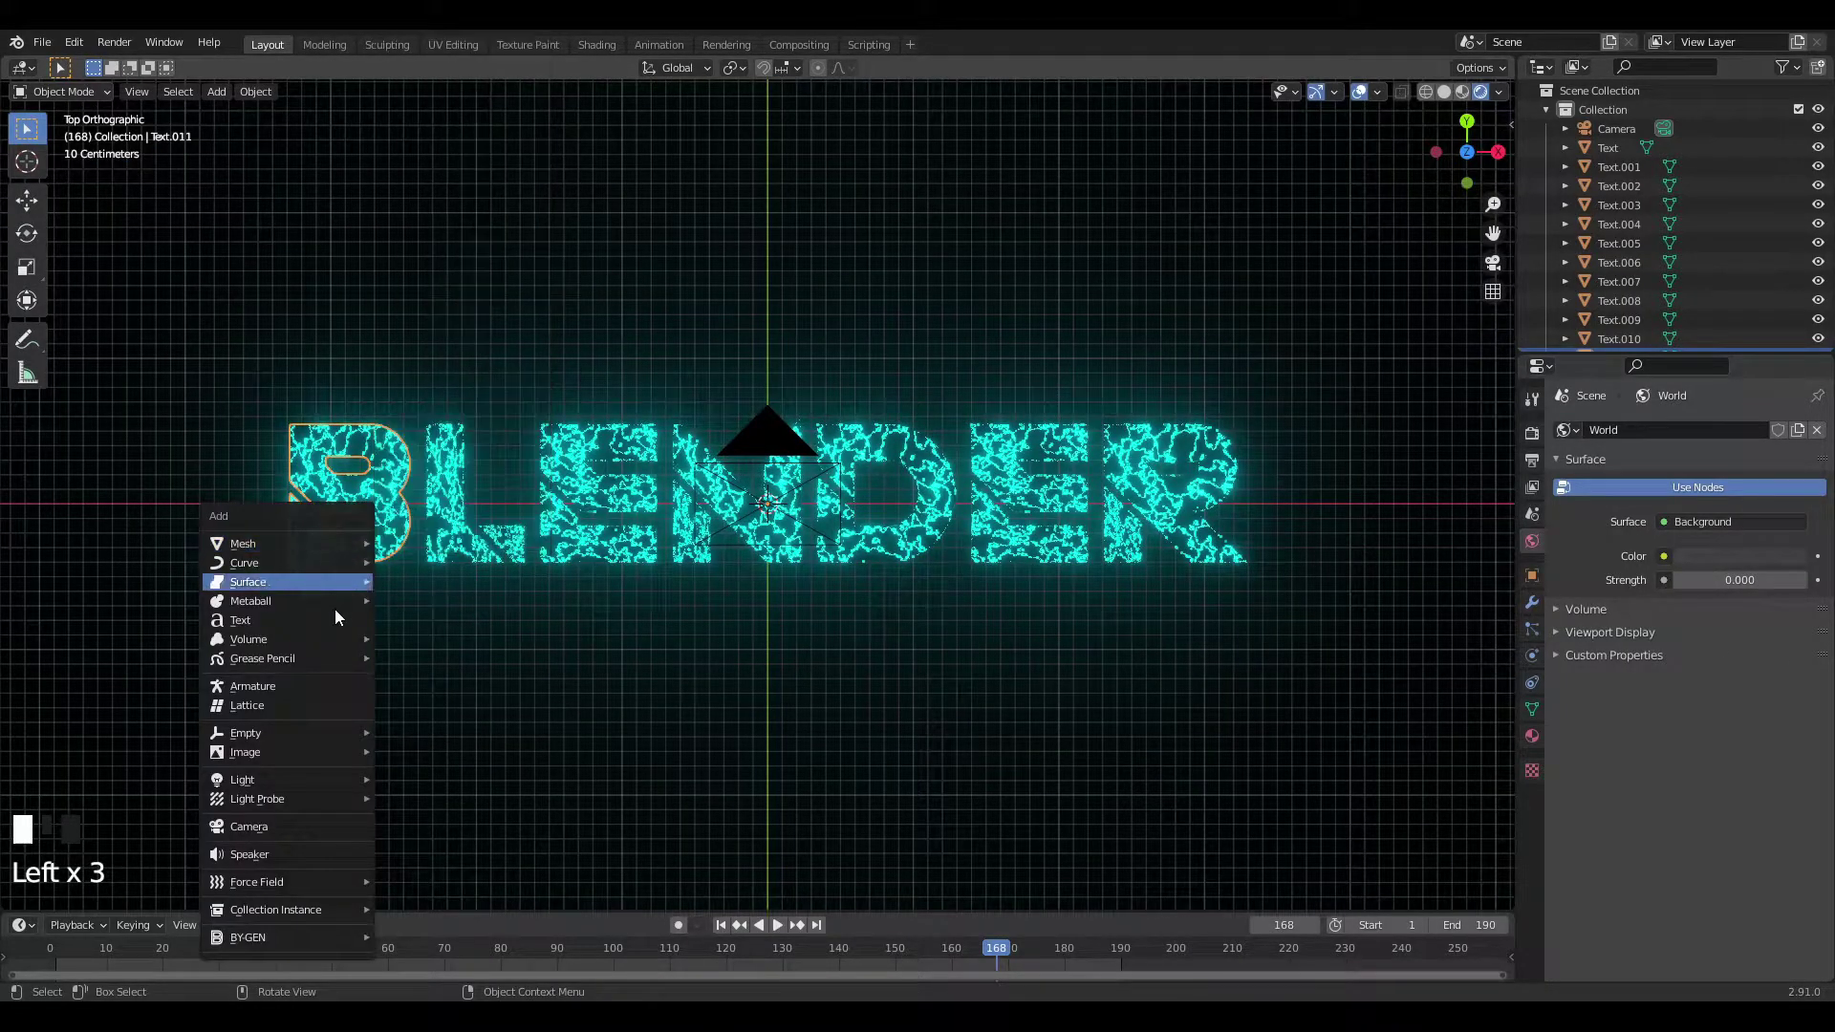
{"action": "mouse_move", "coordinate": [287, 780]}
{"action": "left_click", "coordinate": [432, 841]}
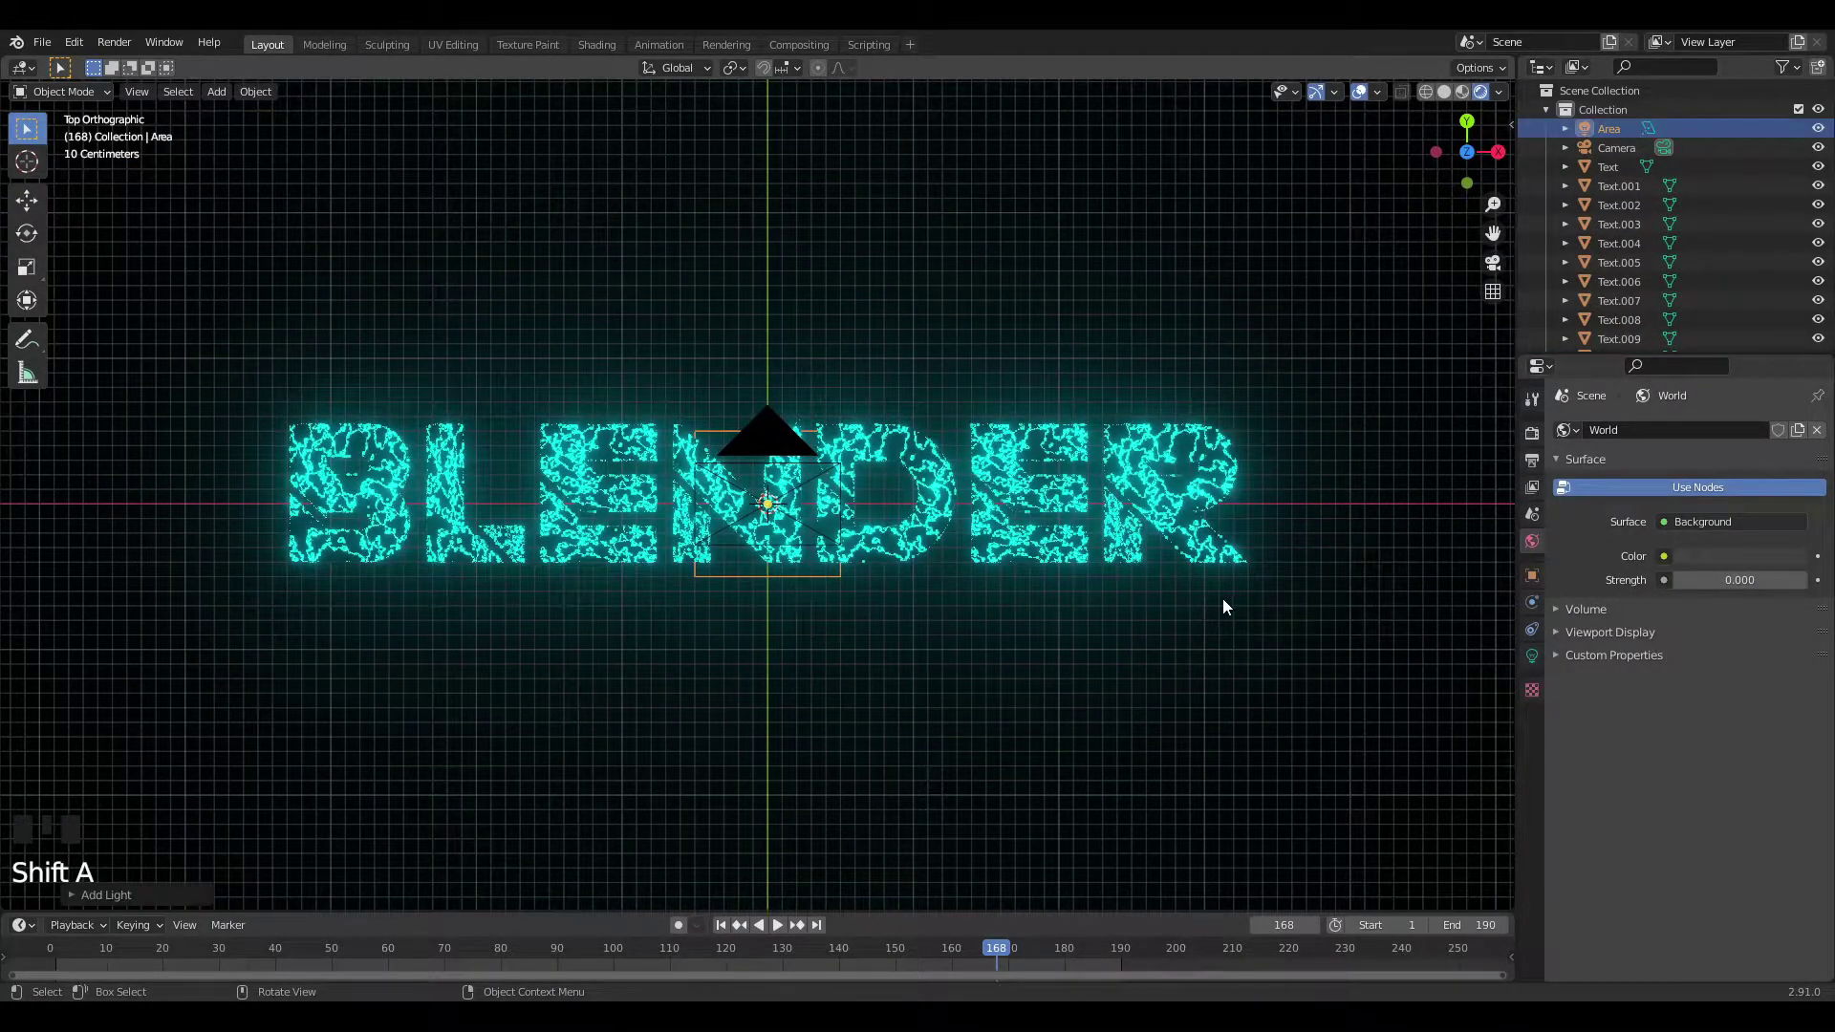
{"action": "key", "text": "g"}
{"action": "left_click", "coordinate": [631, 654]}
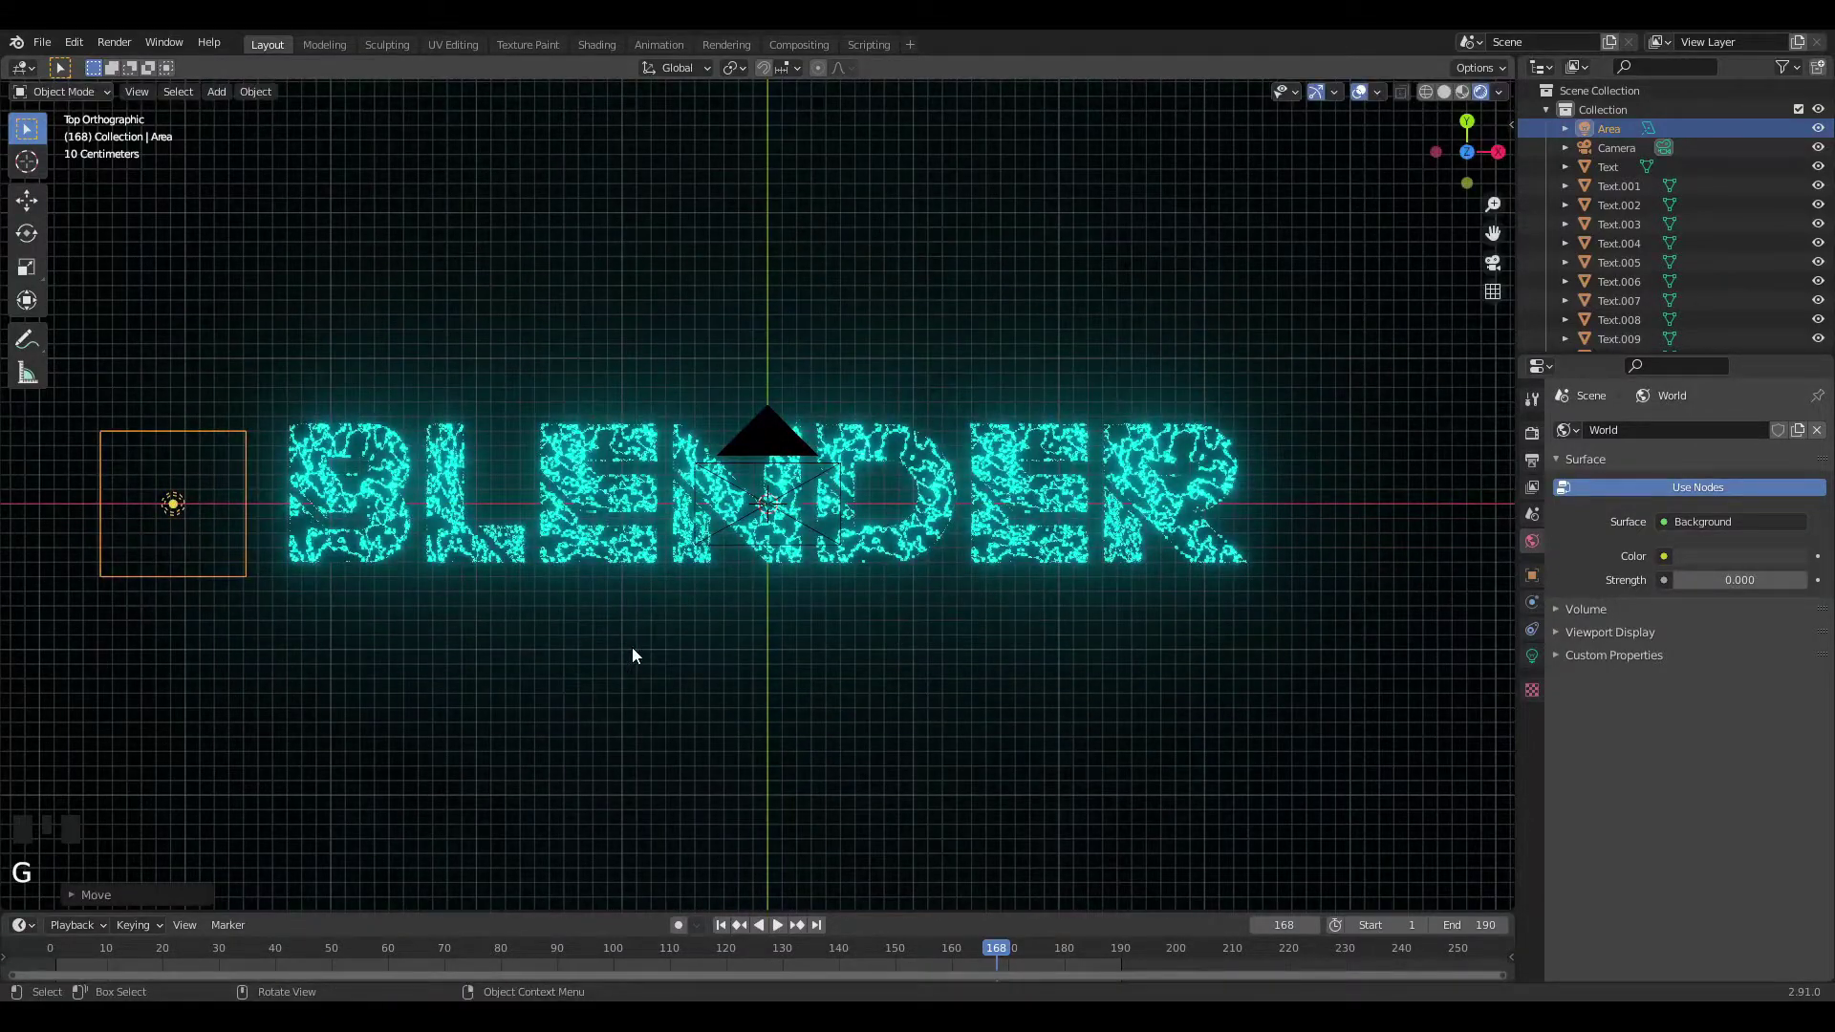
{"action": "key", "text": "KP_1"}
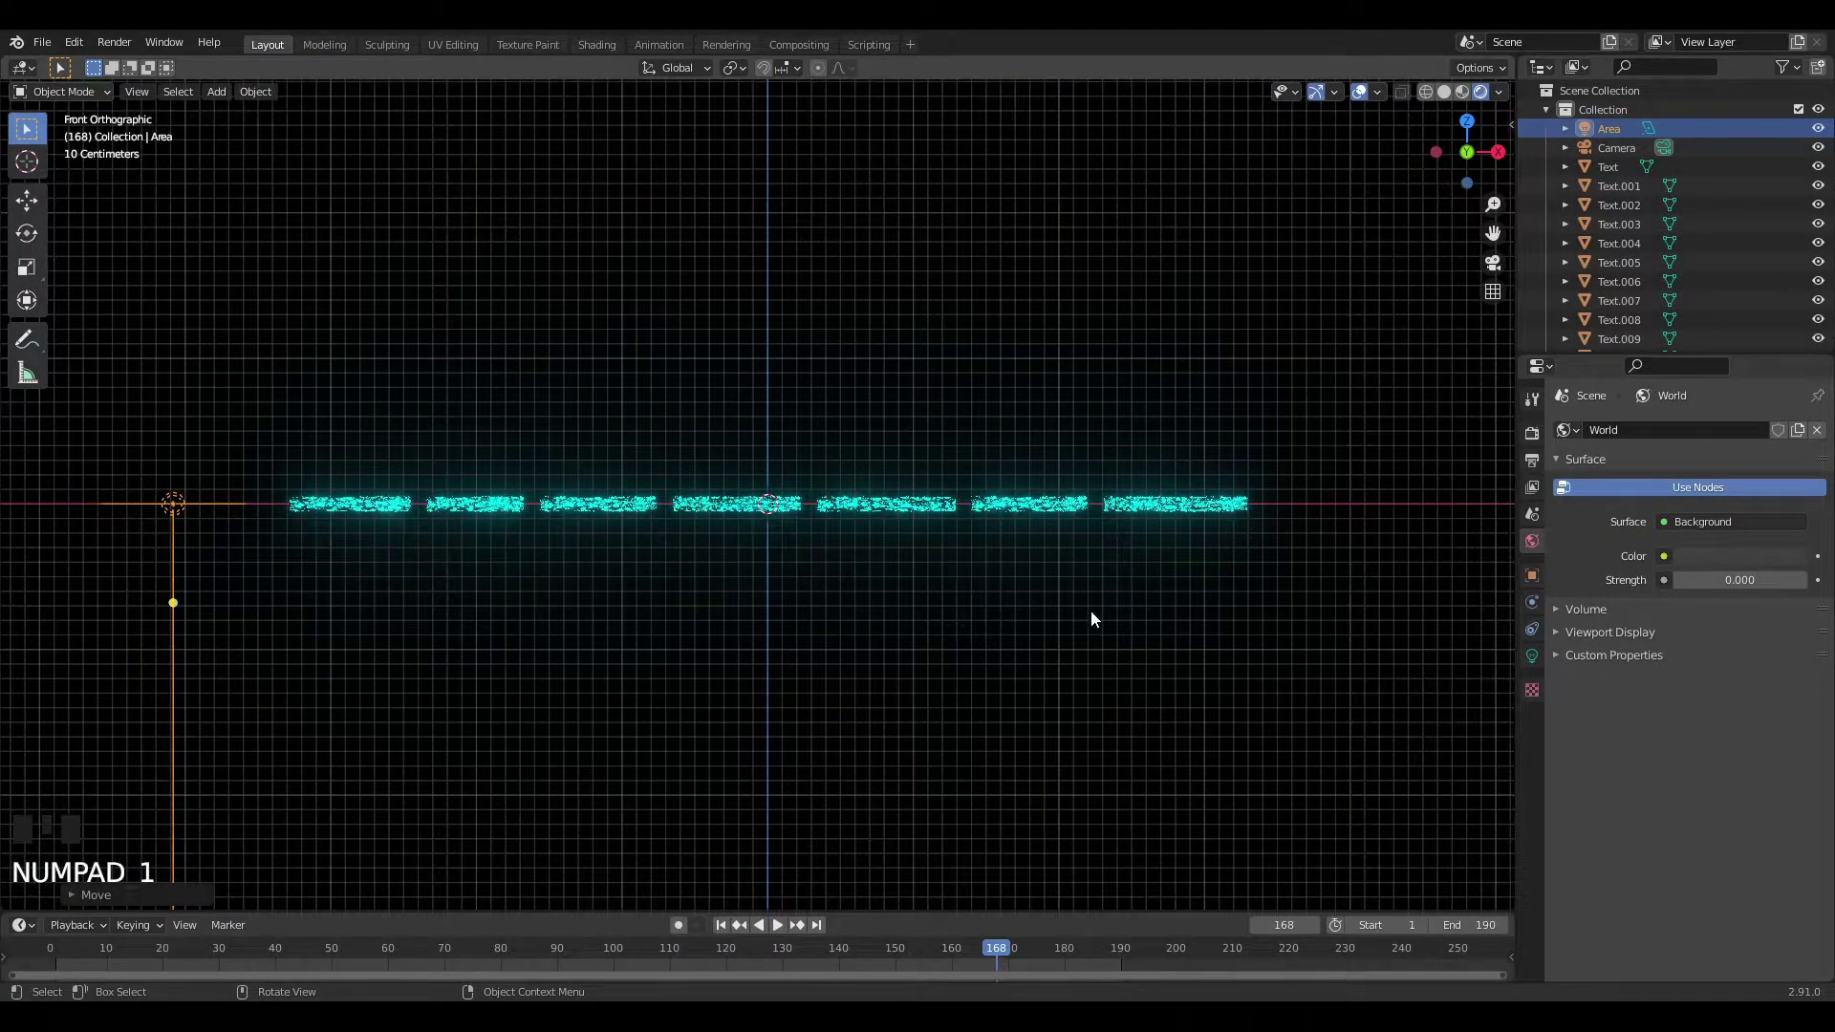
Rotate the area light toward the text and adjust its height along Z.
{"action": "key", "text": "r"}
{"action": "left_click", "coordinate": [279, 782]}
{"action": "key", "text": "g"}
{"action": "key", "text": "z"}
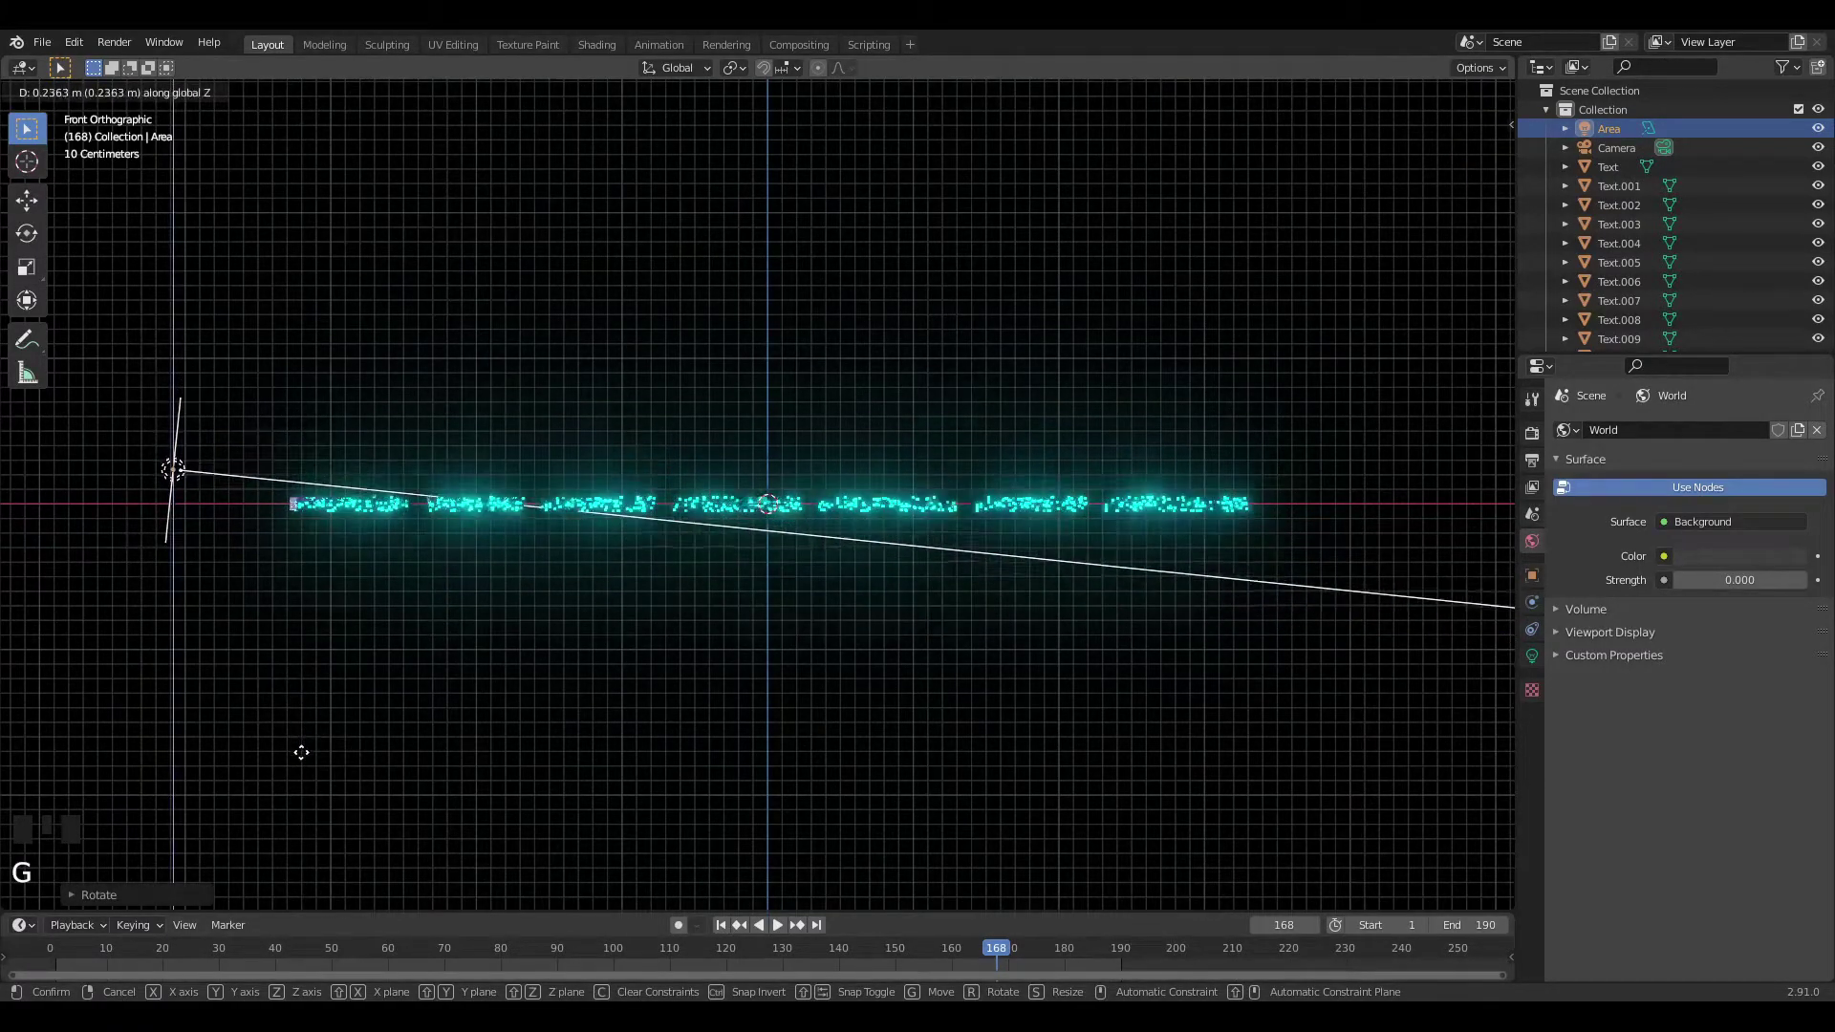
{"action": "left_click", "coordinate": [299, 749]}
Set the area light's Power to 600 W and its Shape to Disk.
{"action": "left_click", "coordinate": [1535, 656]}
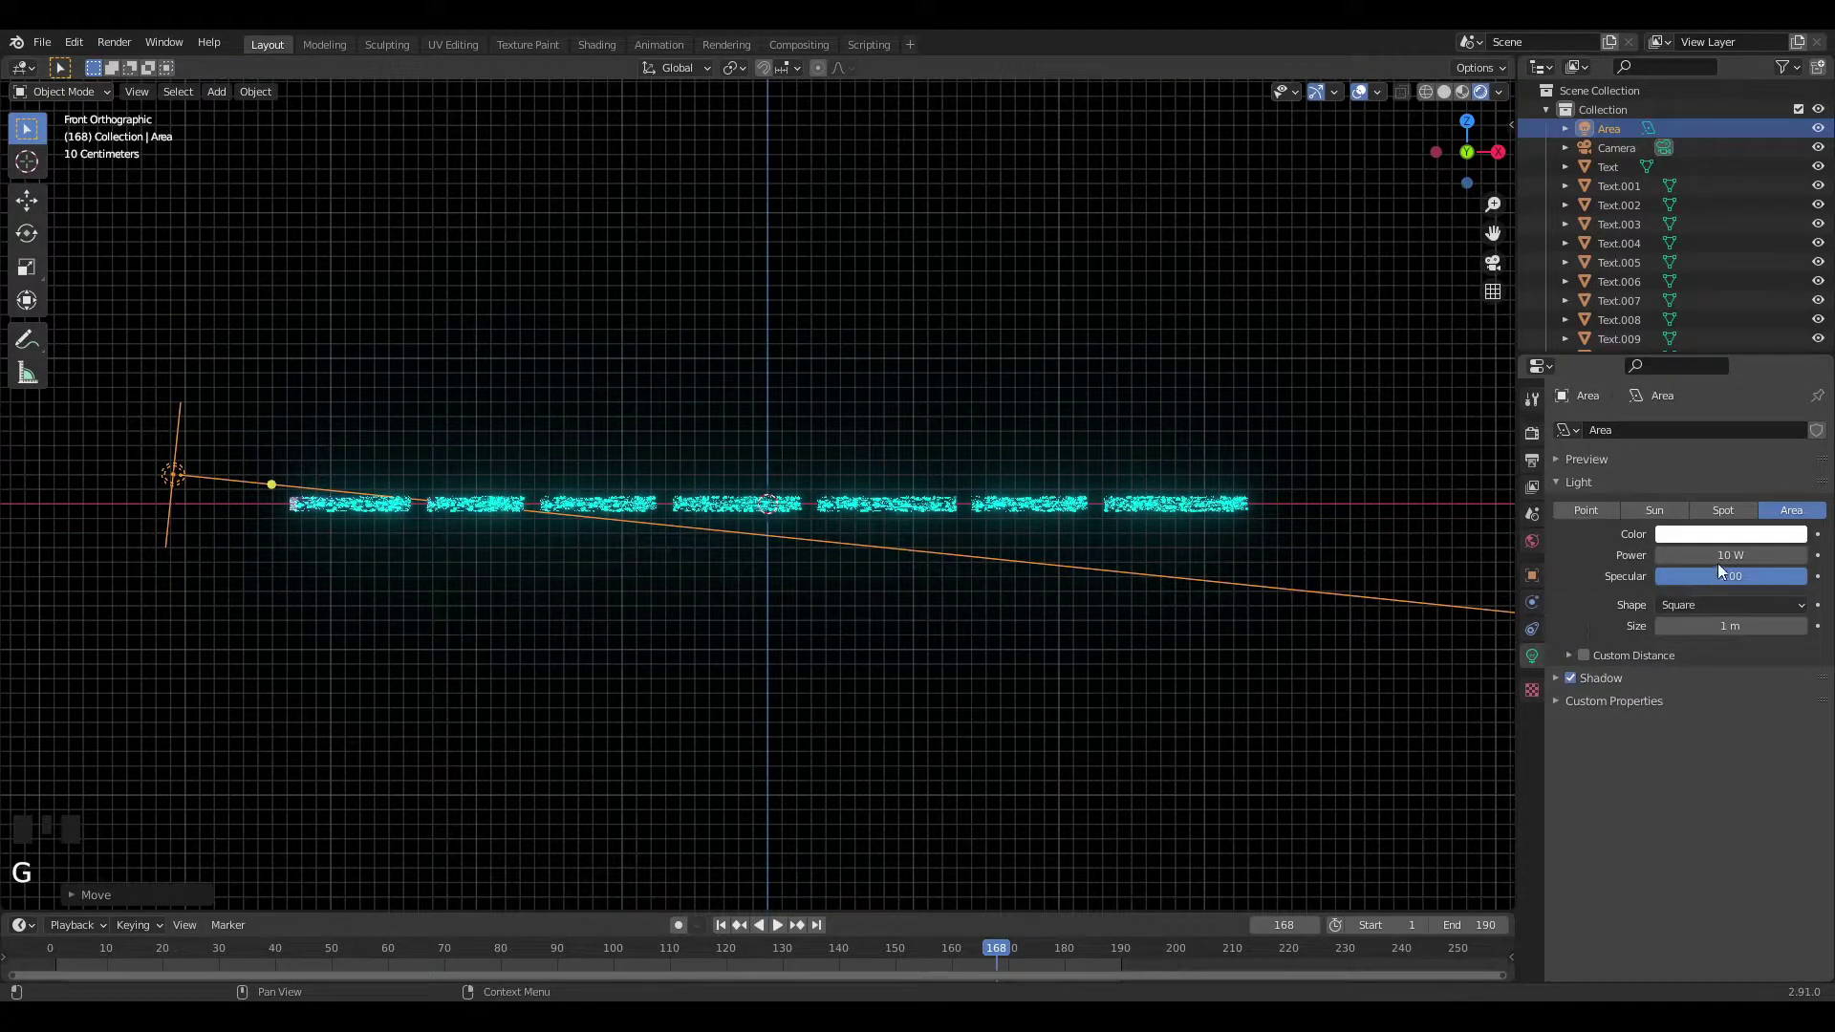
{"action": "left_click", "coordinate": [1727, 557]}
{"action": "type", "text": "600"}
{"action": "key", "text": "Return"}
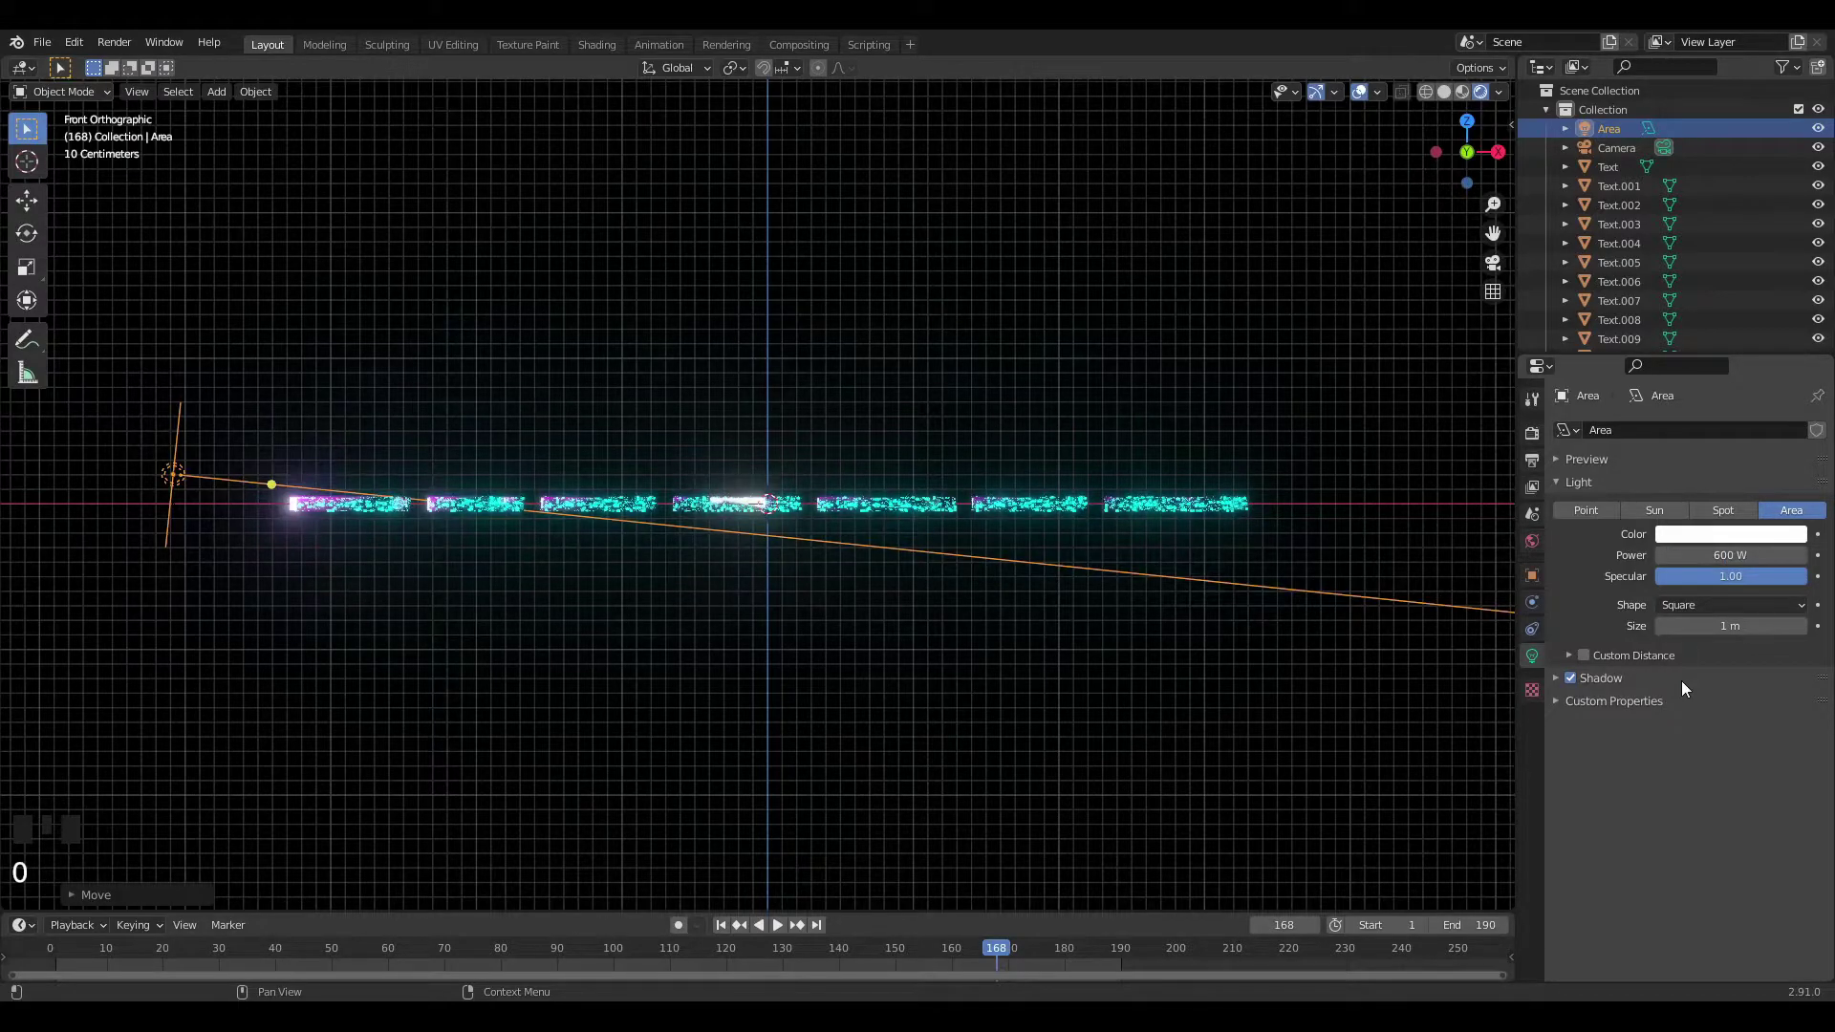
{"action": "left_click", "coordinate": [1693, 606]}
{"action": "left_click", "coordinate": [1695, 665]}
Scale the light, then in camera view move it along X nearer the letters.
{"action": "key", "text": "s"}
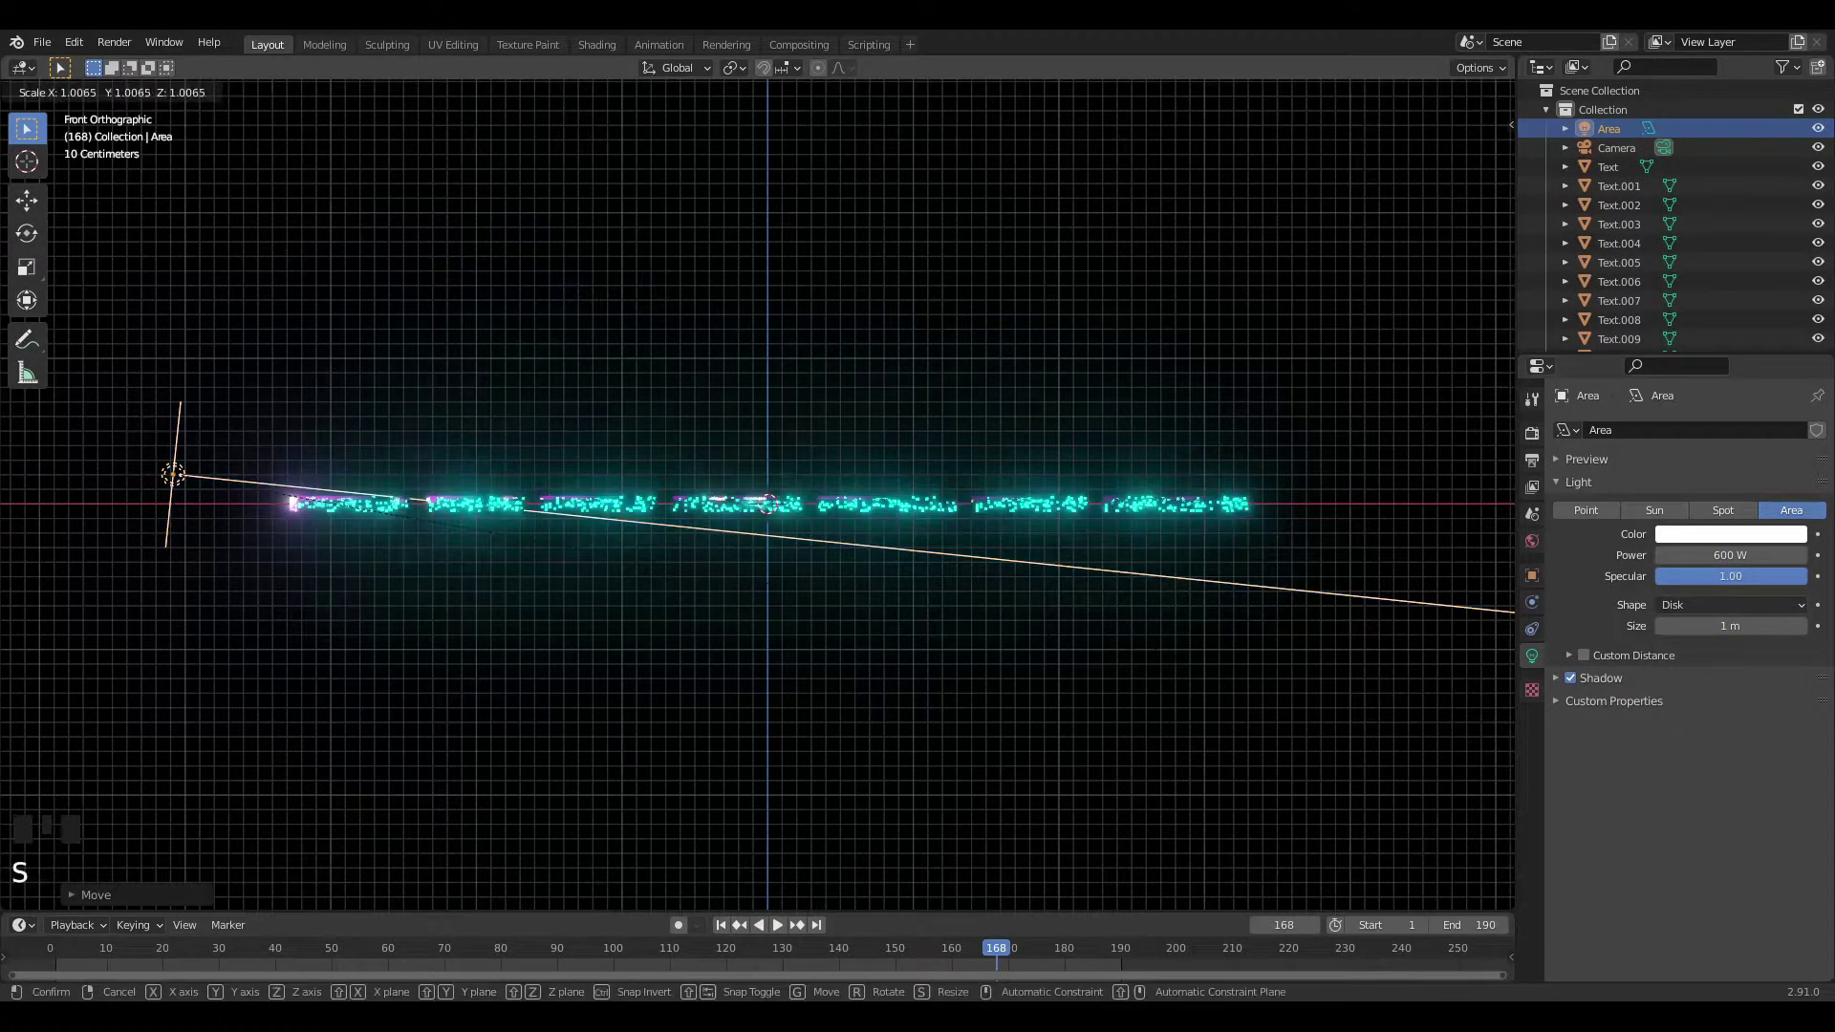
{"action": "left_click", "coordinate": [289, 428]}
{"action": "middle_click_drag", "start_coordinate": [289, 428], "coordinate": [330, 591]}
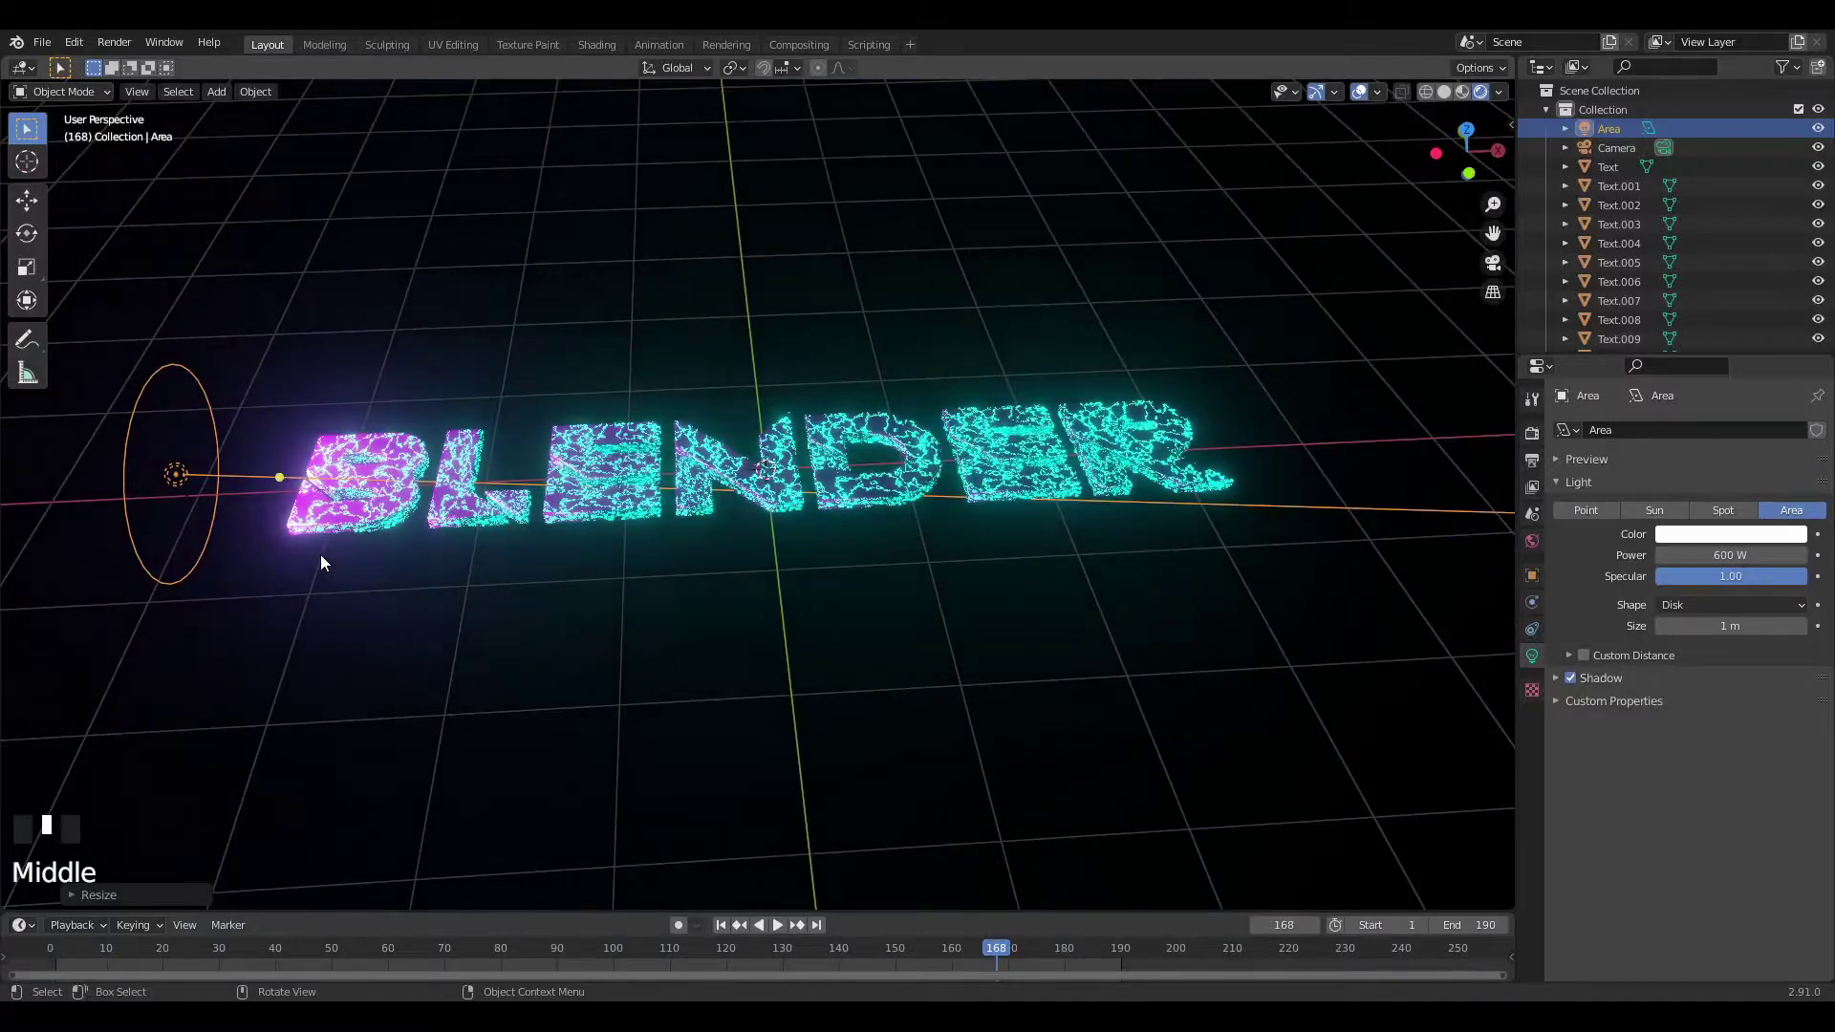
{"action": "key", "text": "KP_0"}
{"action": "key", "text": "g"}
{"action": "key", "text": "x"}
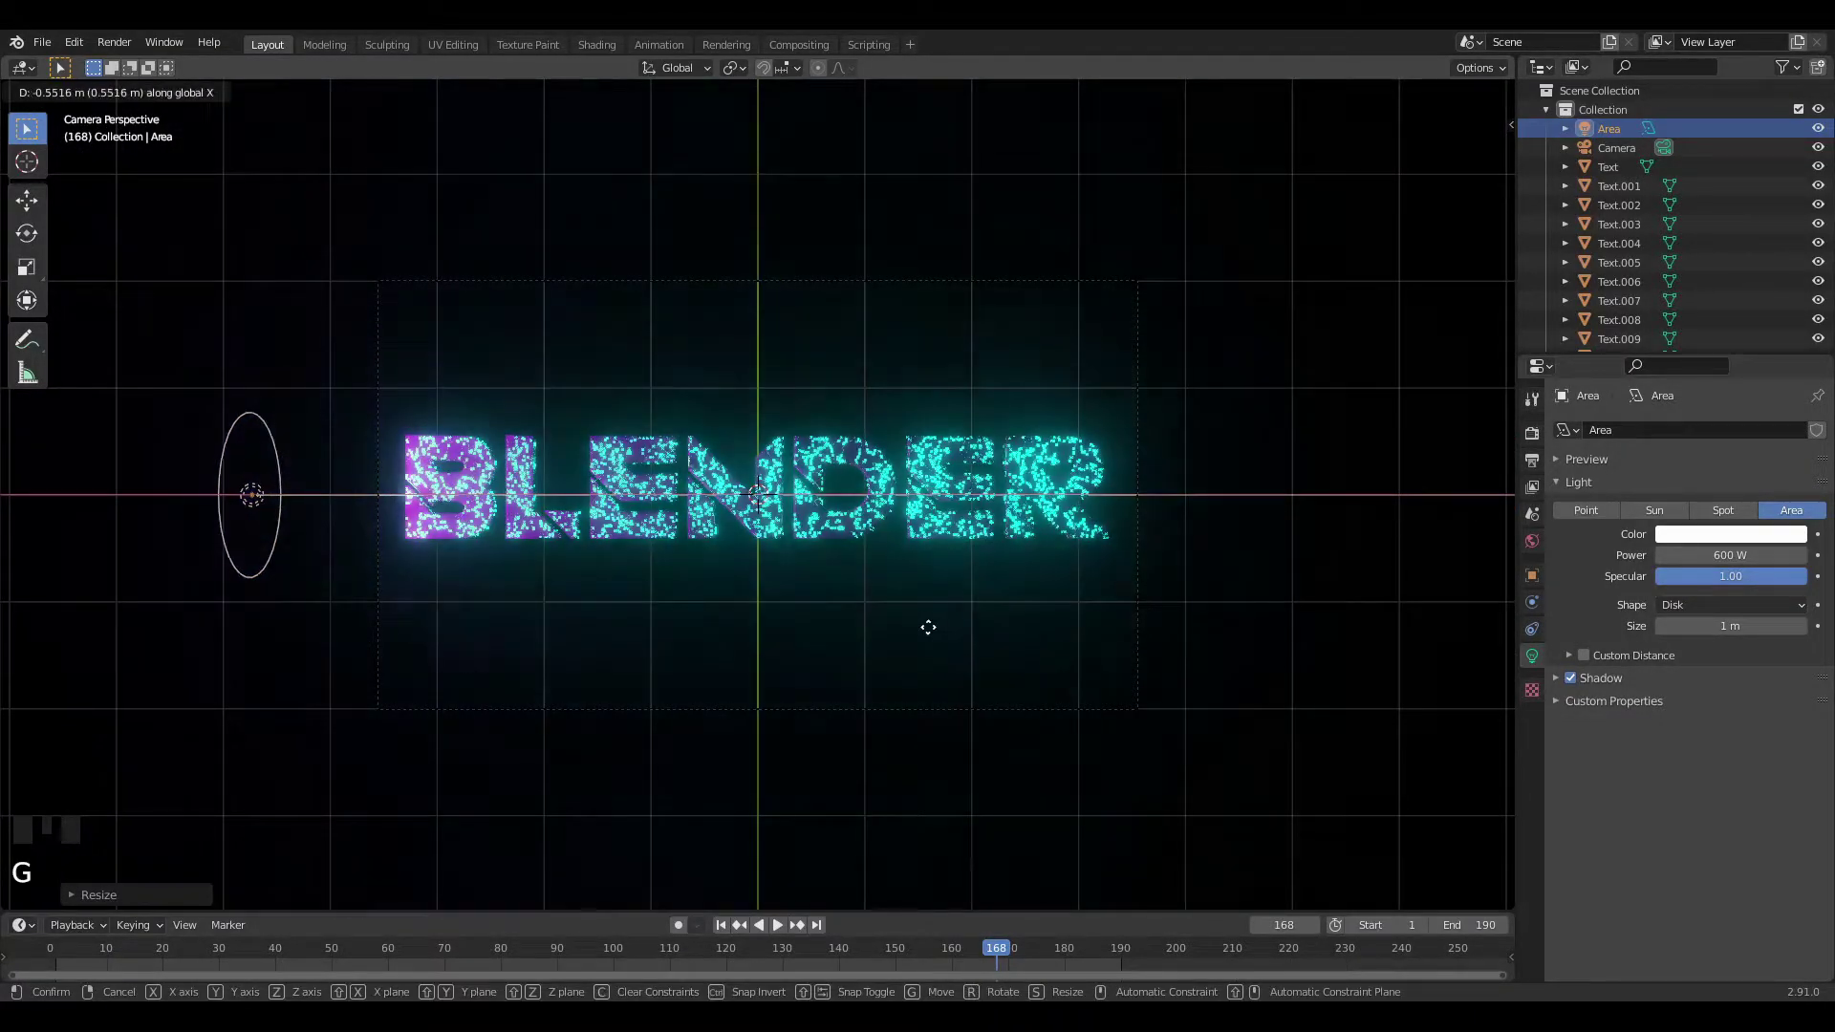
{"action": "left_click", "coordinate": [940, 618]}
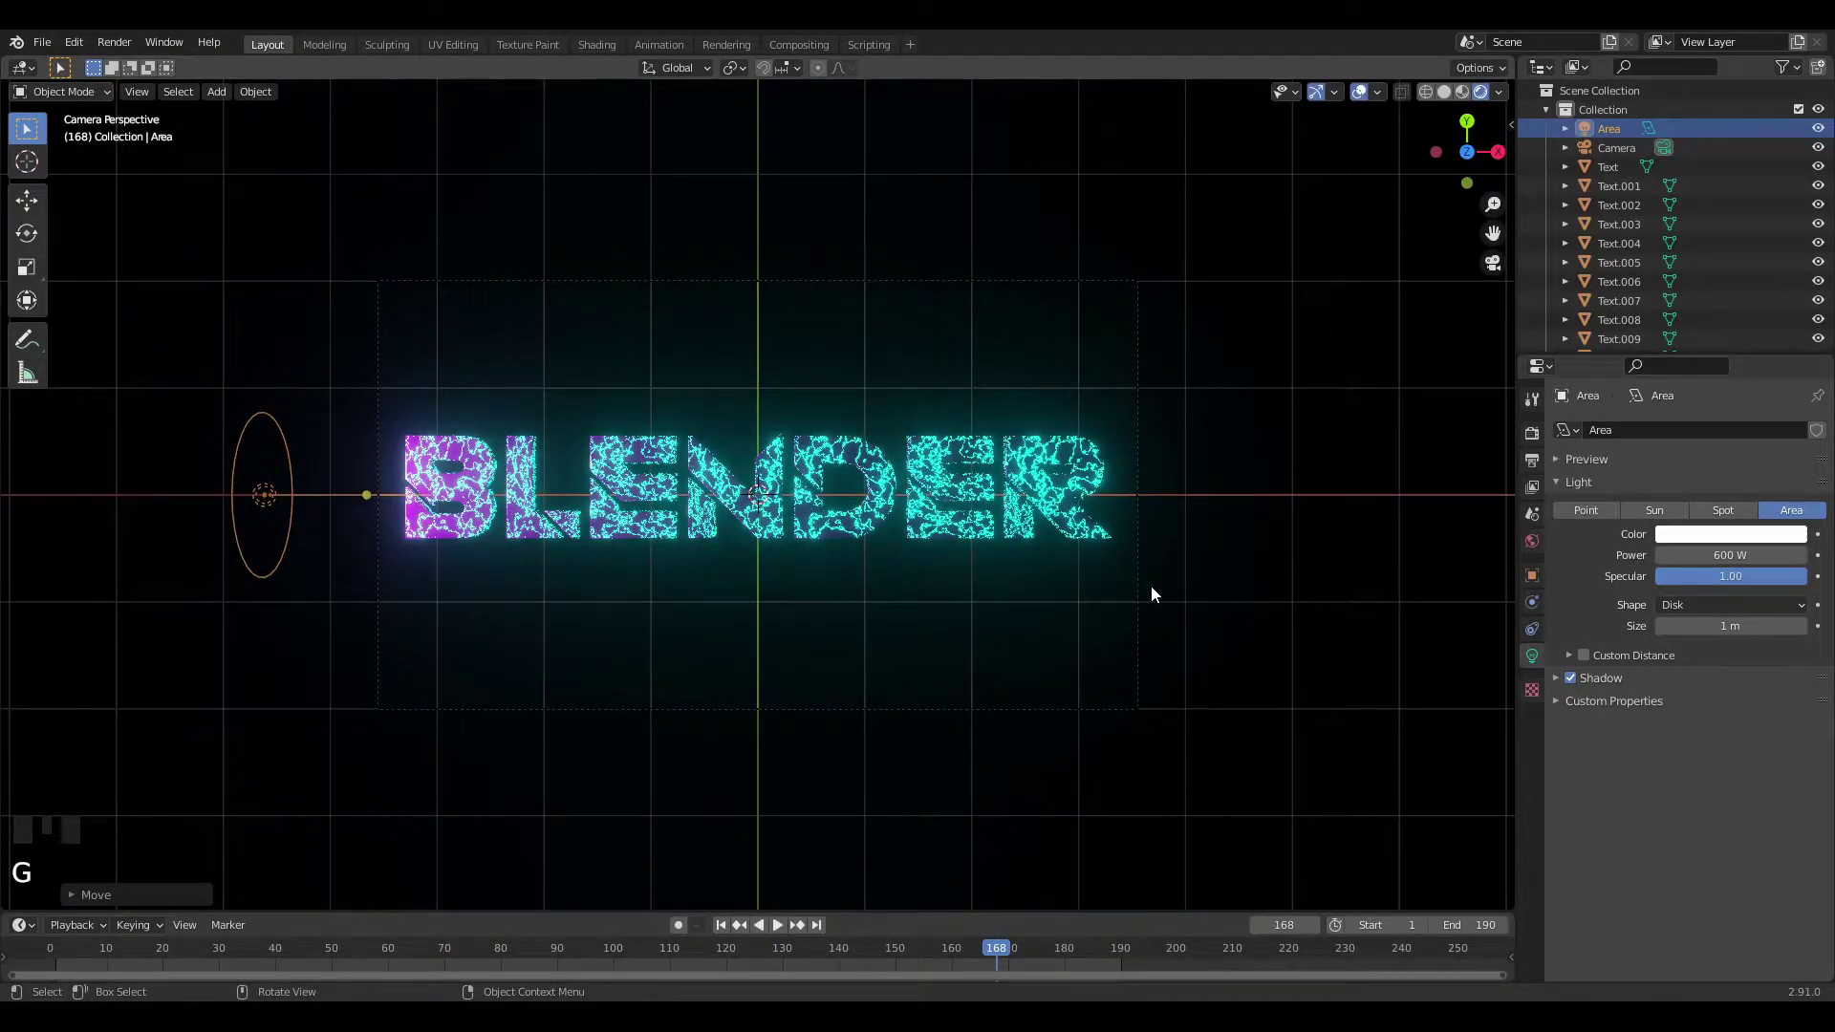
Resize and raise the light, then select the B letter with its transform panel shown.
{"action": "key", "text": "s"}
{"action": "left_click", "coordinate": [1160, 573]}
{"action": "middle_click_drag", "start_coordinate": [1161, 573], "coordinate": [1147, 500]}
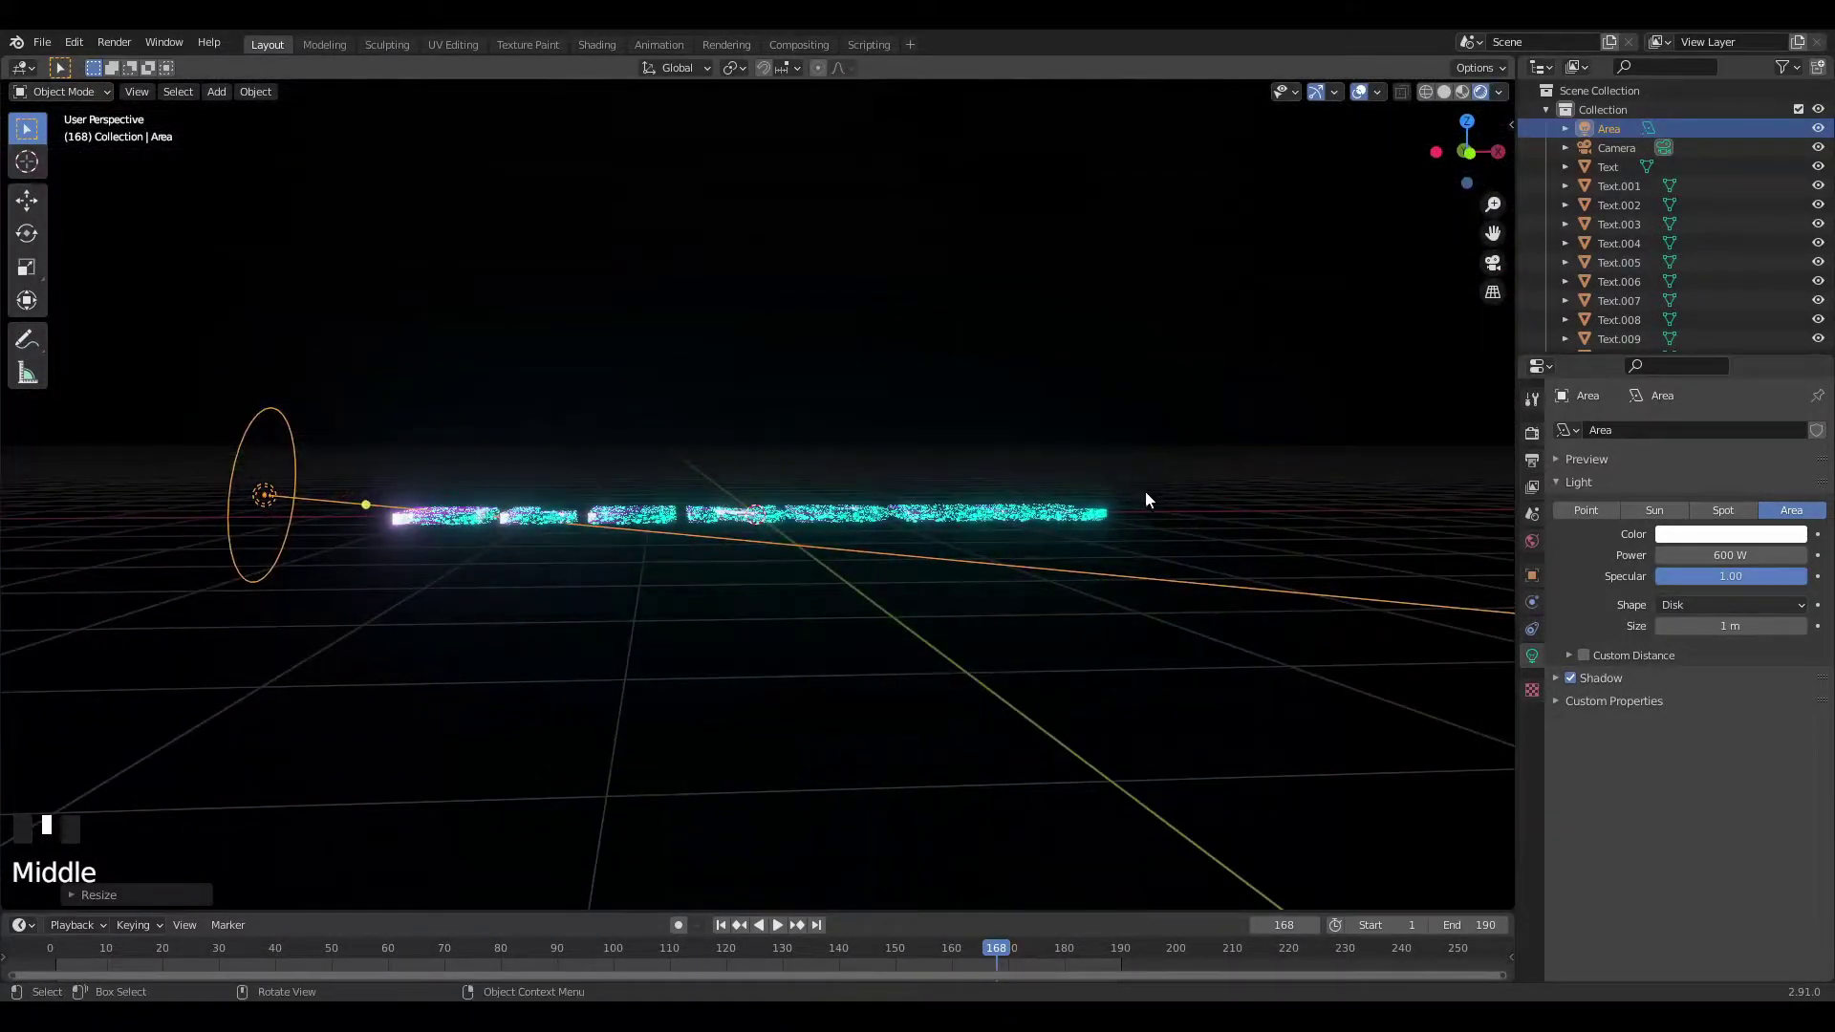
{"action": "key", "text": "g"}
{"action": "key", "text": "z"}
{"action": "left_click", "coordinate": [1149, 482]}
{"action": "key", "text": "KP_0"}
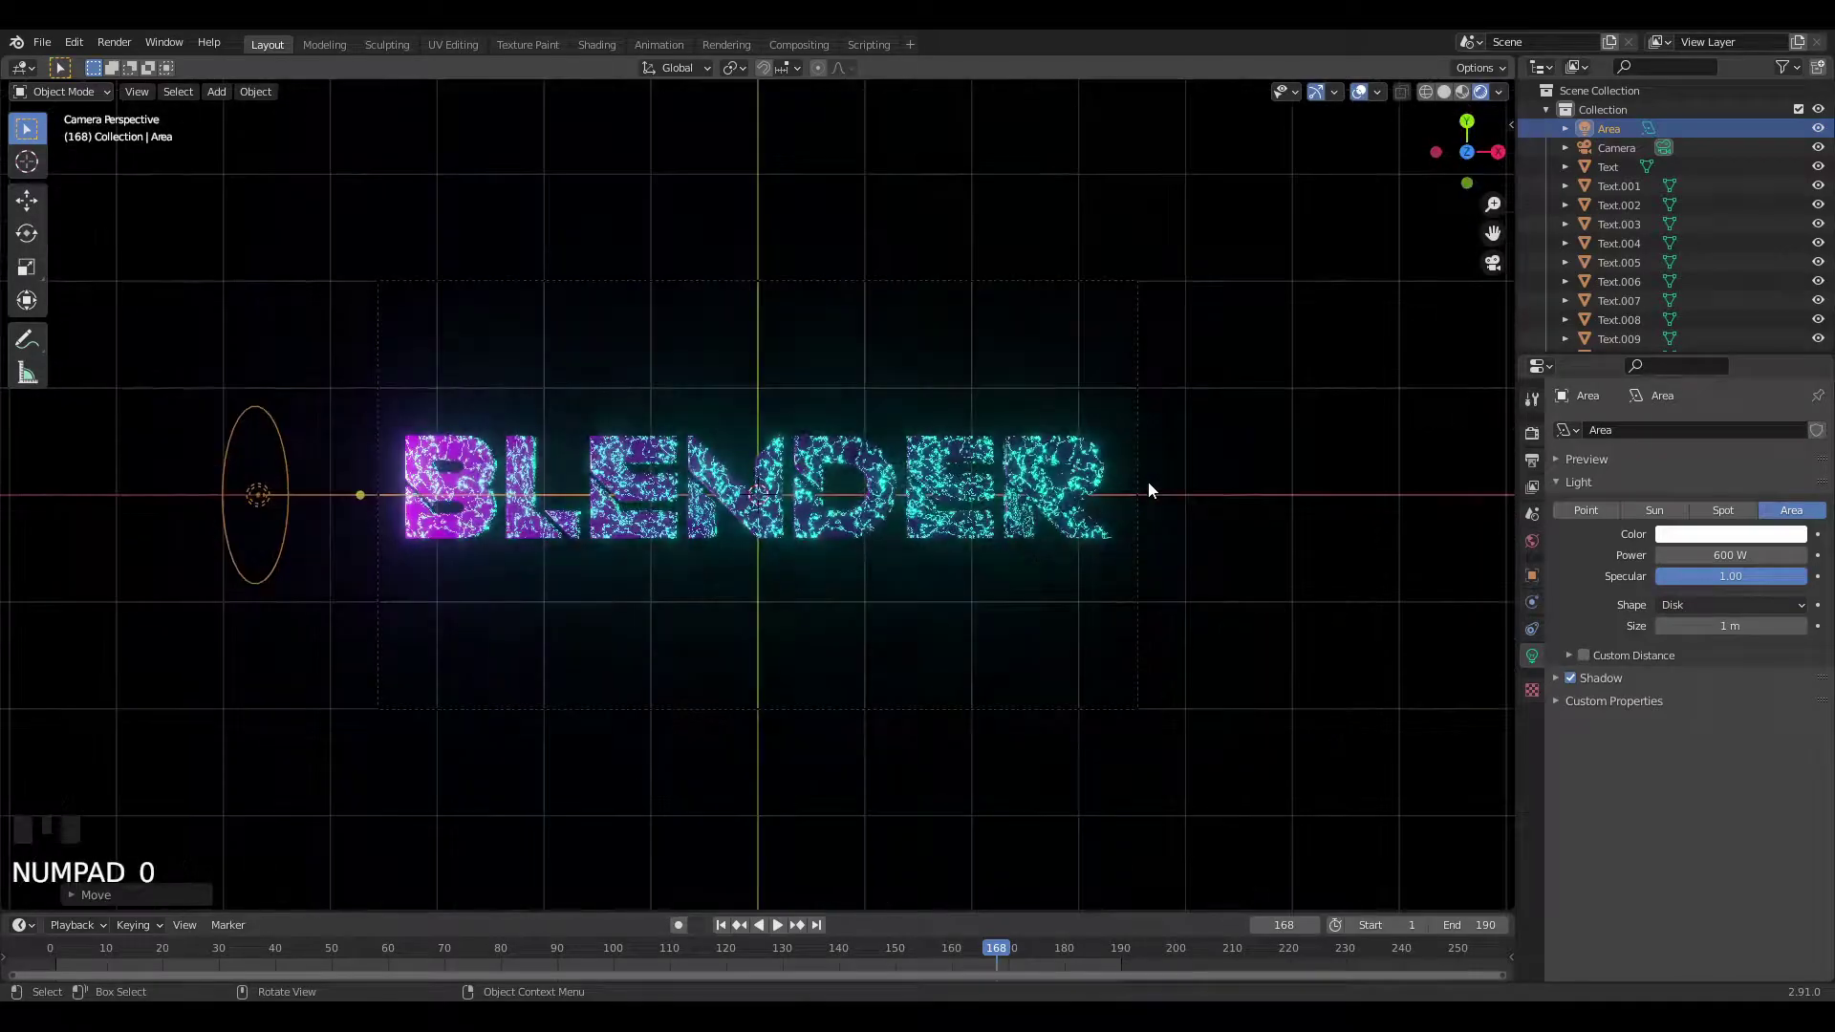
{"action": "left_click", "coordinate": [427, 494]}
{"action": "key", "text": "n"}
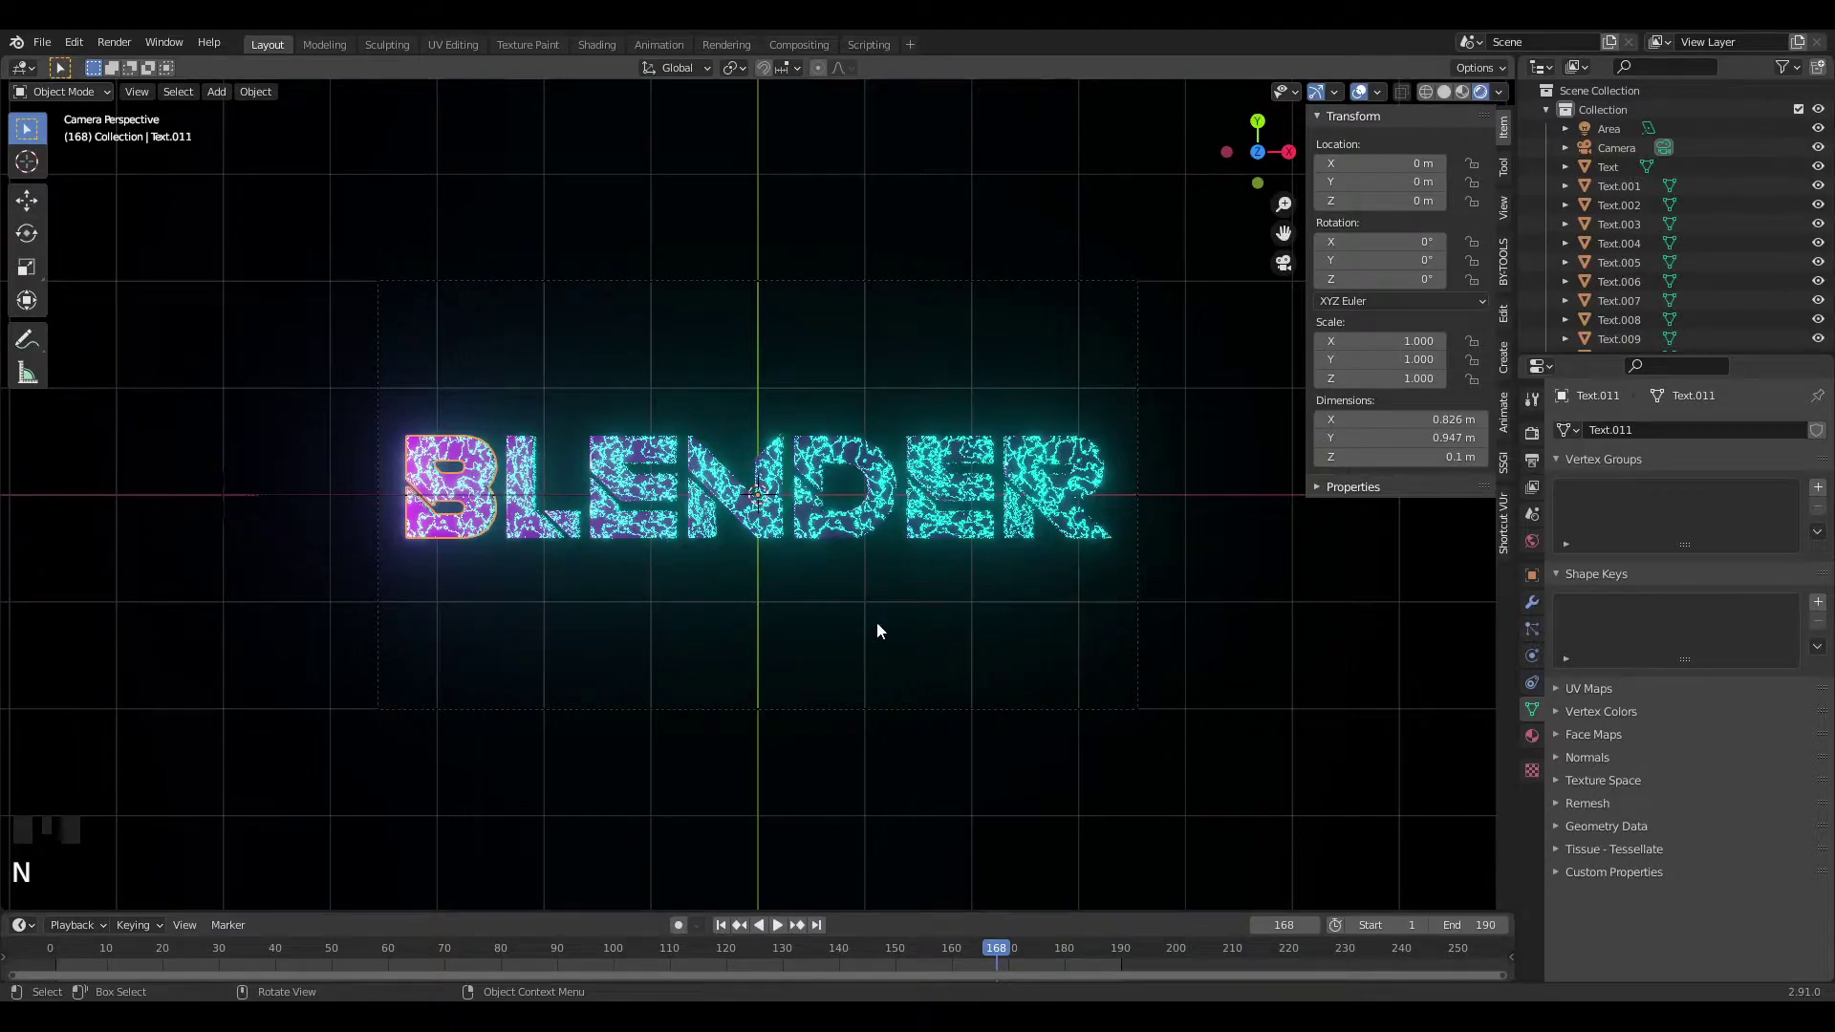
At frame 90, keyframe the X location of the B and R letters.
{"action": "triple_click", "coordinate": [554, 949]}
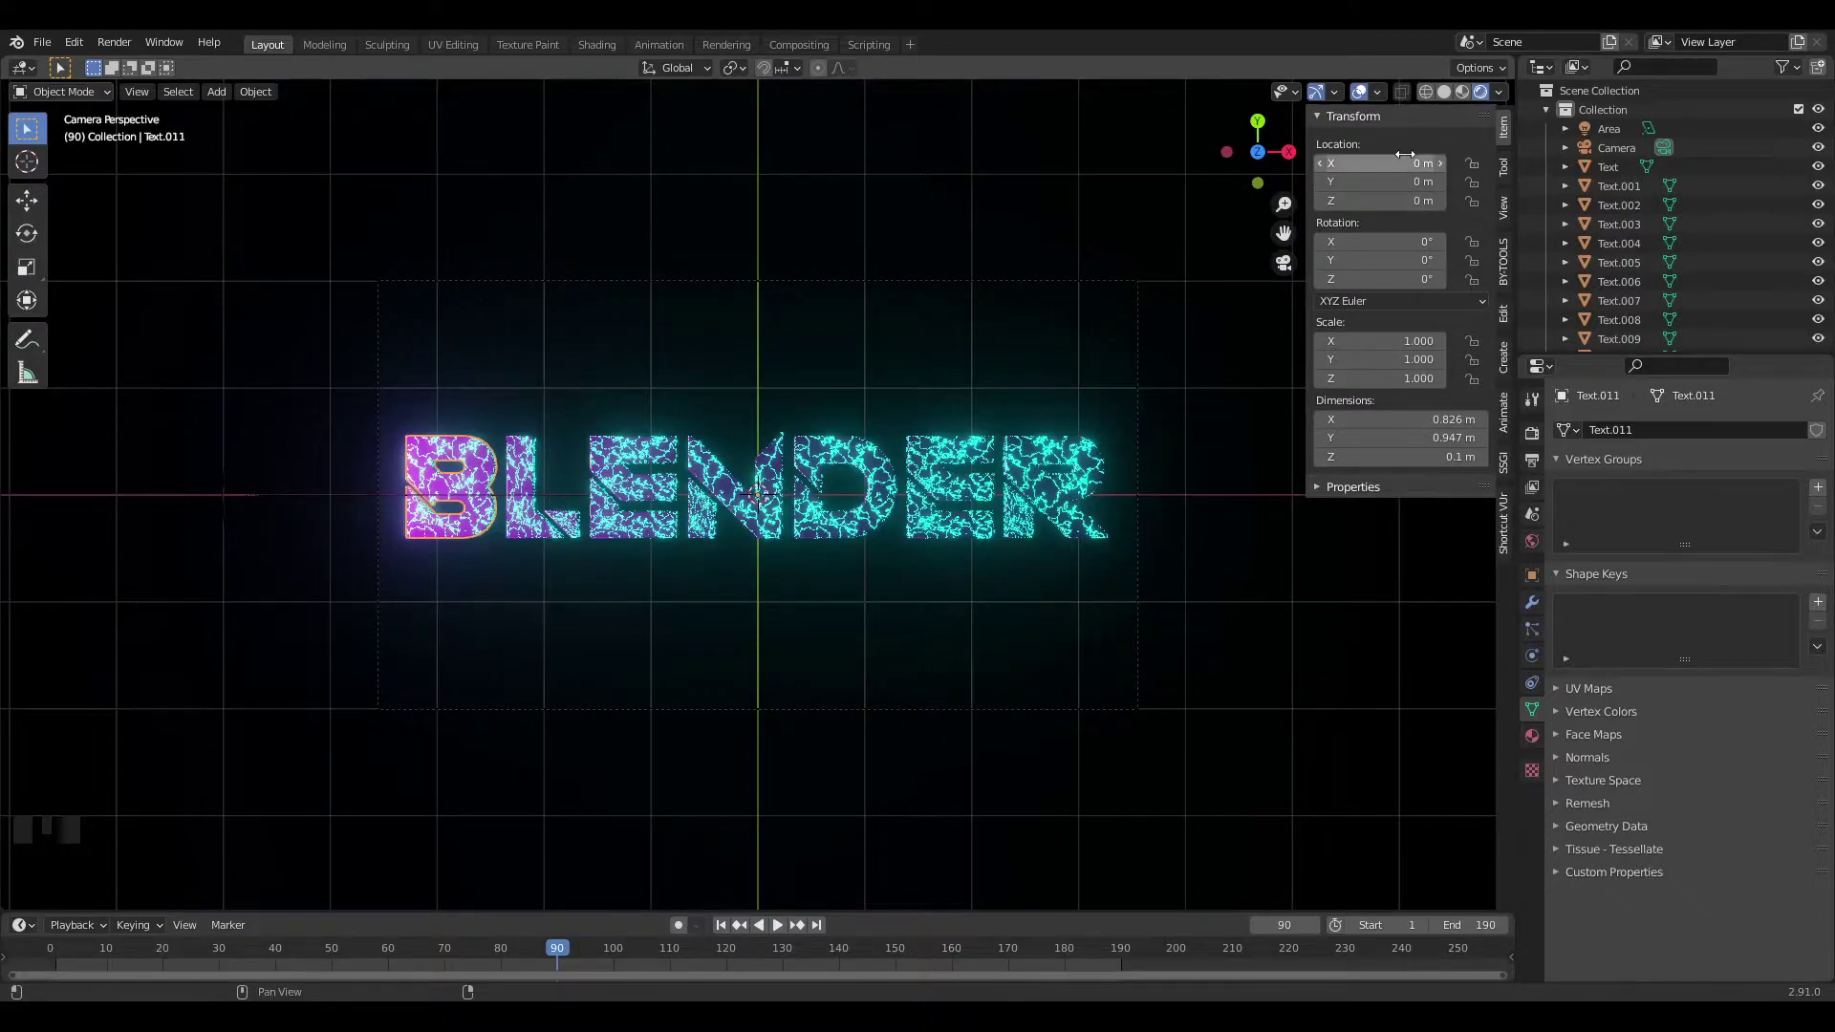
{"action": "left_click_drag", "start_coordinate": [1397, 163], "coordinate": [1391, 165]}
{"action": "key", "text": "ctrl+z"}
{"action": "right_click", "coordinate": [1392, 165]}
{"action": "right_click", "coordinate": [1376, 185]}
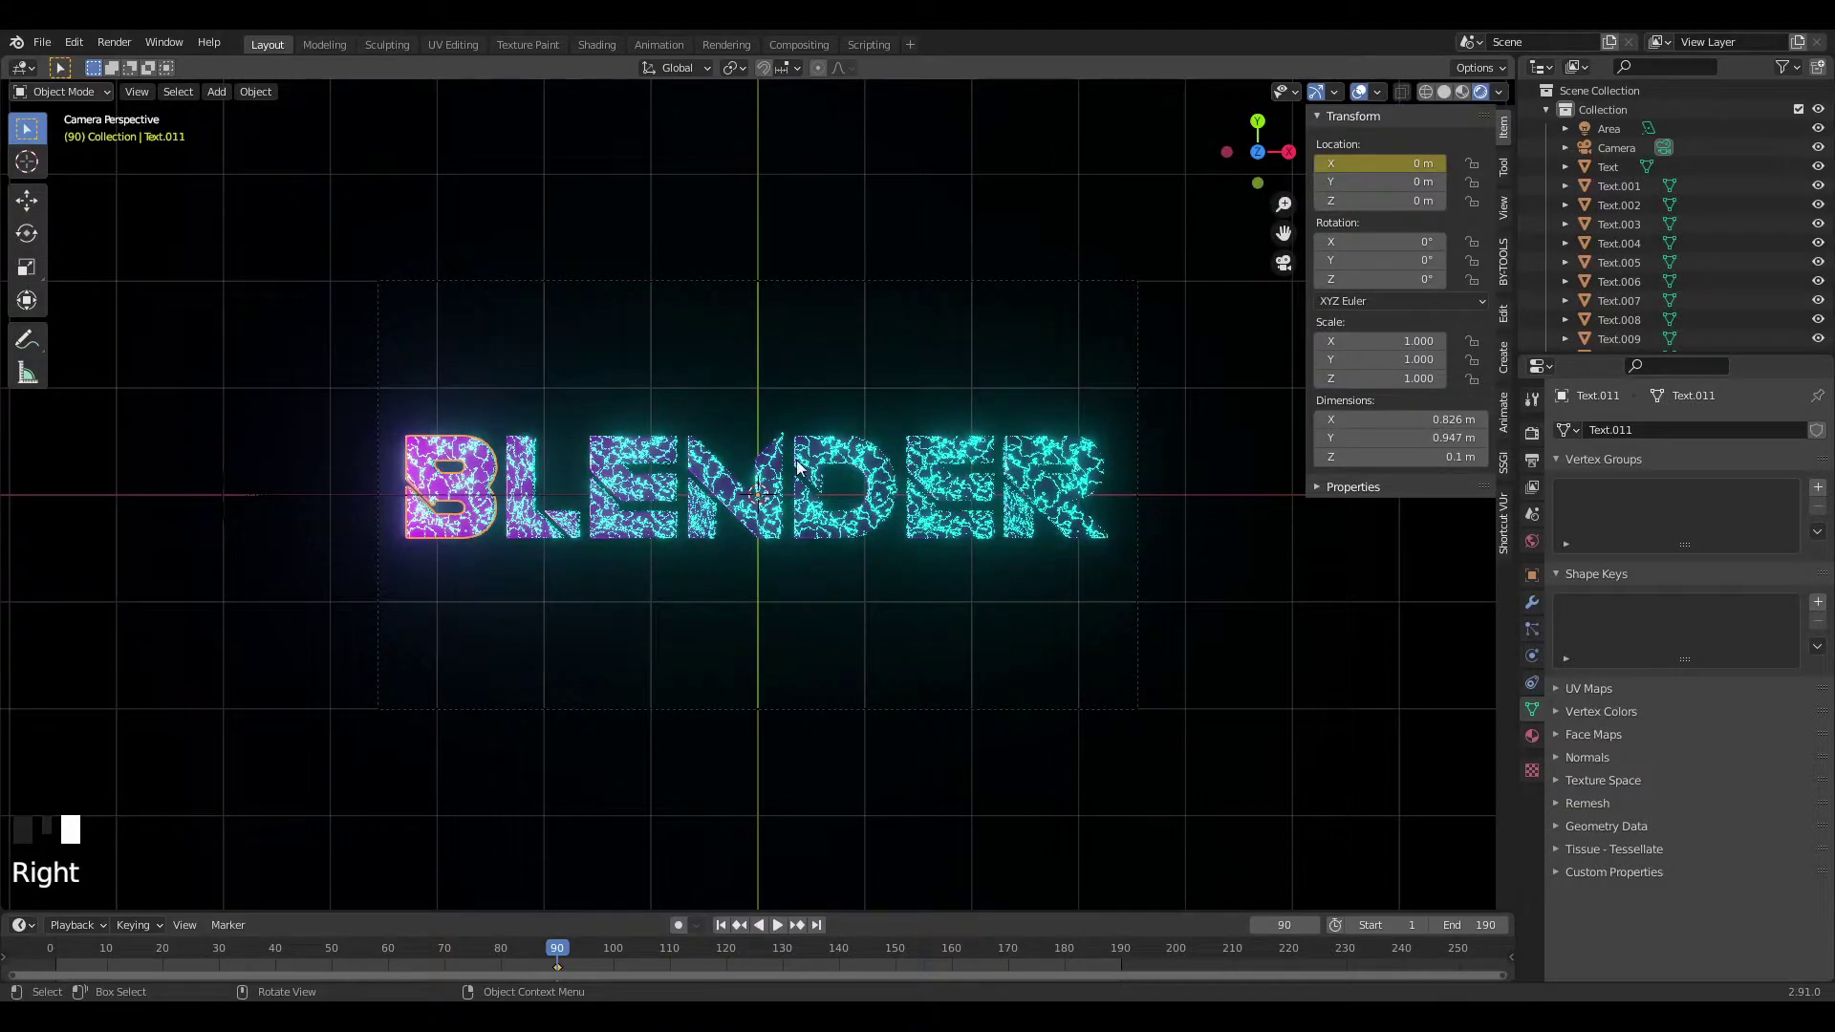
{"action": "left_click", "coordinate": [1044, 475]}
{"action": "right_click", "coordinate": [1358, 170]}
{"action": "left_click", "coordinate": [1358, 172]}
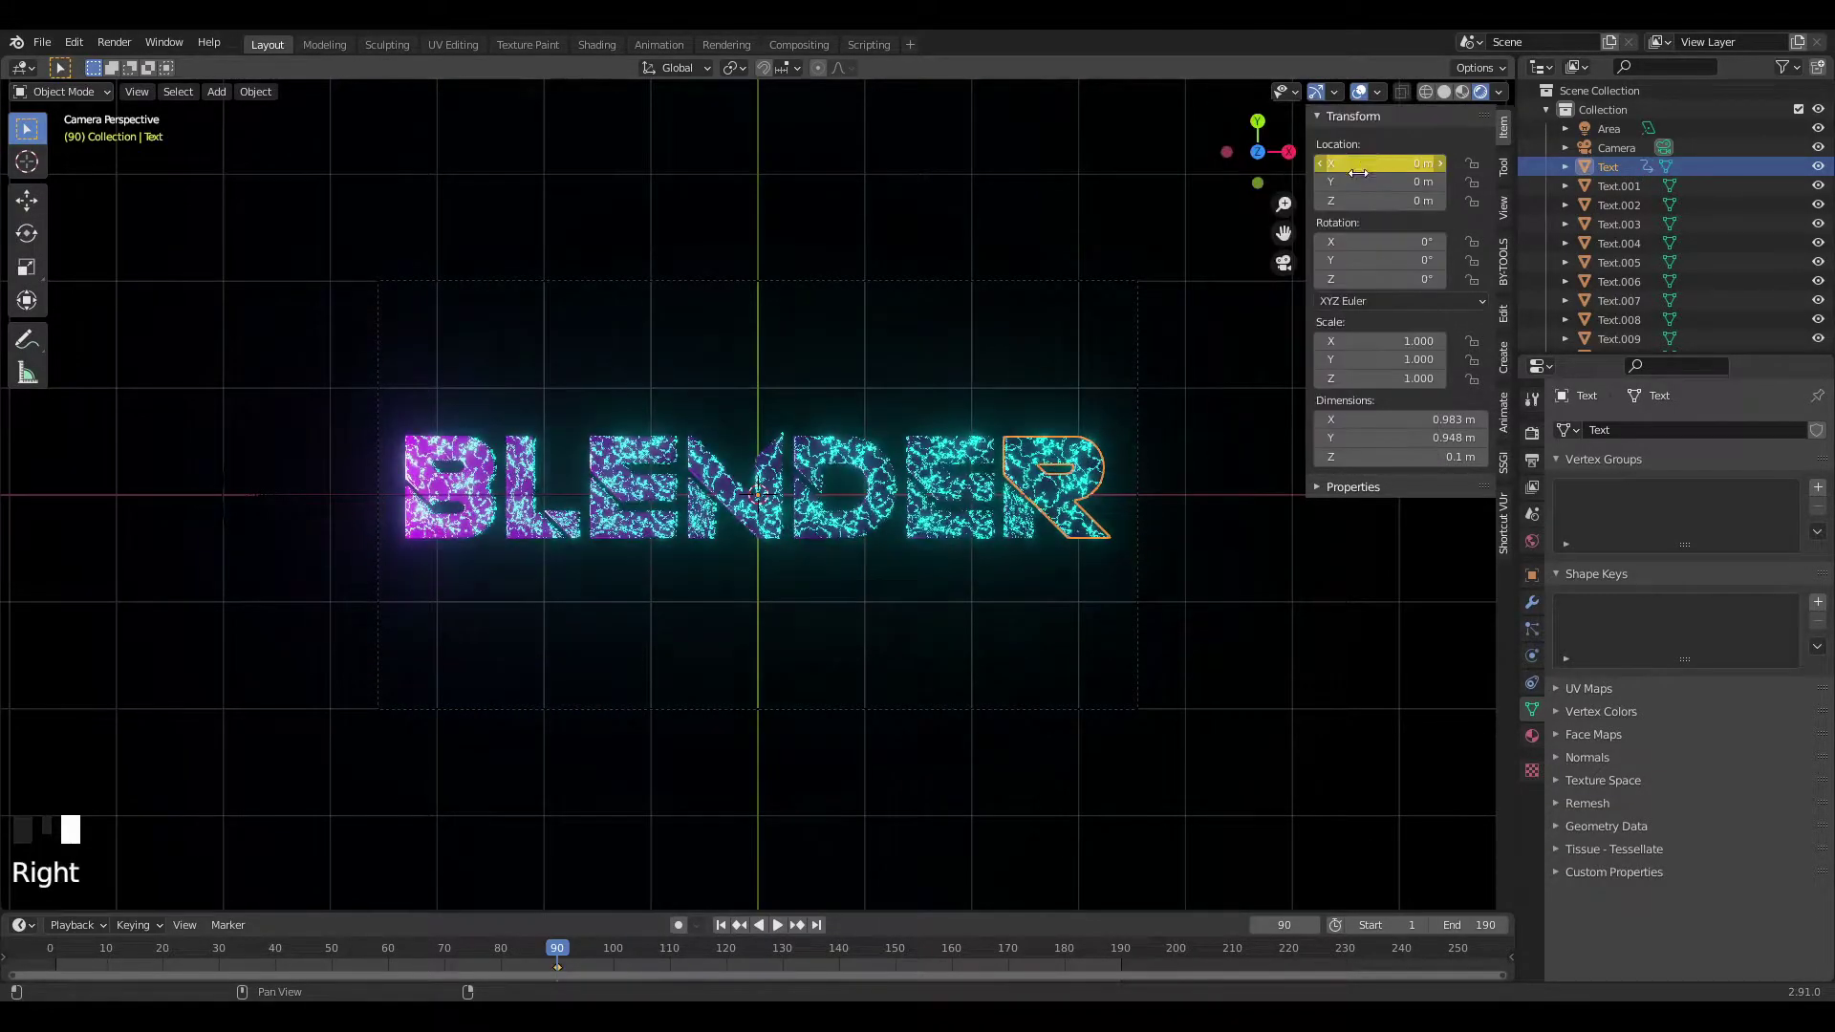
Keyframe the Y location of the L and the triangle piece at its foot.
{"action": "left_click", "coordinate": [524, 483]}
{"action": "right_click", "coordinate": [1353, 186]}
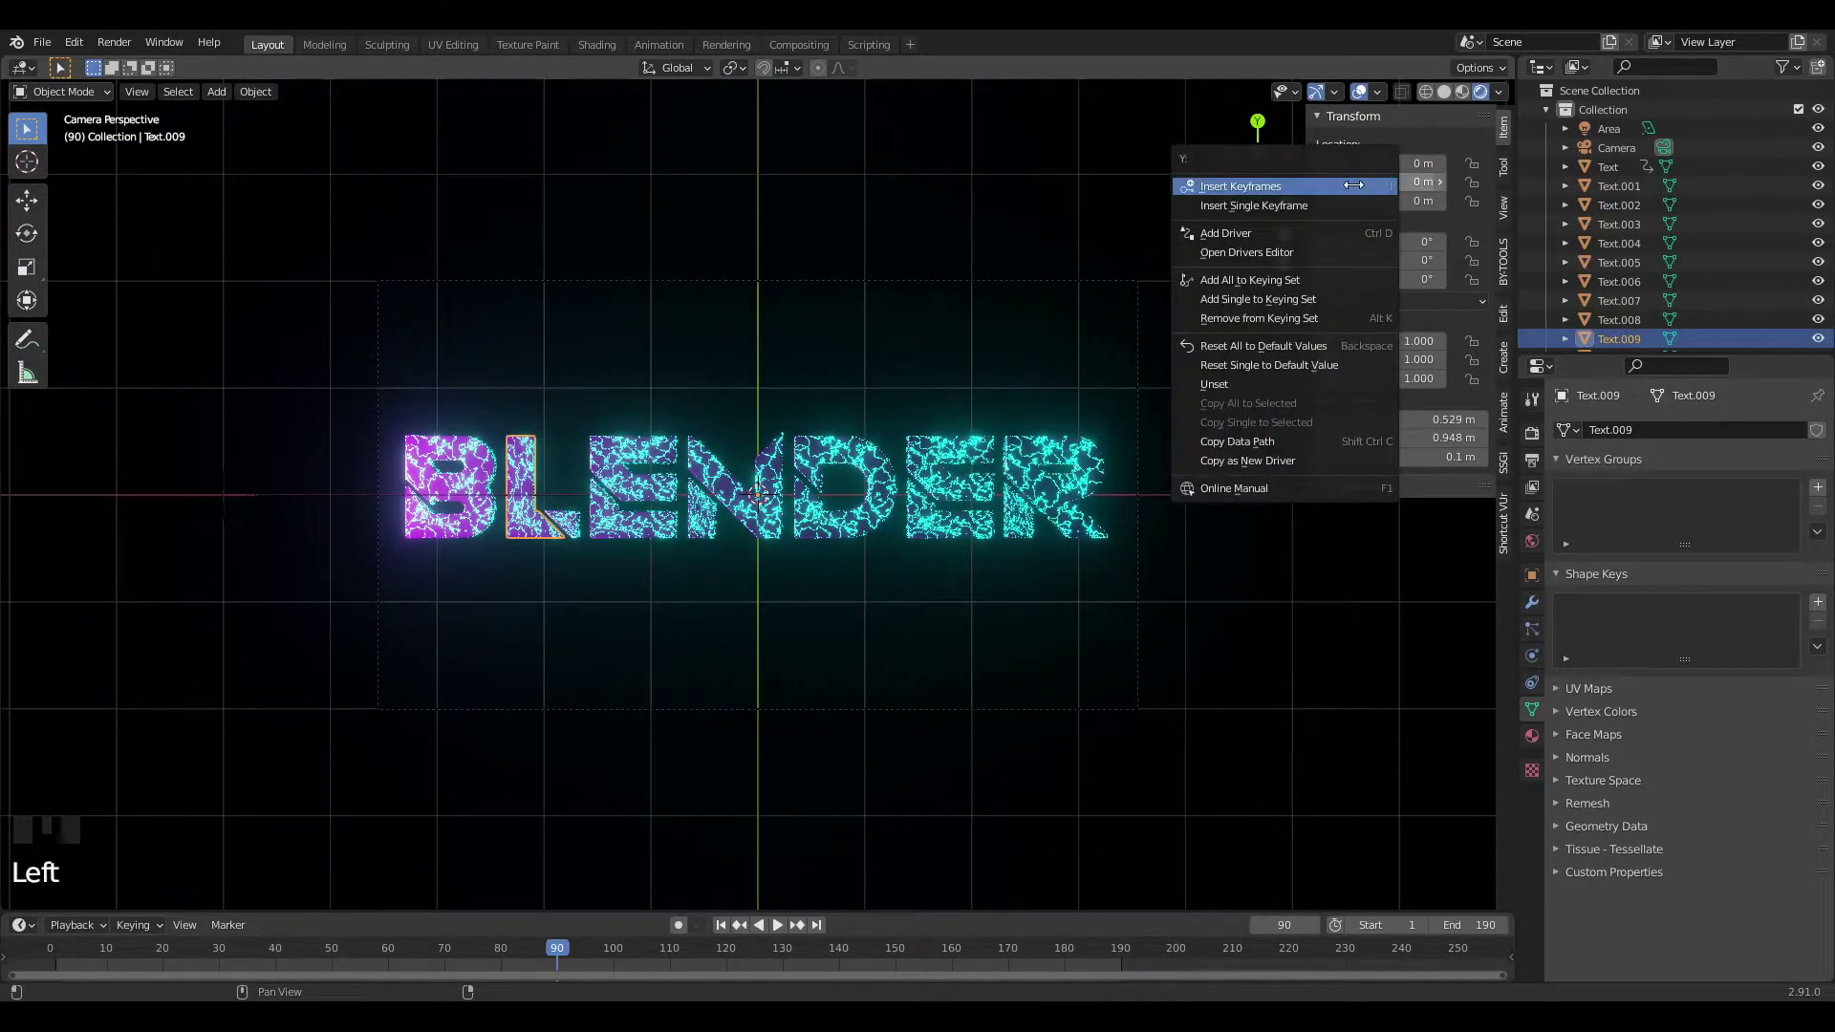
{"action": "left_click", "coordinate": [1285, 203]}
{"action": "mouse_move", "coordinate": [1373, 180]}
{"action": "left_mouse_down"}
{"action": "mouse_move", "coordinate": [1414, 182]}
{"action": "mouse_move", "coordinate": [1373, 181]}
{"action": "left_mouse_up"}
{"action": "key", "text": "ctrl+a"}
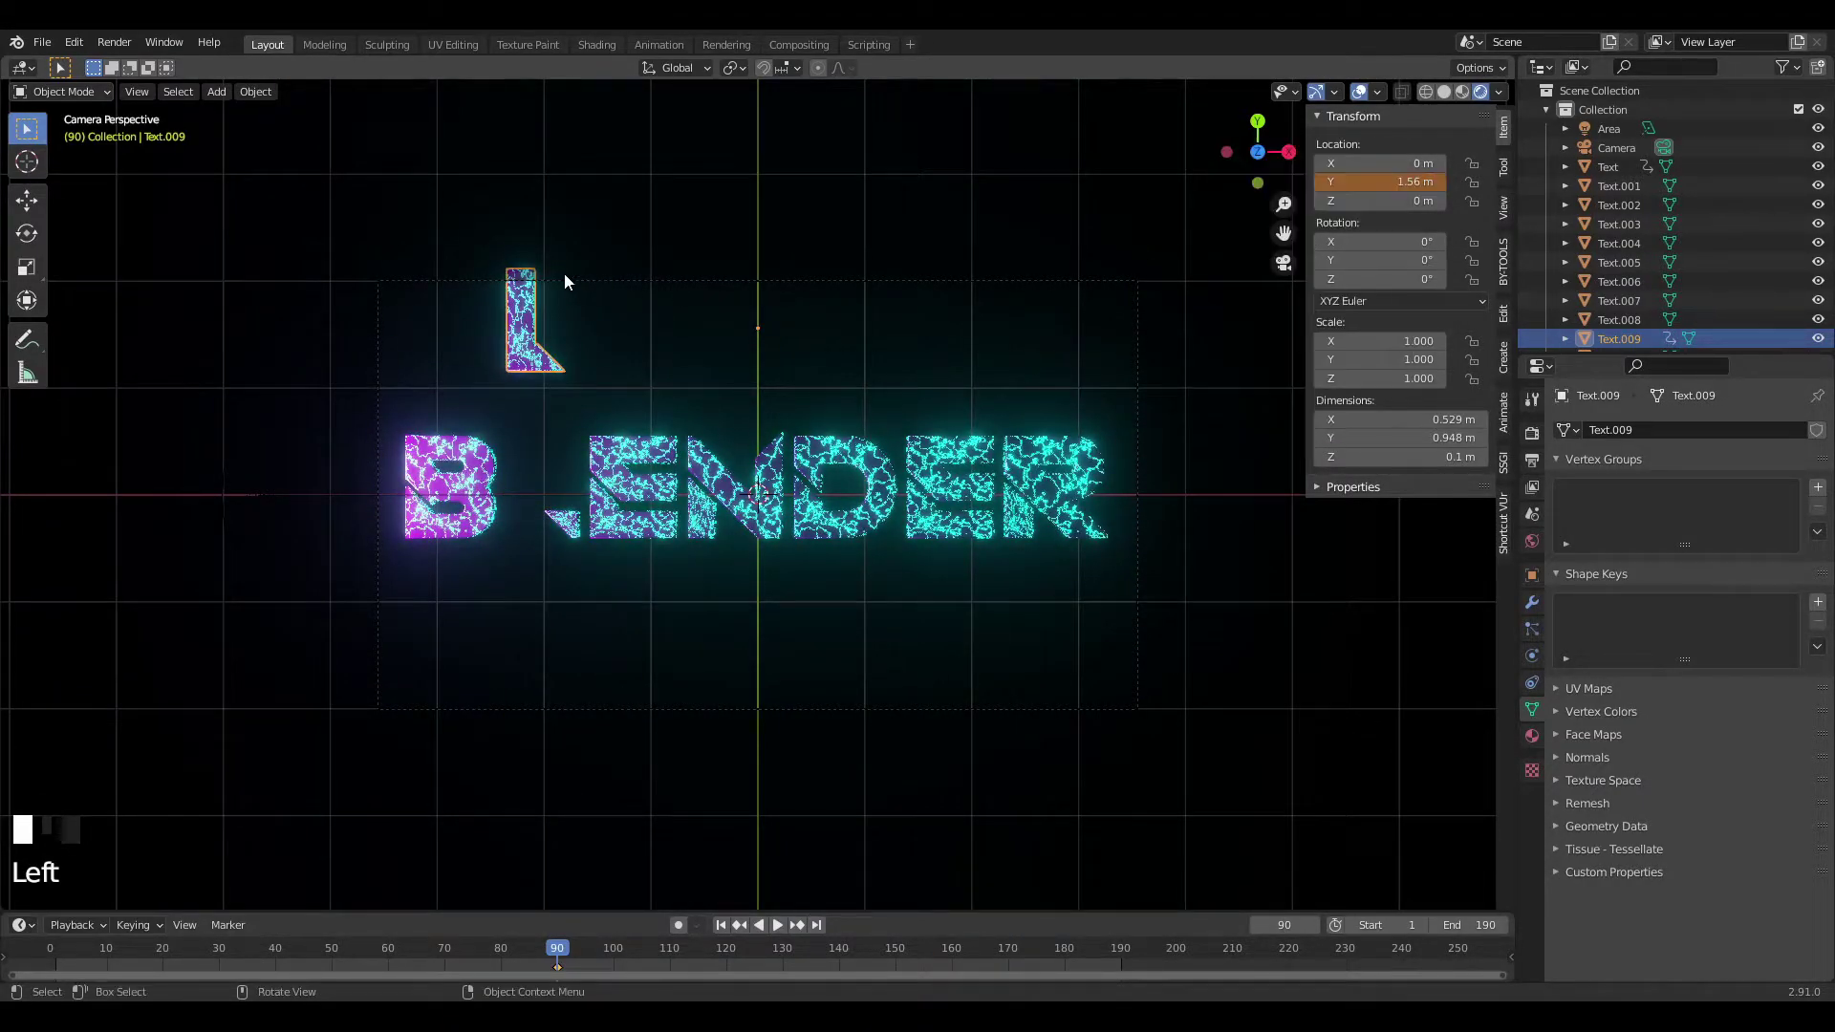
{"action": "key", "text": "ctrl+z"}
{"action": "left_click", "coordinate": [560, 523]}
{"action": "mouse_move", "coordinate": [1405, 181]}
{"action": "left_mouse_down"}
{"action": "mouse_move", "coordinate": [1462, 182]}
{"action": "mouse_move", "coordinate": [1408, 185]}
{"action": "left_mouse_up"}
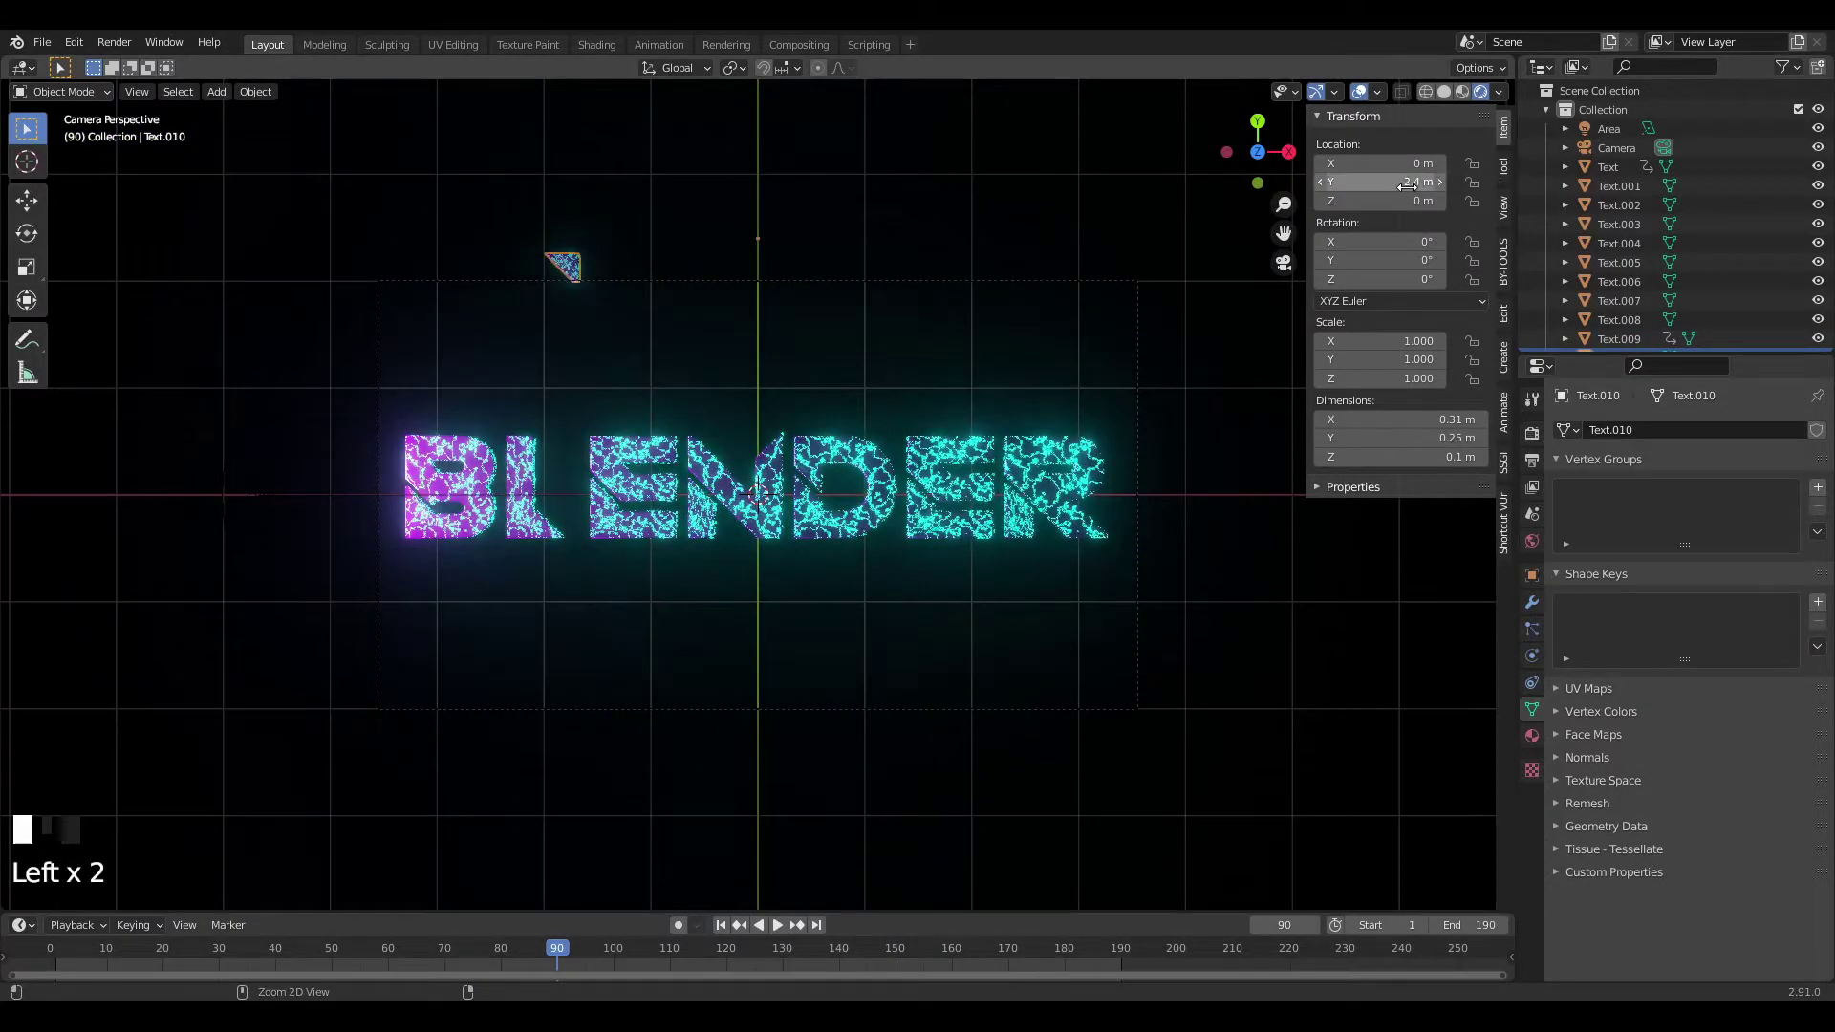
{"action": "right_click", "coordinate": [1403, 185]}
Keyframe the locations of the top and lower pieces of both E letters.
{"action": "left_click", "coordinate": [591, 465]}
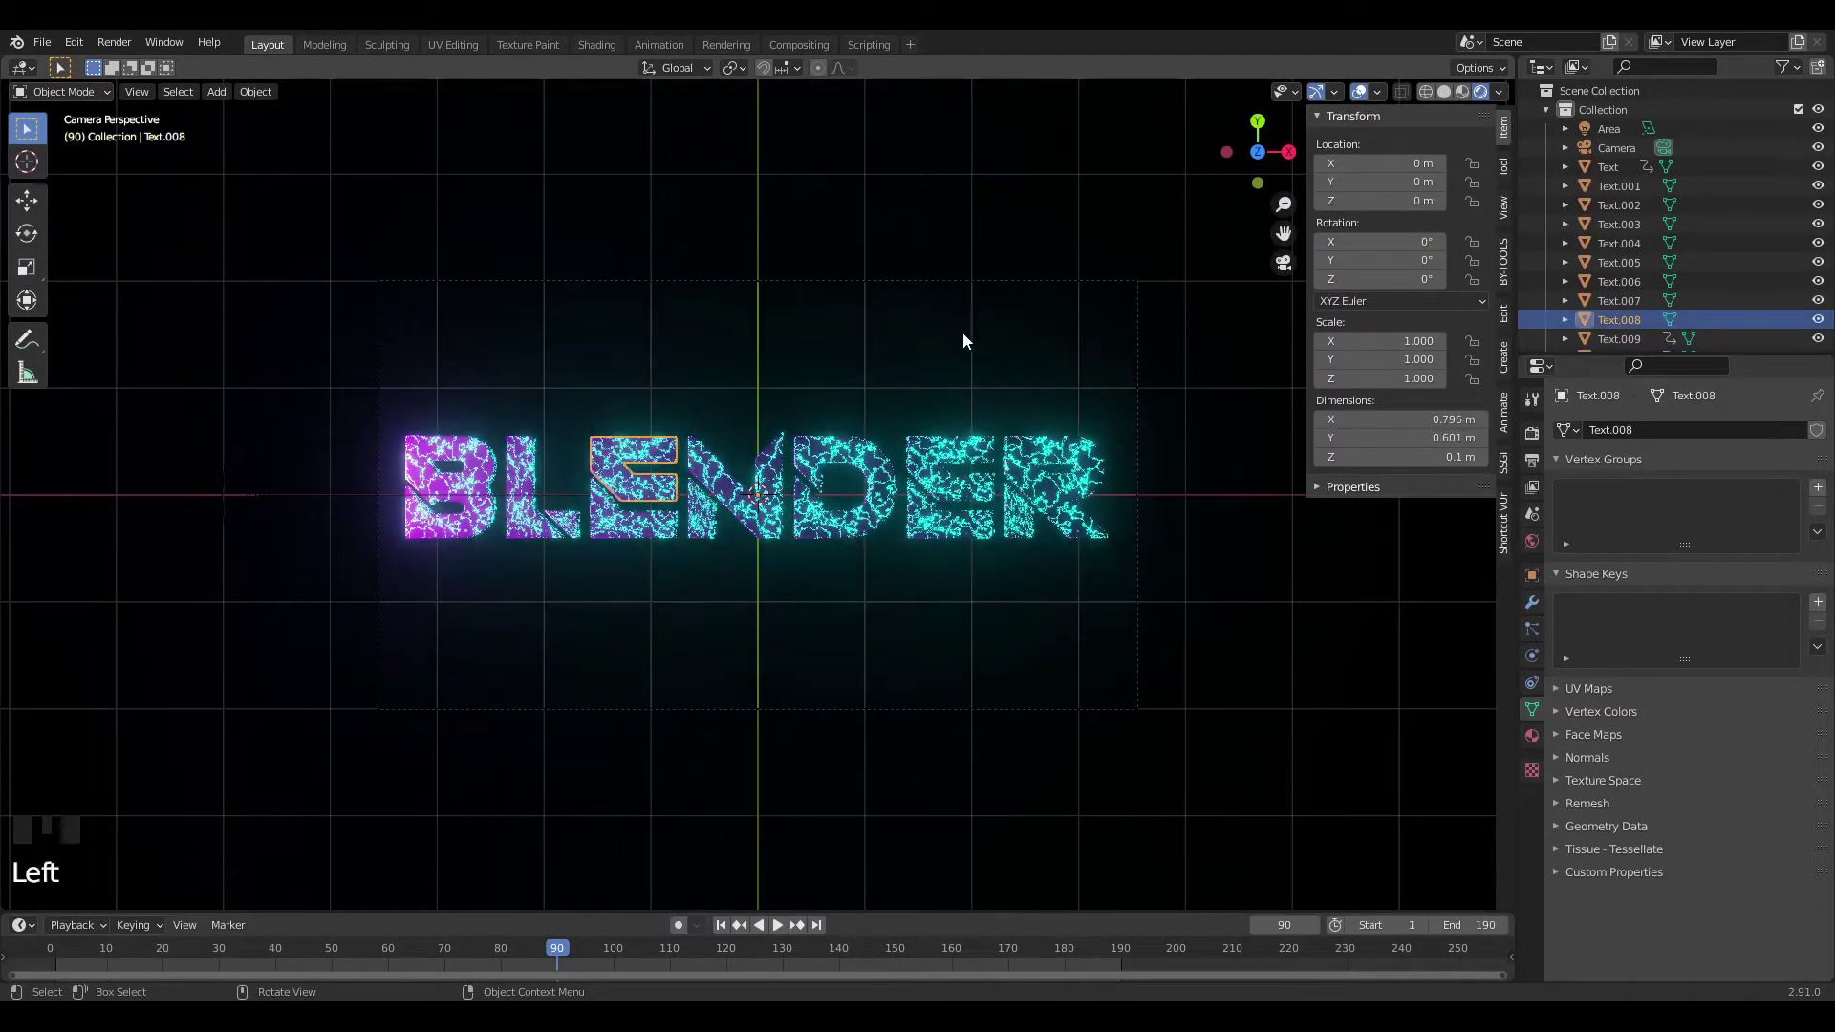
{"action": "right_click", "coordinate": [1373, 175]}
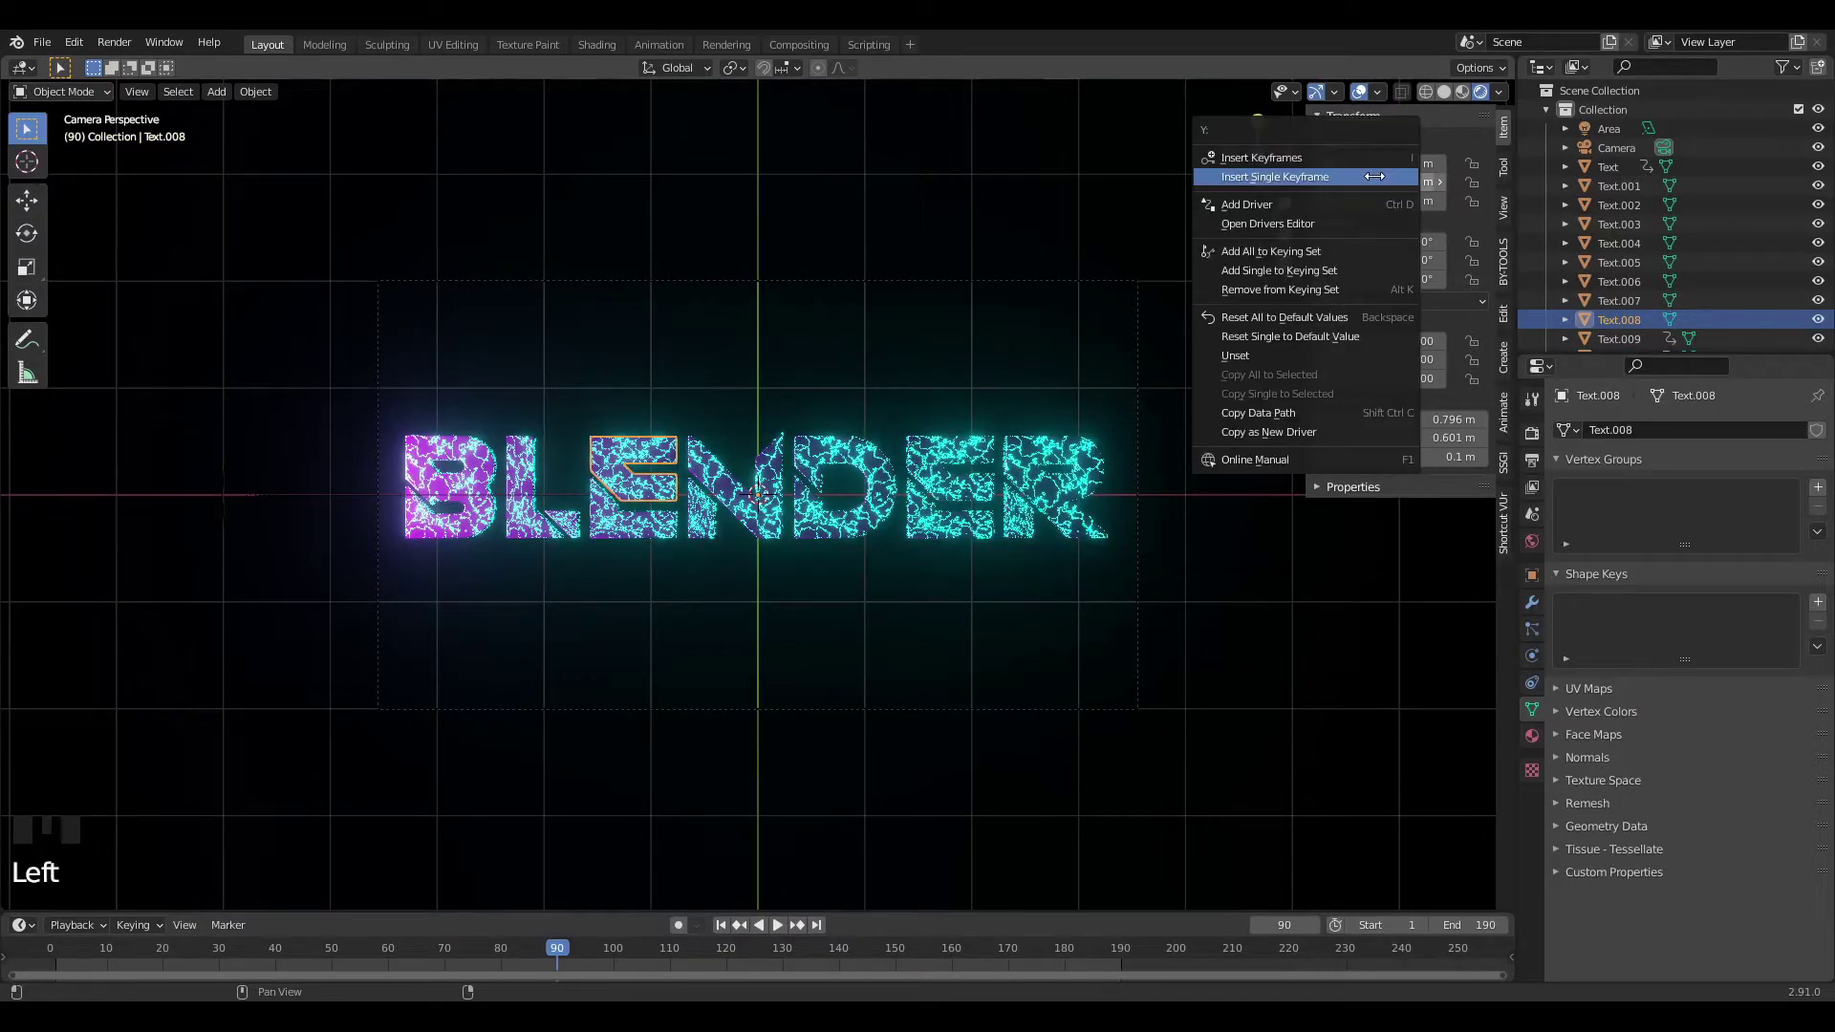
{"action": "left_click", "coordinate": [597, 526]}
{"action": "right_click", "coordinate": [1360, 178]}
{"action": "right_click", "coordinate": [1319, 179]}
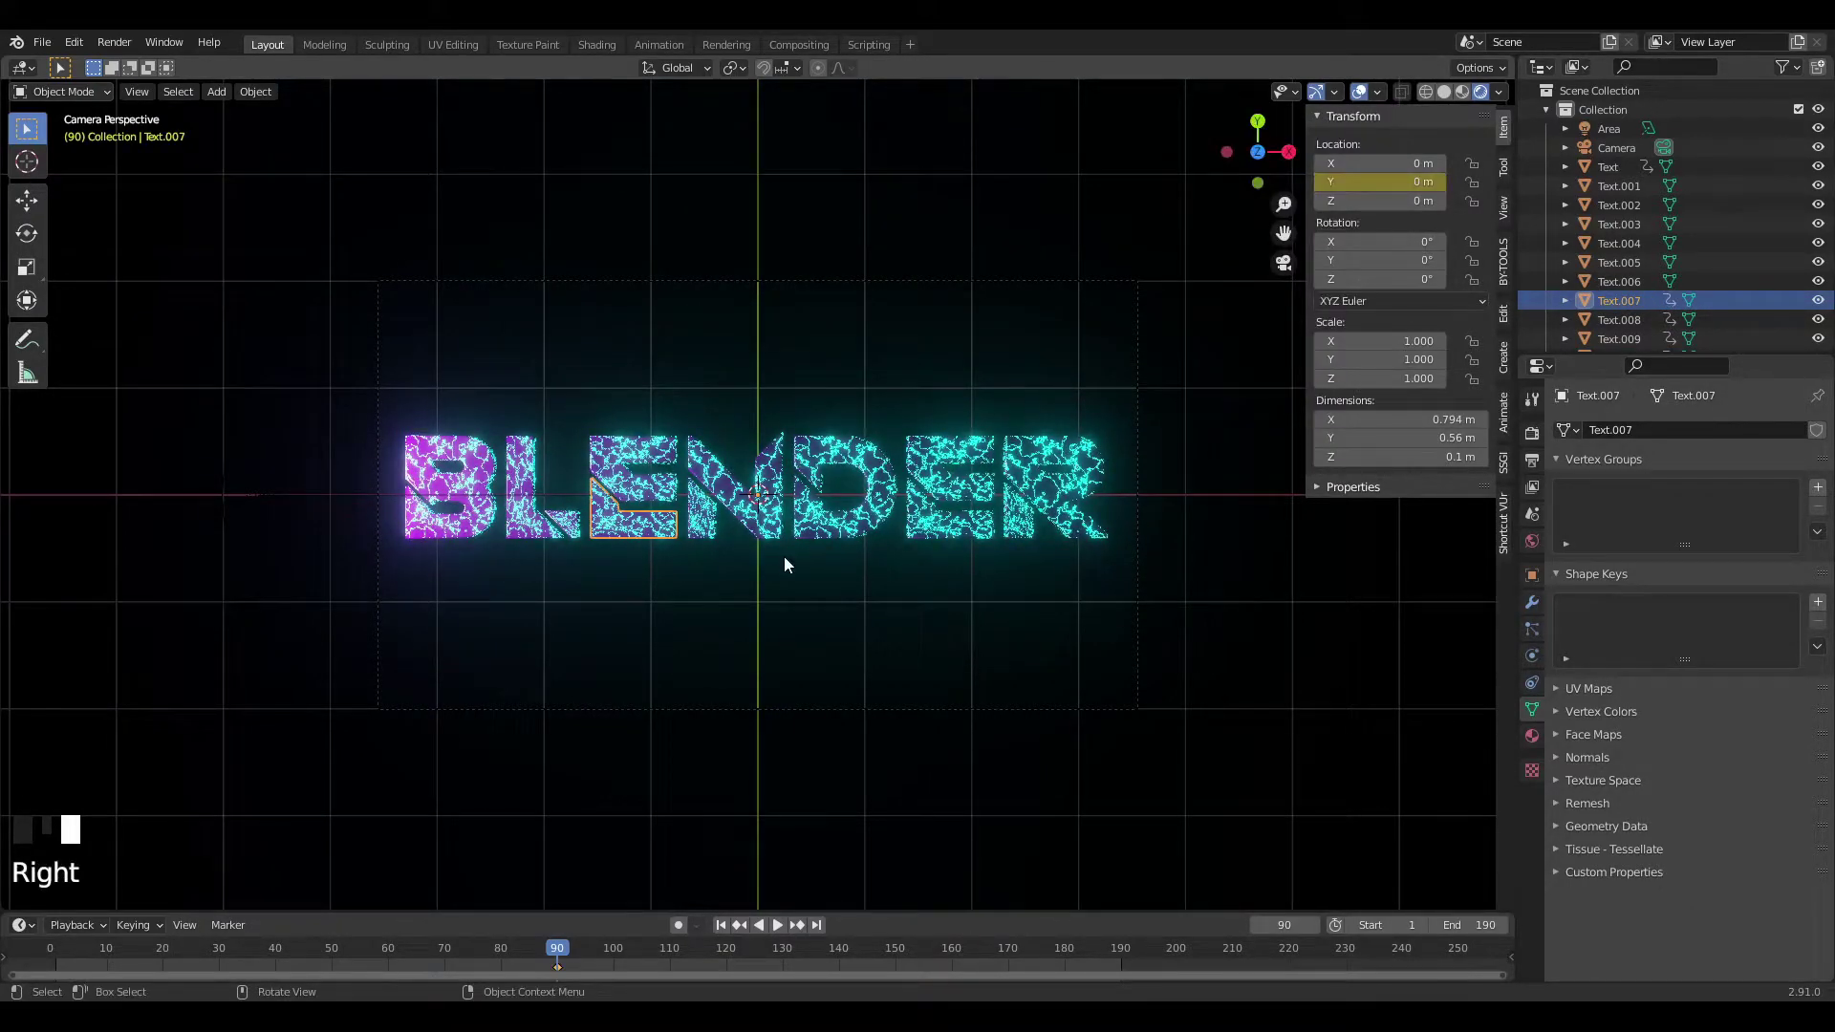
{"action": "left_click", "coordinate": [949, 464]}
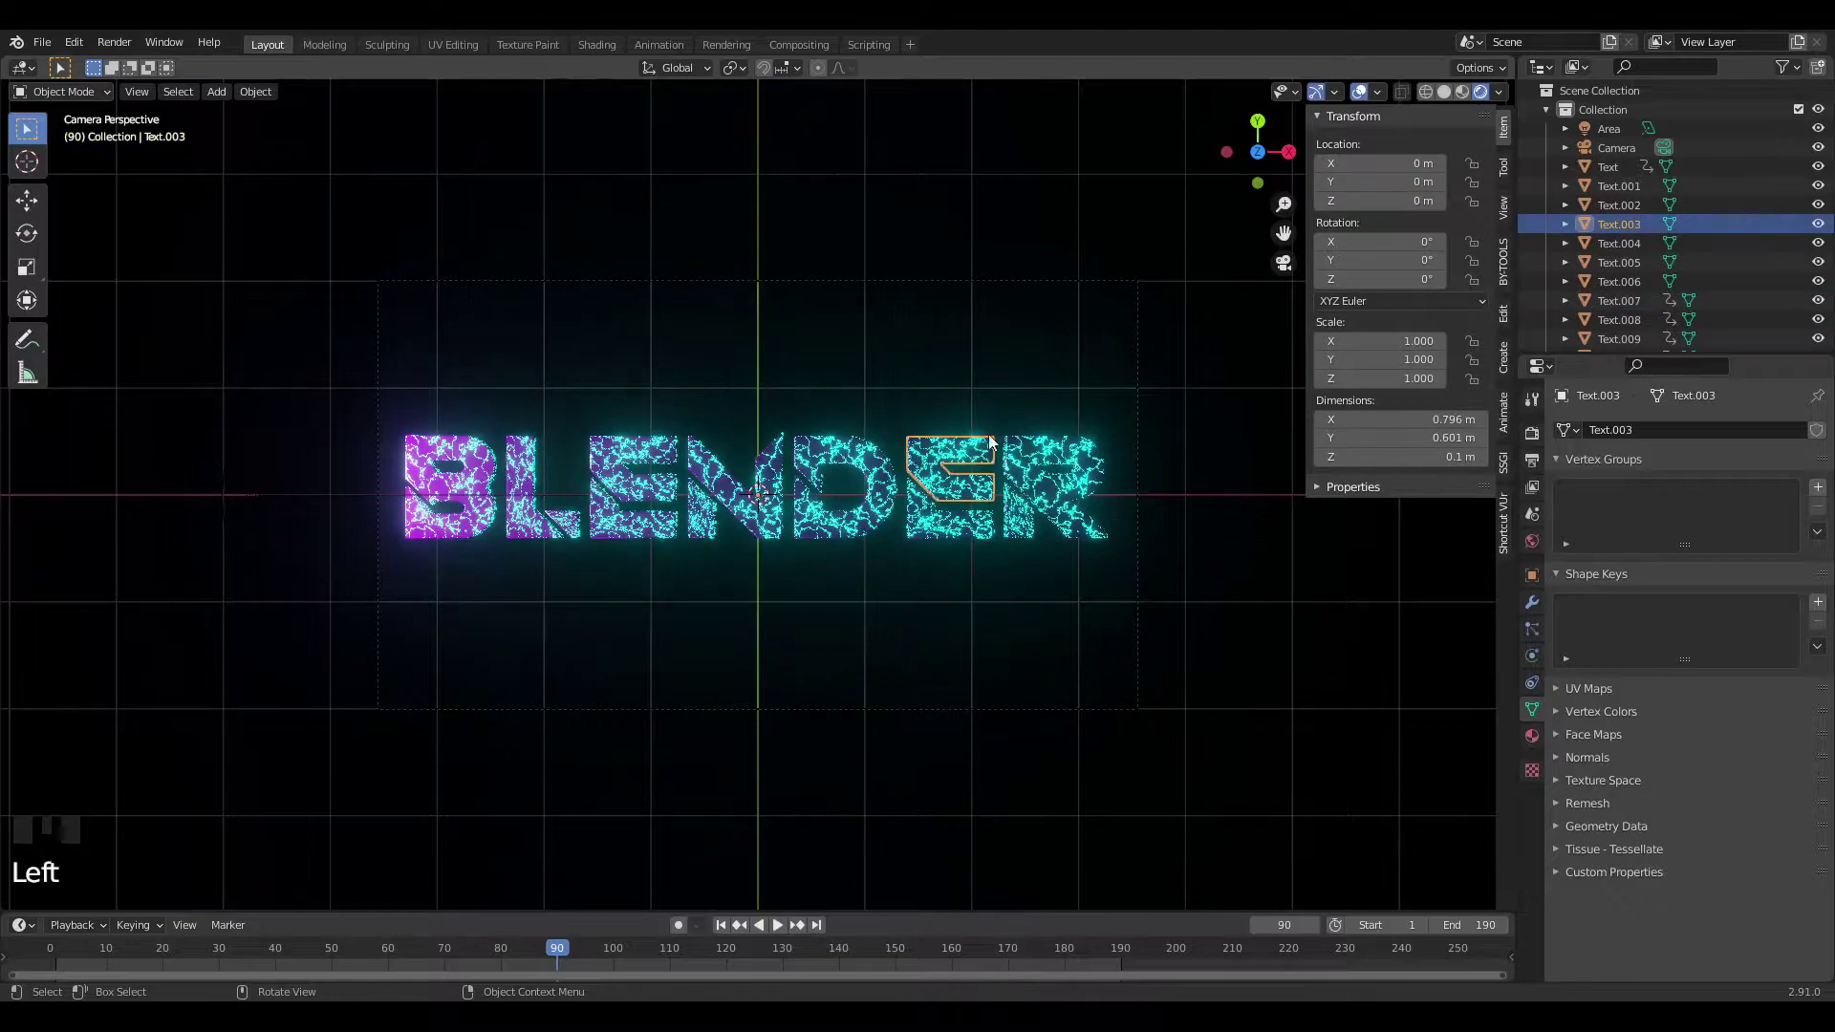
{"action": "right_click", "coordinate": [1358, 185]}
{"action": "right_click", "coordinate": [1343, 184]}
{"action": "right_click", "coordinate": [932, 525]}
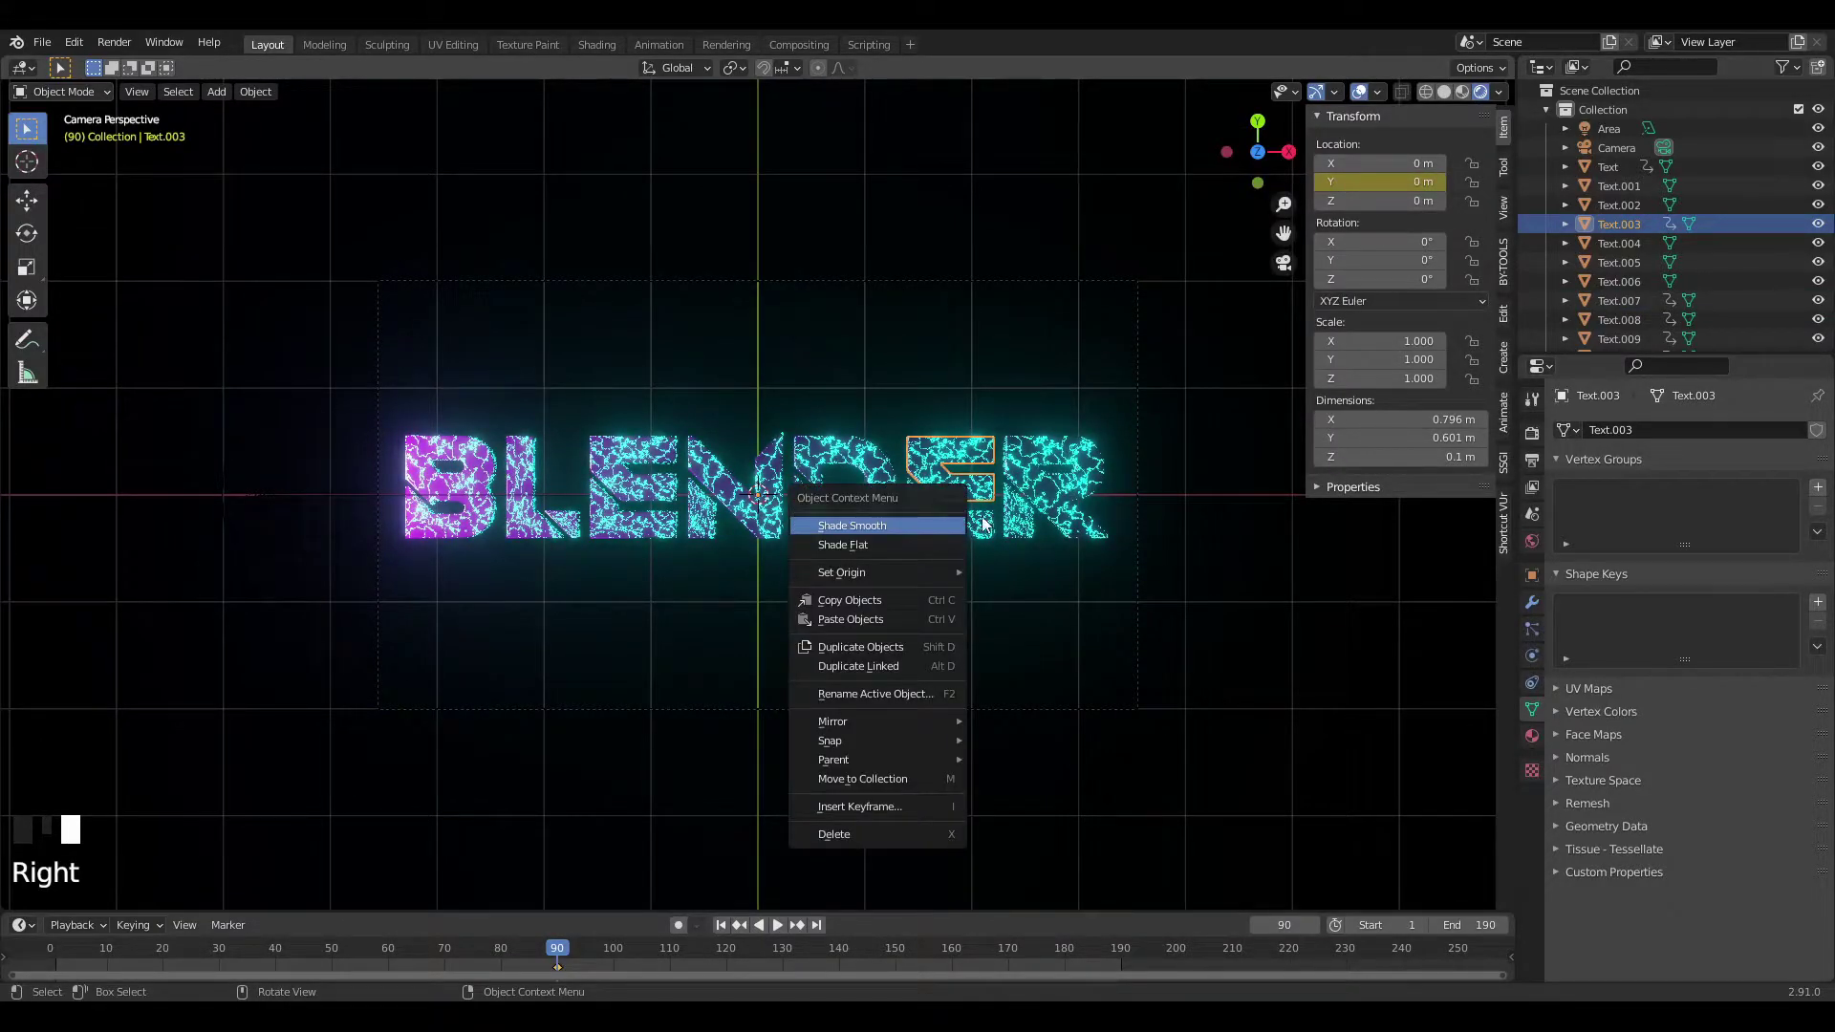
{"action": "triple_click", "coordinate": [978, 525]}
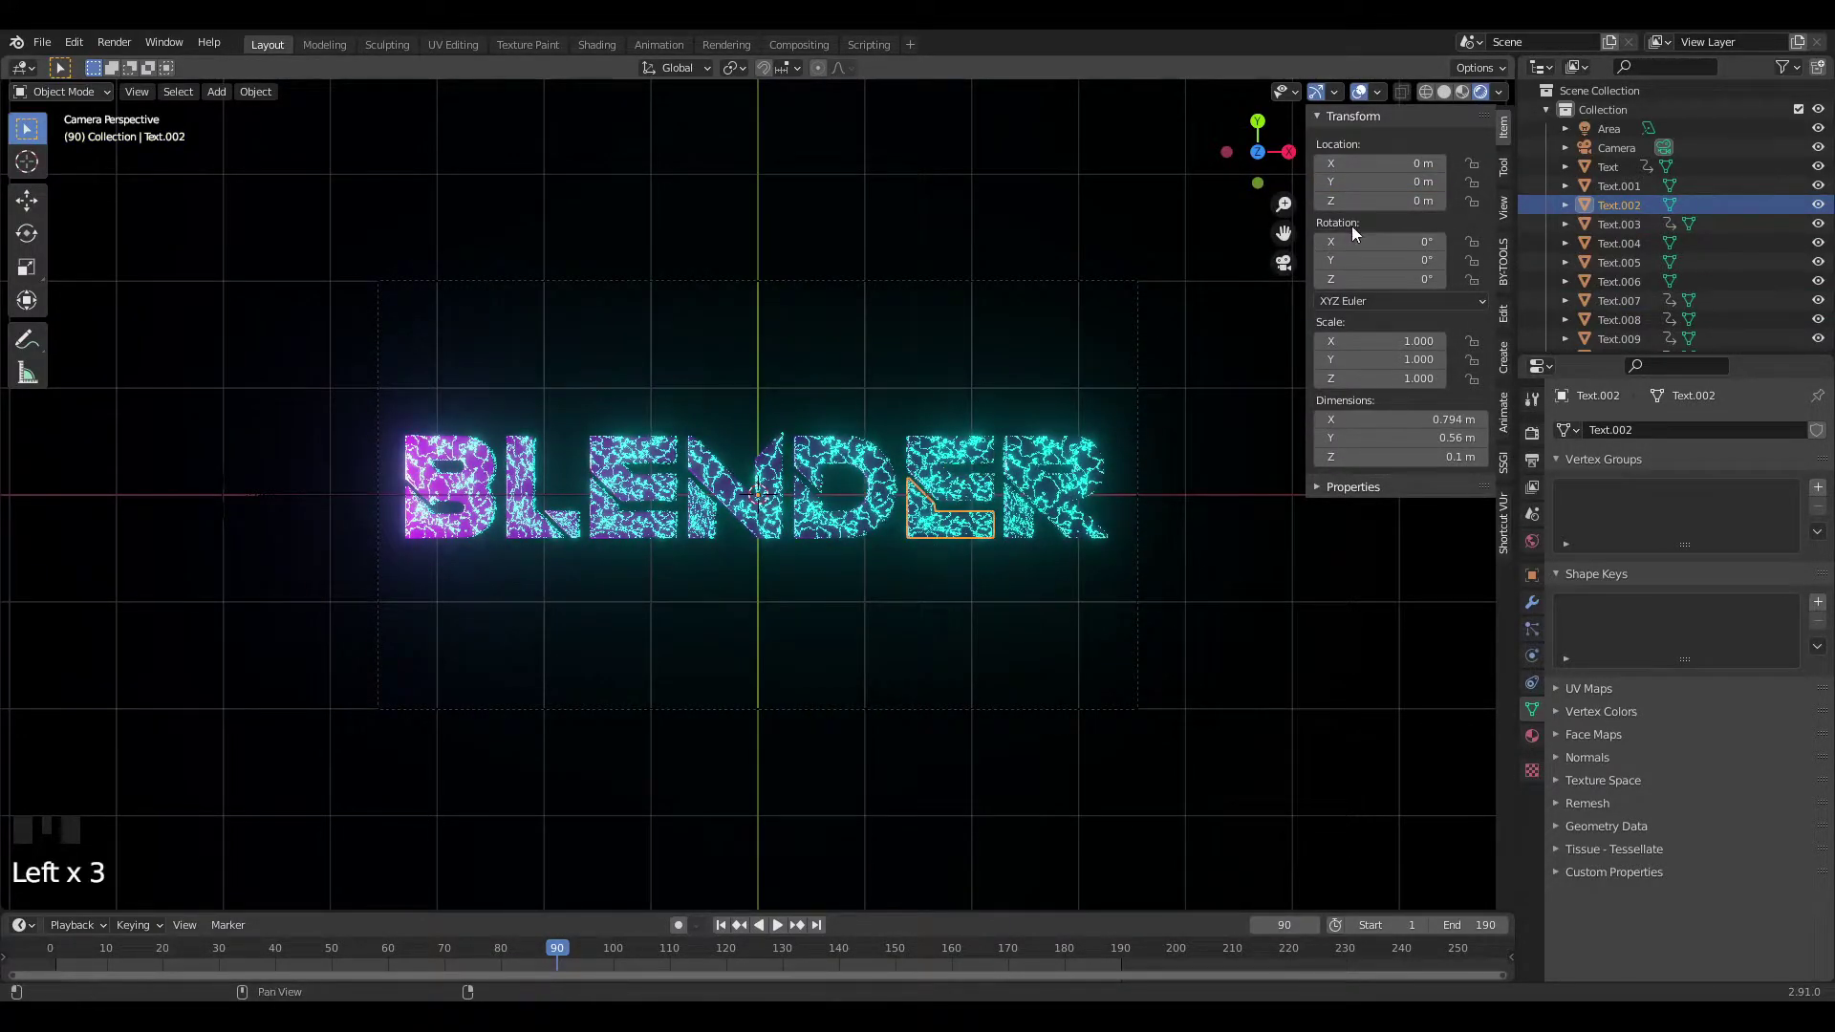
{"action": "right_click", "coordinate": [1373, 185]}
Keyframe the piece inside the R and the N's diagonal piece depth.
{"action": "left_click", "coordinate": [1018, 516]}
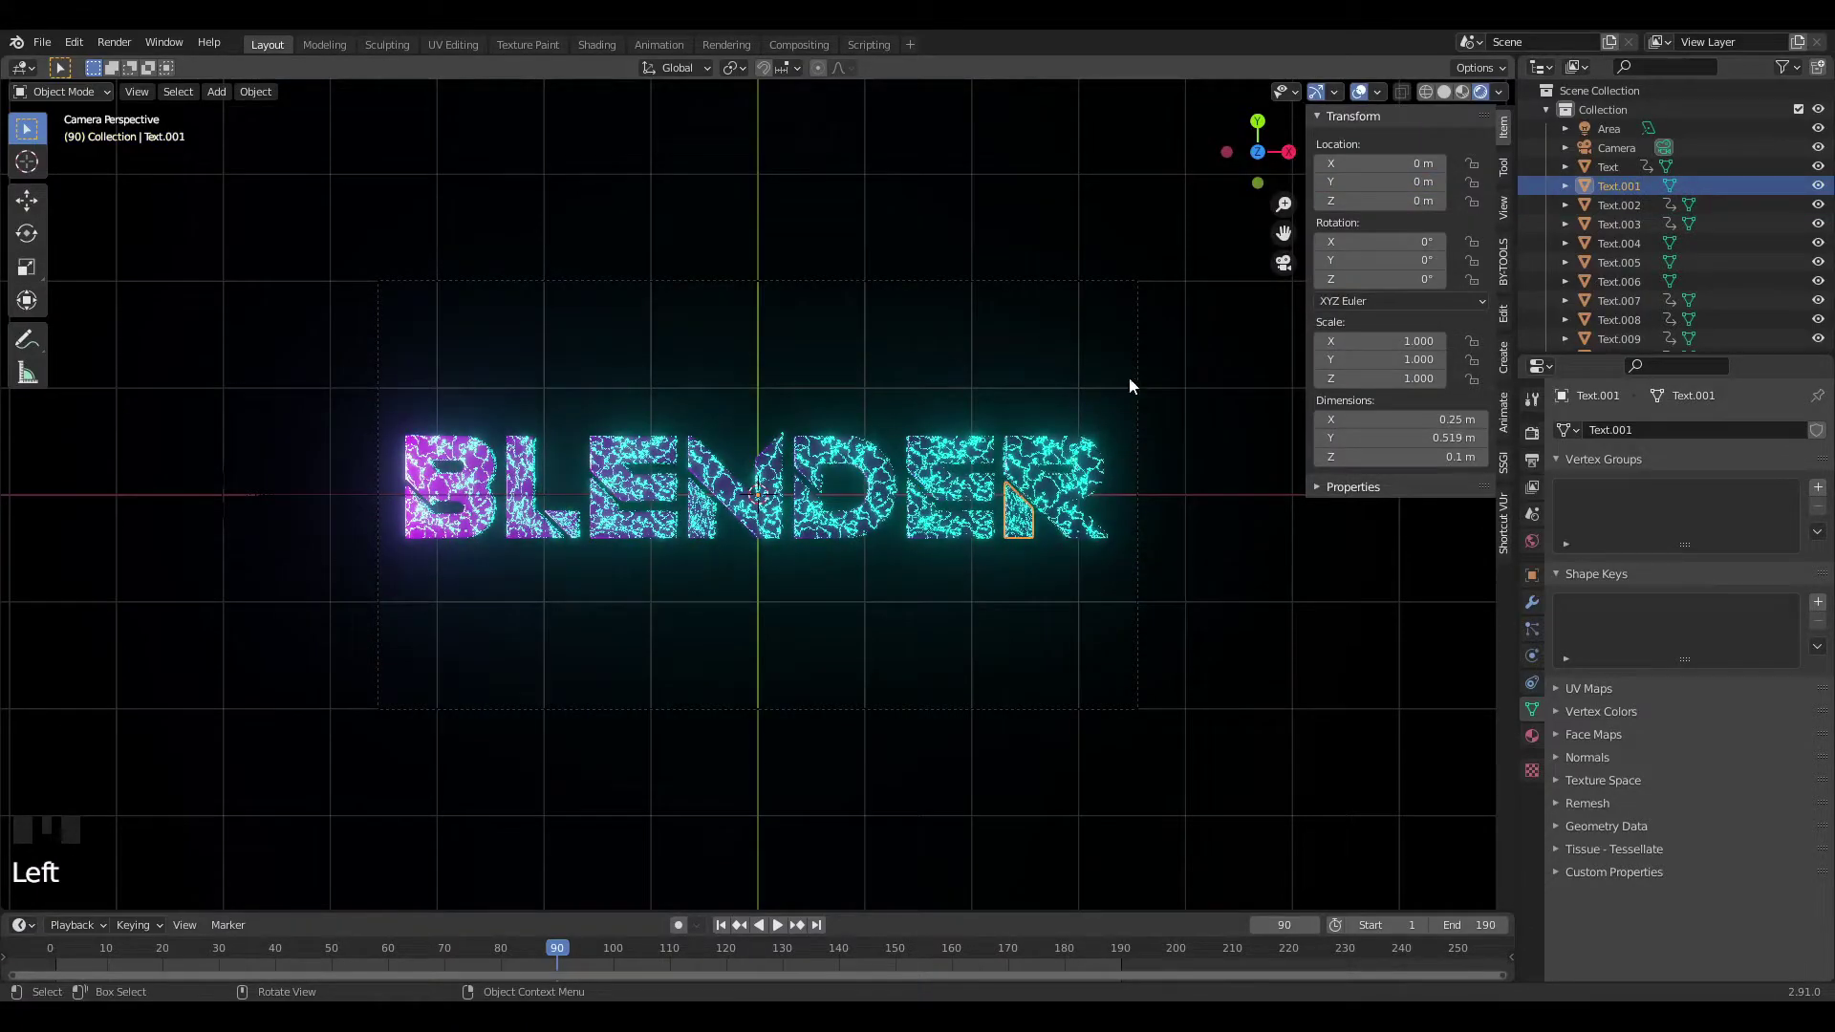
{"action": "right_click", "coordinate": [1351, 186]}
{"action": "right_click", "coordinate": [1347, 182]}
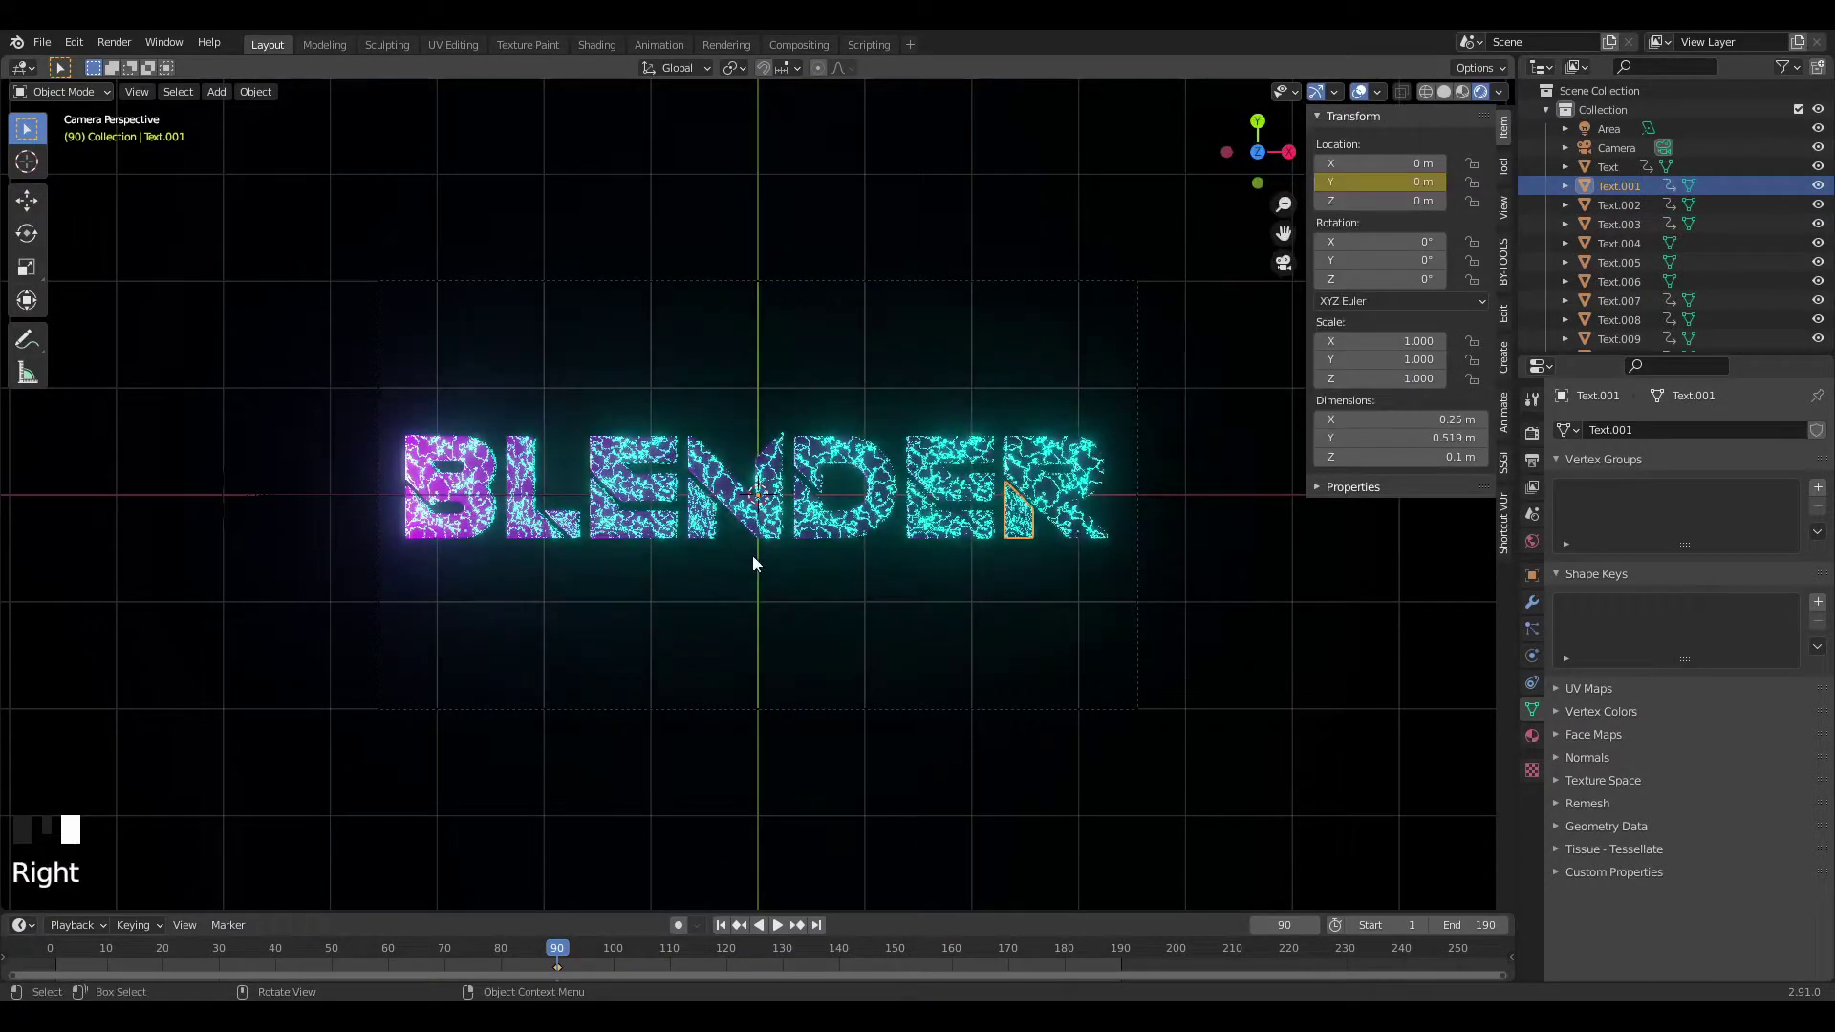
{"action": "left_click", "coordinate": [776, 503]}
{"action": "left_click_drag", "start_coordinate": [1415, 201], "coordinate": [1410, 204]}
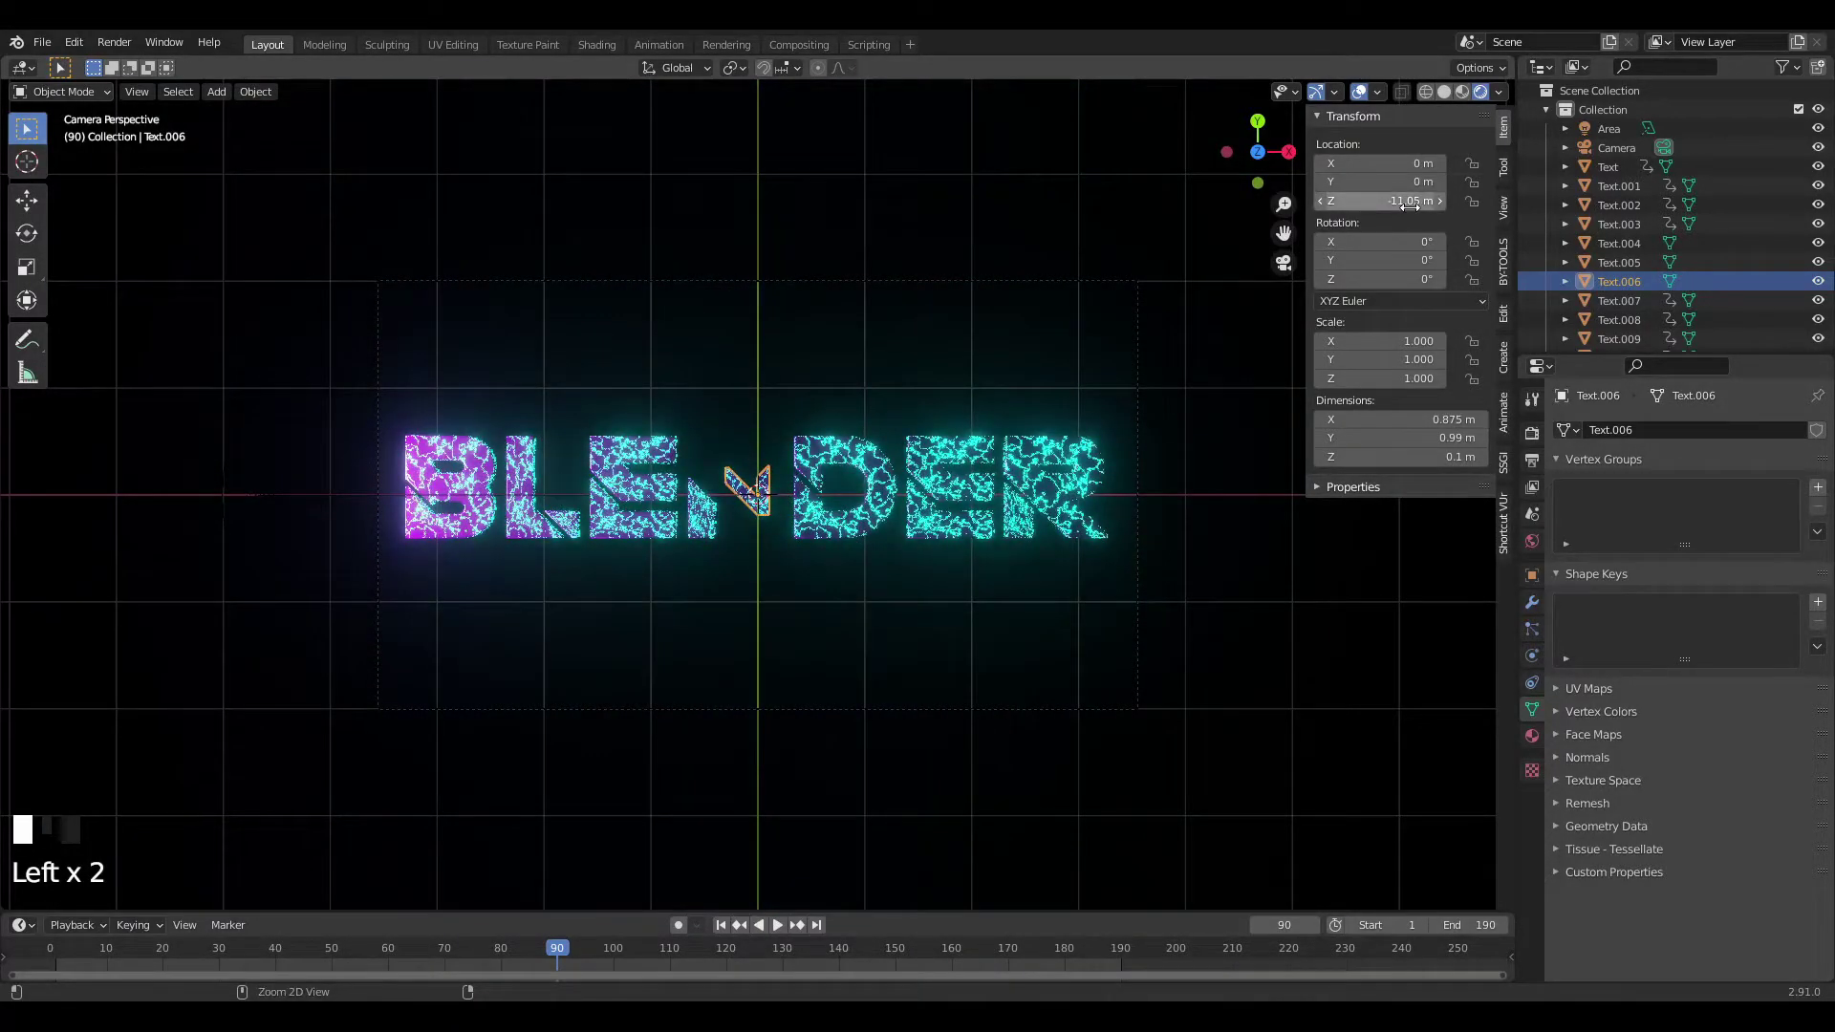
{"action": "key", "text": "ctrl+z"}
{"action": "right_click", "coordinate": [1405, 202]}
{"action": "right_click", "coordinate": [1338, 230]}
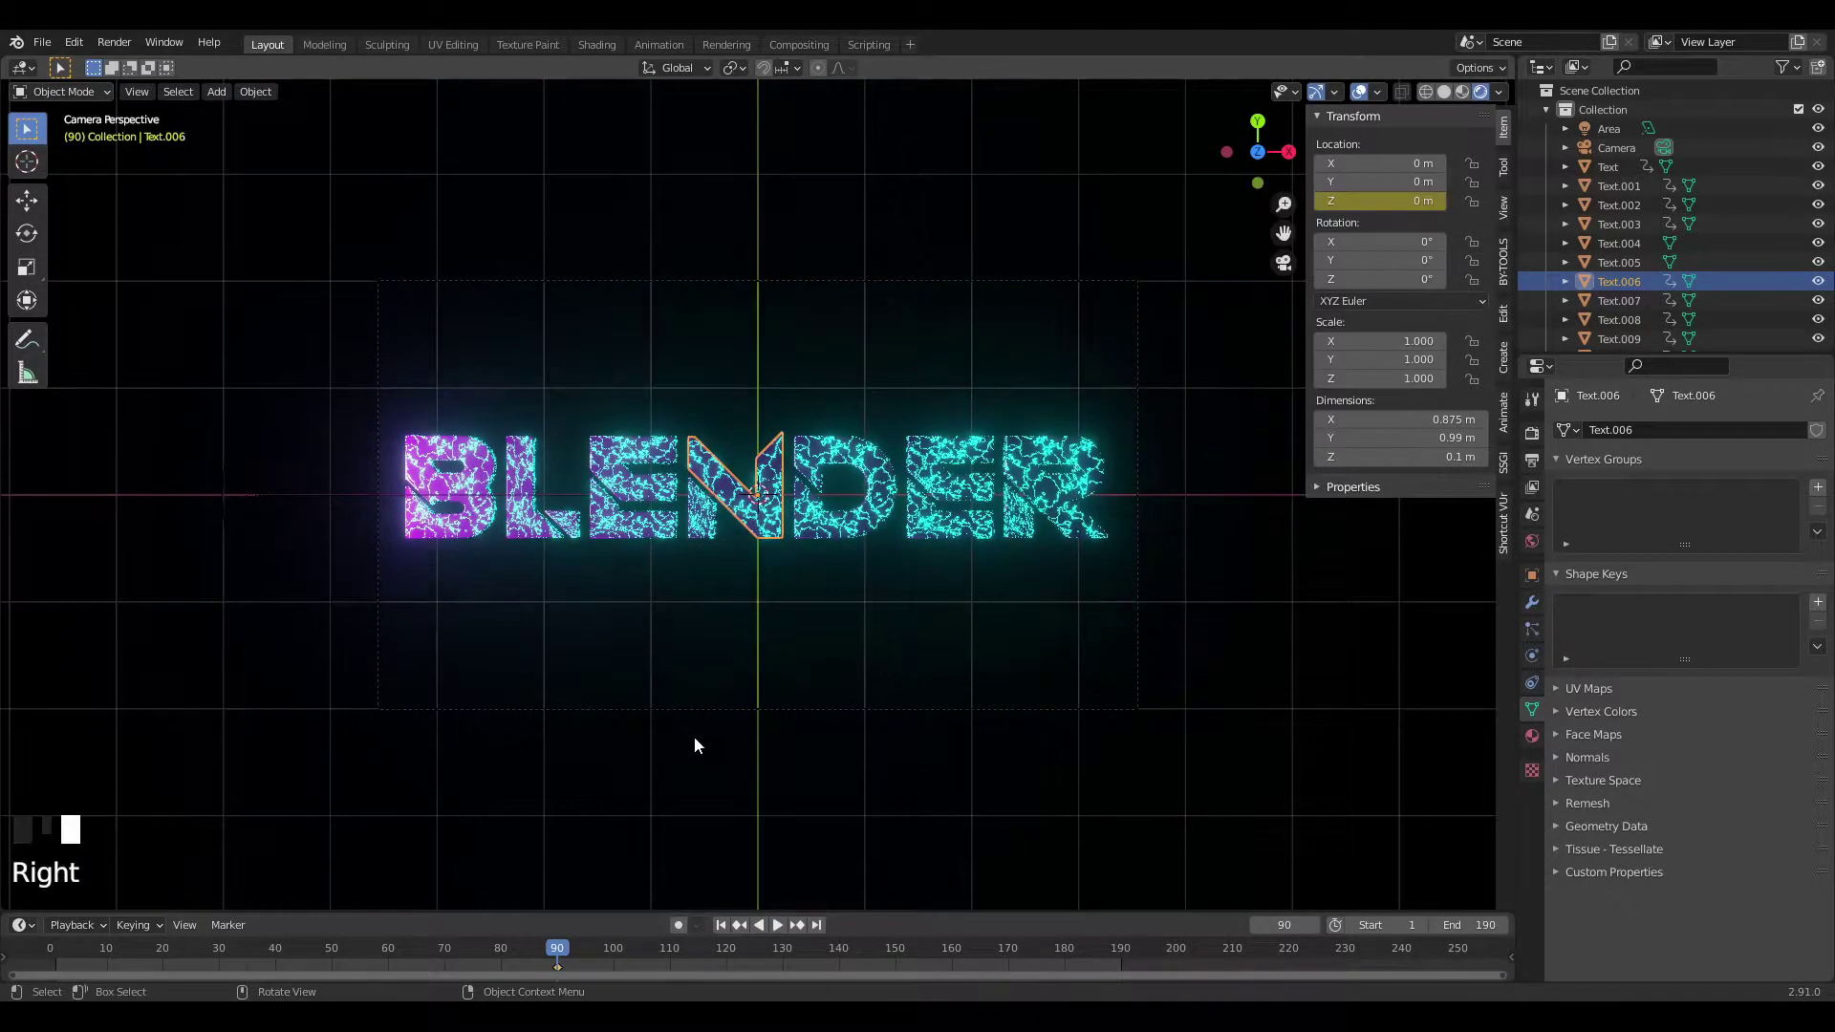
Keyframe the depth of the N's left stroke and the D, then reselect the R and B.
{"action": "left_click", "coordinate": [704, 514]}
{"action": "right_click", "coordinate": [1395, 200]}
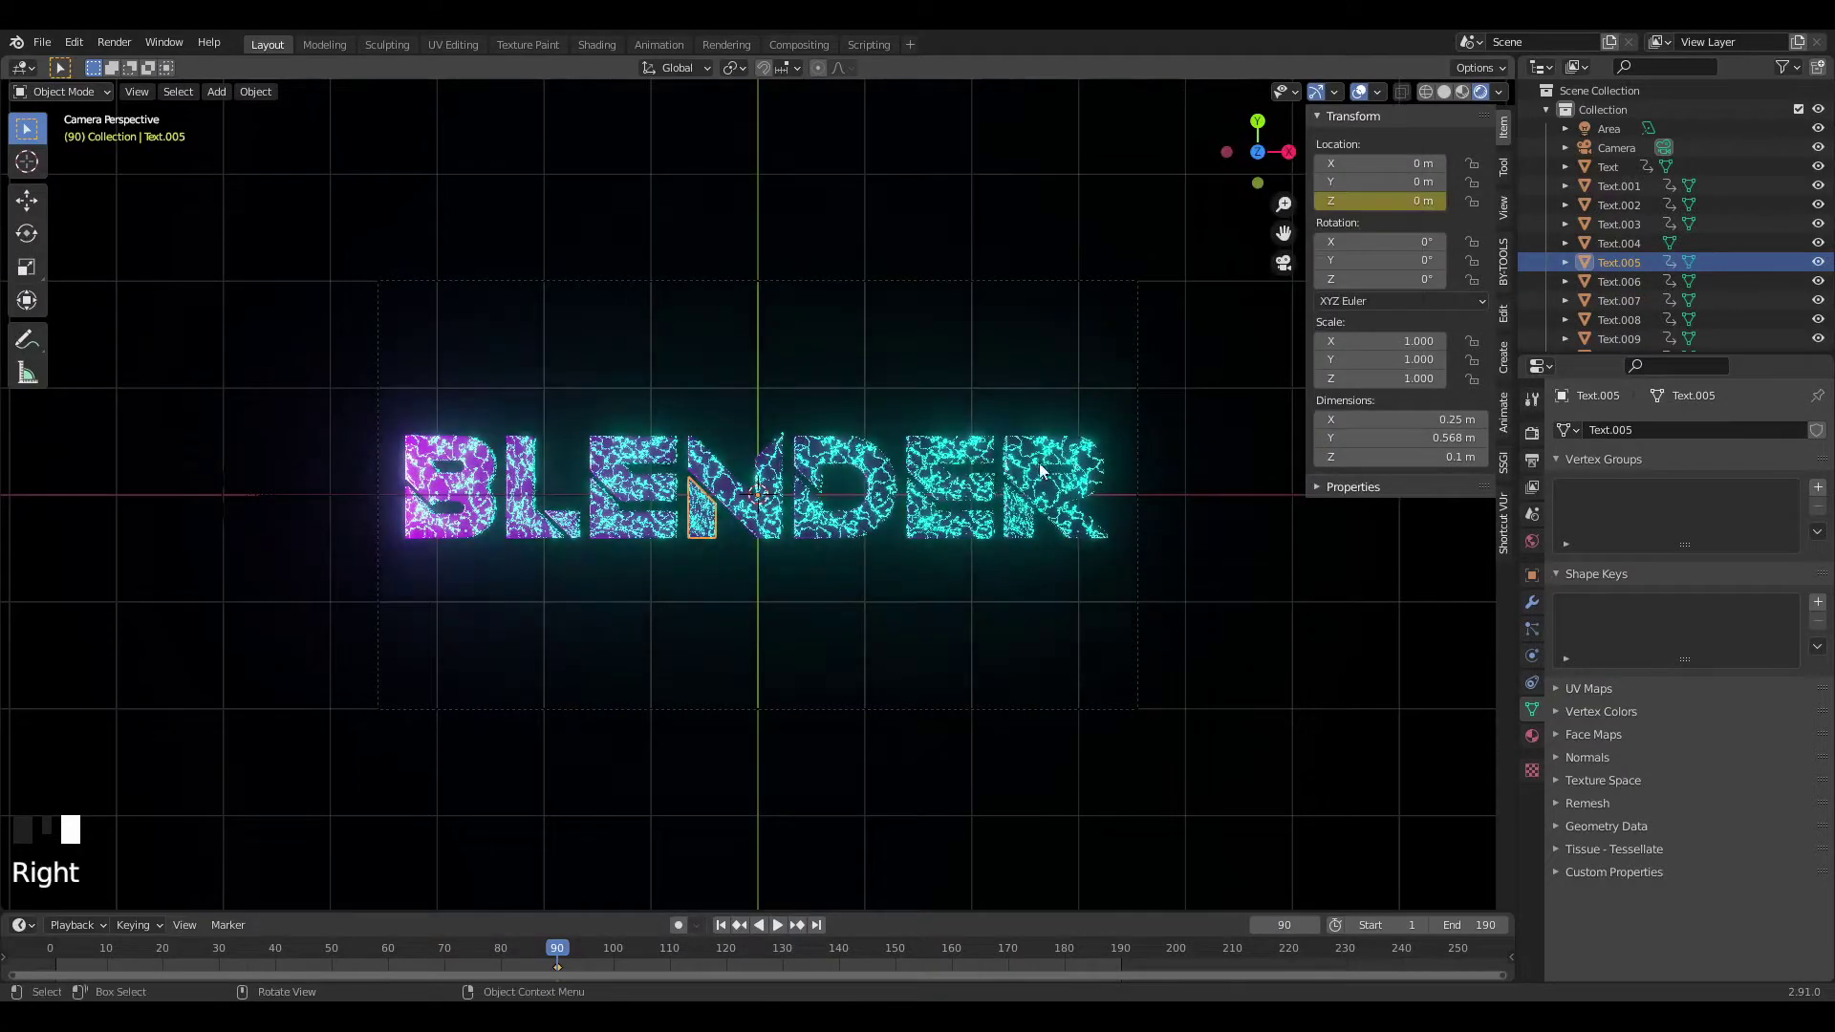
{"action": "right_click", "coordinate": [870, 455]}
{"action": "left_click", "coordinate": [856, 501]}
{"action": "right_click", "coordinate": [1343, 203]}
{"action": "right_click", "coordinate": [1342, 220]}
{"action": "left_click", "coordinate": [1012, 524]}
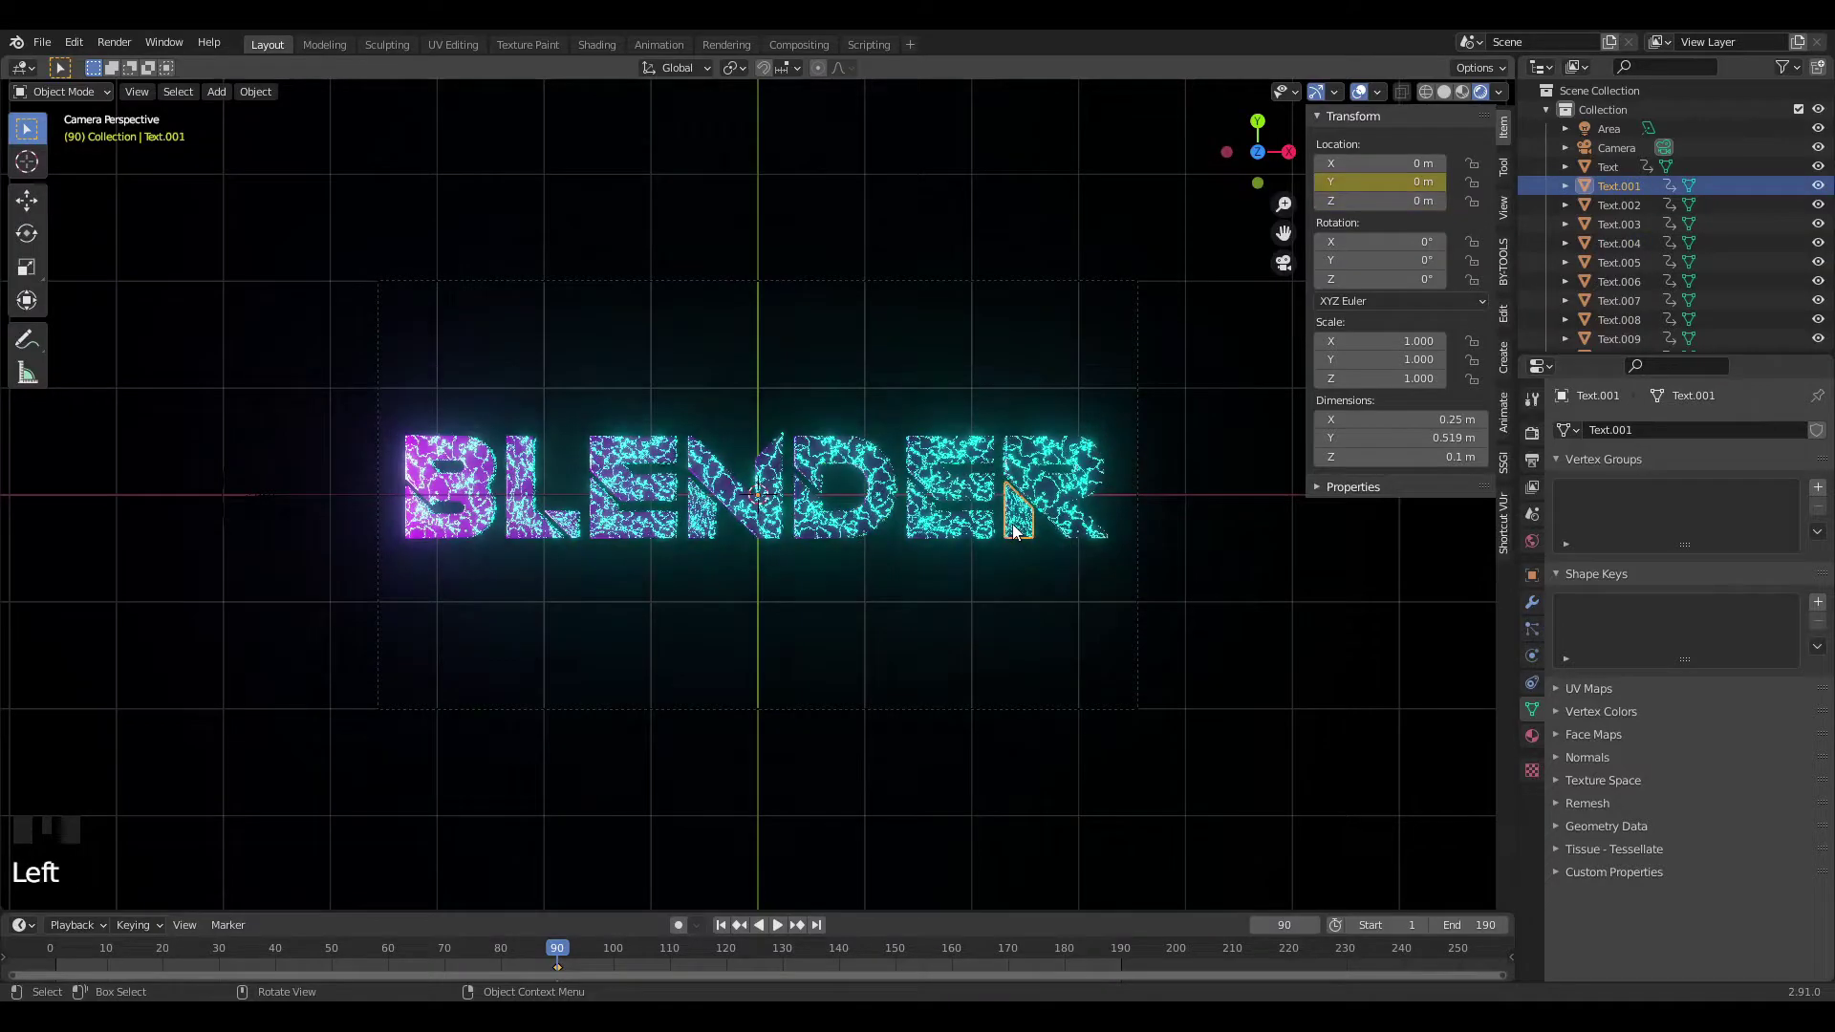
{"action": "left_click", "coordinate": [1030, 478]}
{"action": "left_click", "coordinate": [439, 514]}
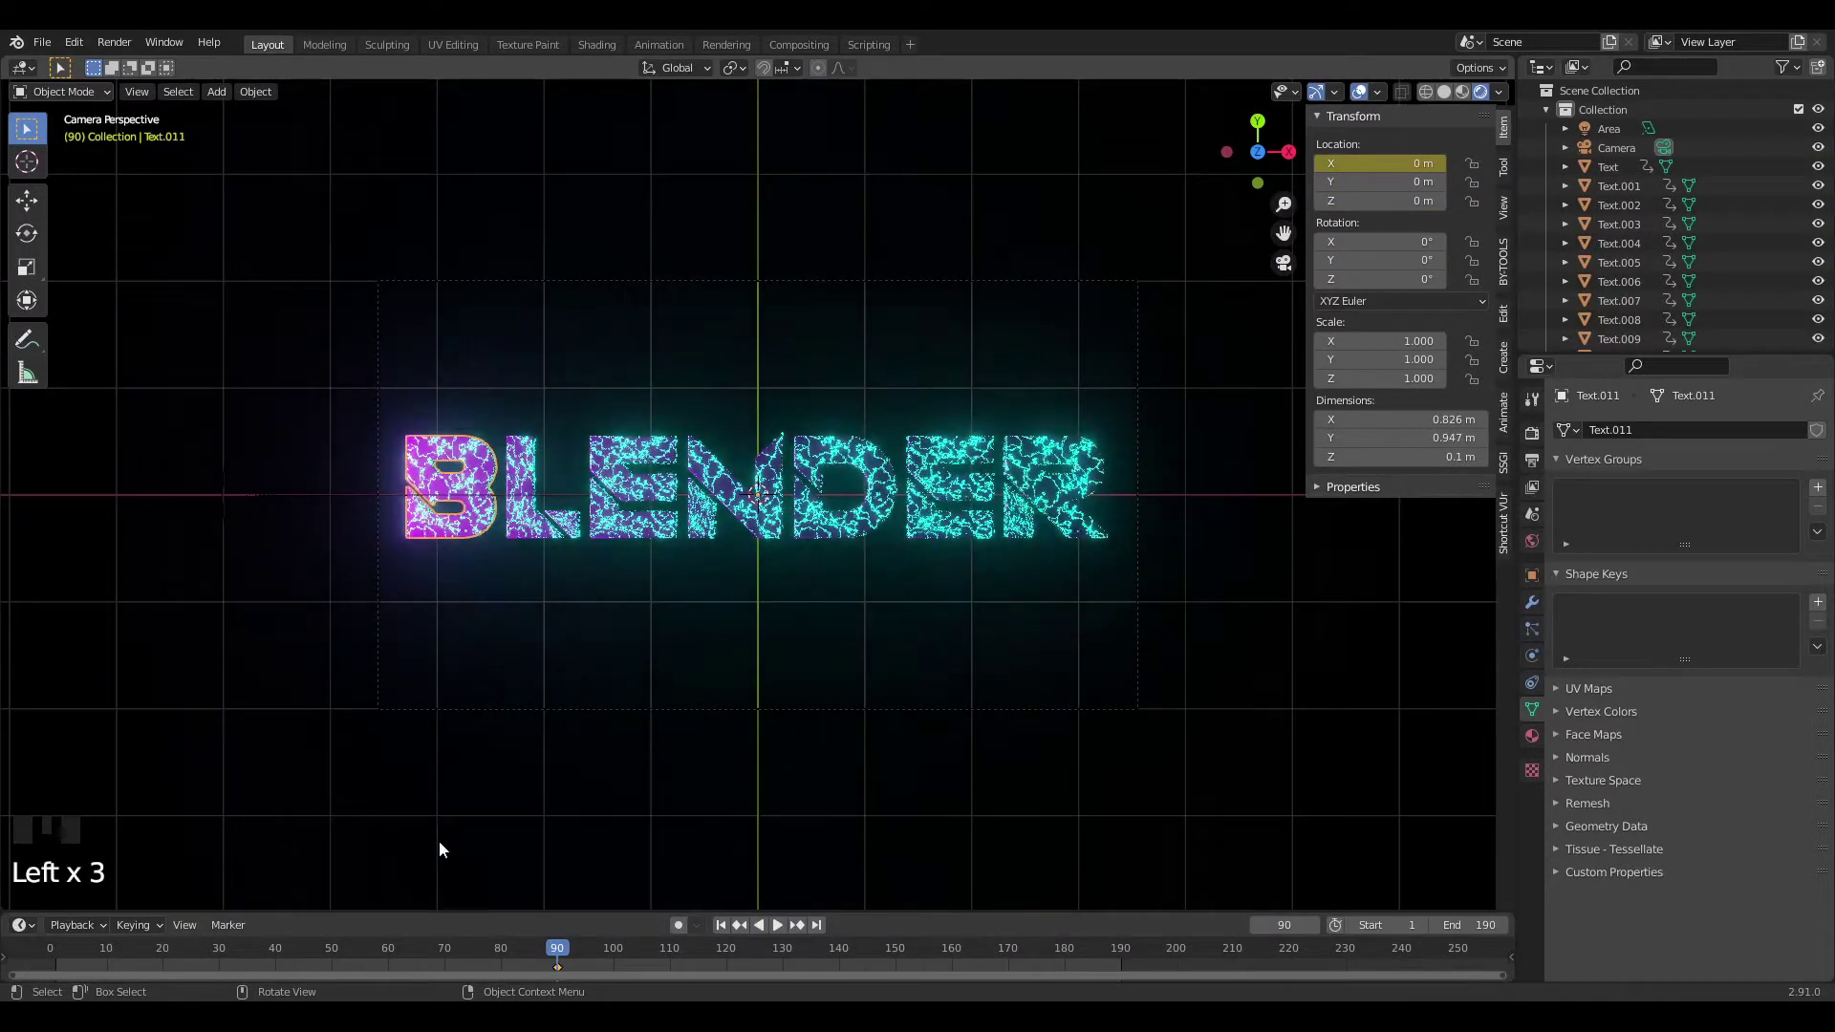
At frame 0, slide the B letter to the left and key its starting location.
{"action": "left_click", "coordinate": [49, 950]}
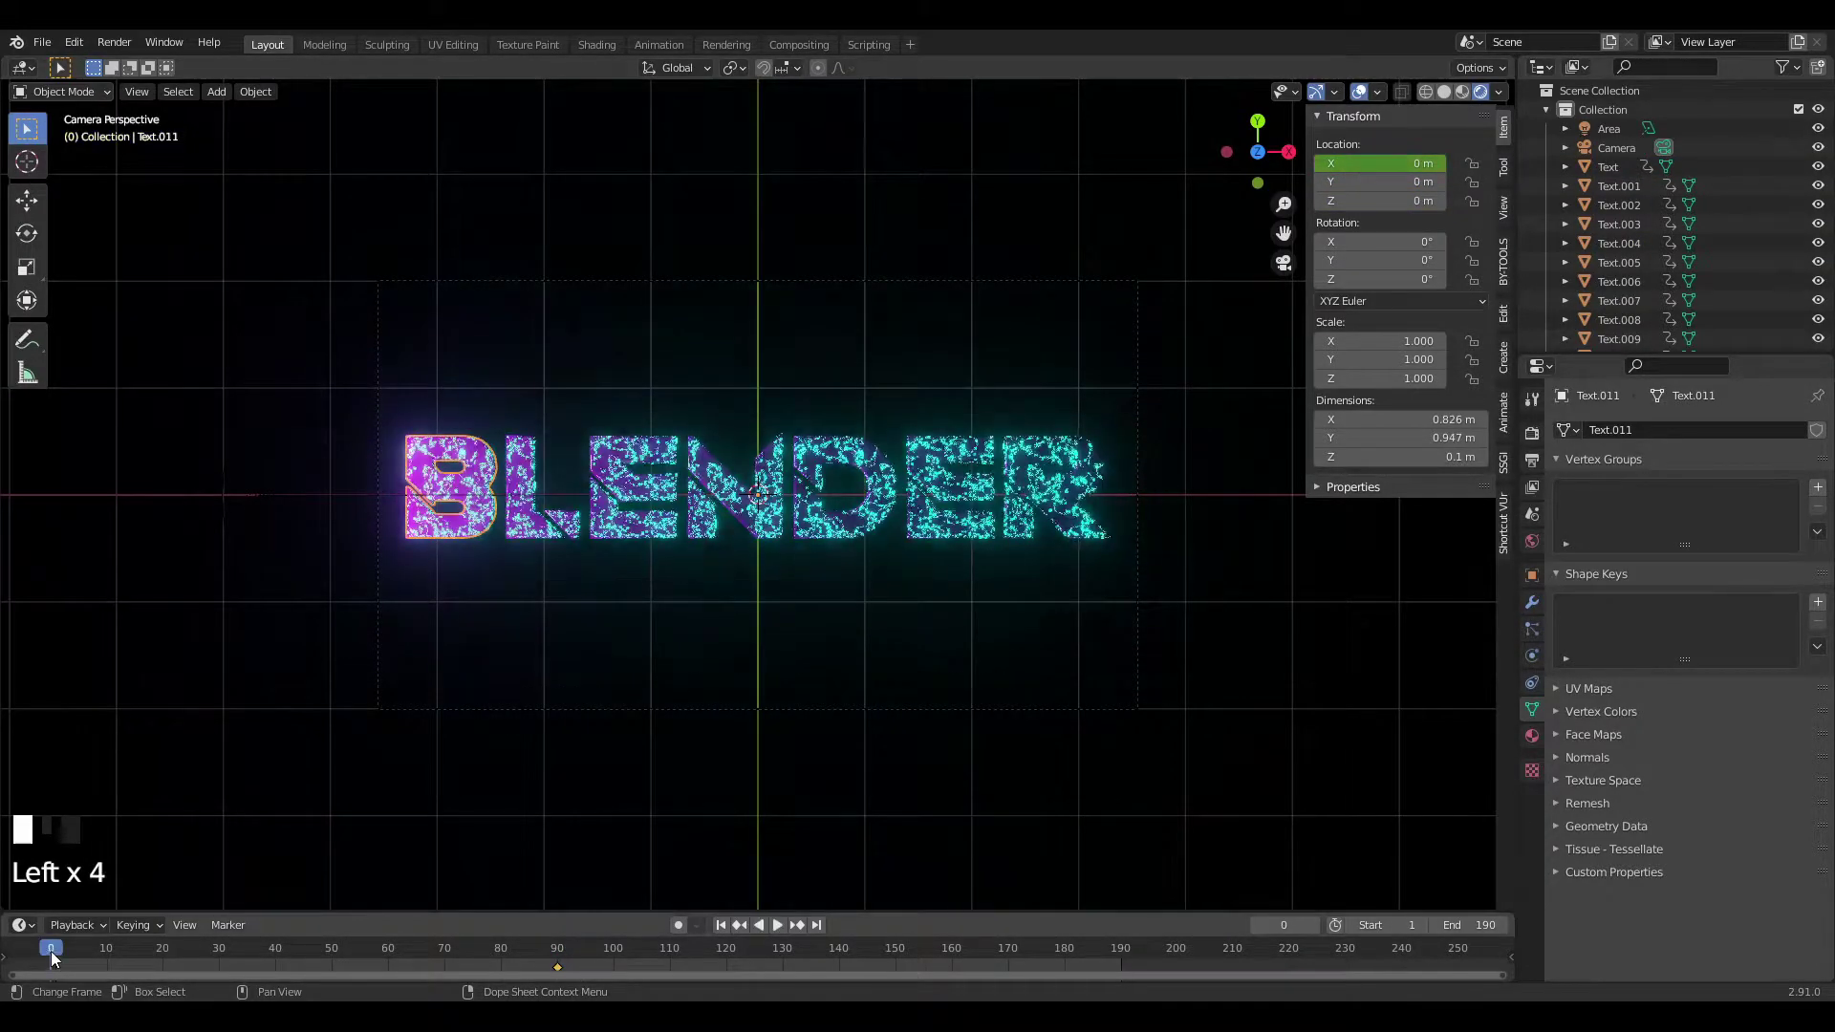
{"action": "mouse_move", "coordinate": [1408, 164]}
{"action": "left_mouse_down"}
{"action": "mouse_move", "coordinate": [1357, 163]}
{"action": "mouse_move", "coordinate": [1382, 164]}
{"action": "left_mouse_up"}
{"action": "right_click", "coordinate": [1410, 163]}
{"action": "left_click", "coordinate": [1411, 164]}
Offset the R letter, then move the L letter down and key its starting position.
{"action": "left_click", "coordinate": [1075, 447]}
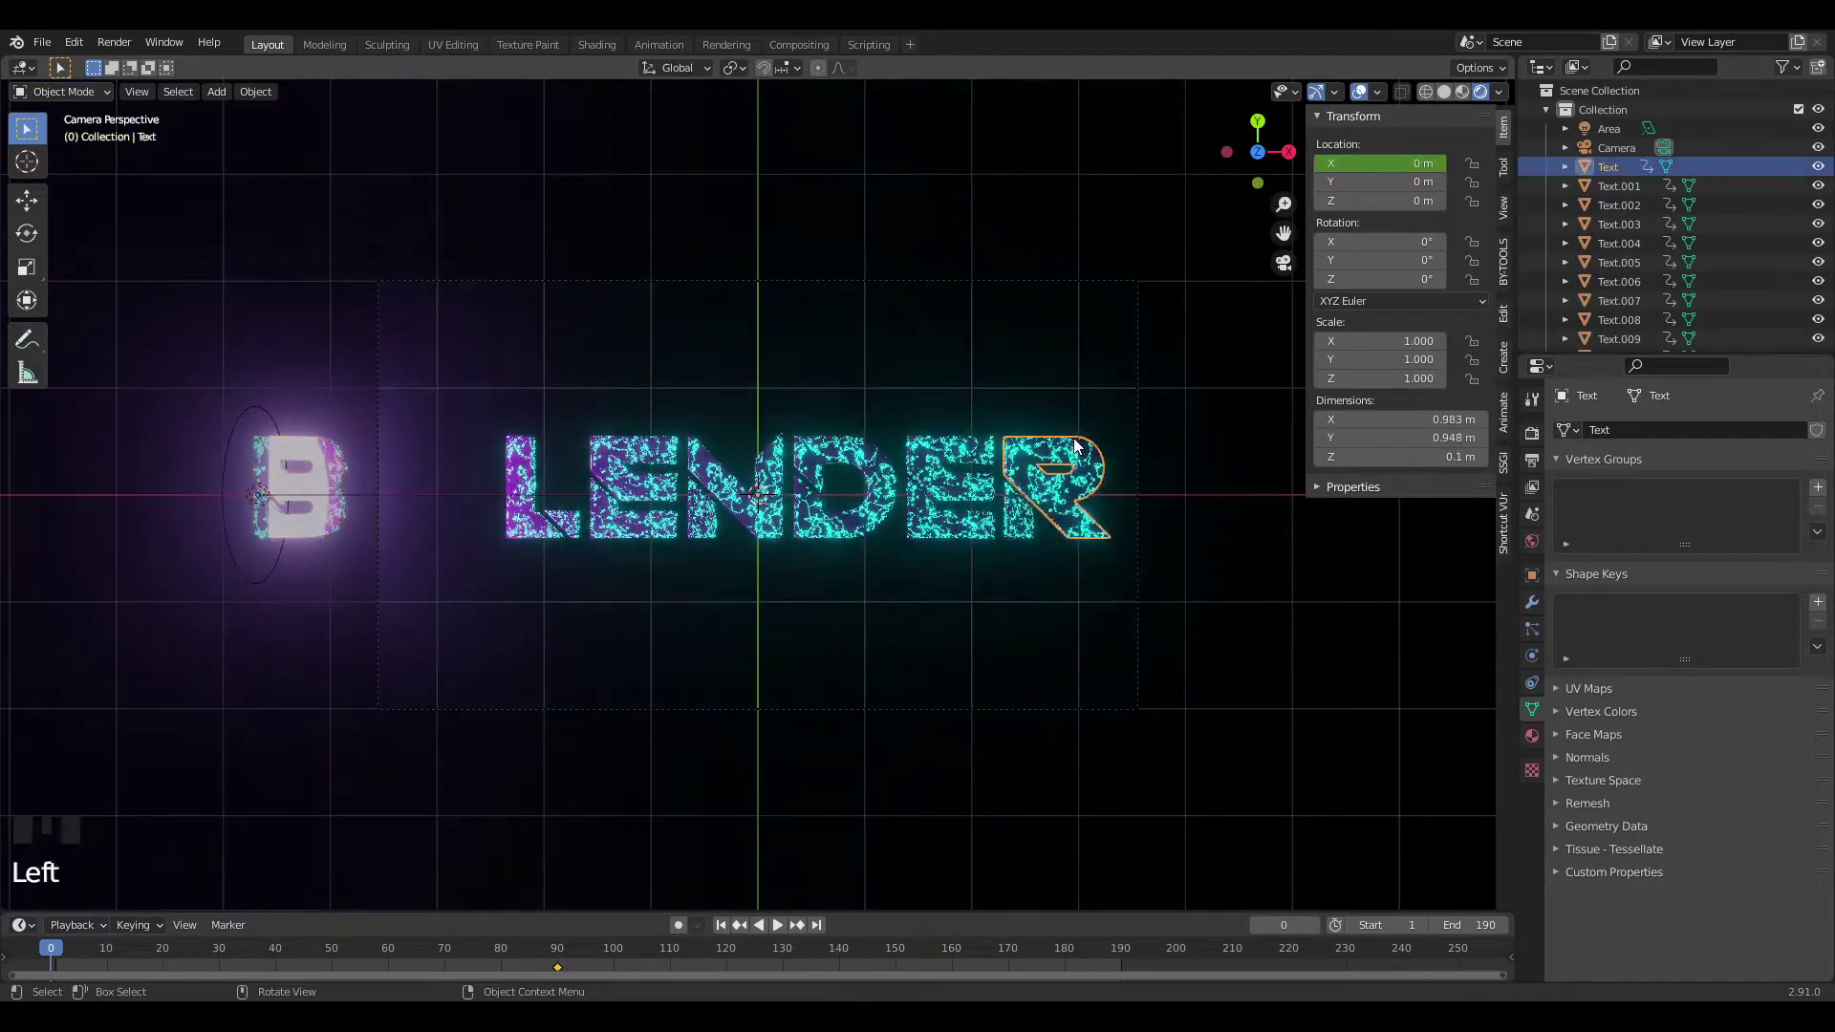
{"action": "mouse_move", "coordinate": [1392, 163]}
{"action": "left_mouse_down"}
{"action": "mouse_move", "coordinate": [1419, 163]}
{"action": "mouse_move", "coordinate": [1385, 159]}
{"action": "left_mouse_up"}
{"action": "right_click_drag", "start_coordinate": [1385, 159], "coordinate": [1386, 156]}
{"action": "left_click", "coordinate": [526, 504]}
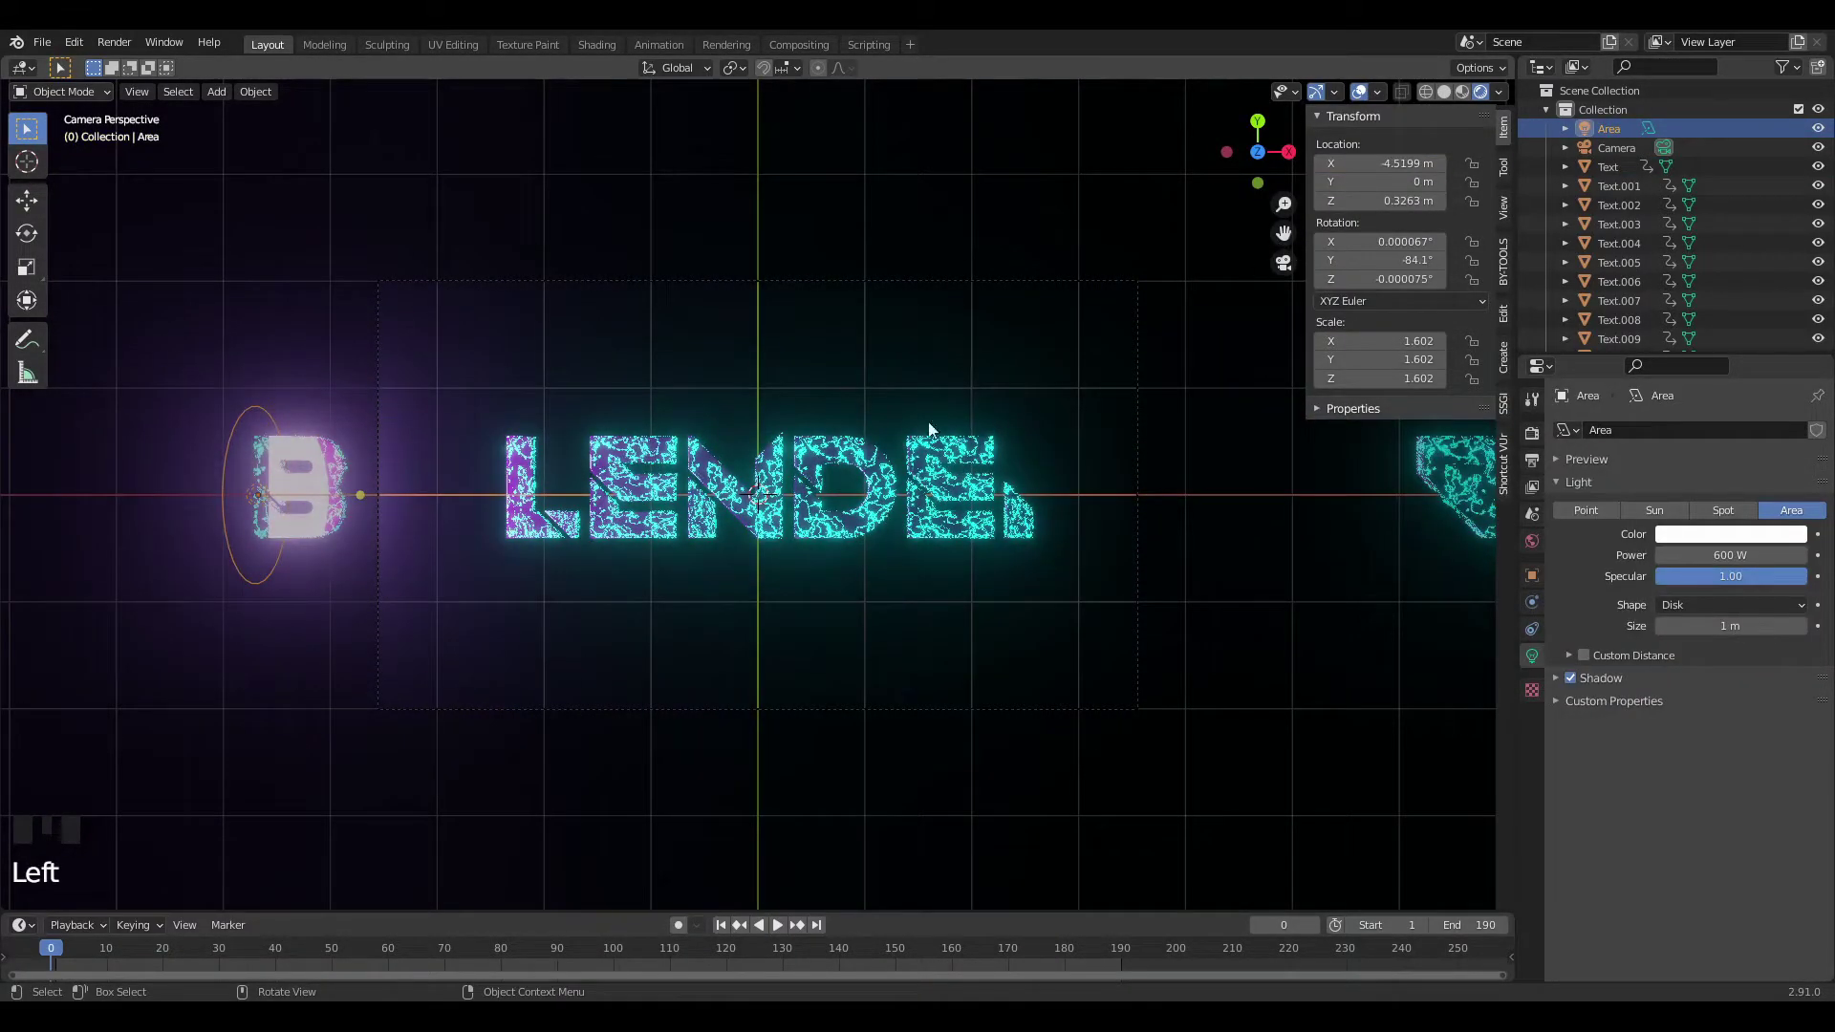
{"action": "left_click", "coordinate": [519, 469]}
{"action": "left_click_drag", "start_coordinate": [1374, 181], "coordinate": [1338, 182]}
{"action": "right_click", "coordinate": [1394, 184]}
{"action": "left_click", "coordinate": [1393, 183]}
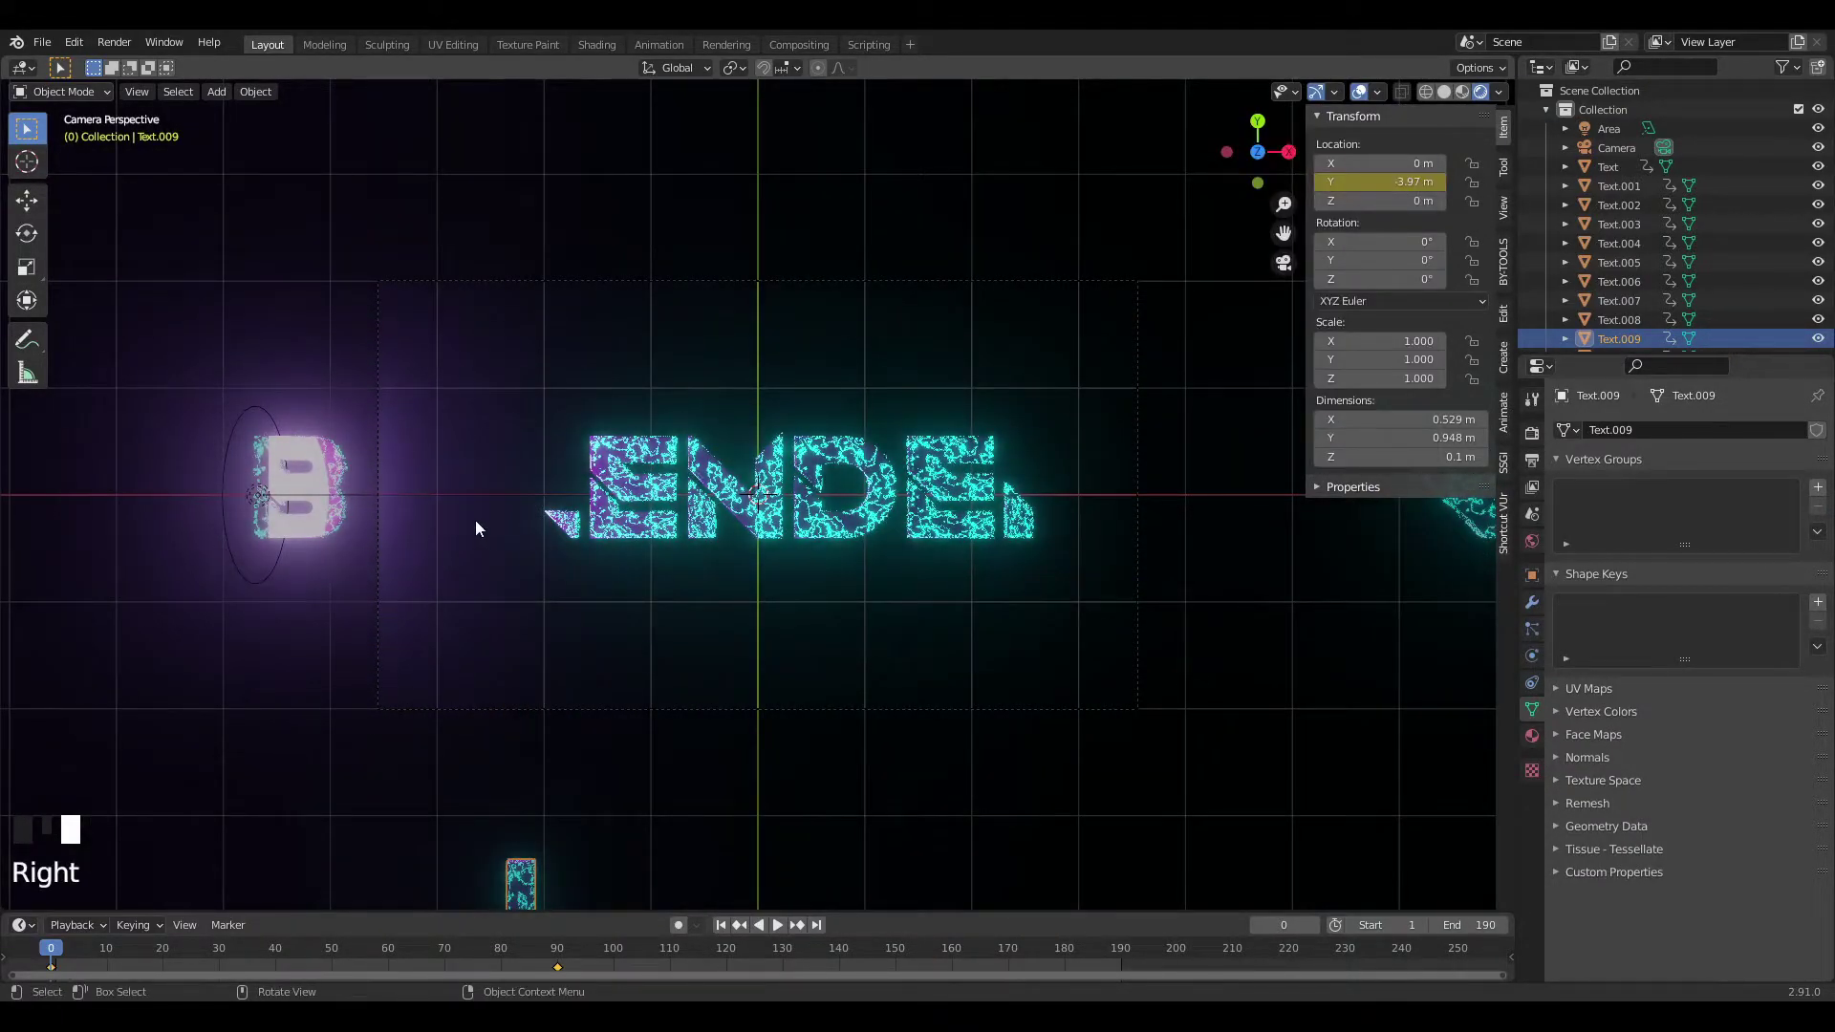
Raise the small triangle piece and key it, then key the first E piece's raised position.
{"action": "left_click", "coordinate": [562, 524]}
{"action": "mouse_move", "coordinate": [1377, 182]}
{"action": "left_mouse_down"}
{"action": "mouse_move", "coordinate": [1352, 185]}
{"action": "mouse_move", "coordinate": [1381, 182]}
{"action": "left_mouse_up"}
{"action": "right_click", "coordinate": [1351, 185]}
{"action": "left_click", "coordinate": [1352, 185]}
{"action": "left_click", "coordinate": [633, 457]}
{"action": "right_click", "coordinate": [1381, 184]}
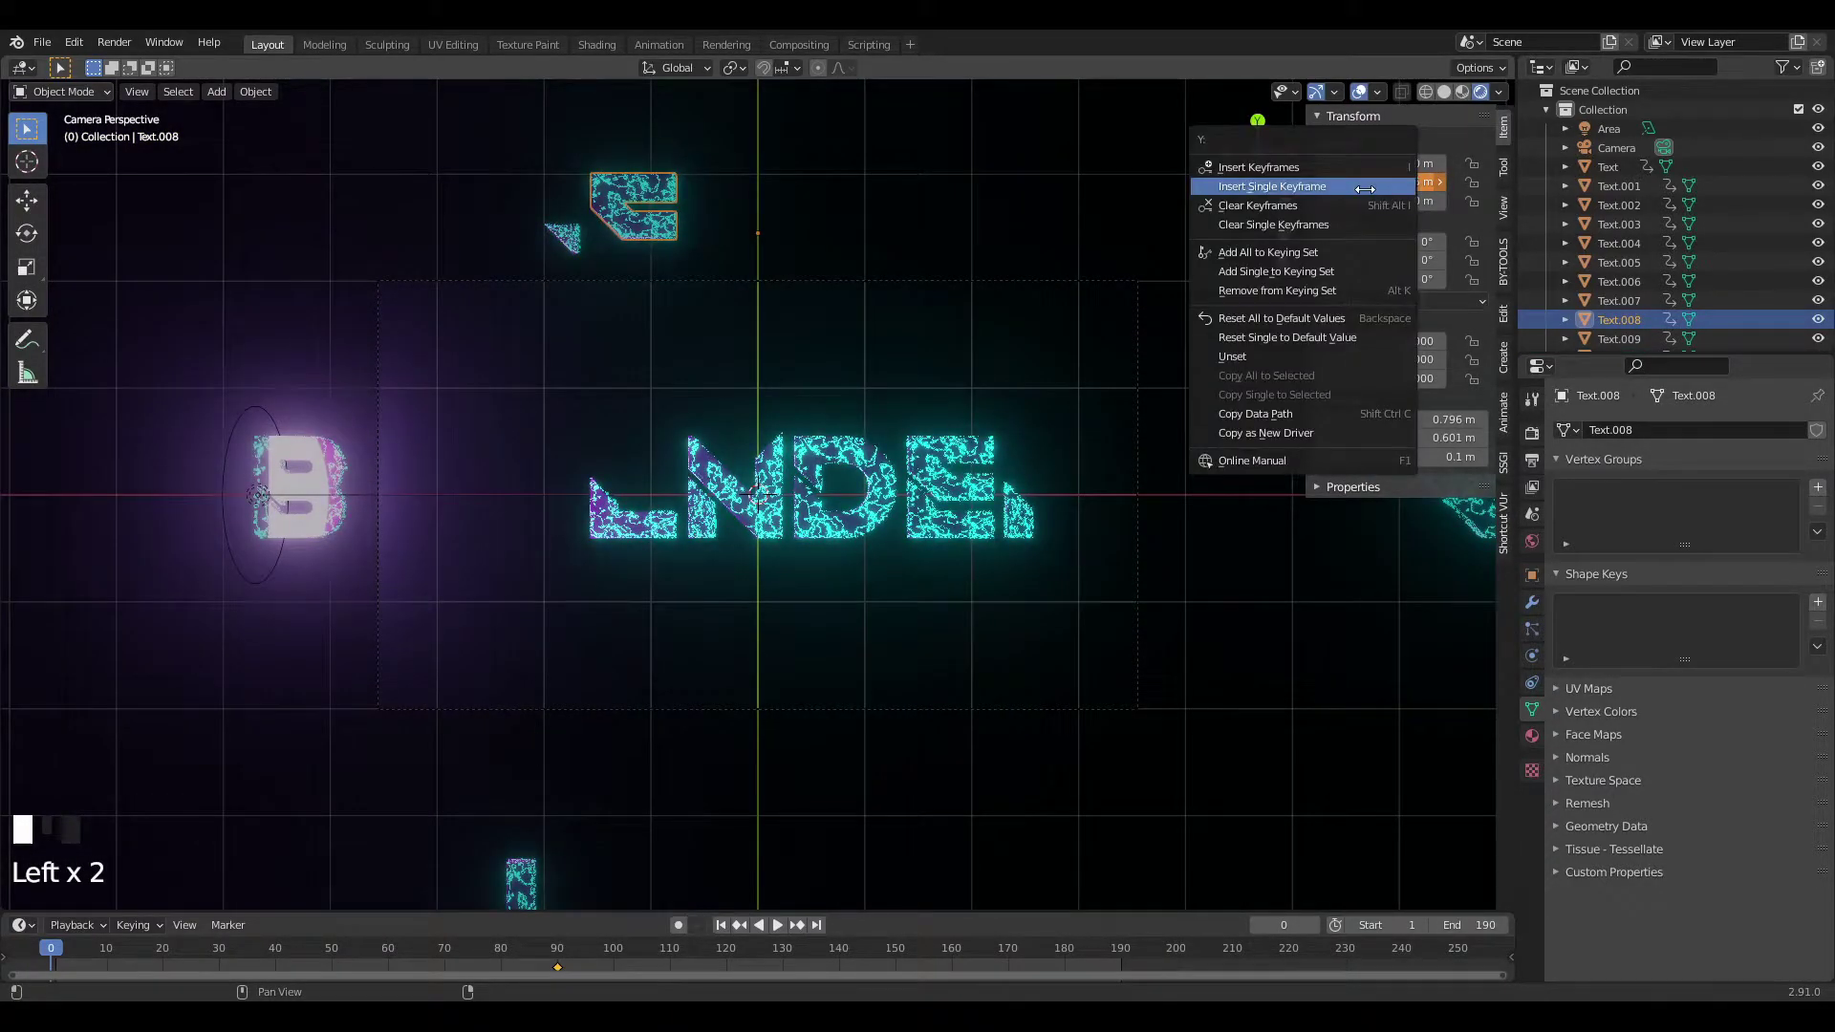
{"action": "left_click", "coordinate": [1381, 185]}
Drop the L-shaped piece downward and key its starting height.
{"action": "left_click", "coordinate": [597, 521]}
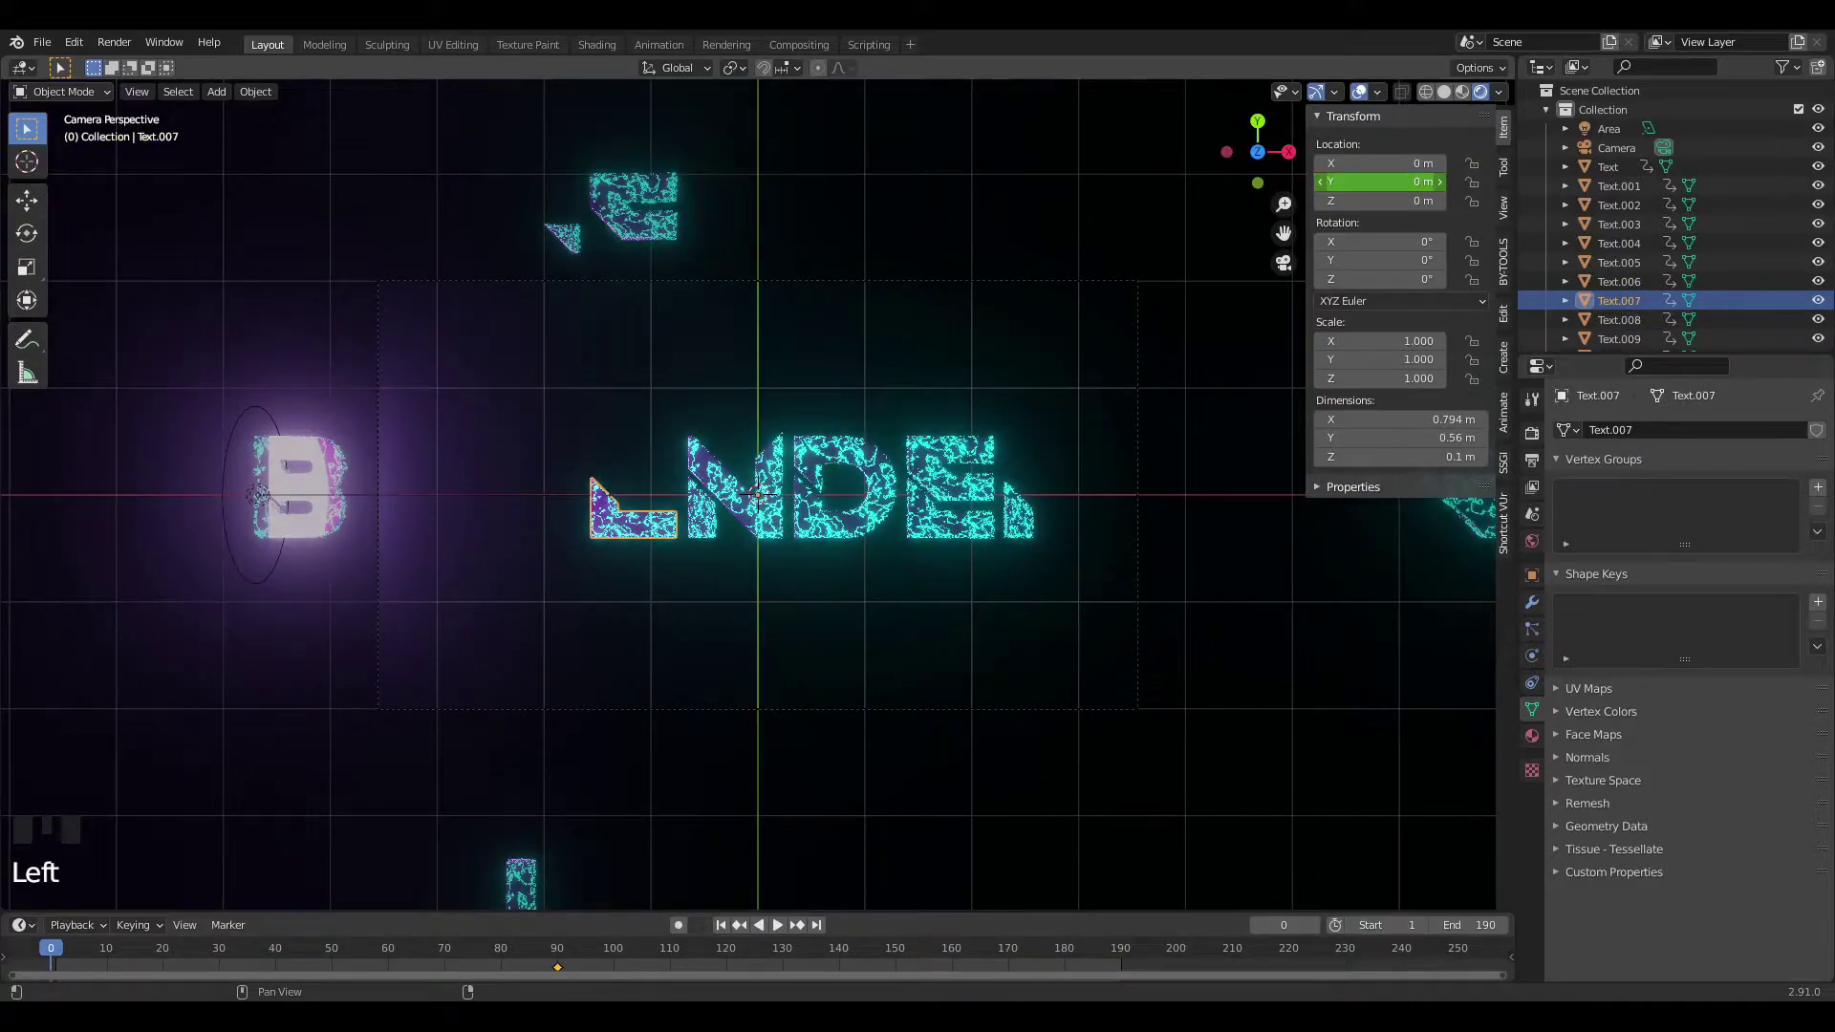
{"action": "left_click_drag", "start_coordinate": [1385, 181], "coordinate": [1367, 181]}
{"action": "right_click", "coordinate": [1376, 181]}
{"action": "left_click", "coordinate": [1427, 193]}
{"action": "right_click", "coordinate": [1424, 182]}
{"action": "left_click", "coordinate": [1424, 185]}
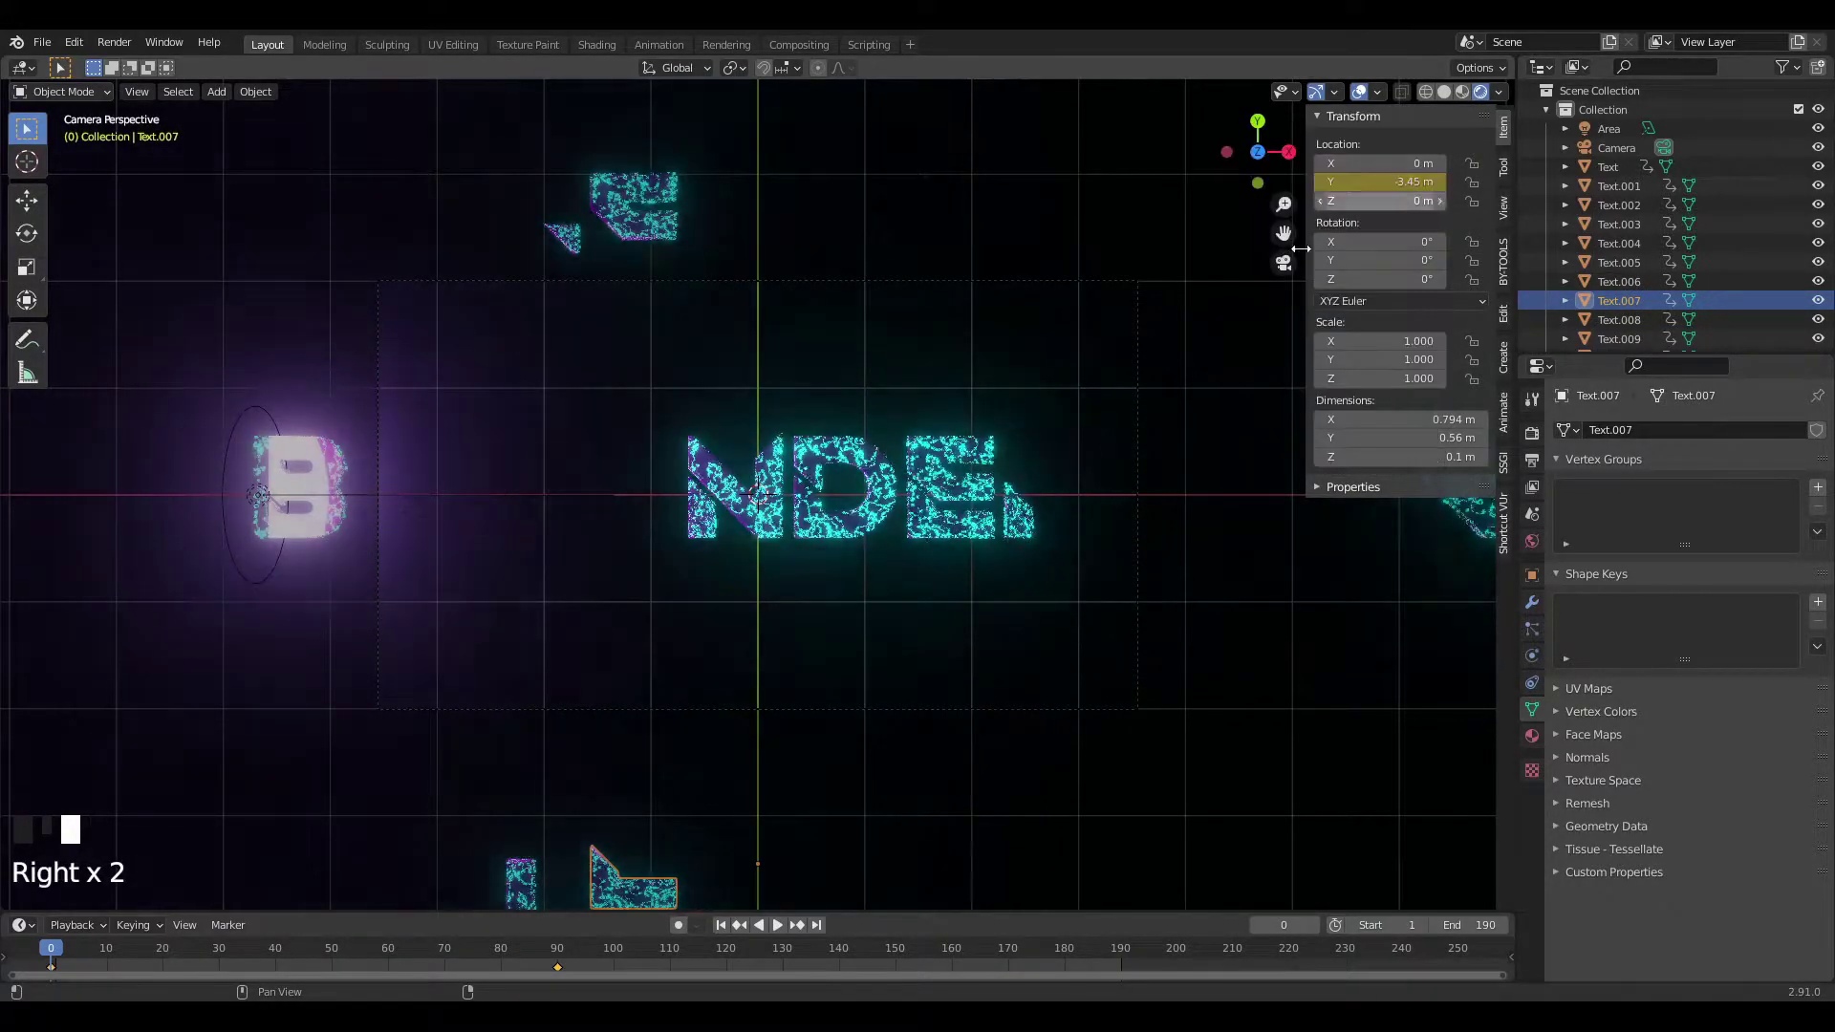
Raise another E piece upward and key its starting height.
{"action": "left_click", "coordinate": [927, 465]}
{"action": "mouse_move", "coordinate": [1376, 182]}
{"action": "left_mouse_down"}
{"action": "mouse_move", "coordinate": [1428, 182]}
{"action": "mouse_move", "coordinate": [1412, 178]}
{"action": "left_mouse_up"}
{"action": "right_click", "coordinate": [1428, 181]}
{"action": "left_click", "coordinate": [1429, 184]}
Key the lower E piece's raised position and the R's inner piece's lowered position.
{"action": "left_click", "coordinate": [950, 531]}
{"action": "right_click", "coordinate": [1428, 181]}
{"action": "left_click", "coordinate": [1429, 184]}
{"action": "left_click", "coordinate": [1015, 522]}
{"action": "right_click", "coordinate": [1412, 175]}
{"action": "left_click", "coordinate": [1412, 175]}
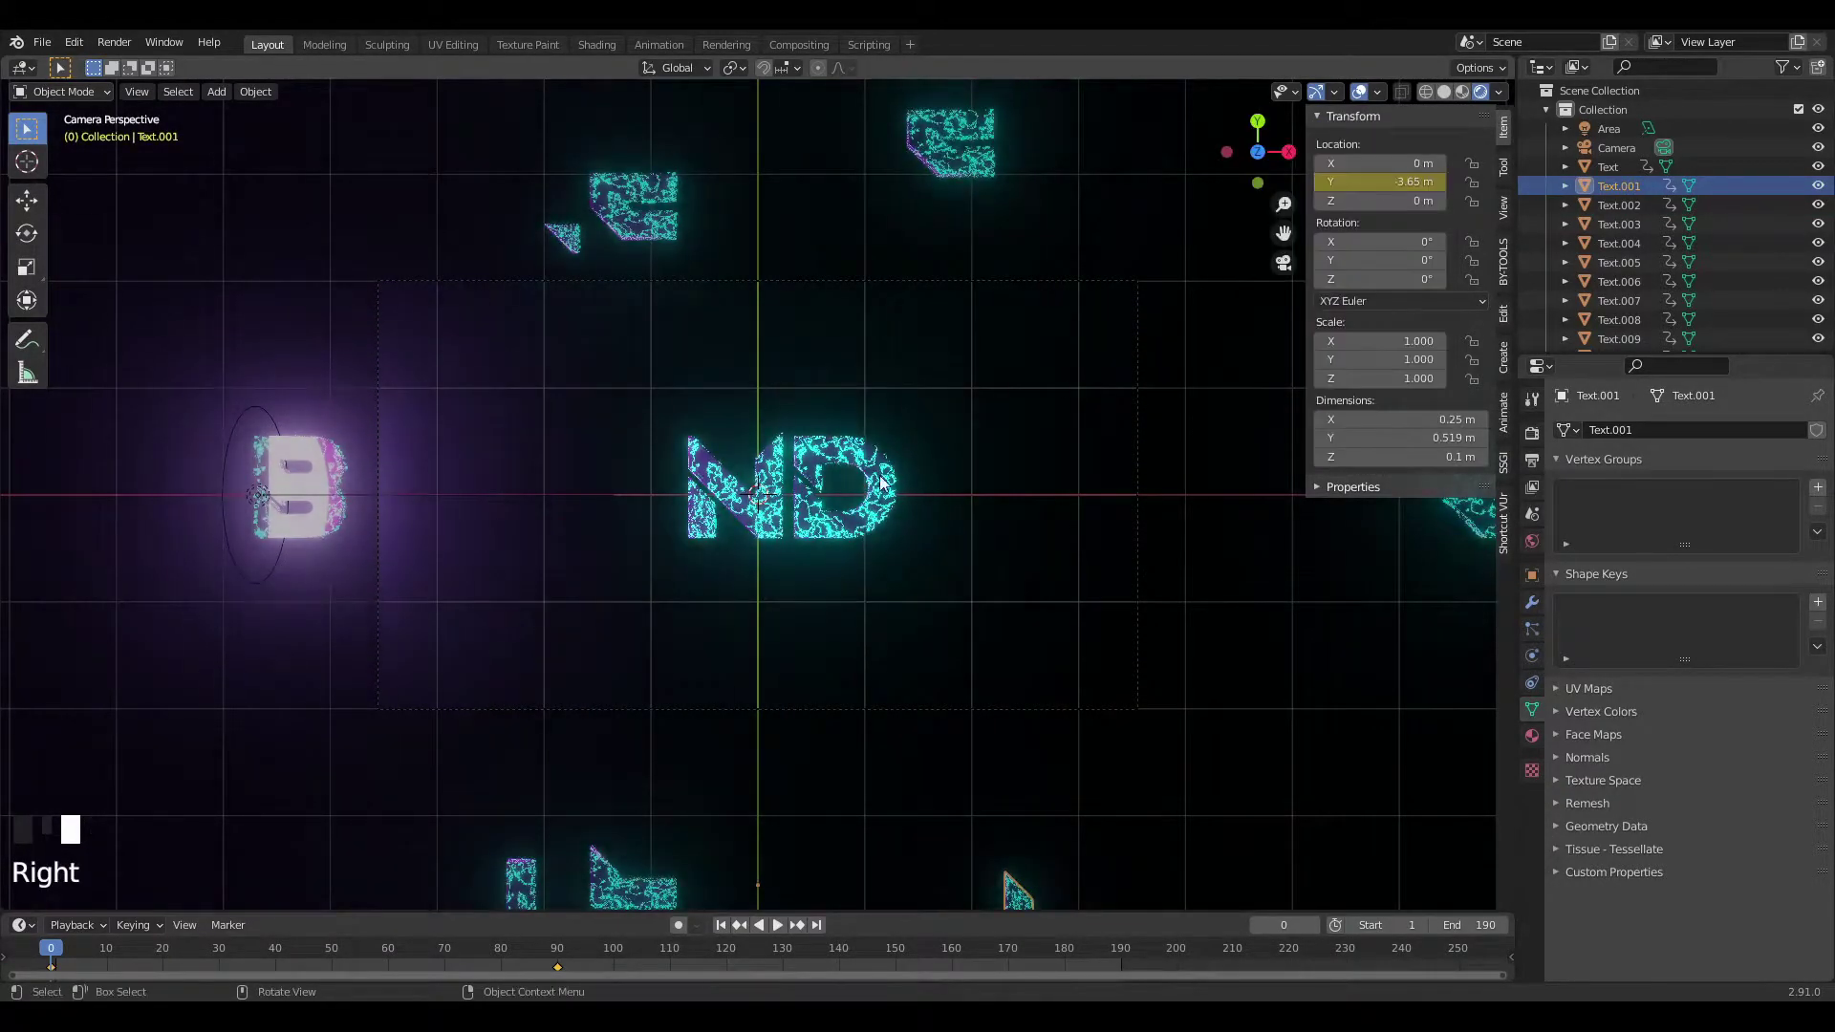
Push the N's left stroke along the depth axis and key that offset.
{"action": "left_click", "coordinate": [692, 521]}
{"action": "left_click_drag", "start_coordinate": [1386, 201], "coordinate": [1505, 201]}
{"action": "key", "text": "i"}
{"action": "right_click", "coordinate": [1385, 201]}
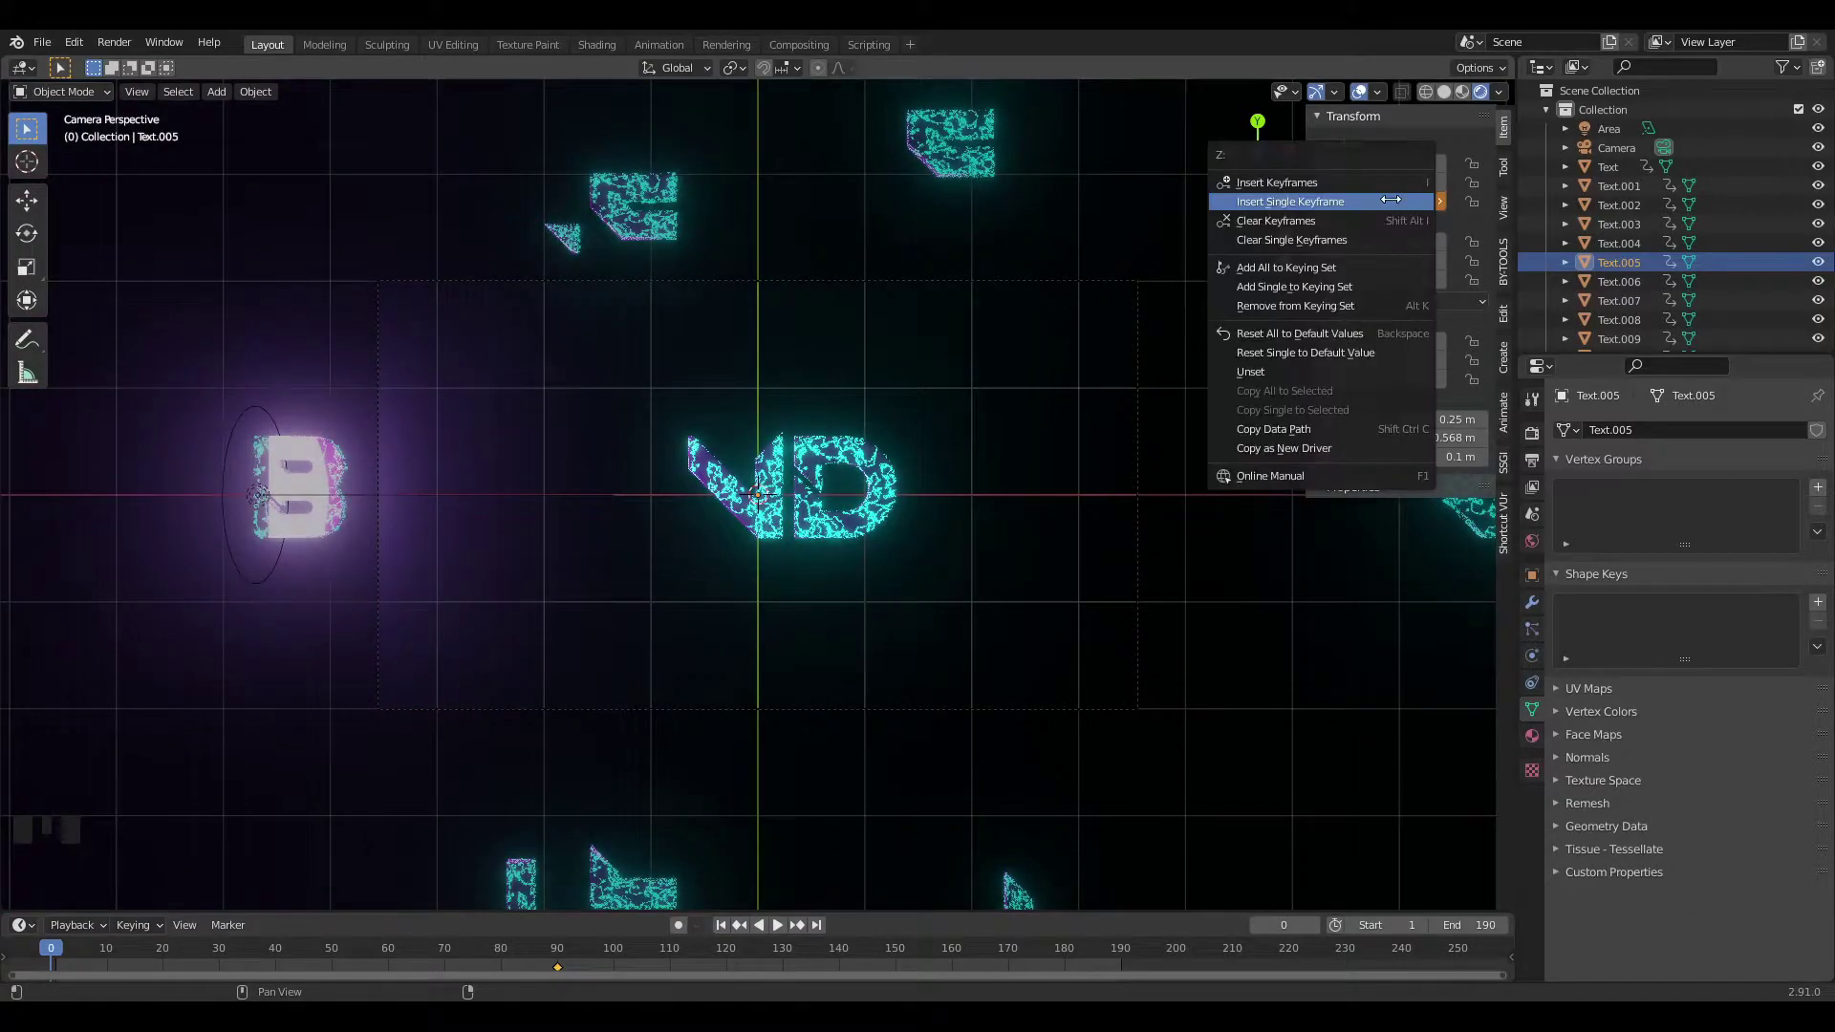
Set the N's diagonal piece depth to -6 m and key it.
{"action": "left_click", "coordinate": [730, 464]}
{"action": "left_click_drag", "start_coordinate": [1358, 201], "coordinate": [1364, 202]}
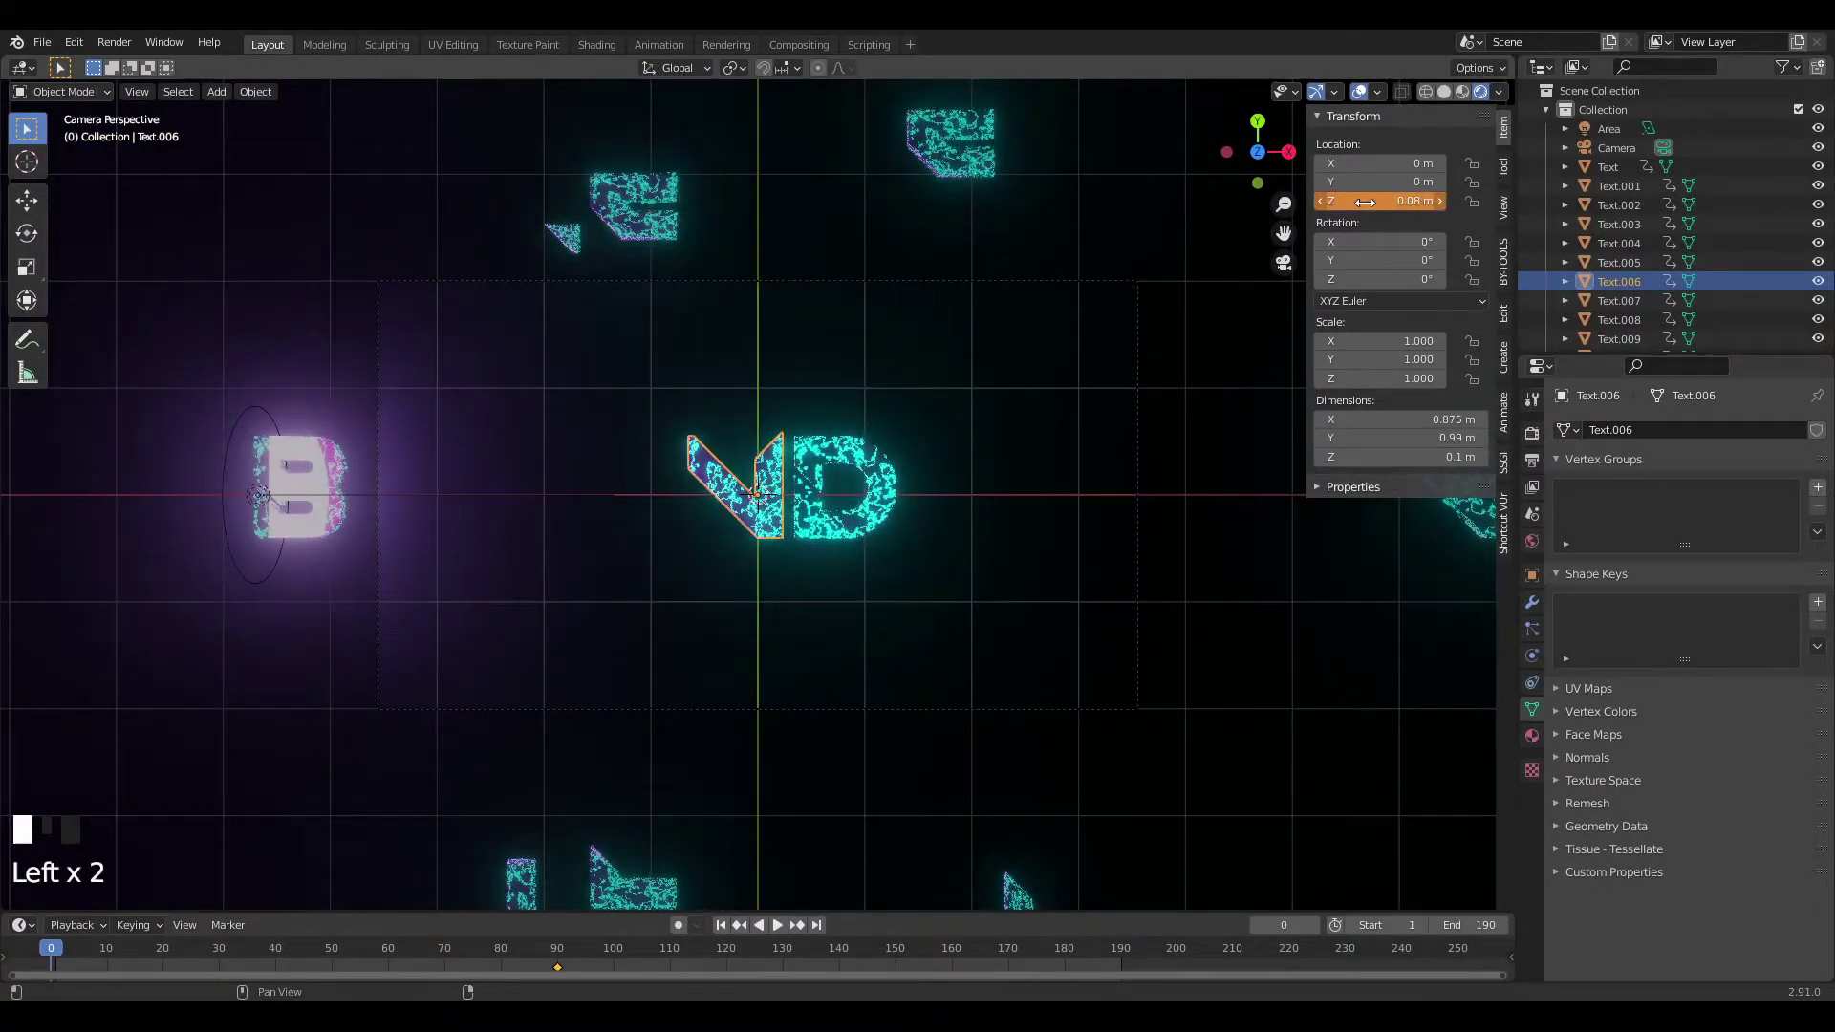
{"action": "left_click", "coordinate": [1320, 260]}
{"action": "right_click", "coordinate": [1408, 203]}
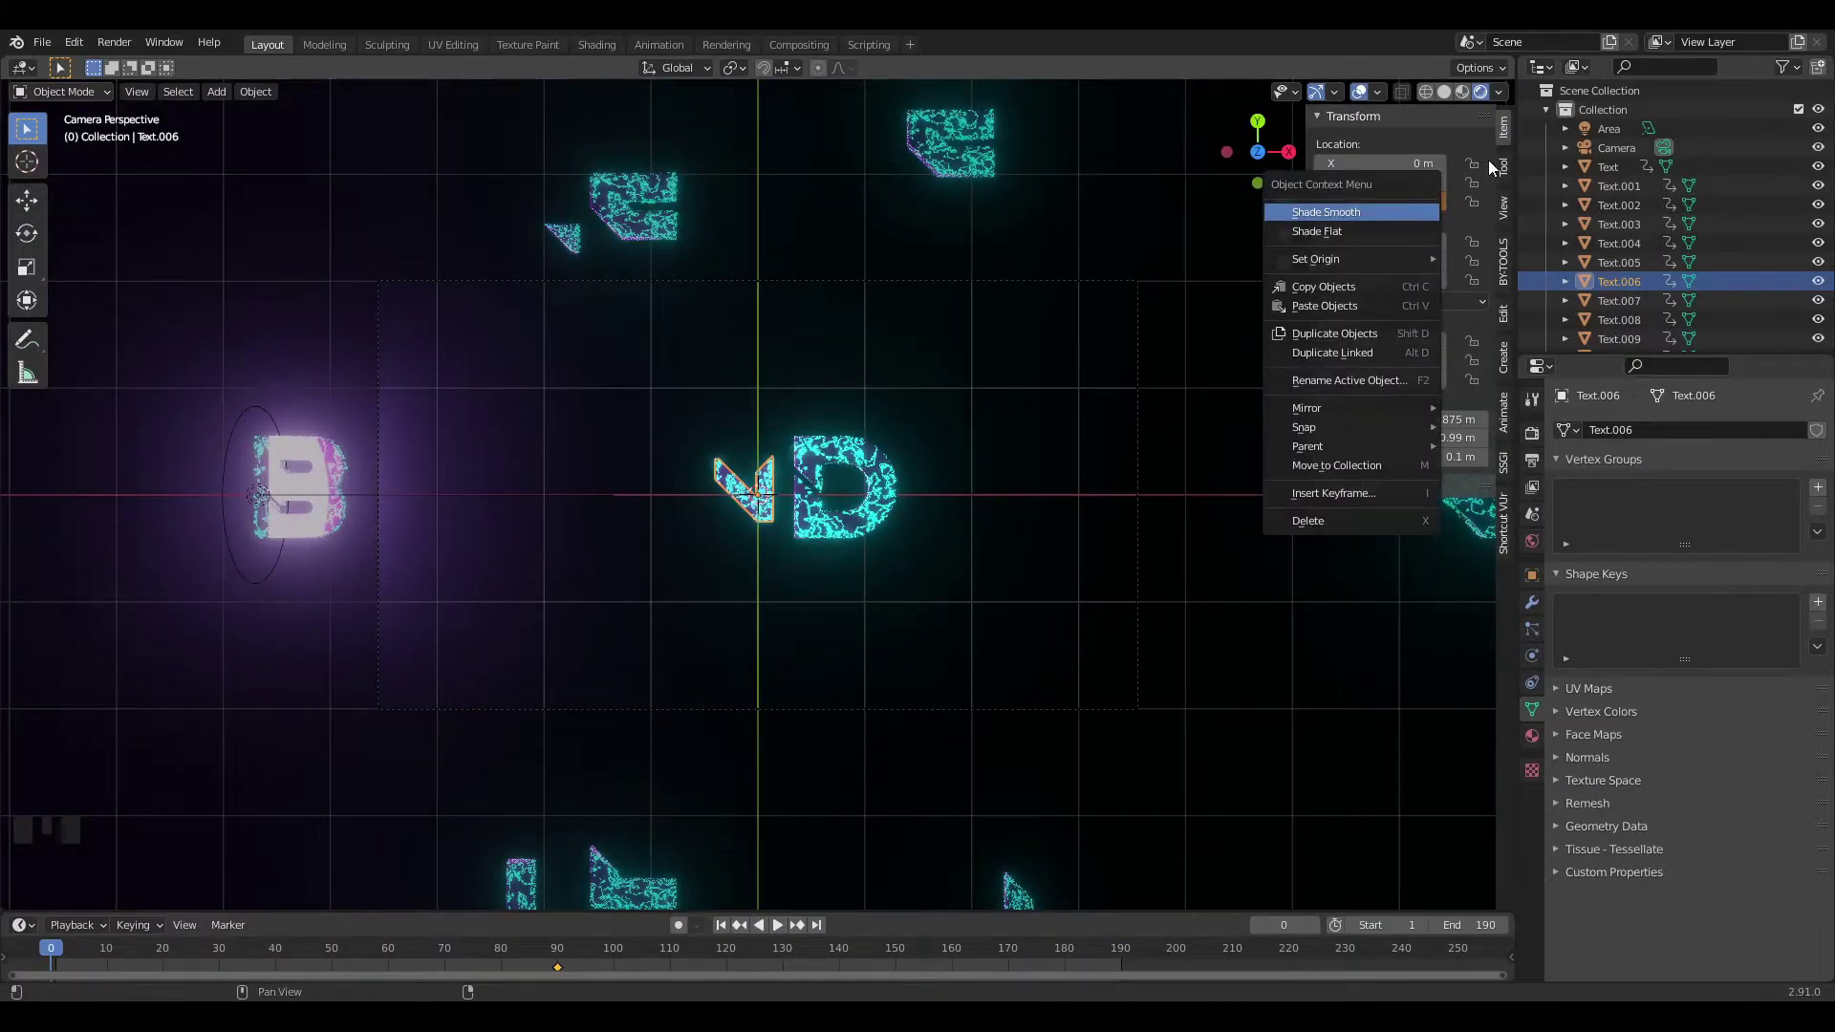
{"action": "right_click", "coordinate": [1407, 203]}
{"action": "left_click", "coordinate": [1271, 200]}
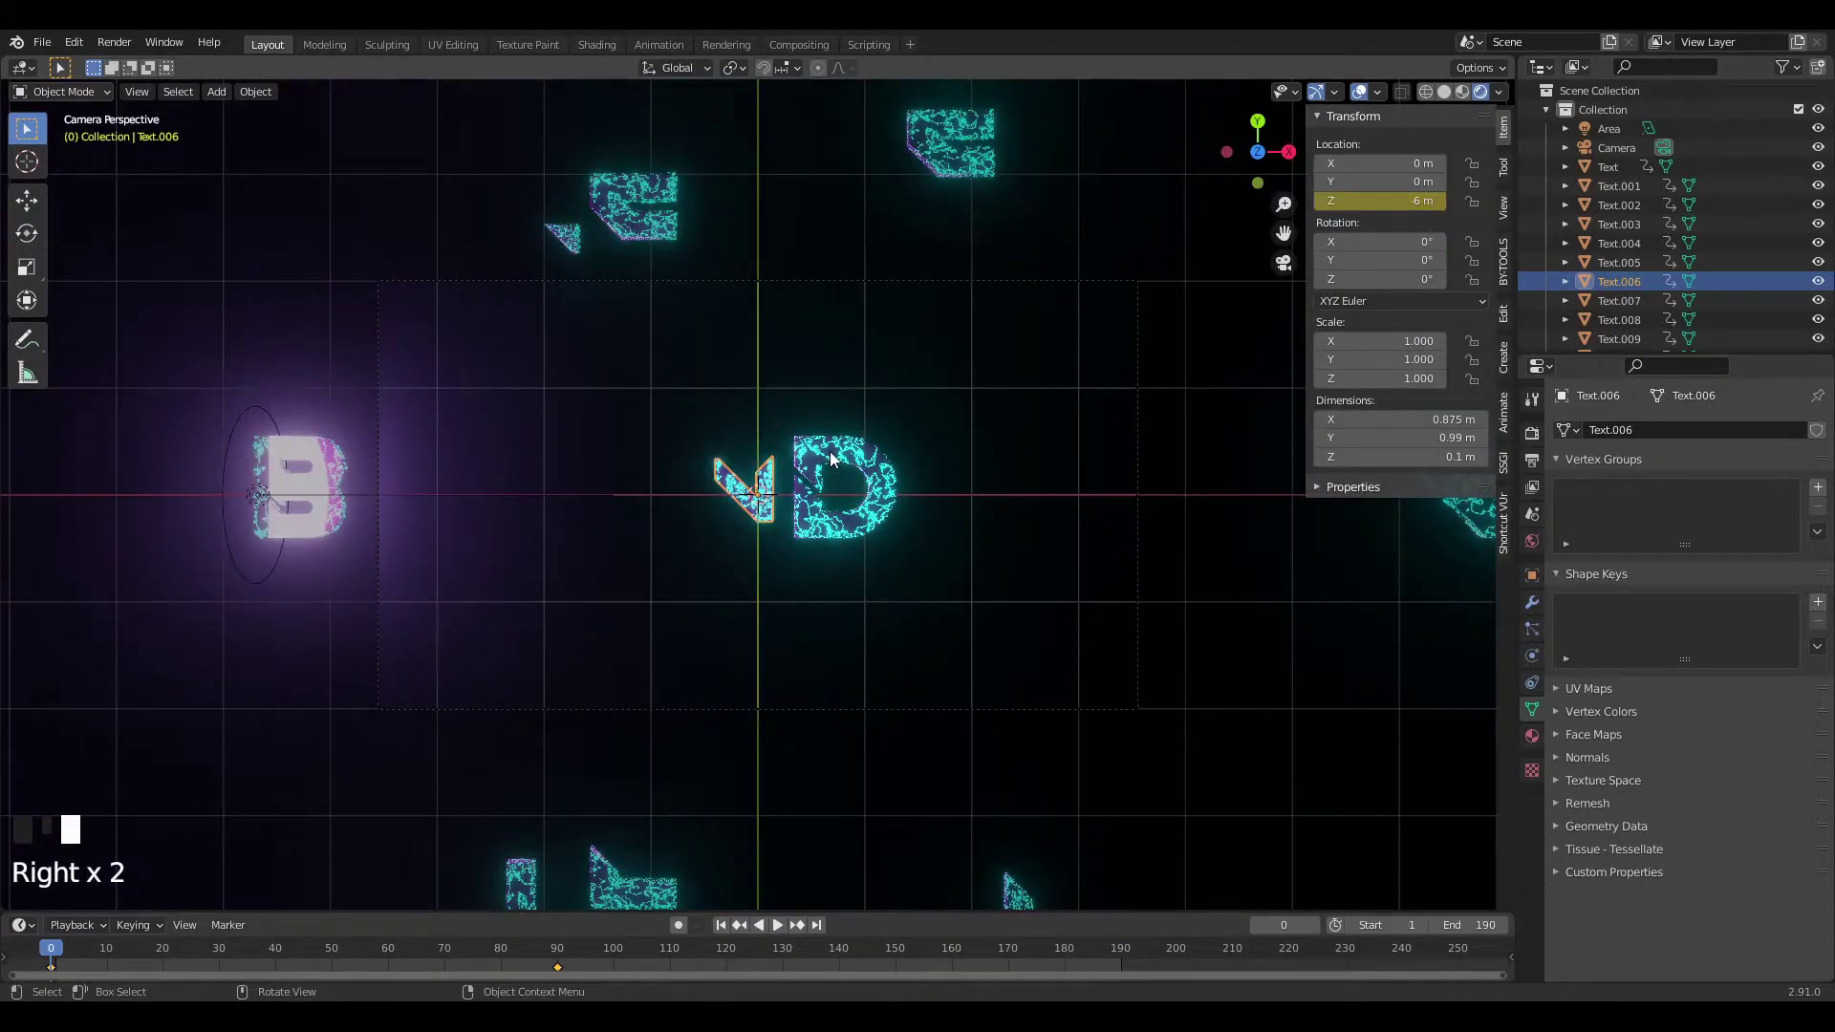
Set the D letter's depth to -11 m, key it, and play the animation.
{"action": "left_click", "coordinate": [830, 451]}
{"action": "type", "text": "-11"}
{"action": "key", "text": "Return"}
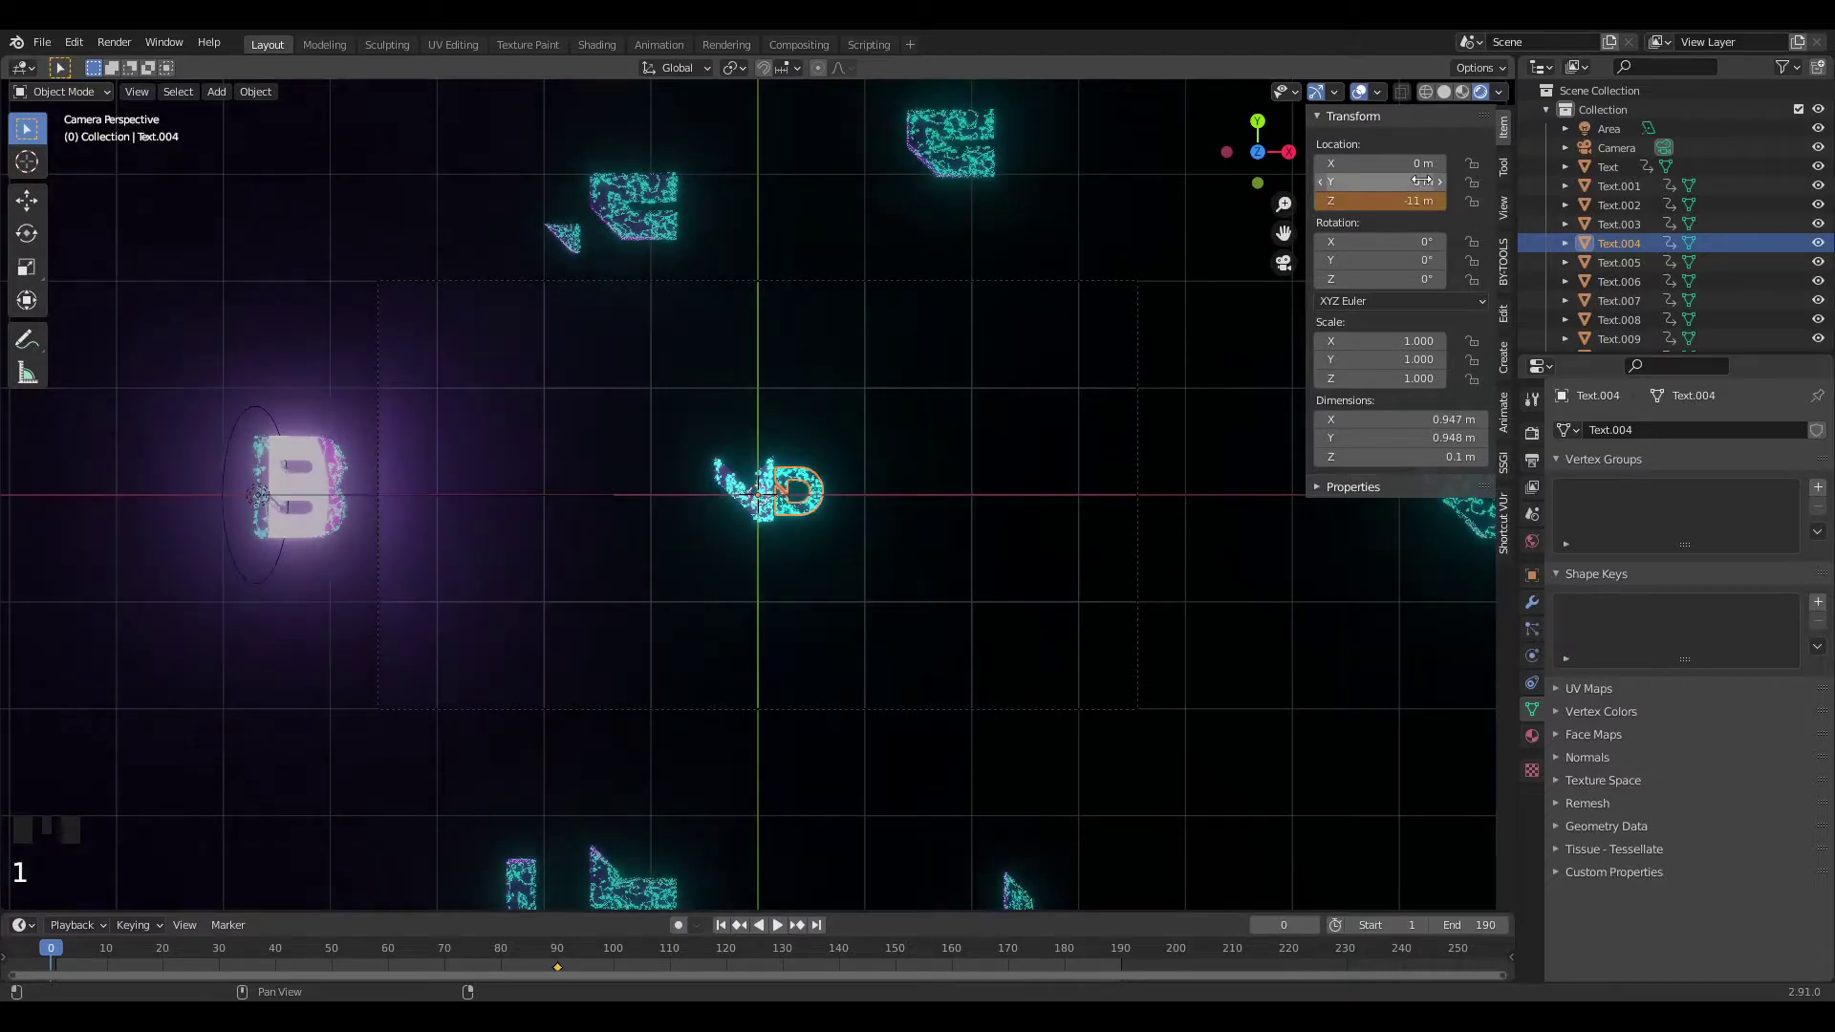
{"action": "right_click", "coordinate": [1355, 202]}
{"action": "left_click", "coordinate": [1349, 205]}
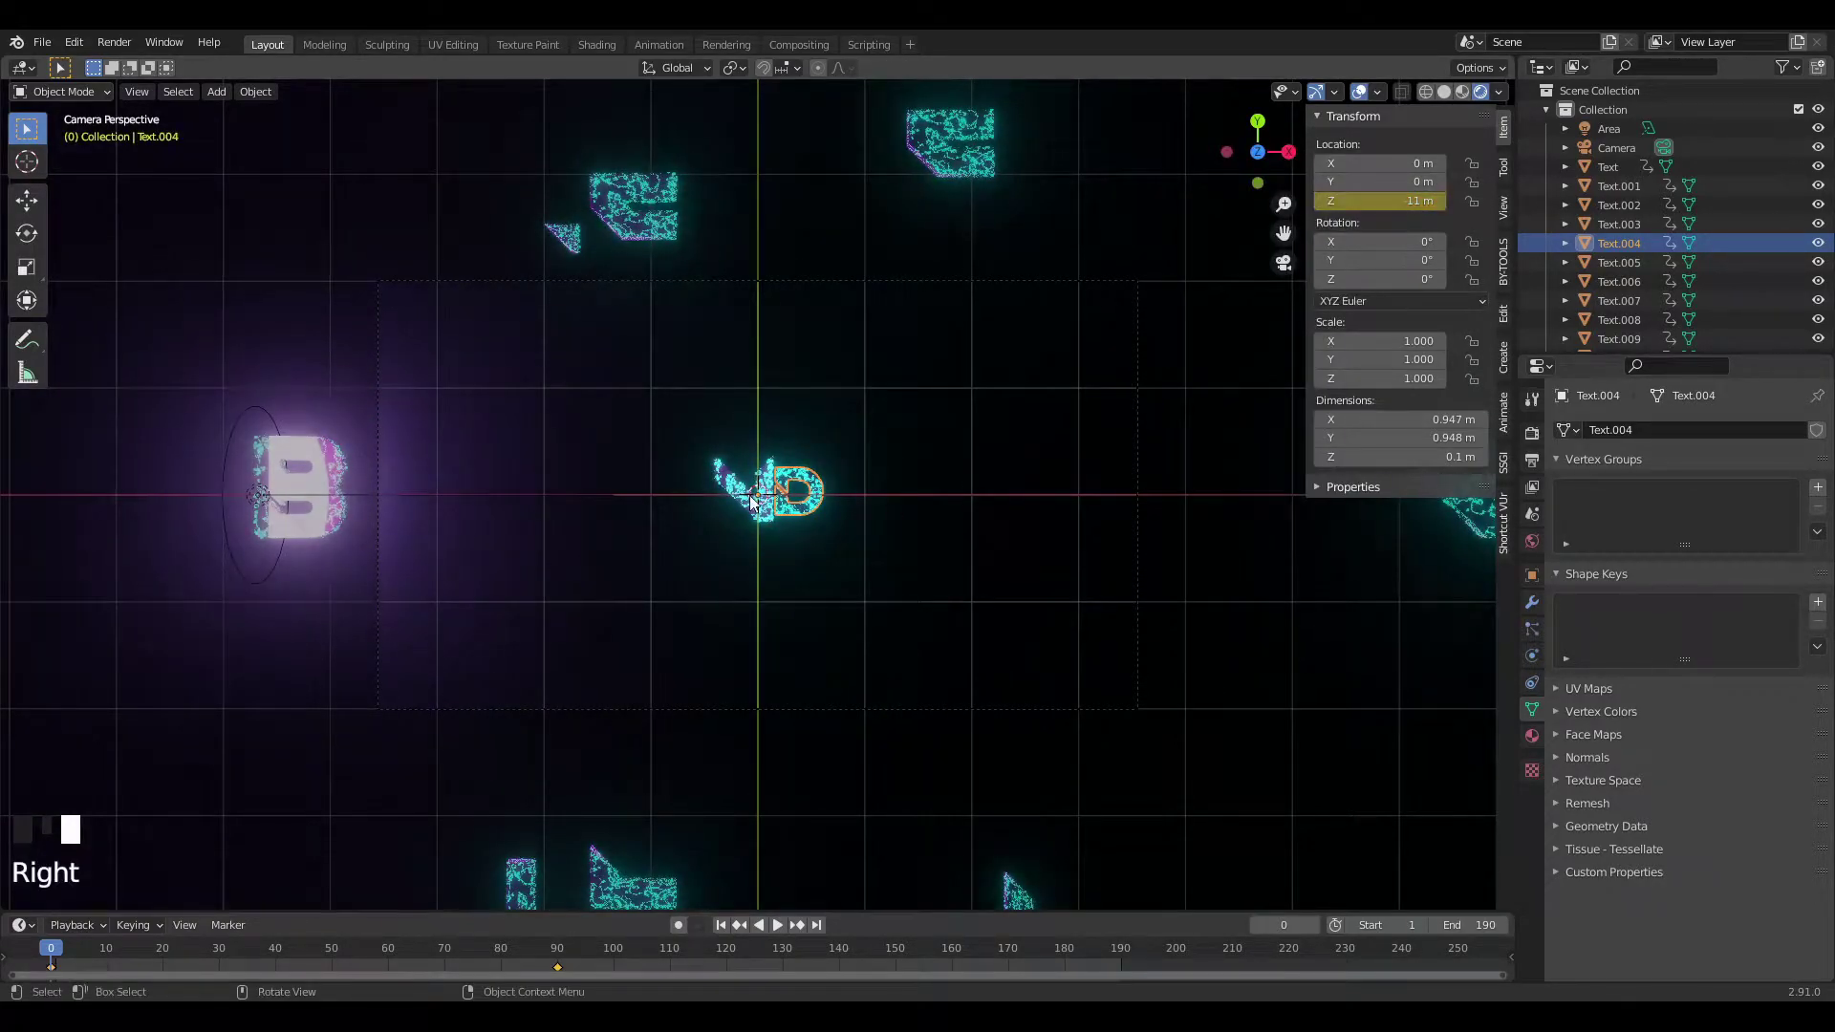
{"action": "key", "text": "space"}
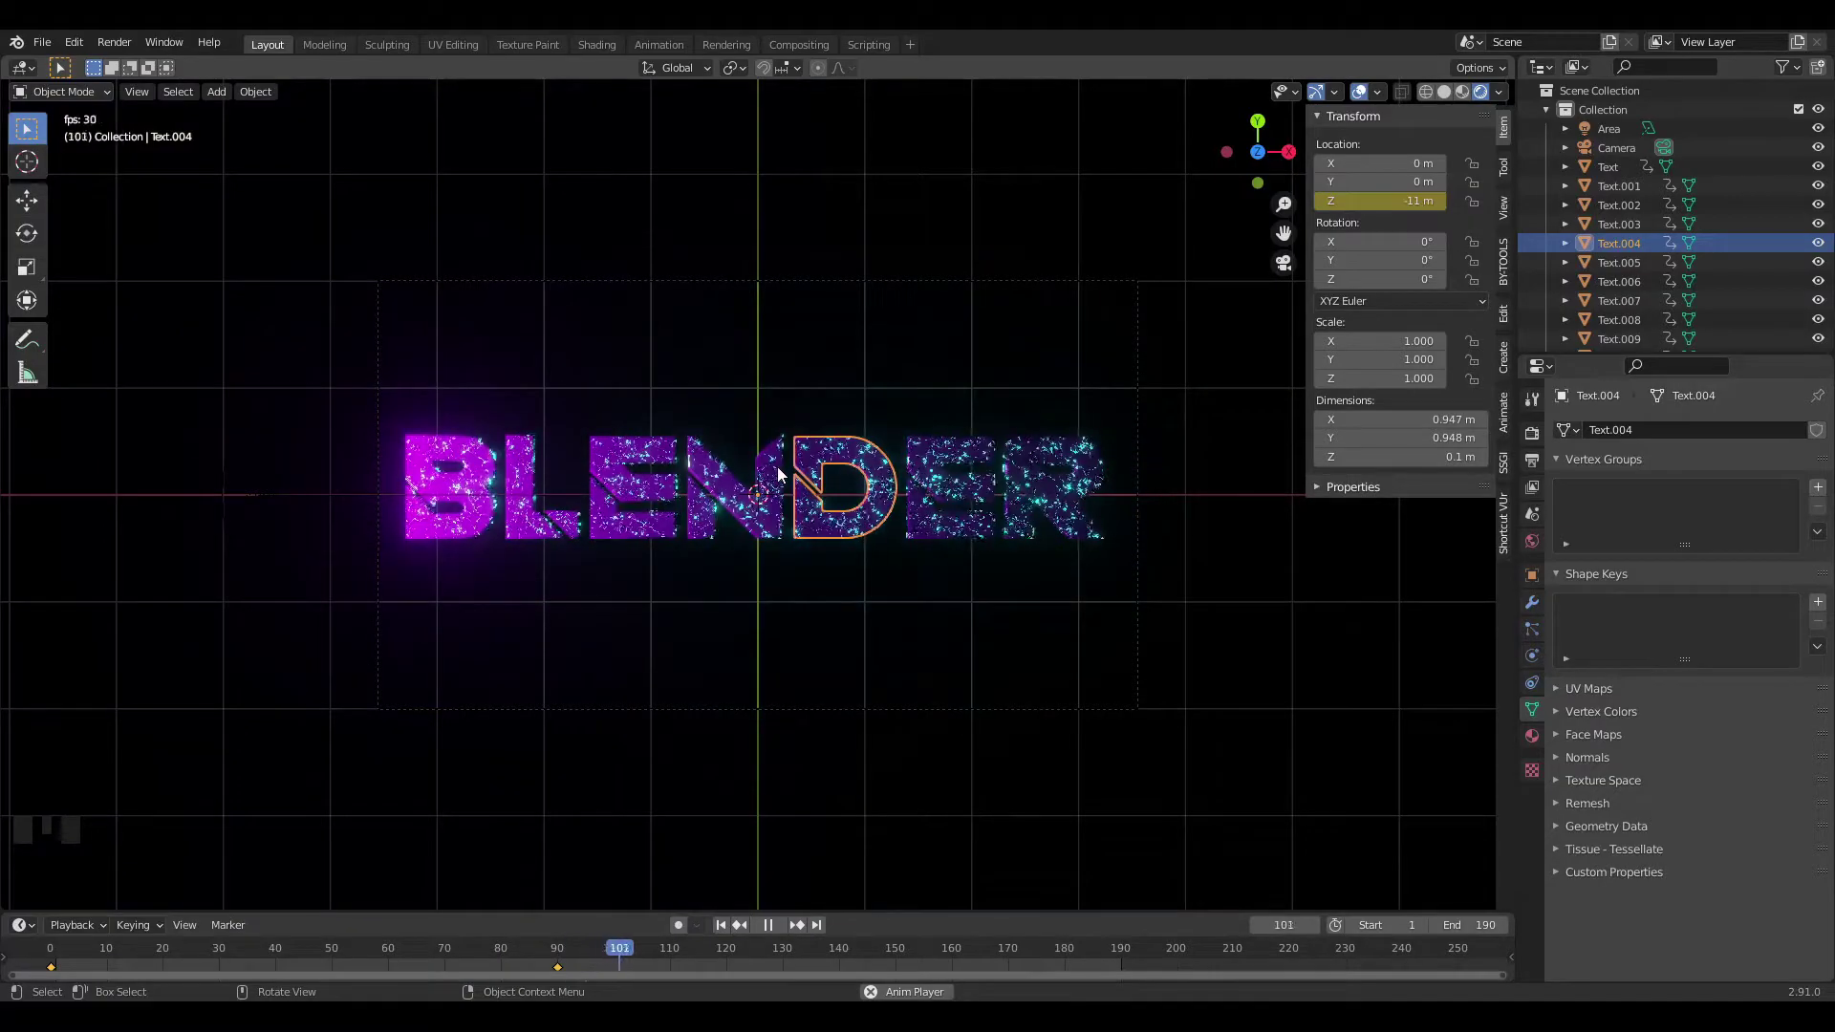
Stop playback and move the playhead to frame 90 to see BLENDER assembled.
{"action": "key", "text": "space"}
{"action": "left_click", "coordinate": [484, 967]}
{"action": "left_click_drag", "start_coordinate": [484, 967], "coordinate": [556, 969]}
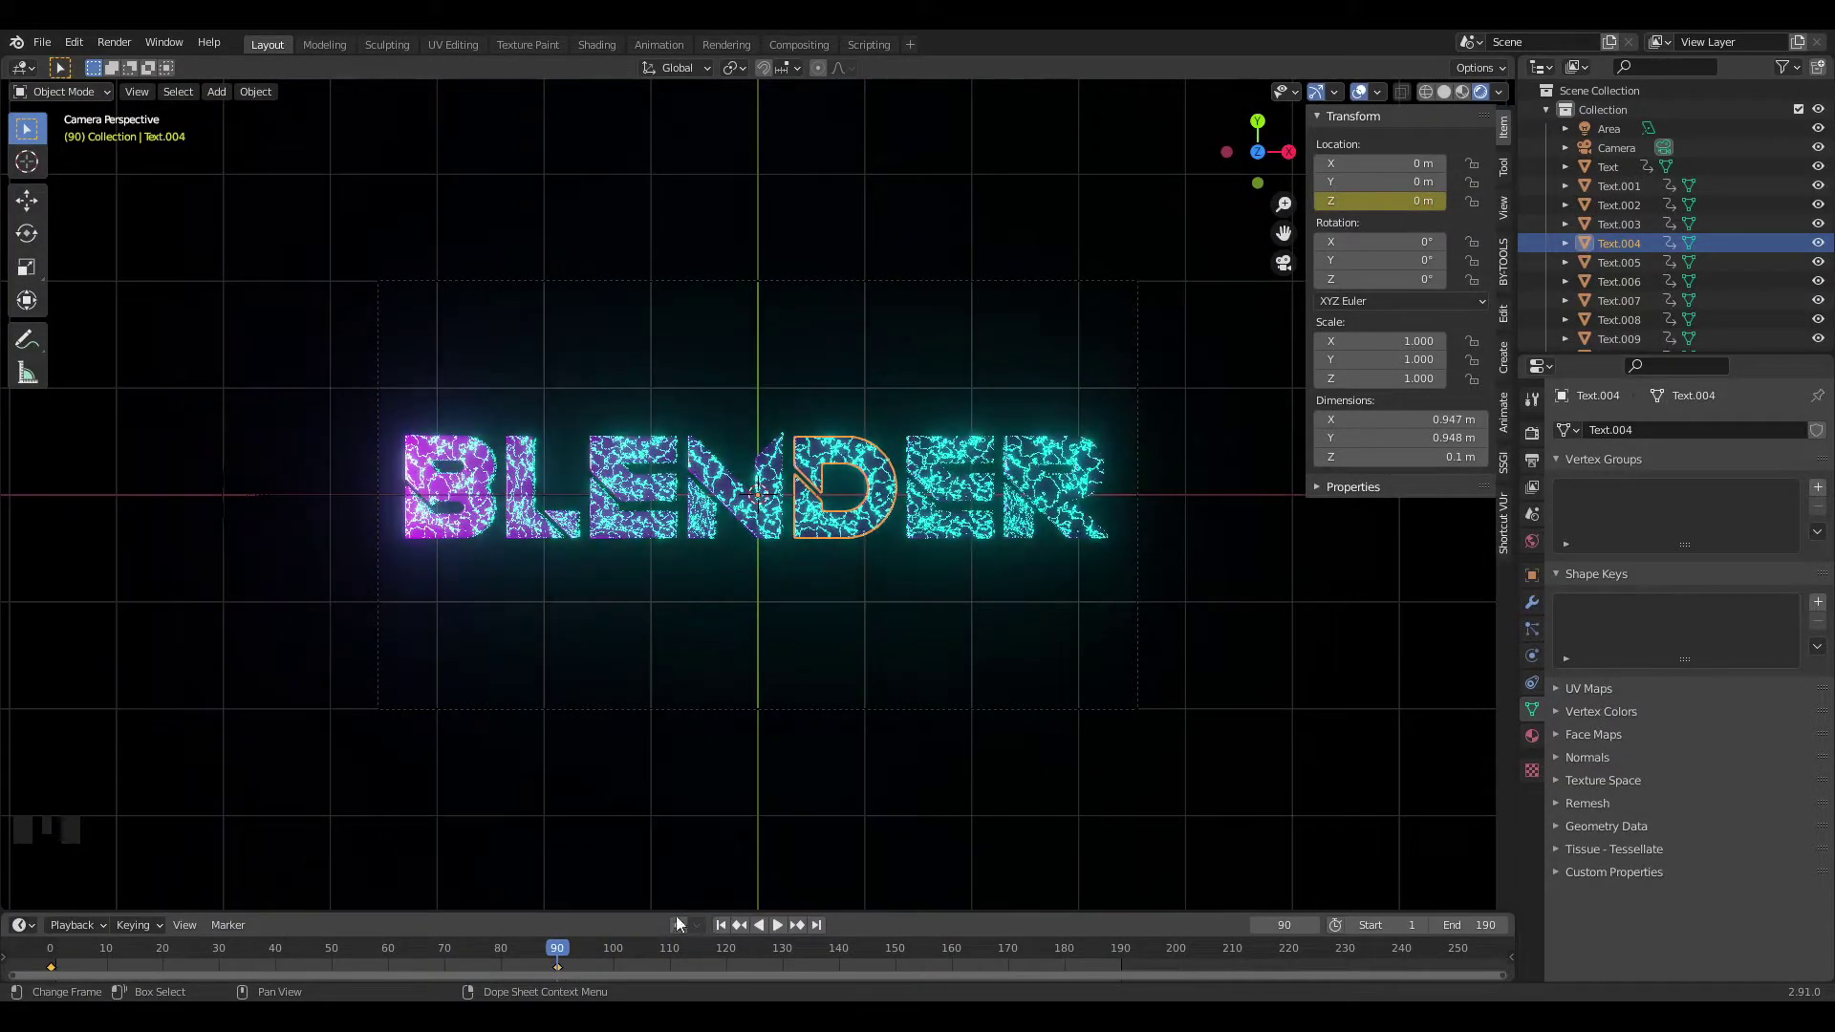
Hide the sidebar and split the 3D view, making the right area a Graph Editor.
{"action": "key", "text": "n"}
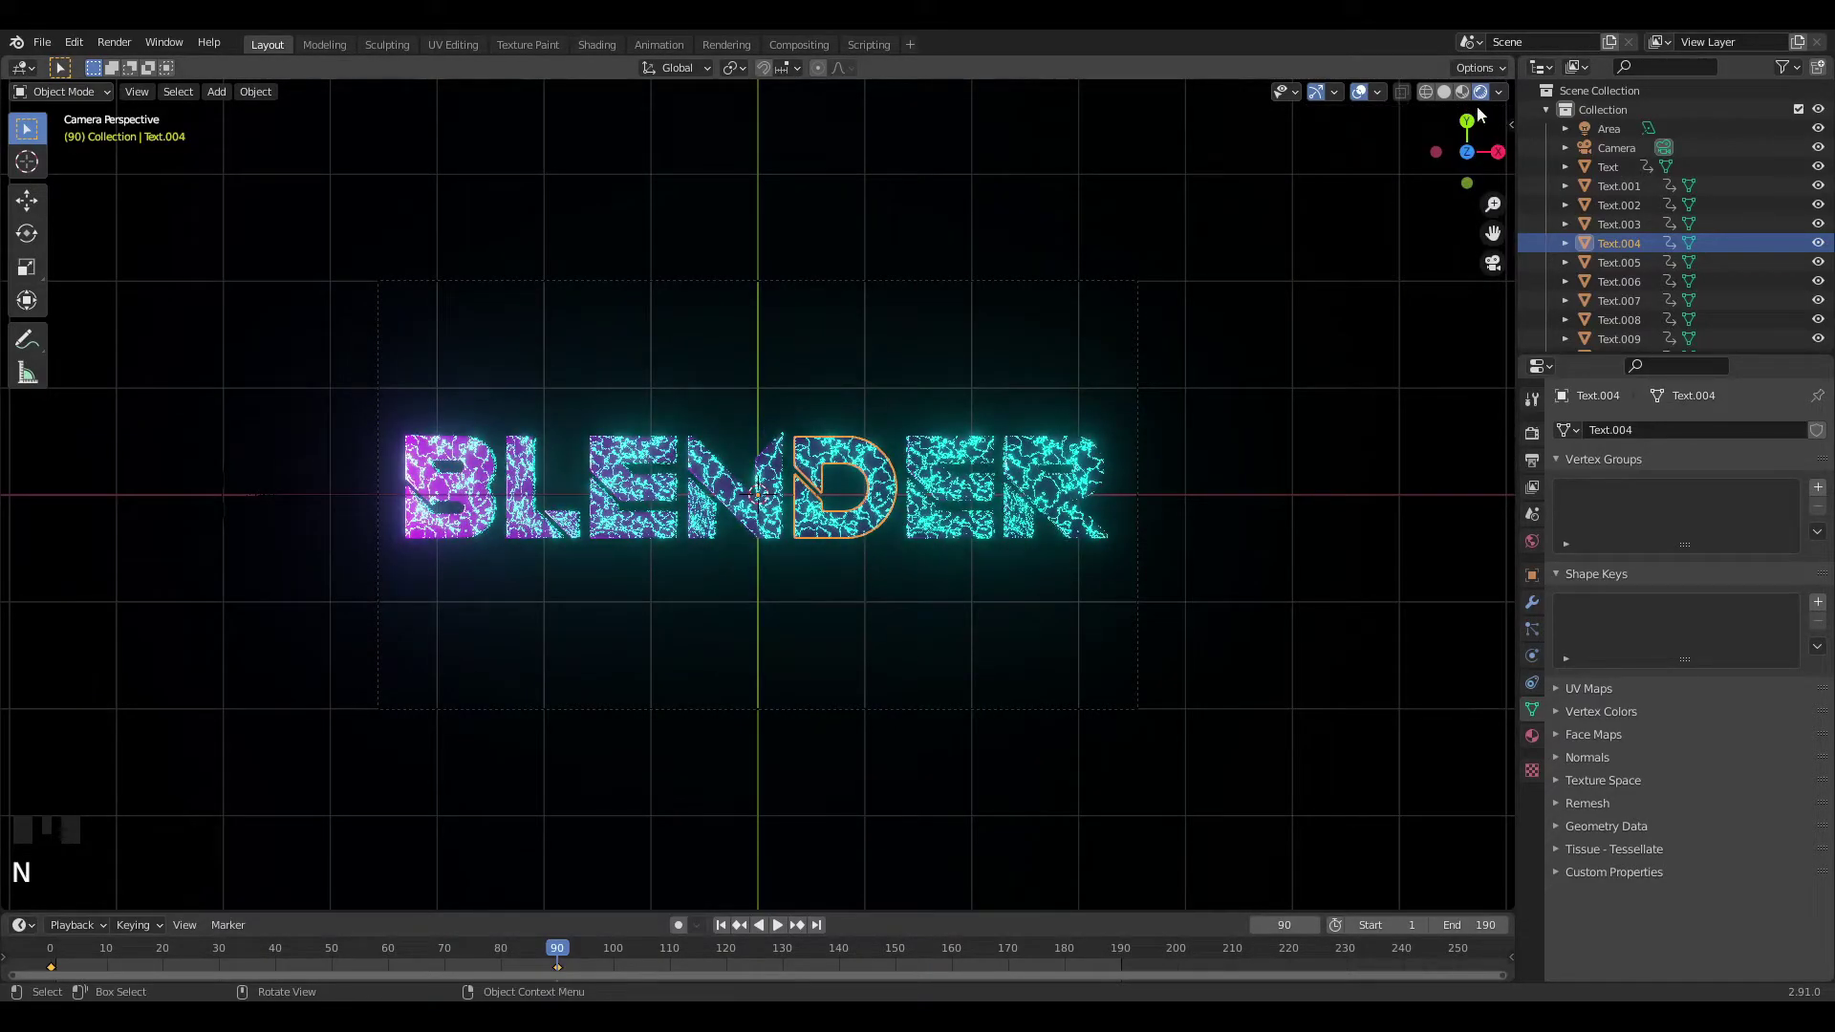
{"action": "left_click_drag", "start_coordinate": [1502, 55], "coordinate": [954, 383]}
{"action": "scroll", "coordinate": [468, 542], "scroll_direction": "up", "scroll_amount": 4}
{"action": "scroll", "coordinate": [469, 542], "scroll_direction": "down", "scroll_amount": 1}
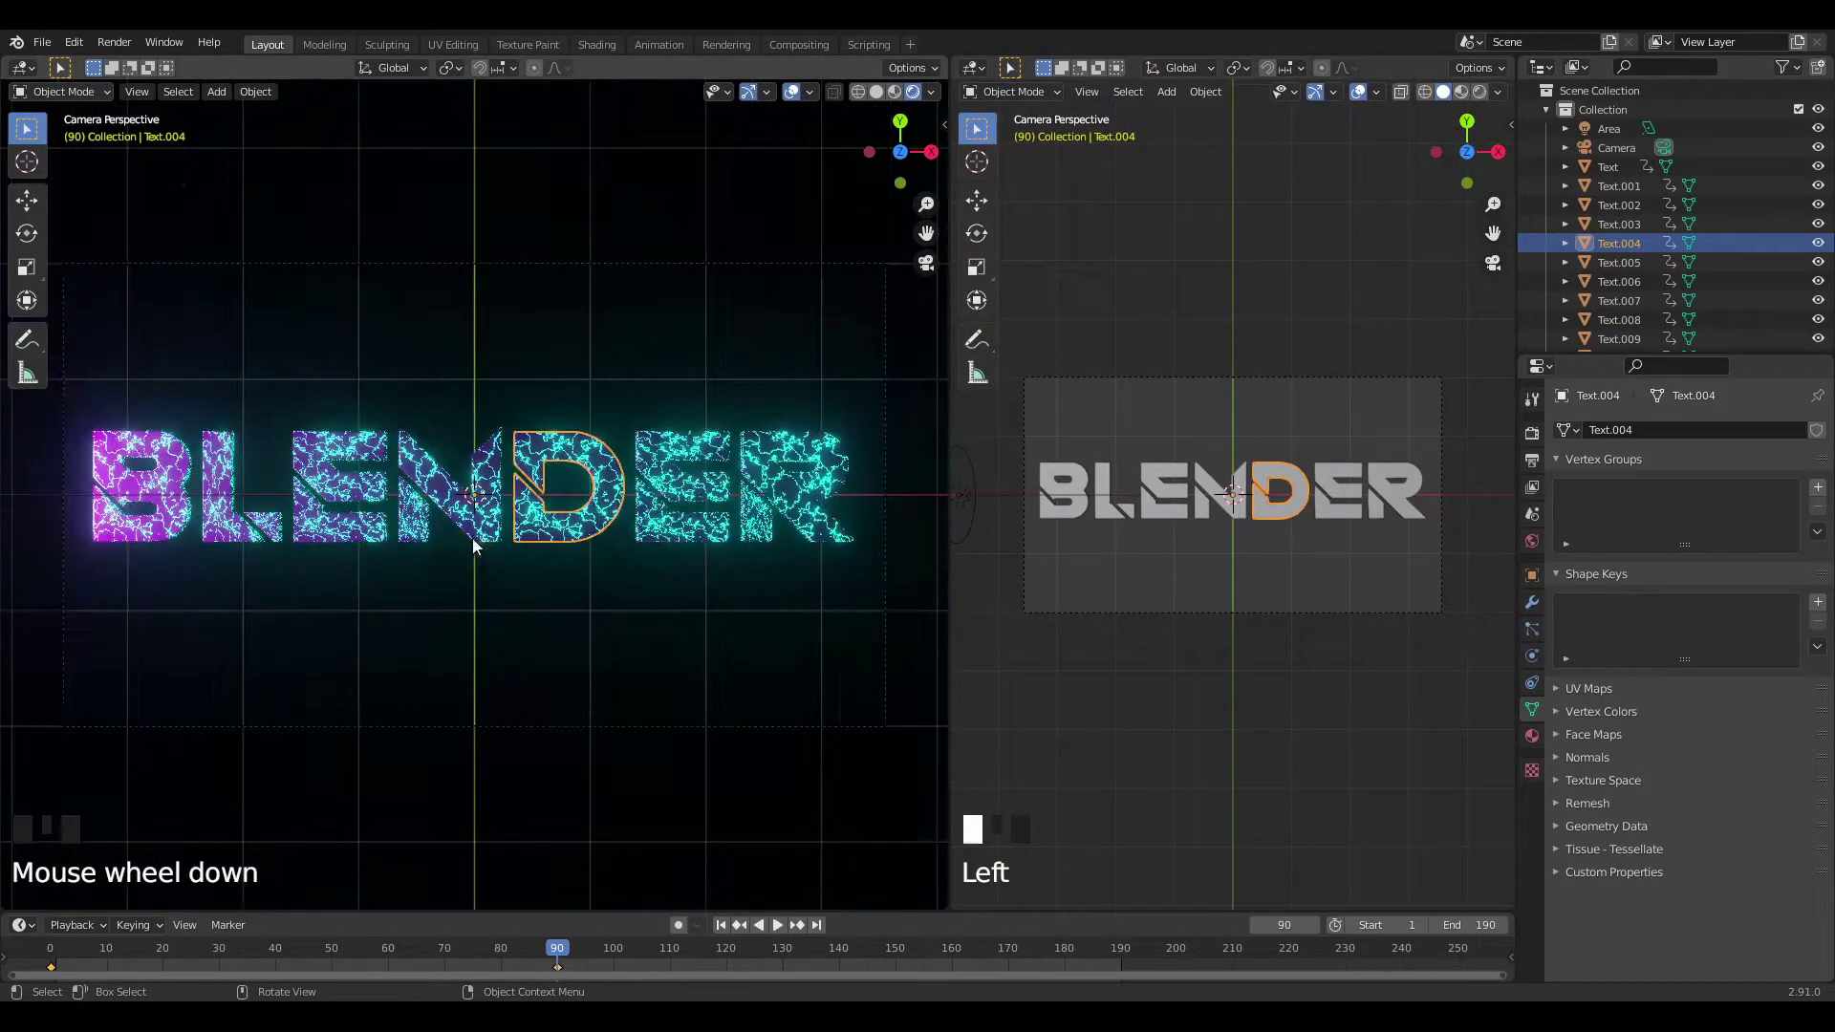
{"action": "left_click", "coordinate": [973, 67]}
{"action": "left_click", "coordinate": [1181, 173]}
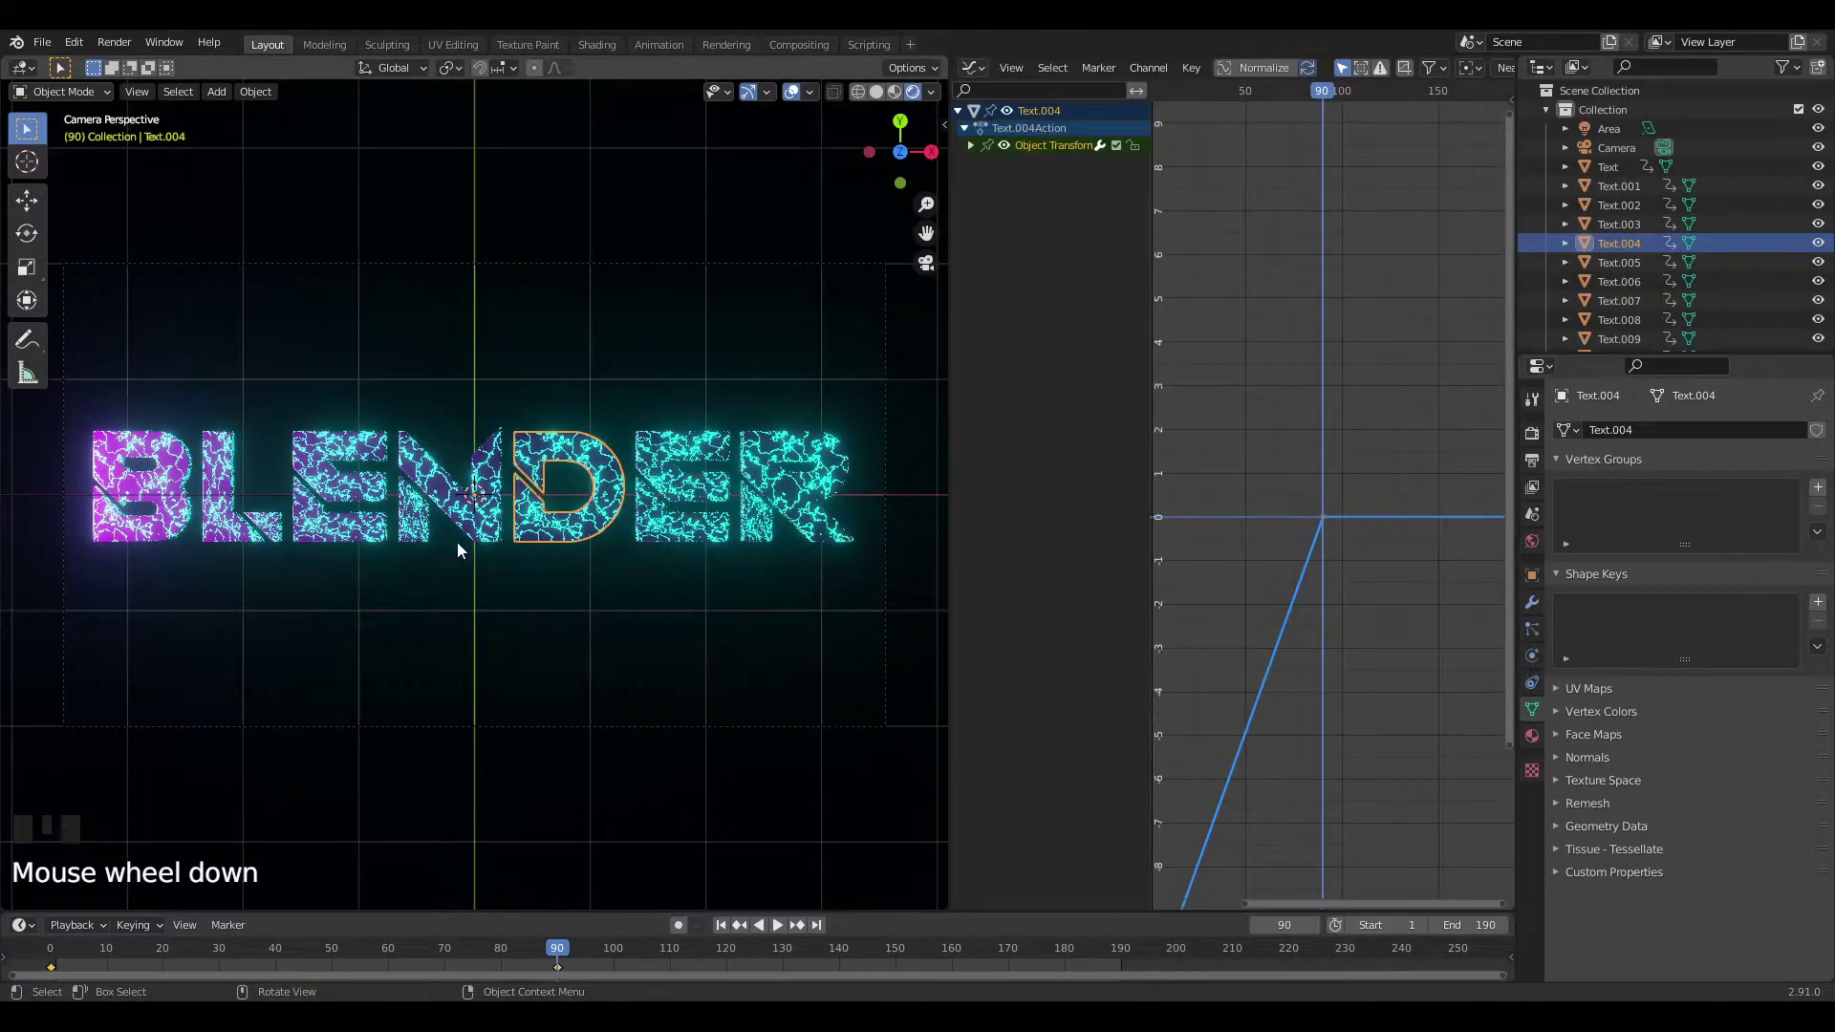
Select Text.006, expand its channels to Z Location, and play the animation.
{"action": "left_click", "coordinate": [475, 510]}
{"action": "left_click", "coordinate": [969, 144]}
{"action": "left_click", "coordinate": [957, 111]}
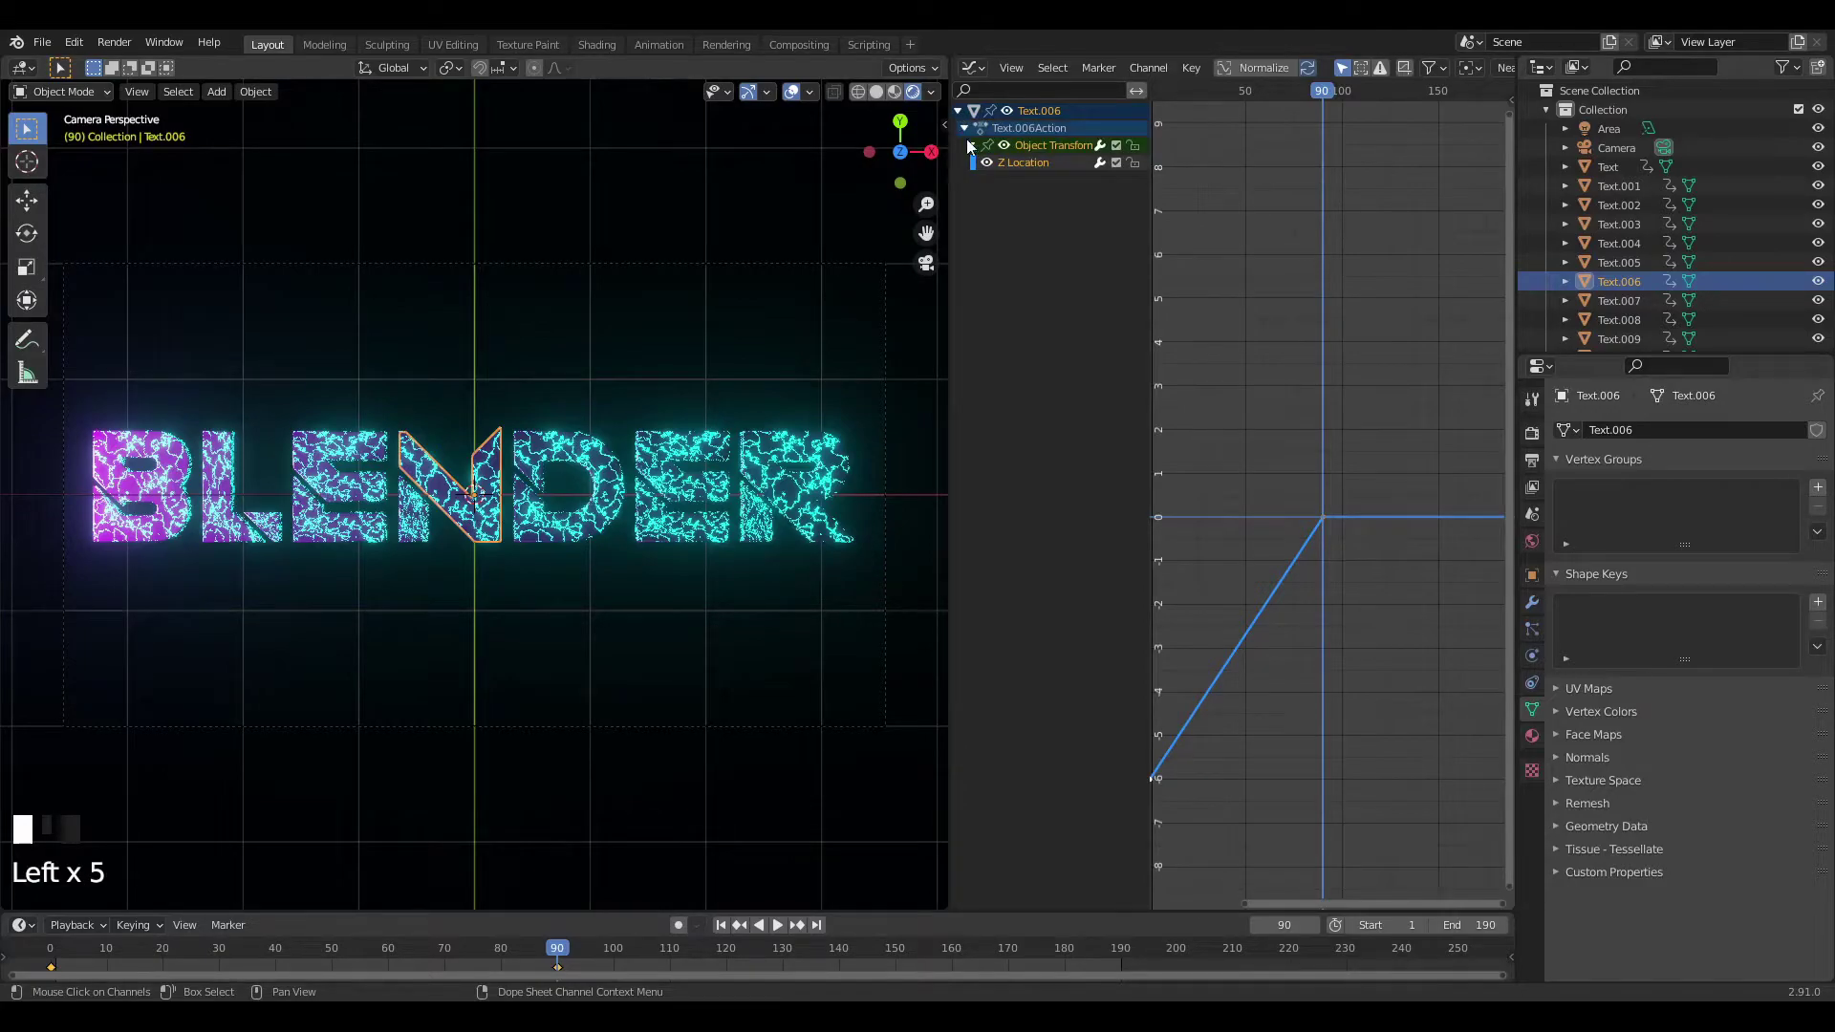
{"action": "scroll", "coordinate": [663, 552], "scroll_direction": "down", "scroll_amount": 2}
{"action": "key", "text": "space"}
{"action": "key", "text": "space"}
{"action": "key", "text": "space"}
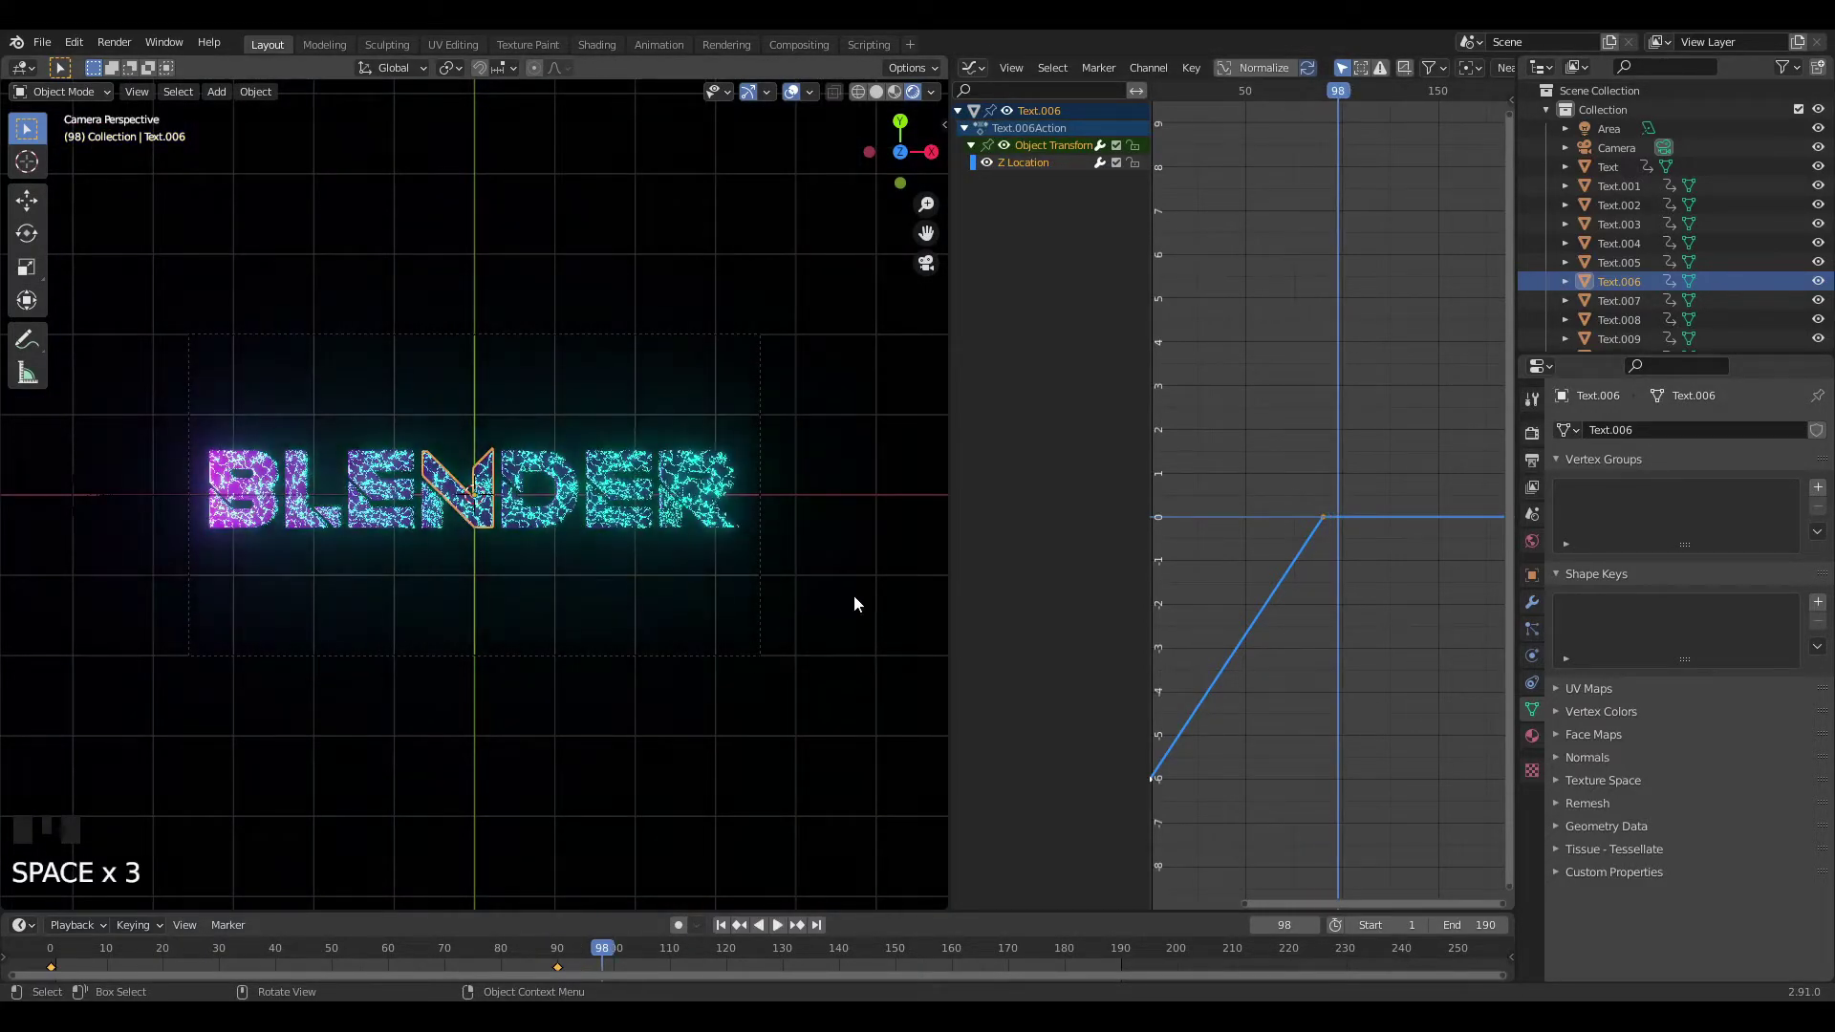
{"action": "scroll", "coordinate": [1322, 566], "scroll_direction": "down", "scroll_amount": 1}
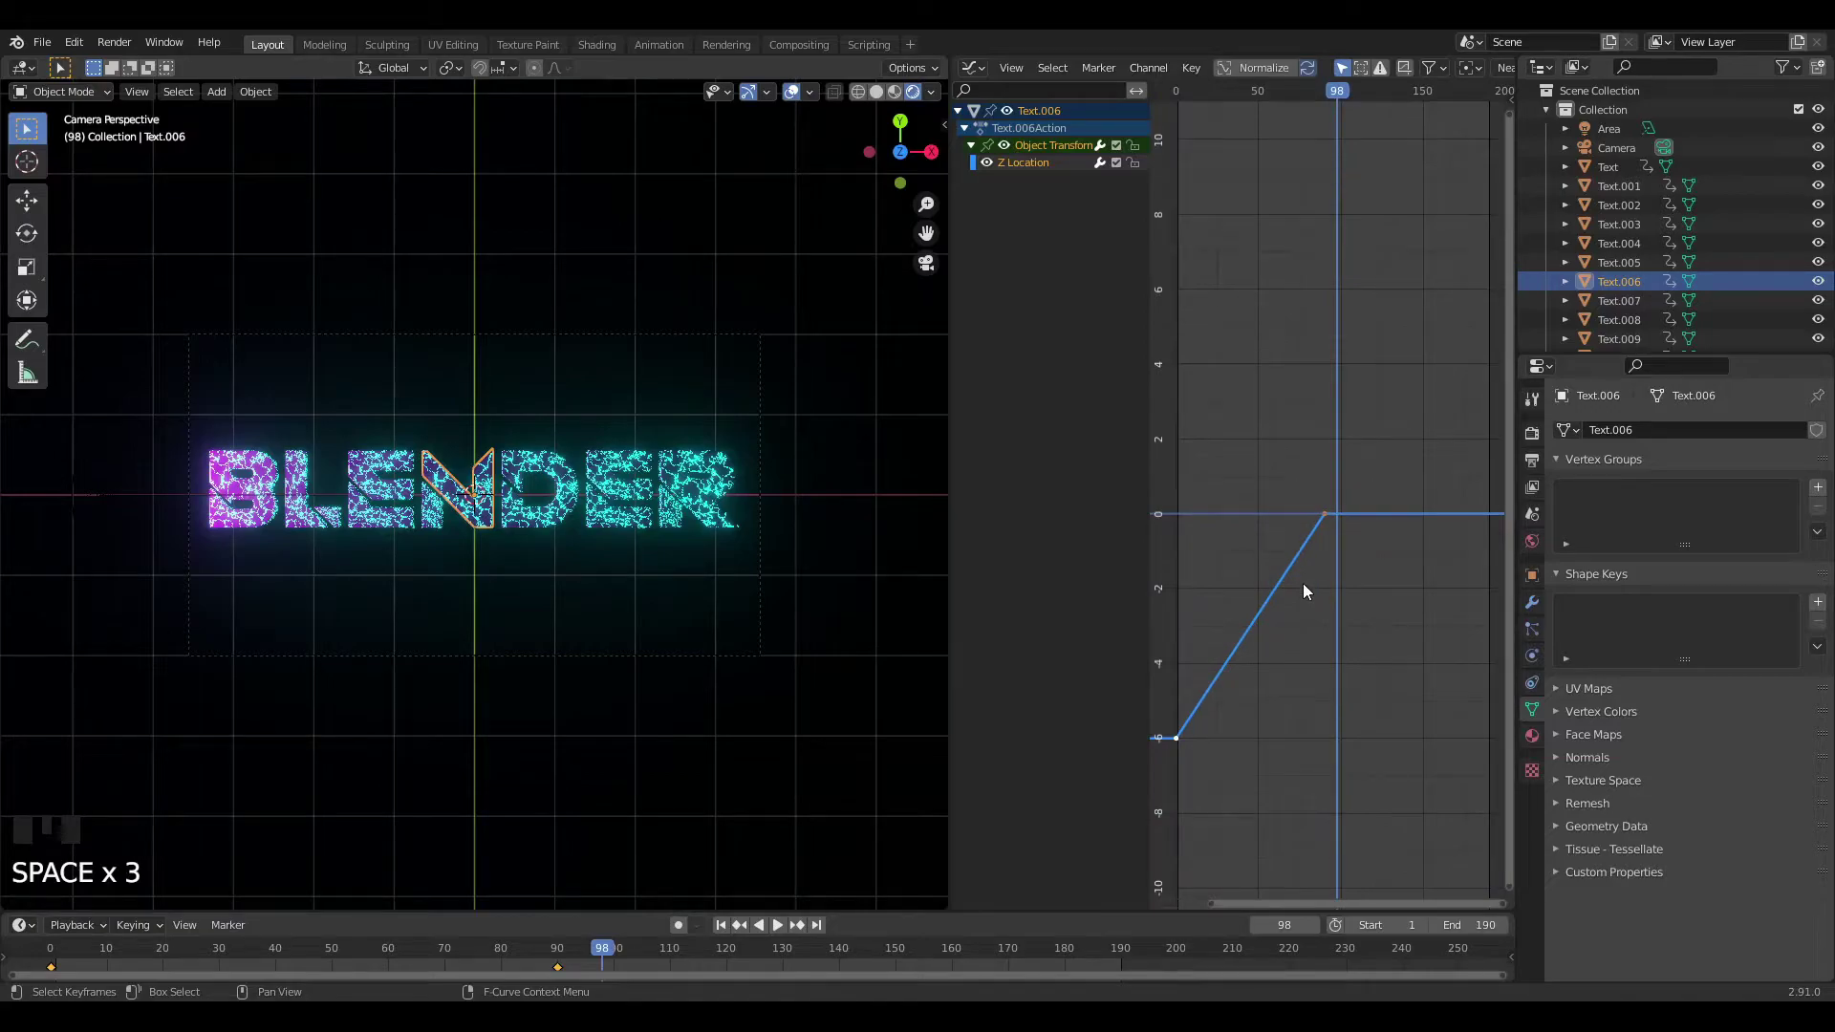
Switch the N curve's interpolation to Bezier and reposition the top keyframe's handle.
{"action": "key", "text": "t"}
{"action": "left_click", "coordinate": [992, 634]}
{"action": "key", "text": "t"}
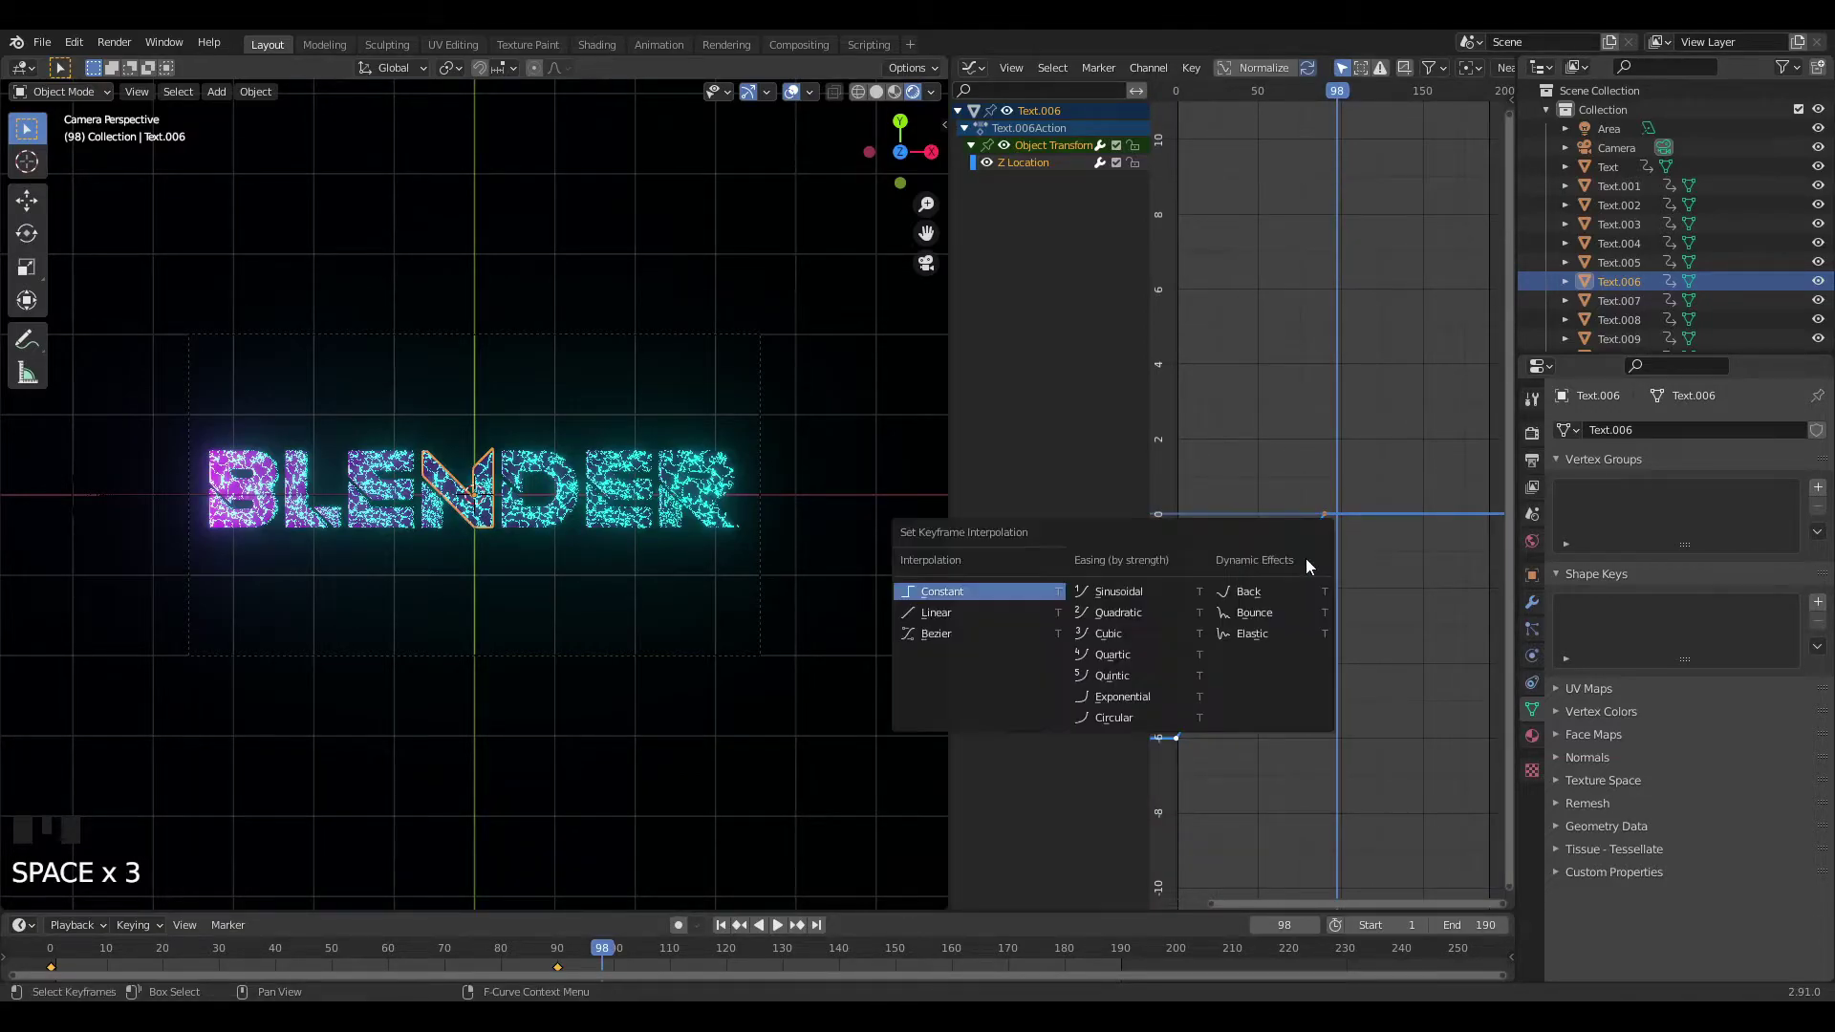
{"action": "left_click", "coordinate": [936, 642]}
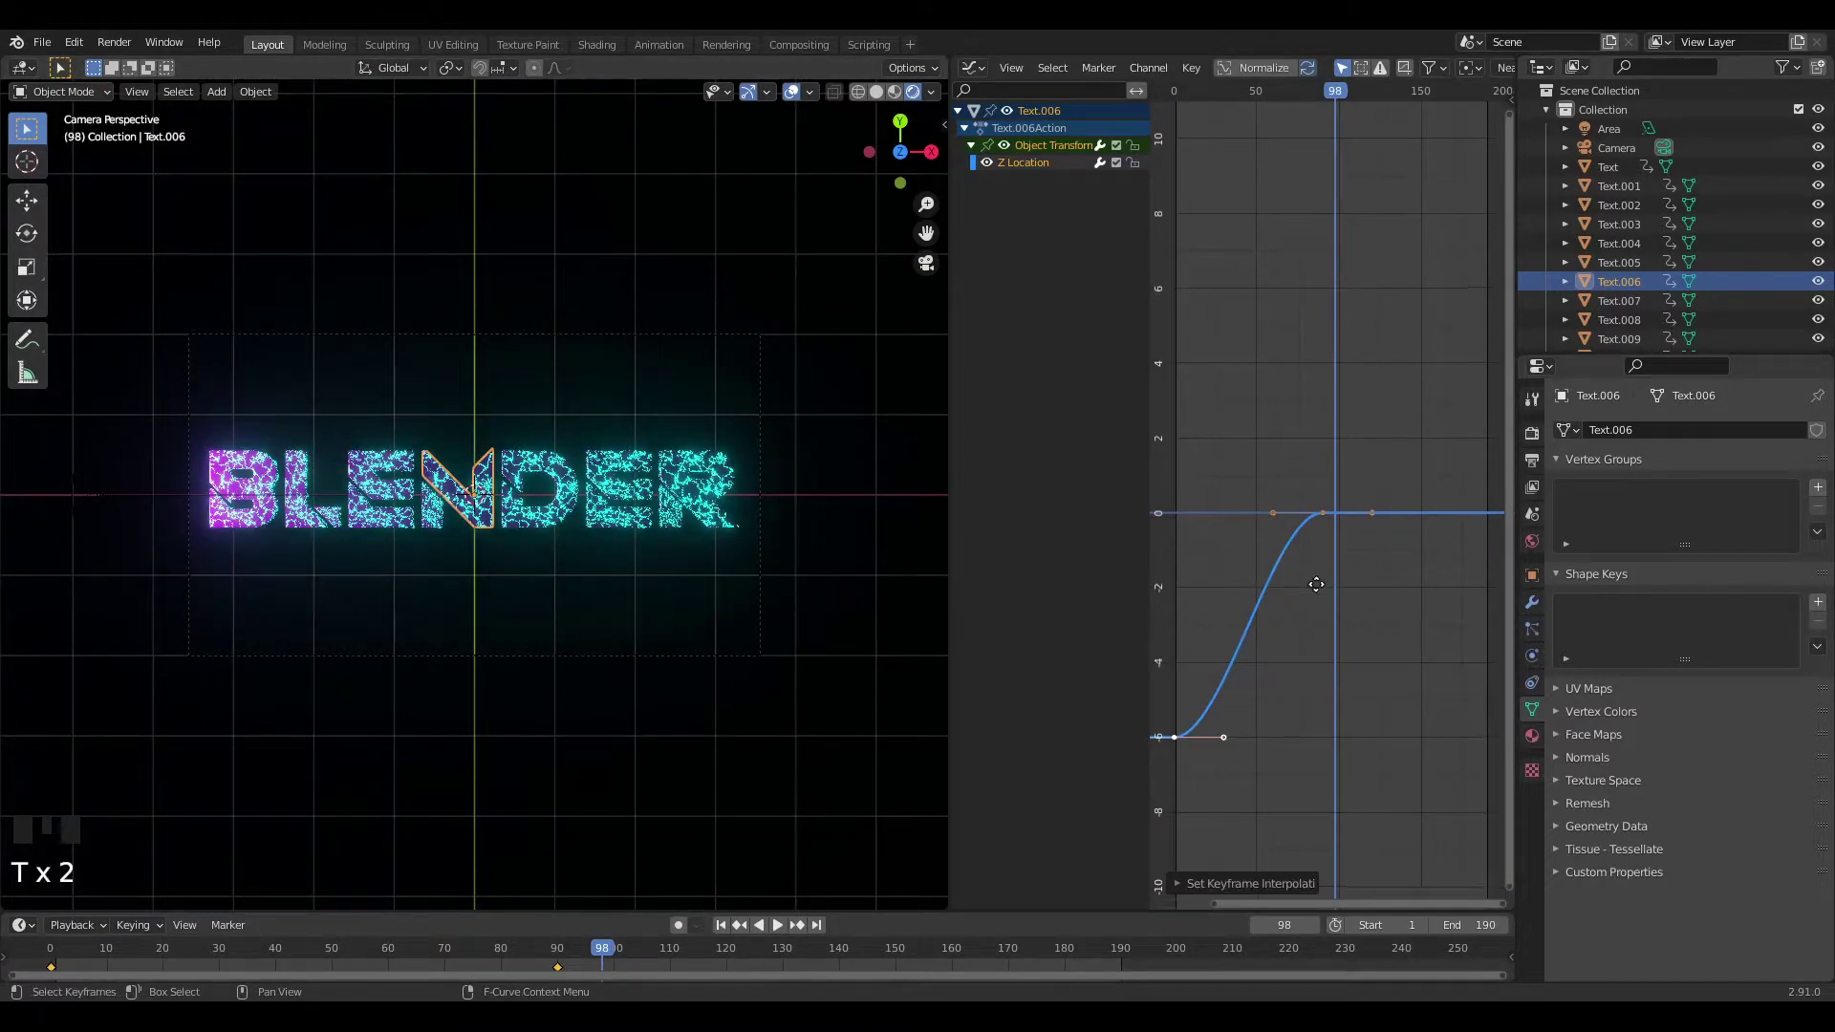
{"action": "middle_click_drag", "start_coordinate": [1320, 589], "coordinate": [1390, 520]}
{"action": "key", "text": "g"}
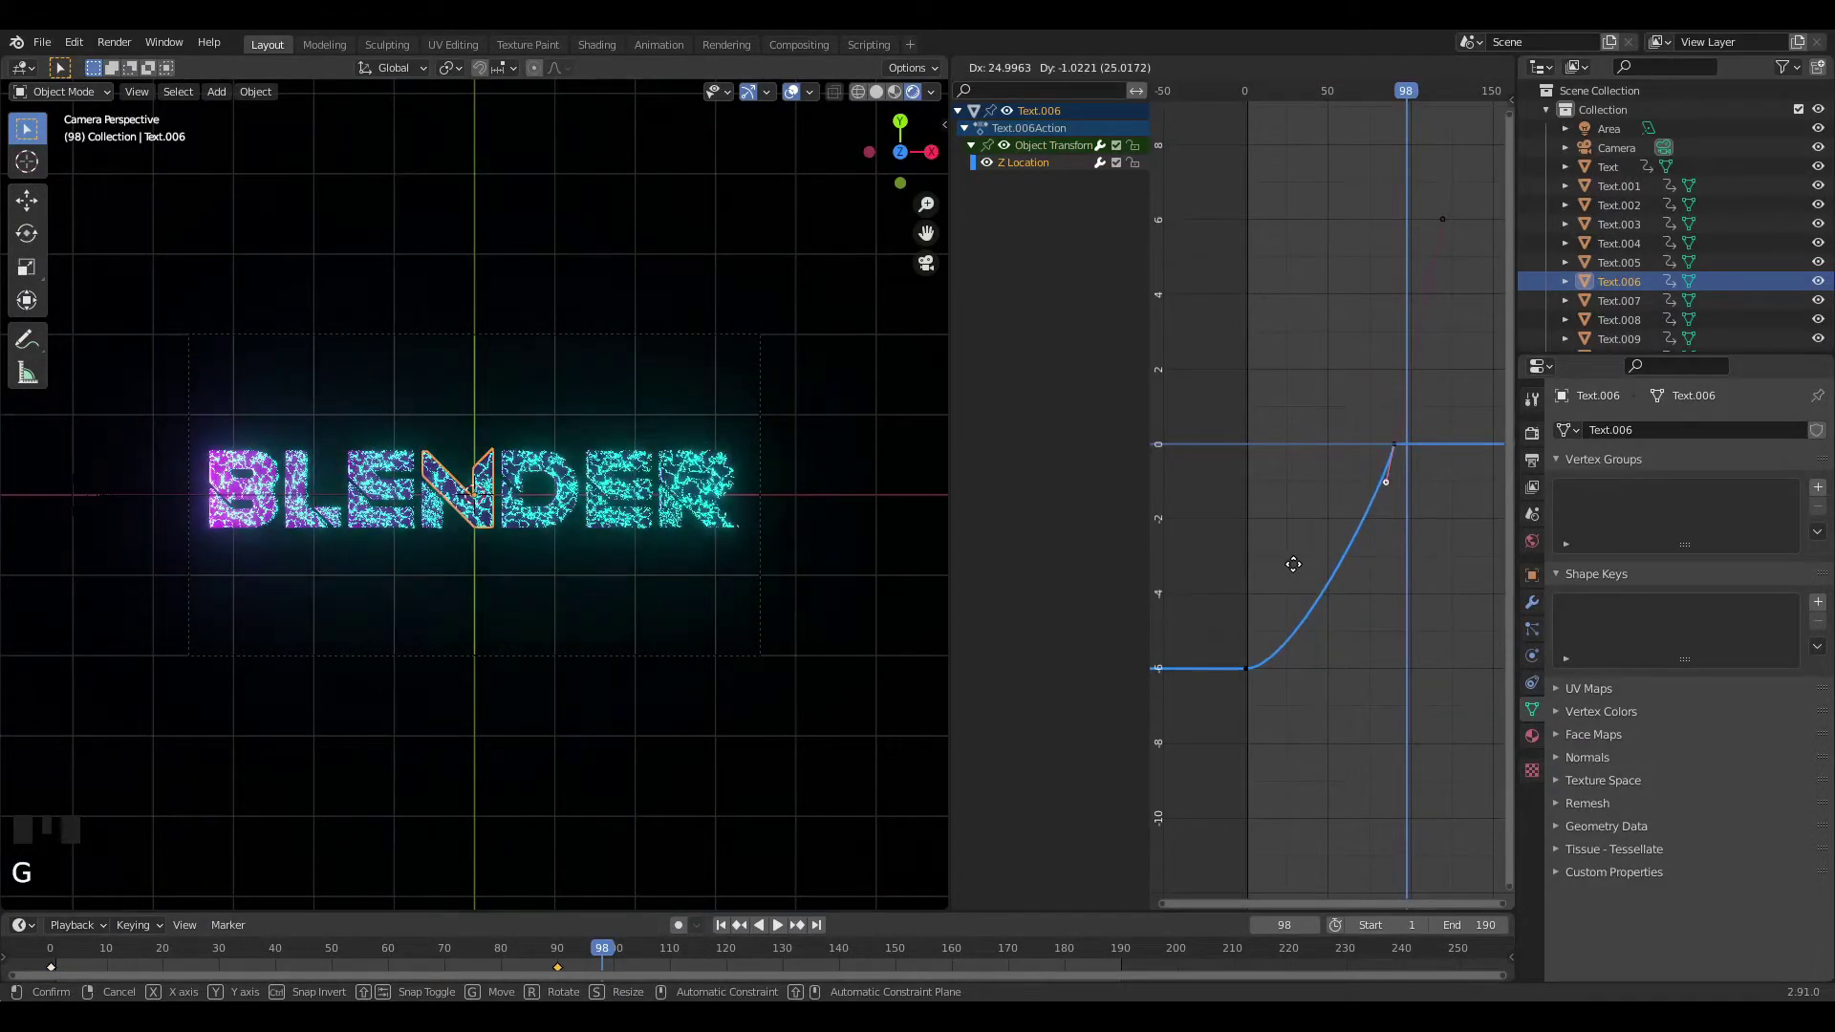
{"action": "left_click", "coordinate": [1285, 612]}
Stretch the bottom keyframe's handle right to ease the start, then preview to frame 90.
{"action": "left_click", "coordinate": [1259, 665]}
{"action": "left_click", "coordinate": [1269, 667]}
{"action": "left_click", "coordinate": [1272, 674]}
{"action": "key", "text": "g"}
{"action": "left_click", "coordinate": [1362, 677]}
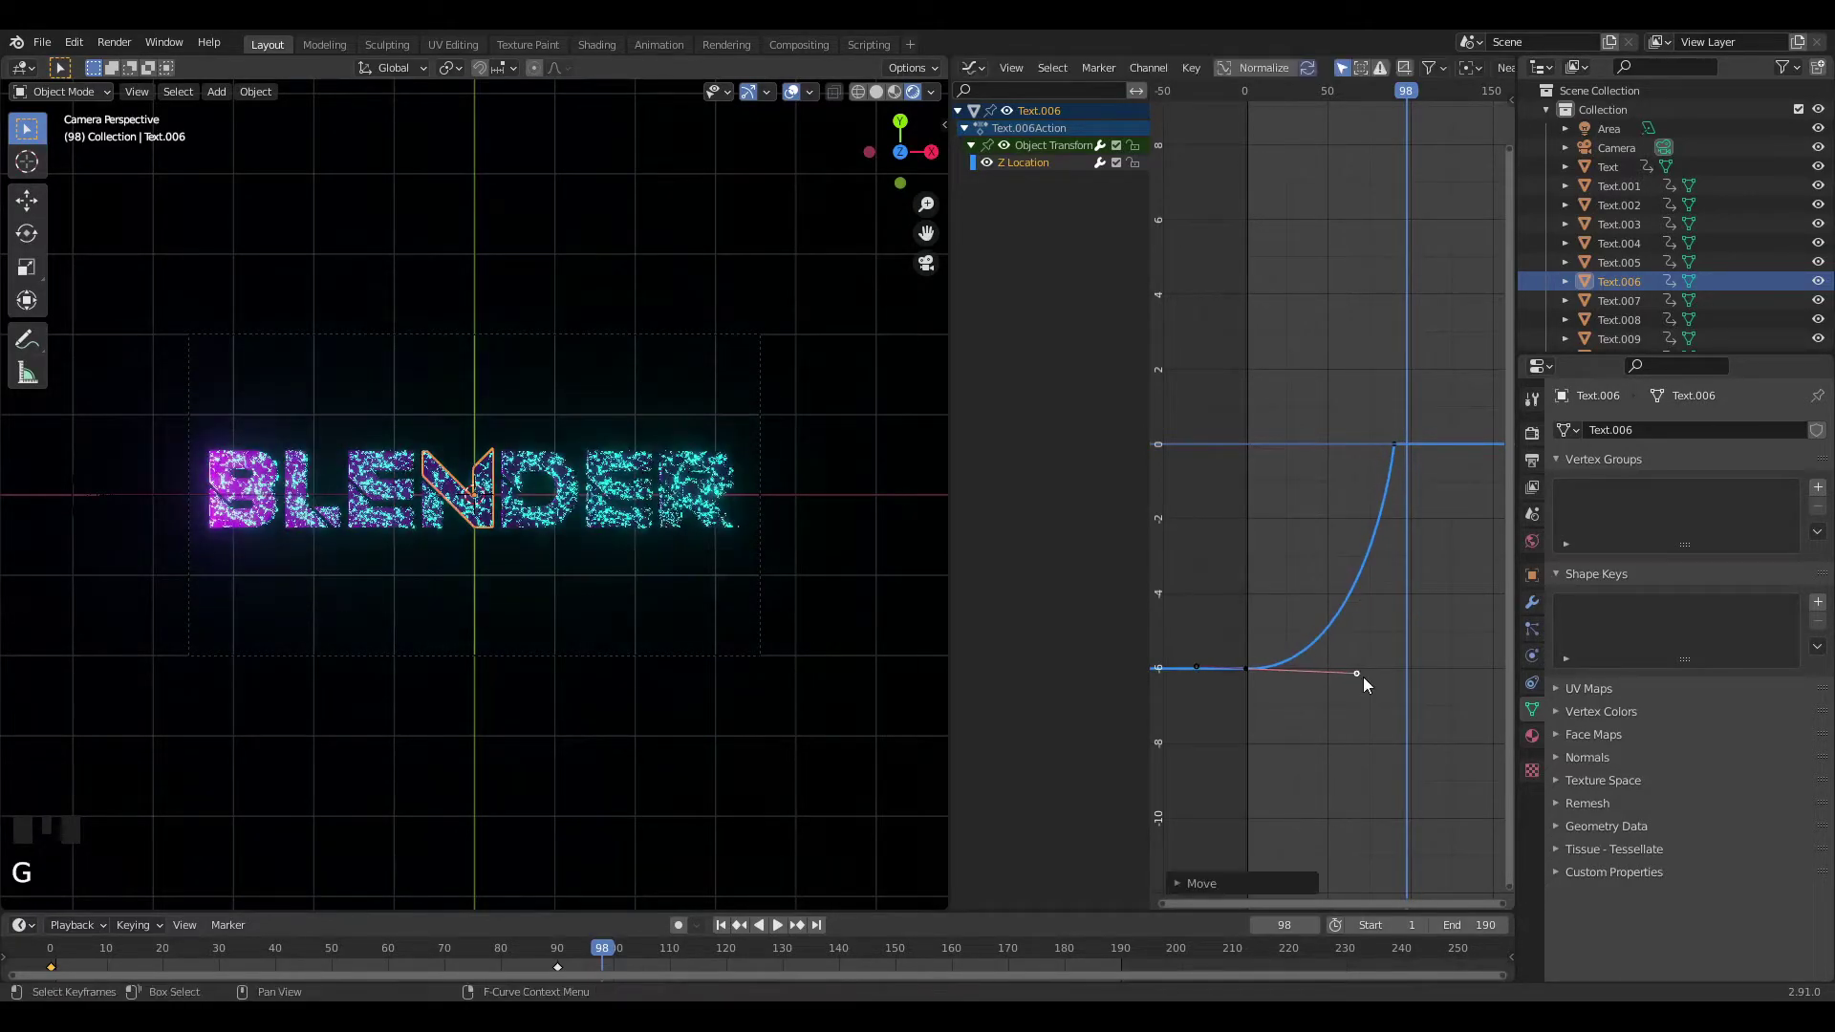
{"action": "left_click_drag", "start_coordinate": [589, 972], "coordinate": [560, 997]}
{"action": "key", "text": "space"}
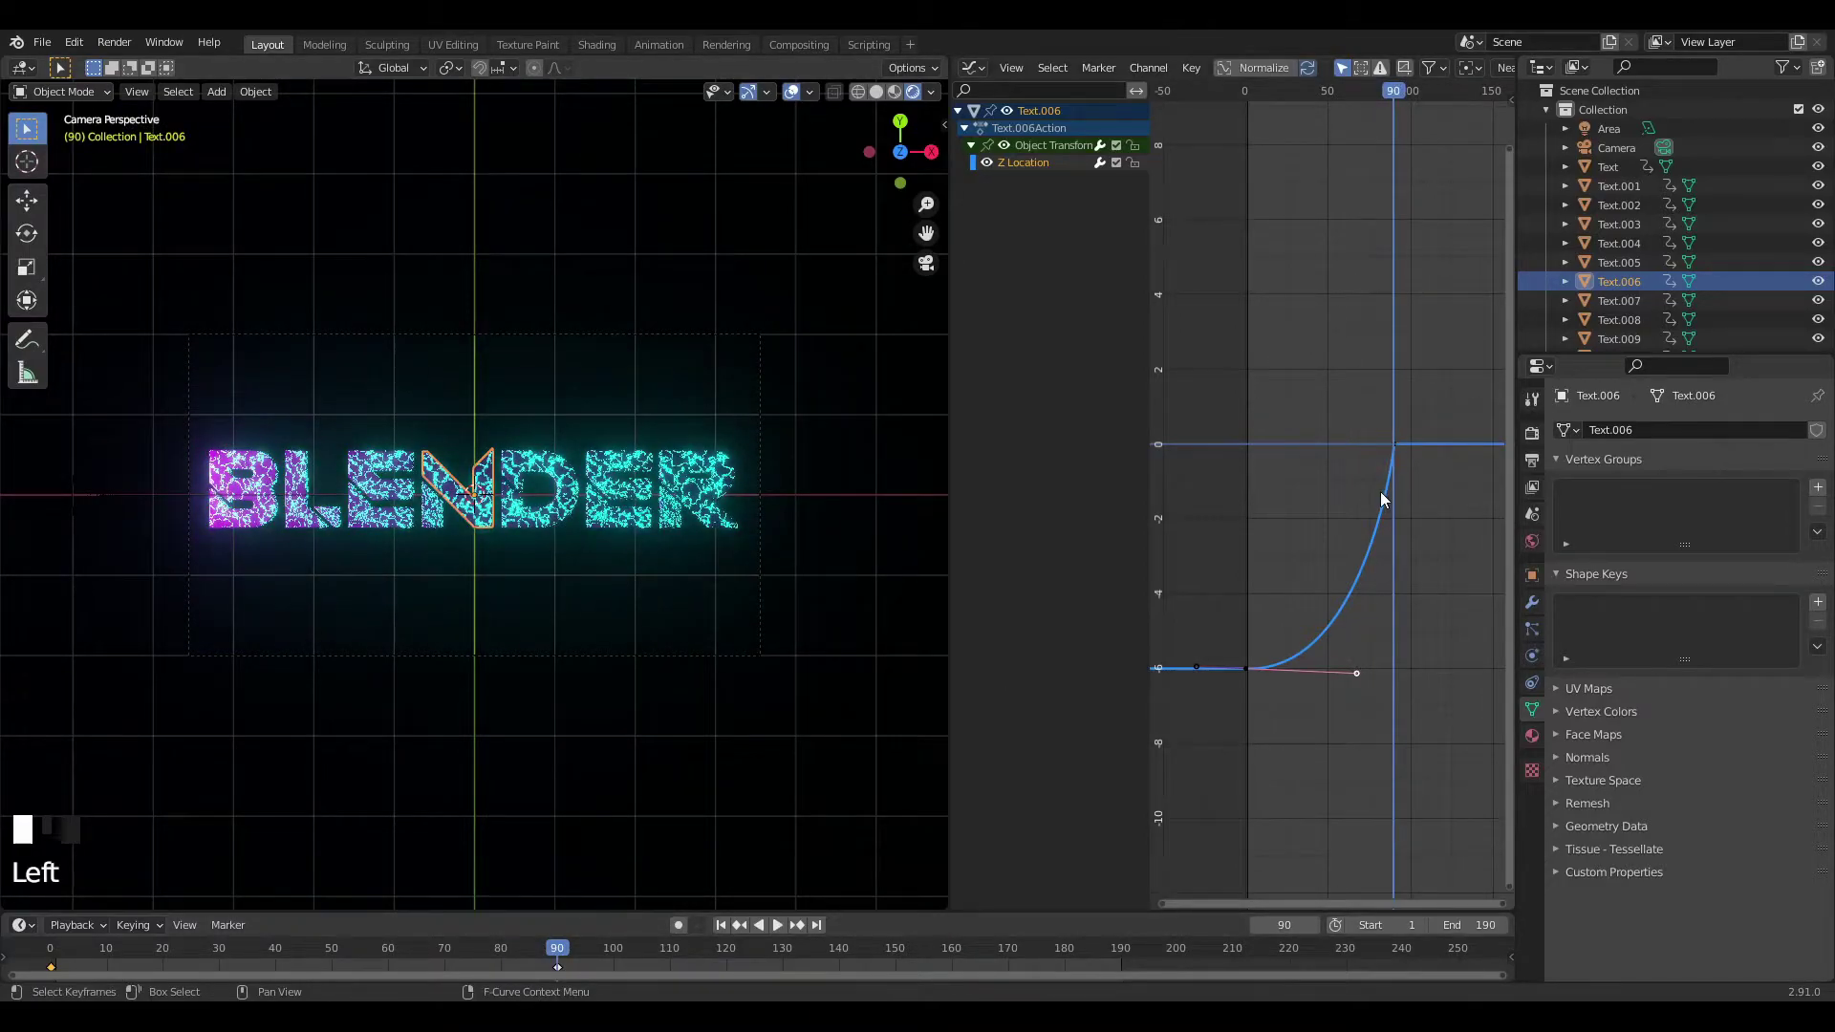
{"action": "scroll", "coordinate": [1392, 354], "scroll_direction": "down", "scroll_amount": 3}
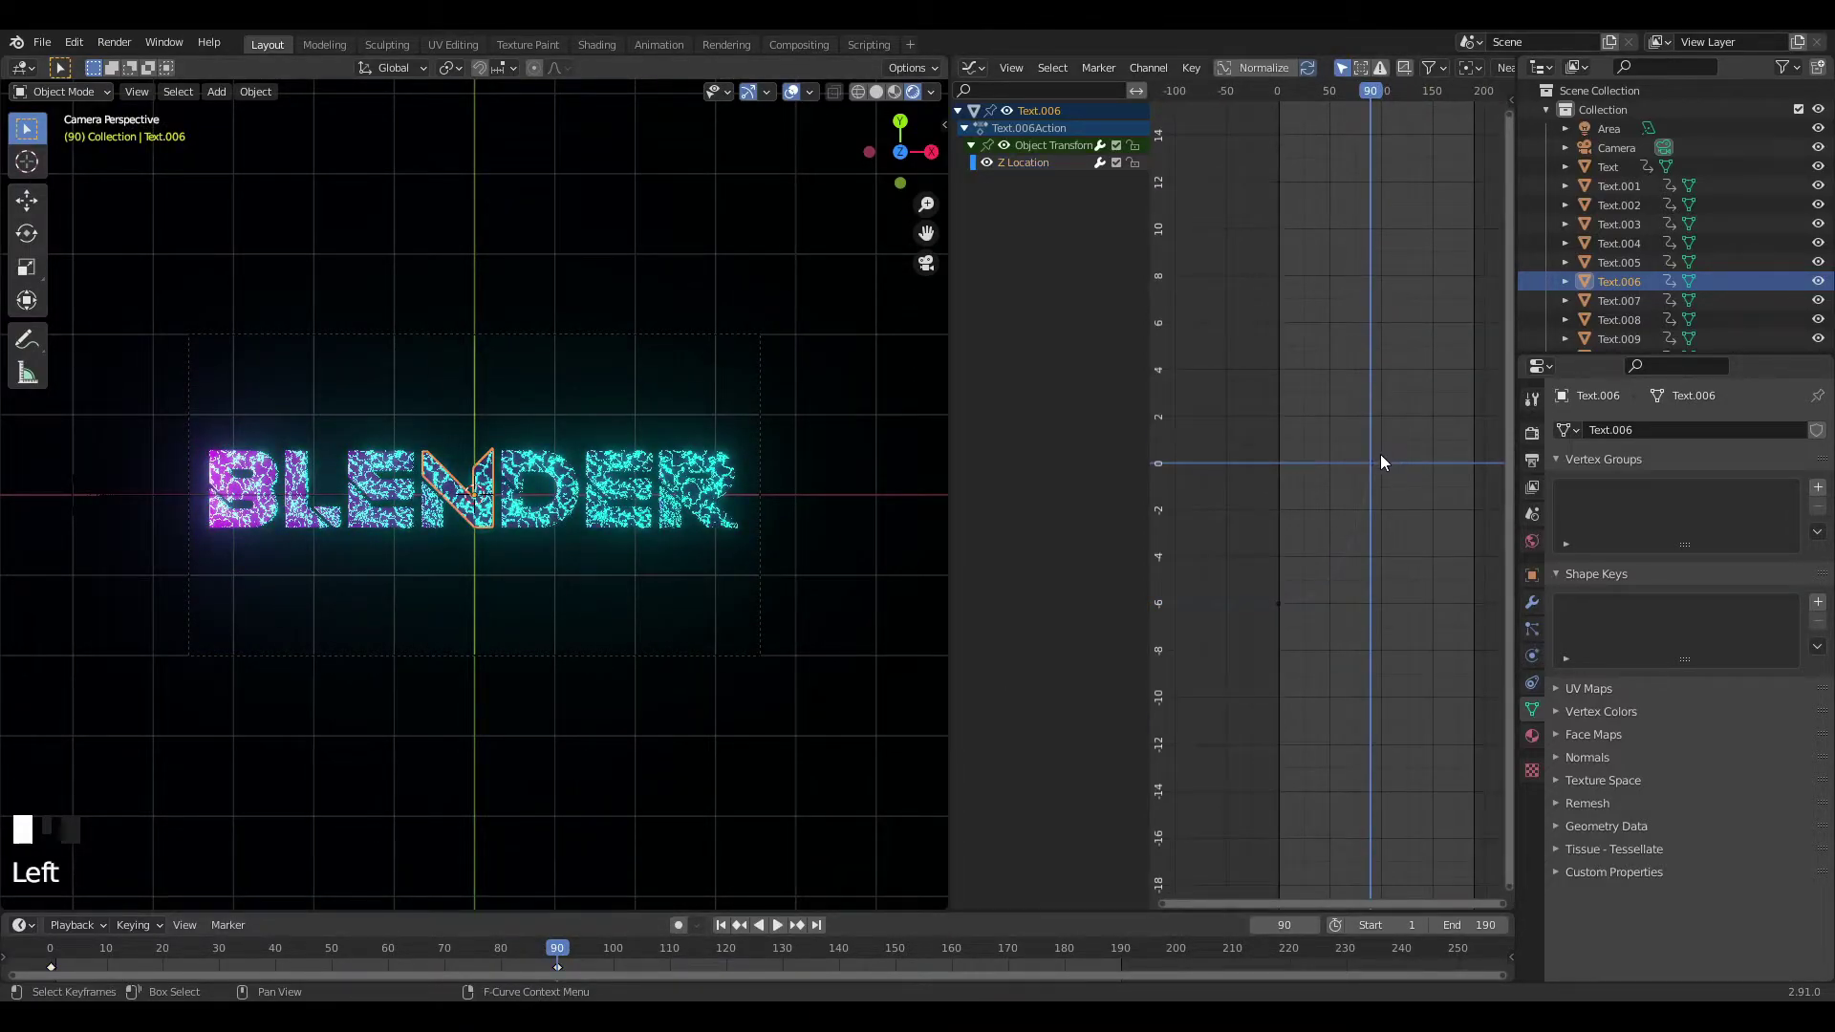
Lower the top keyframe's handle closer to the curve.
{"action": "left_click", "coordinate": [1401, 219]}
{"action": "key", "text": "g"}
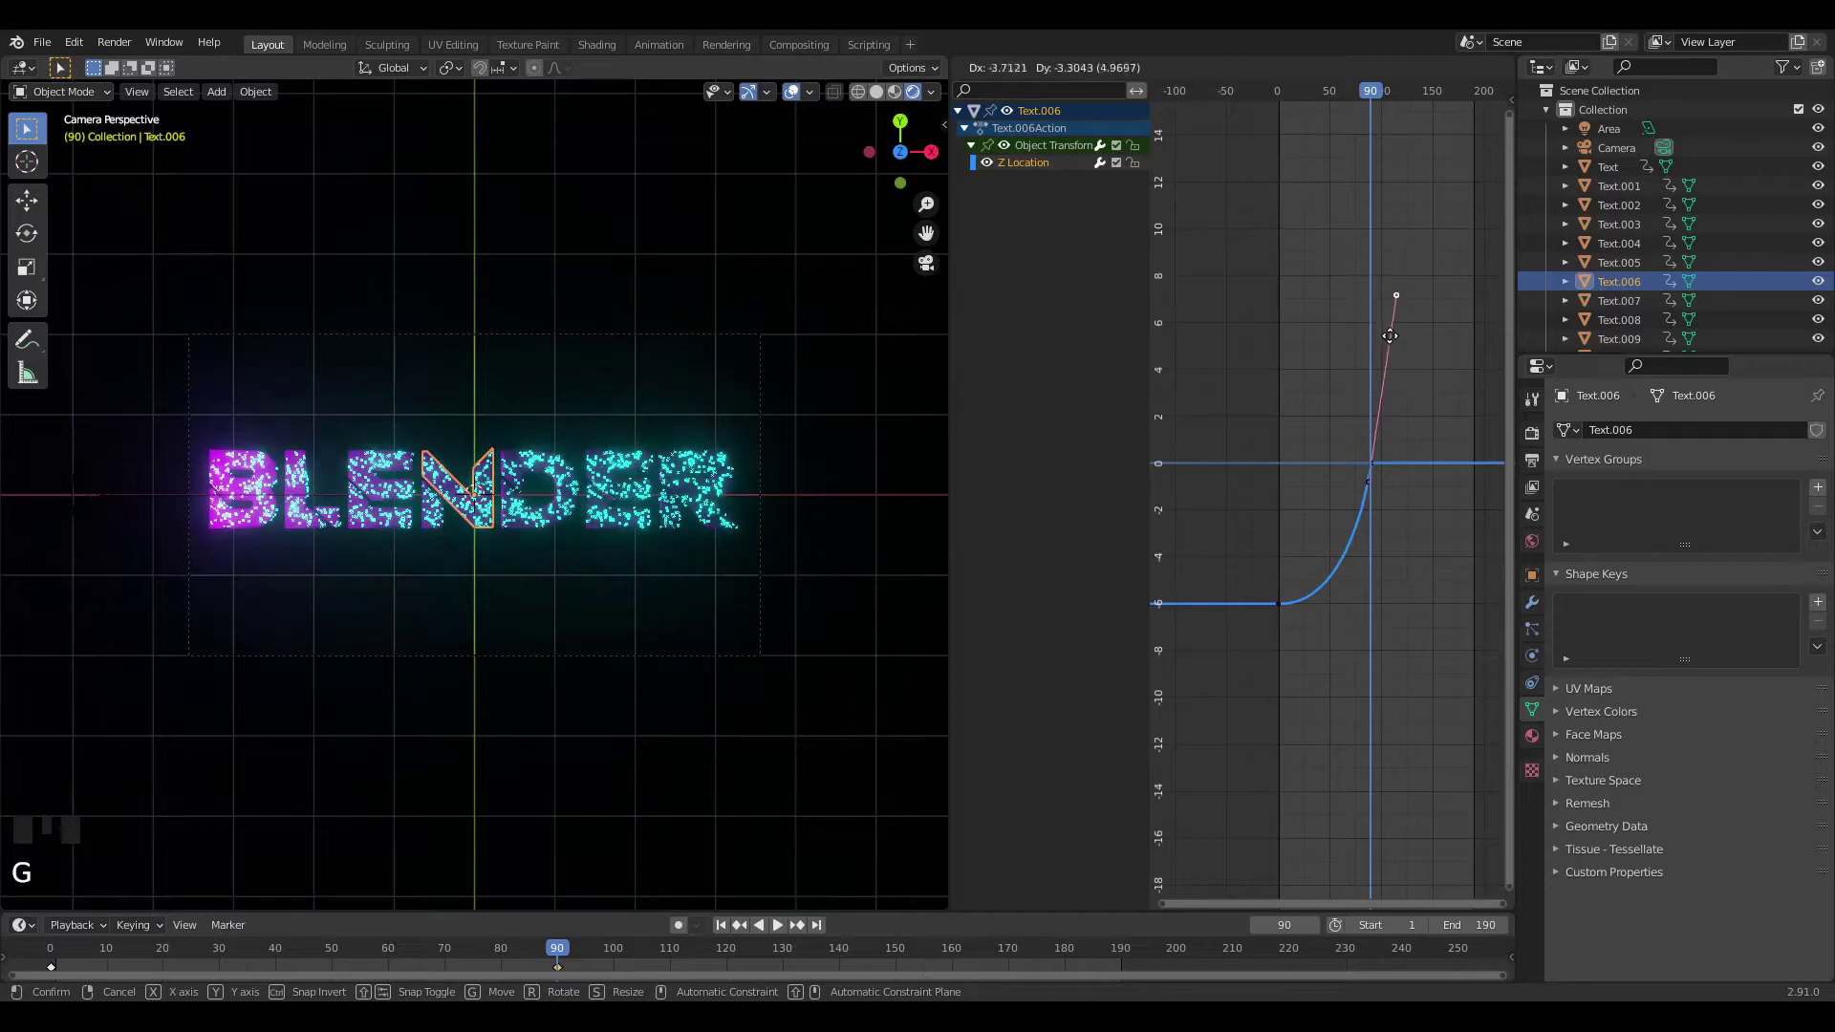
{"action": "left_click", "coordinate": [1371, 452]}
{"action": "scroll", "coordinate": [1395, 459], "scroll_direction": "up", "scroll_amount": 6}
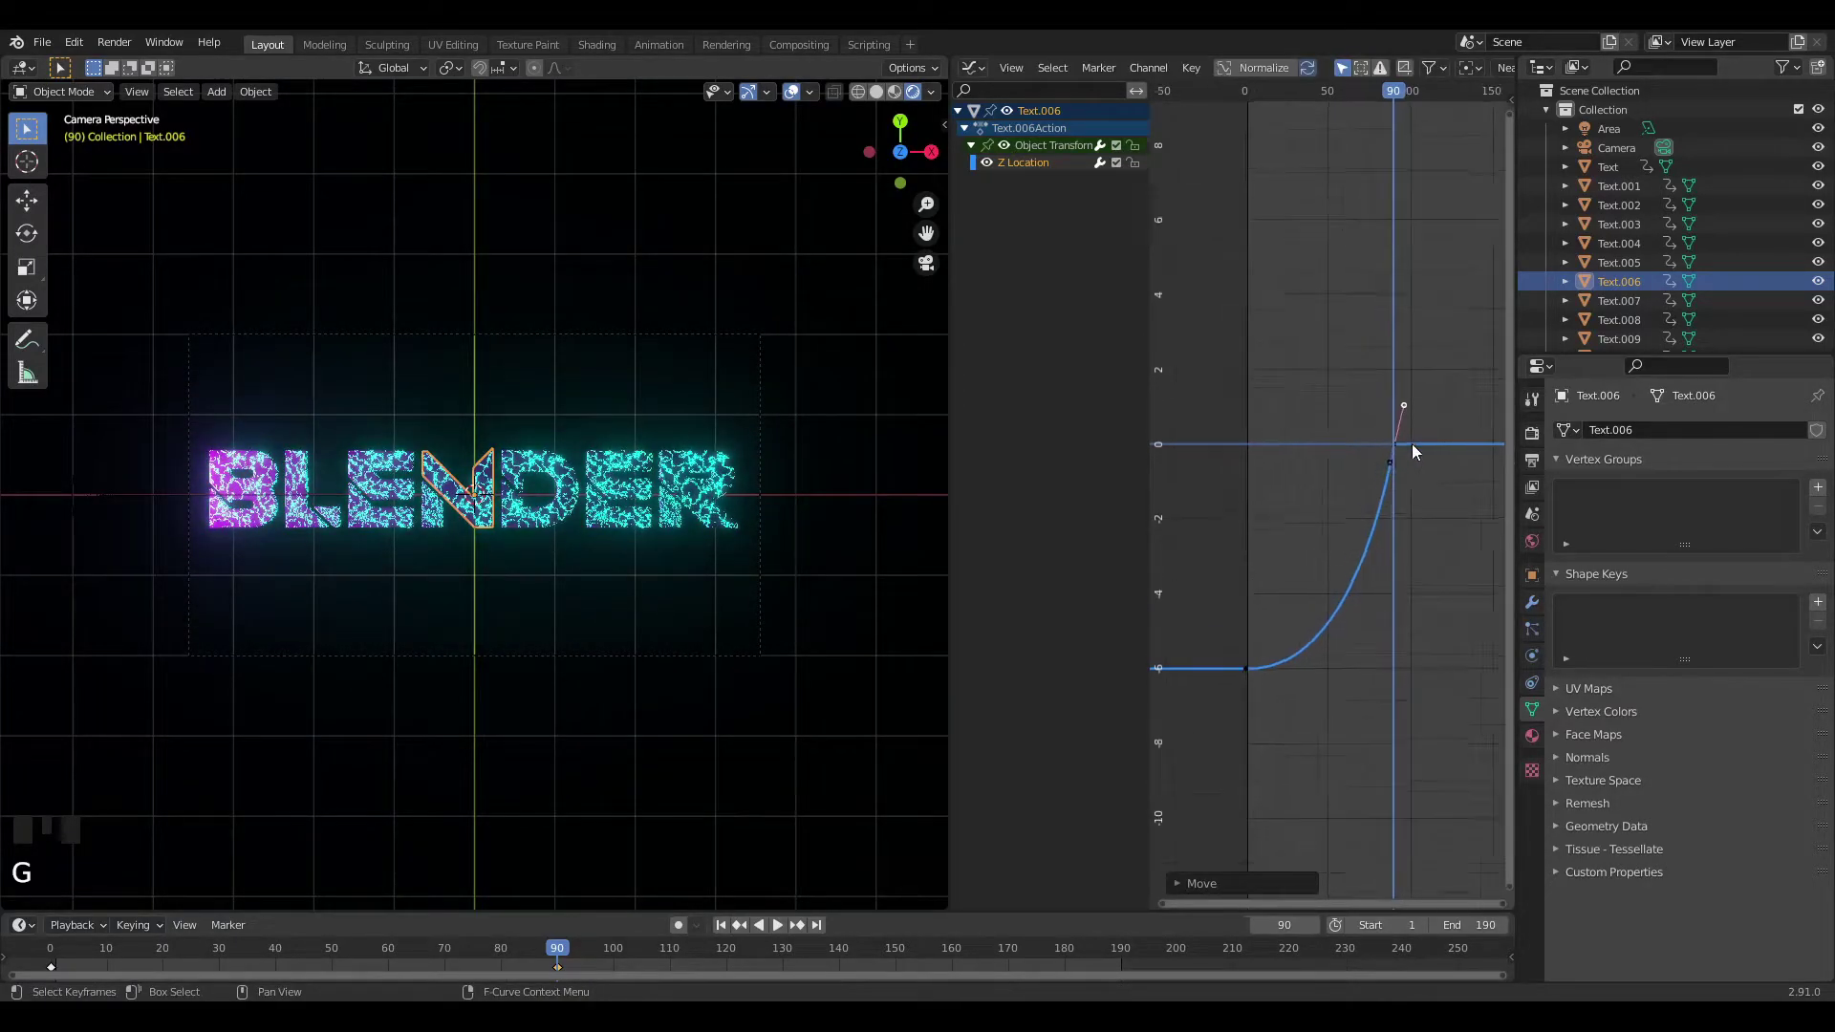
{"action": "key", "text": "g"}
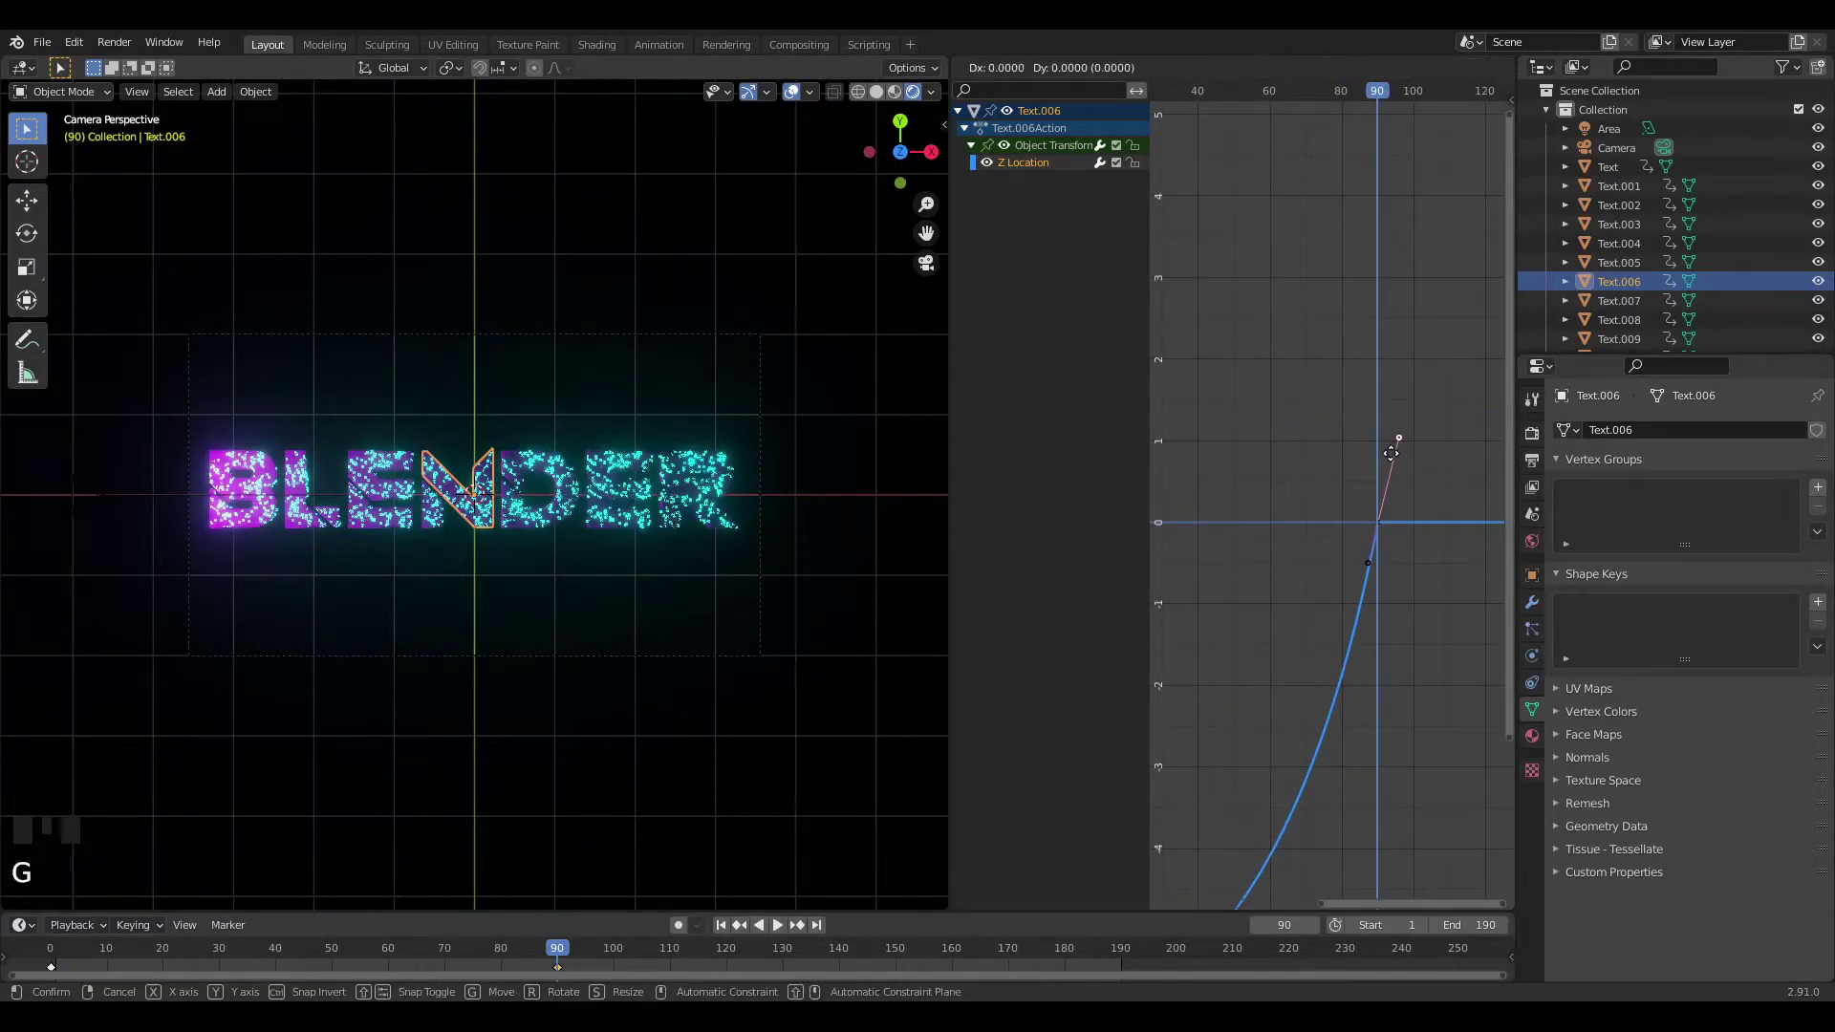
{"action": "left_click", "coordinate": [1383, 513]}
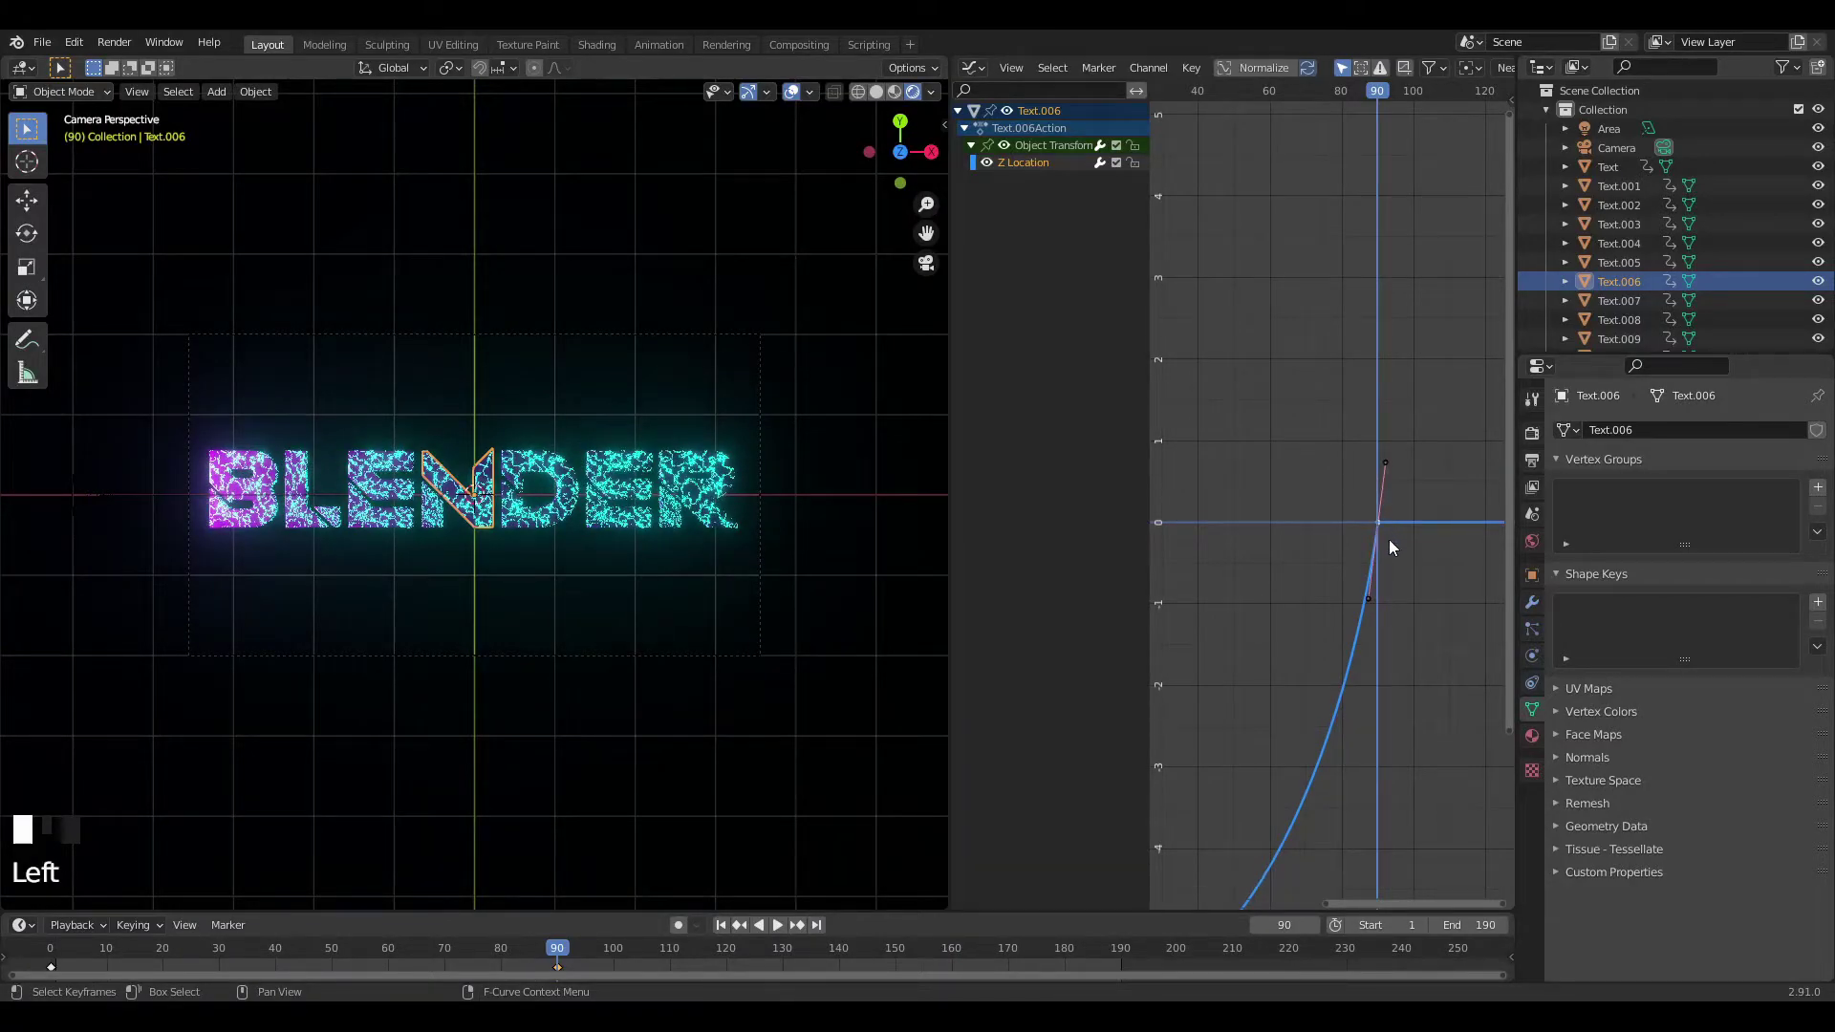
Duplicate the top keyframe twice with shortened handles to create two bounces.
{"action": "key", "text": "shift+d"}
{"action": "left_click", "coordinate": [1460, 508]}
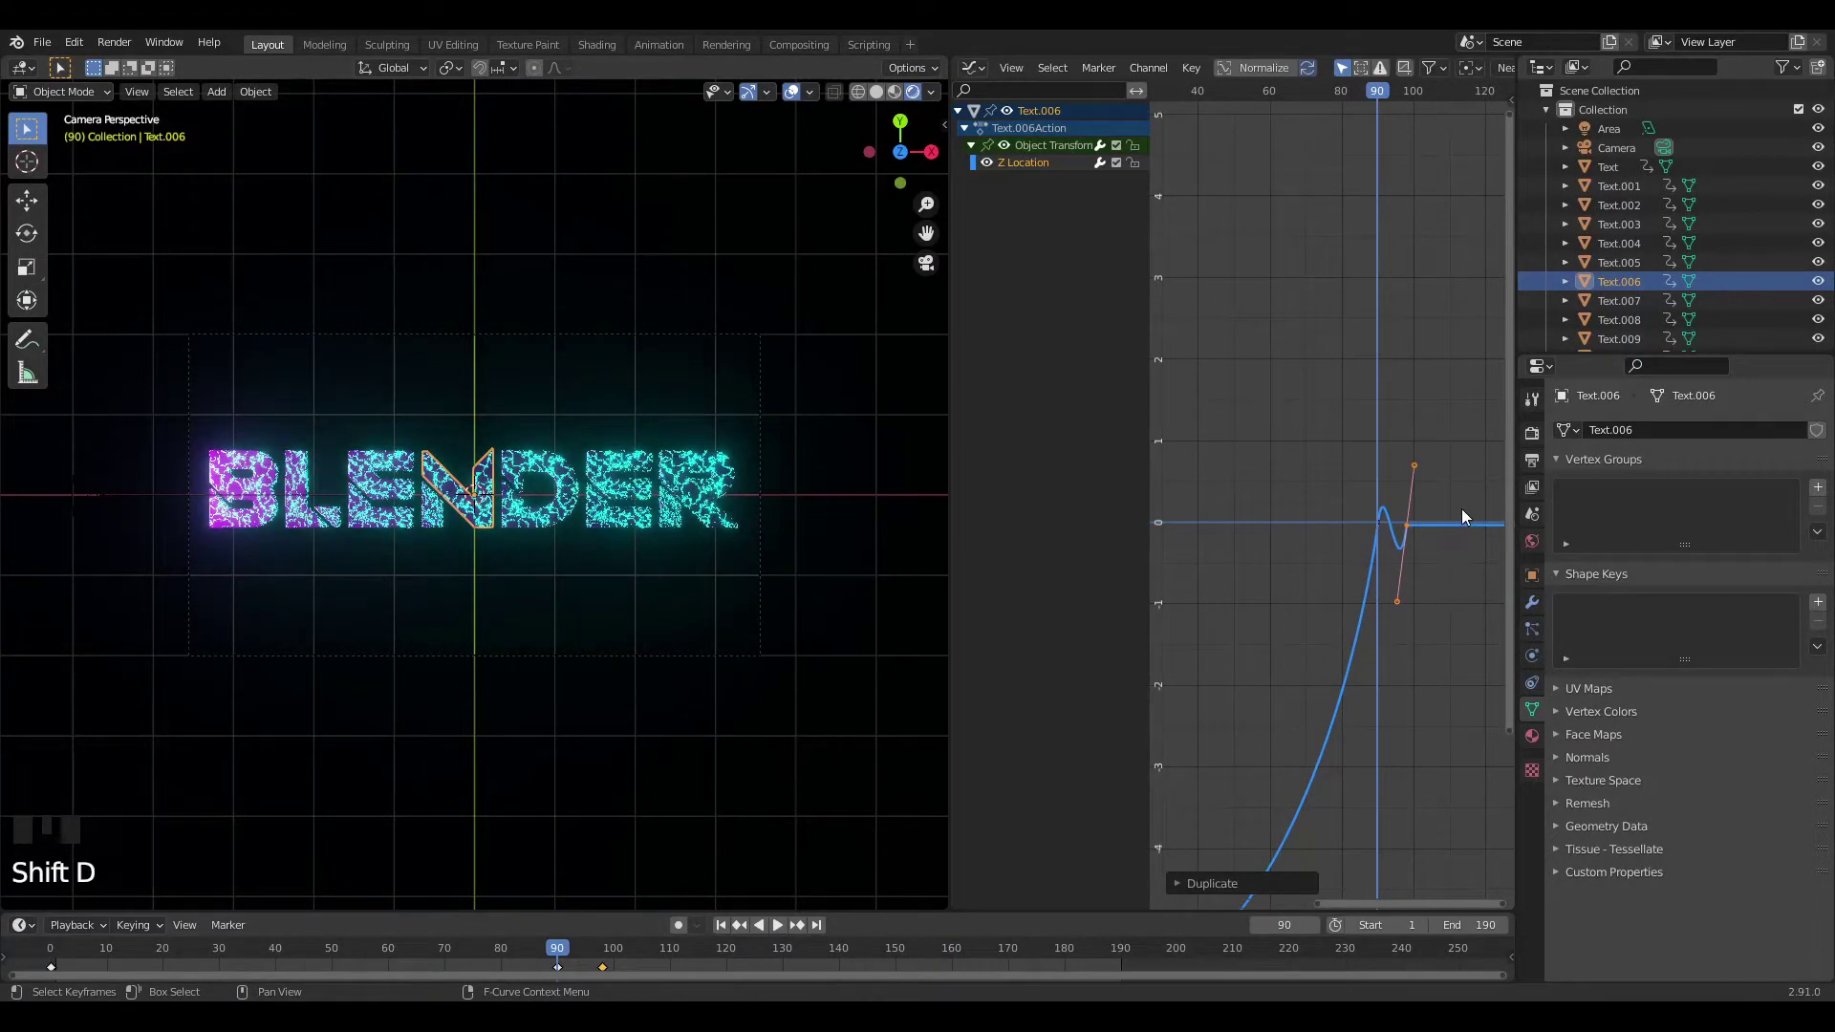
{"action": "key", "text": "s"}
{"action": "left_click", "coordinate": [1463, 500]}
{"action": "key", "text": "g"}
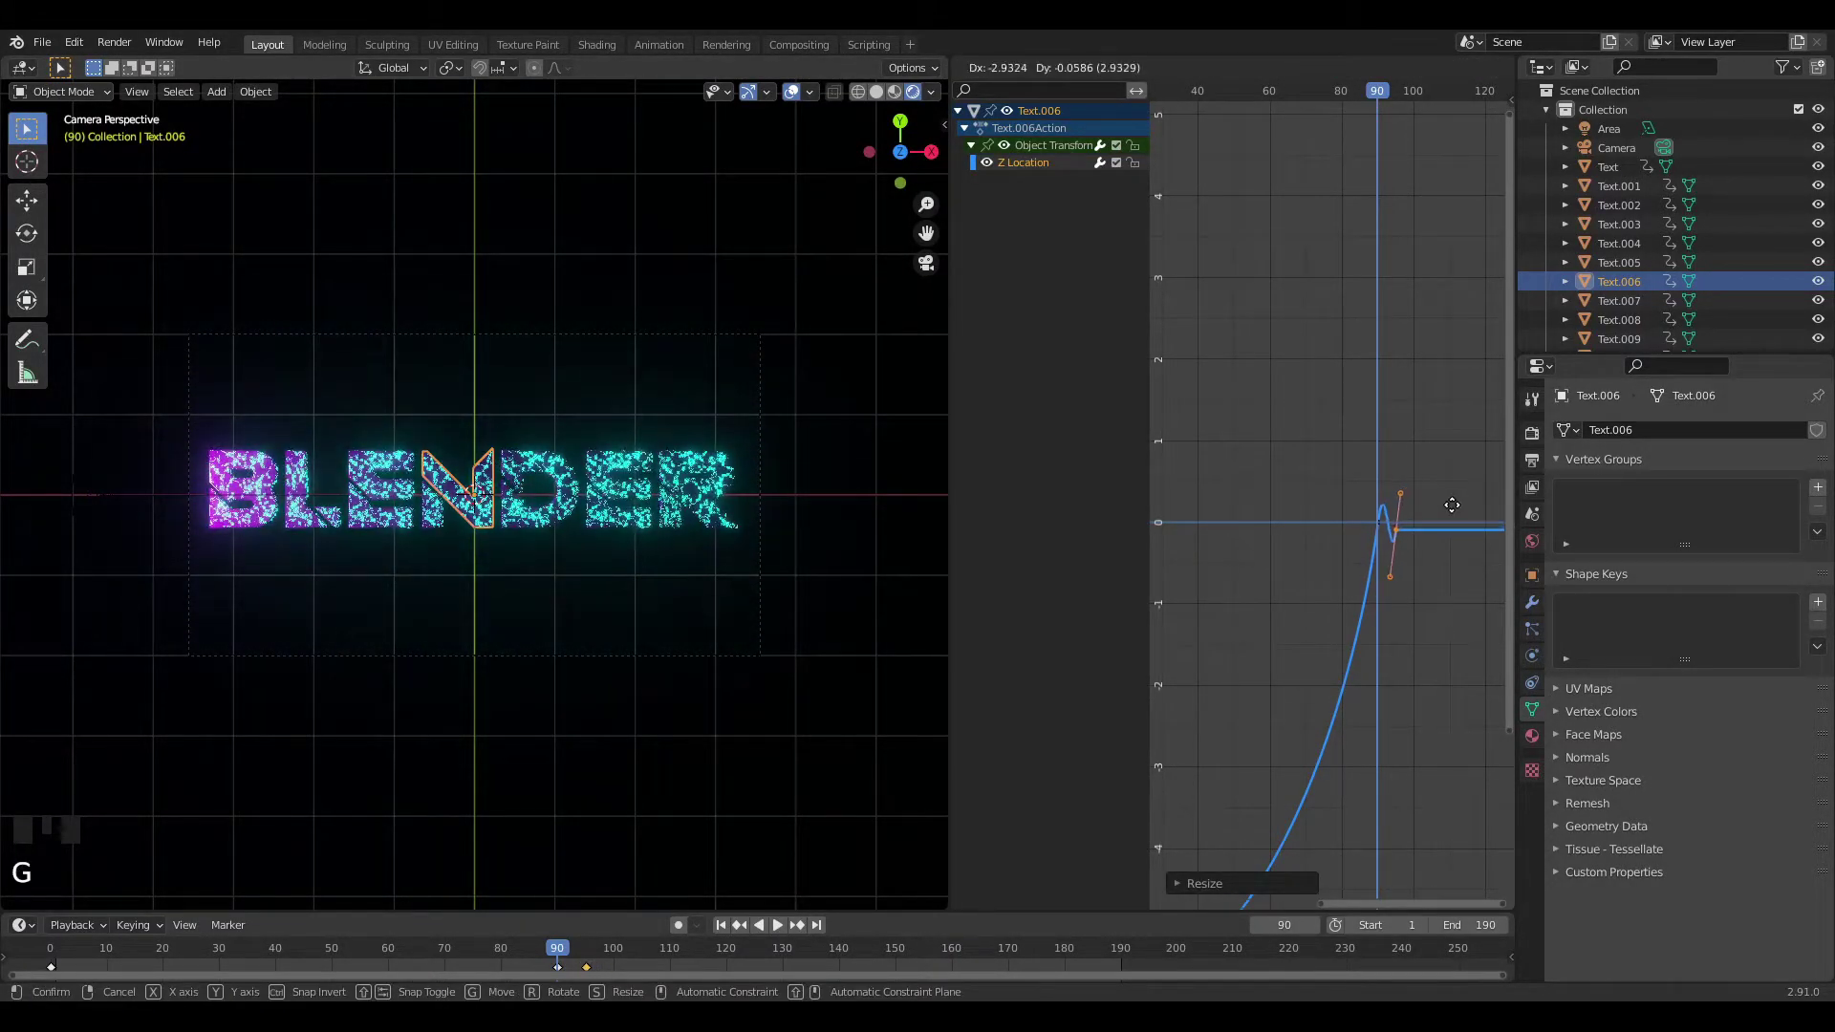
{"action": "left_click", "coordinate": [1453, 500]}
{"action": "key", "text": "shift+d"}
{"action": "left_click", "coordinate": [1473, 502]}
{"action": "key", "text": "s"}
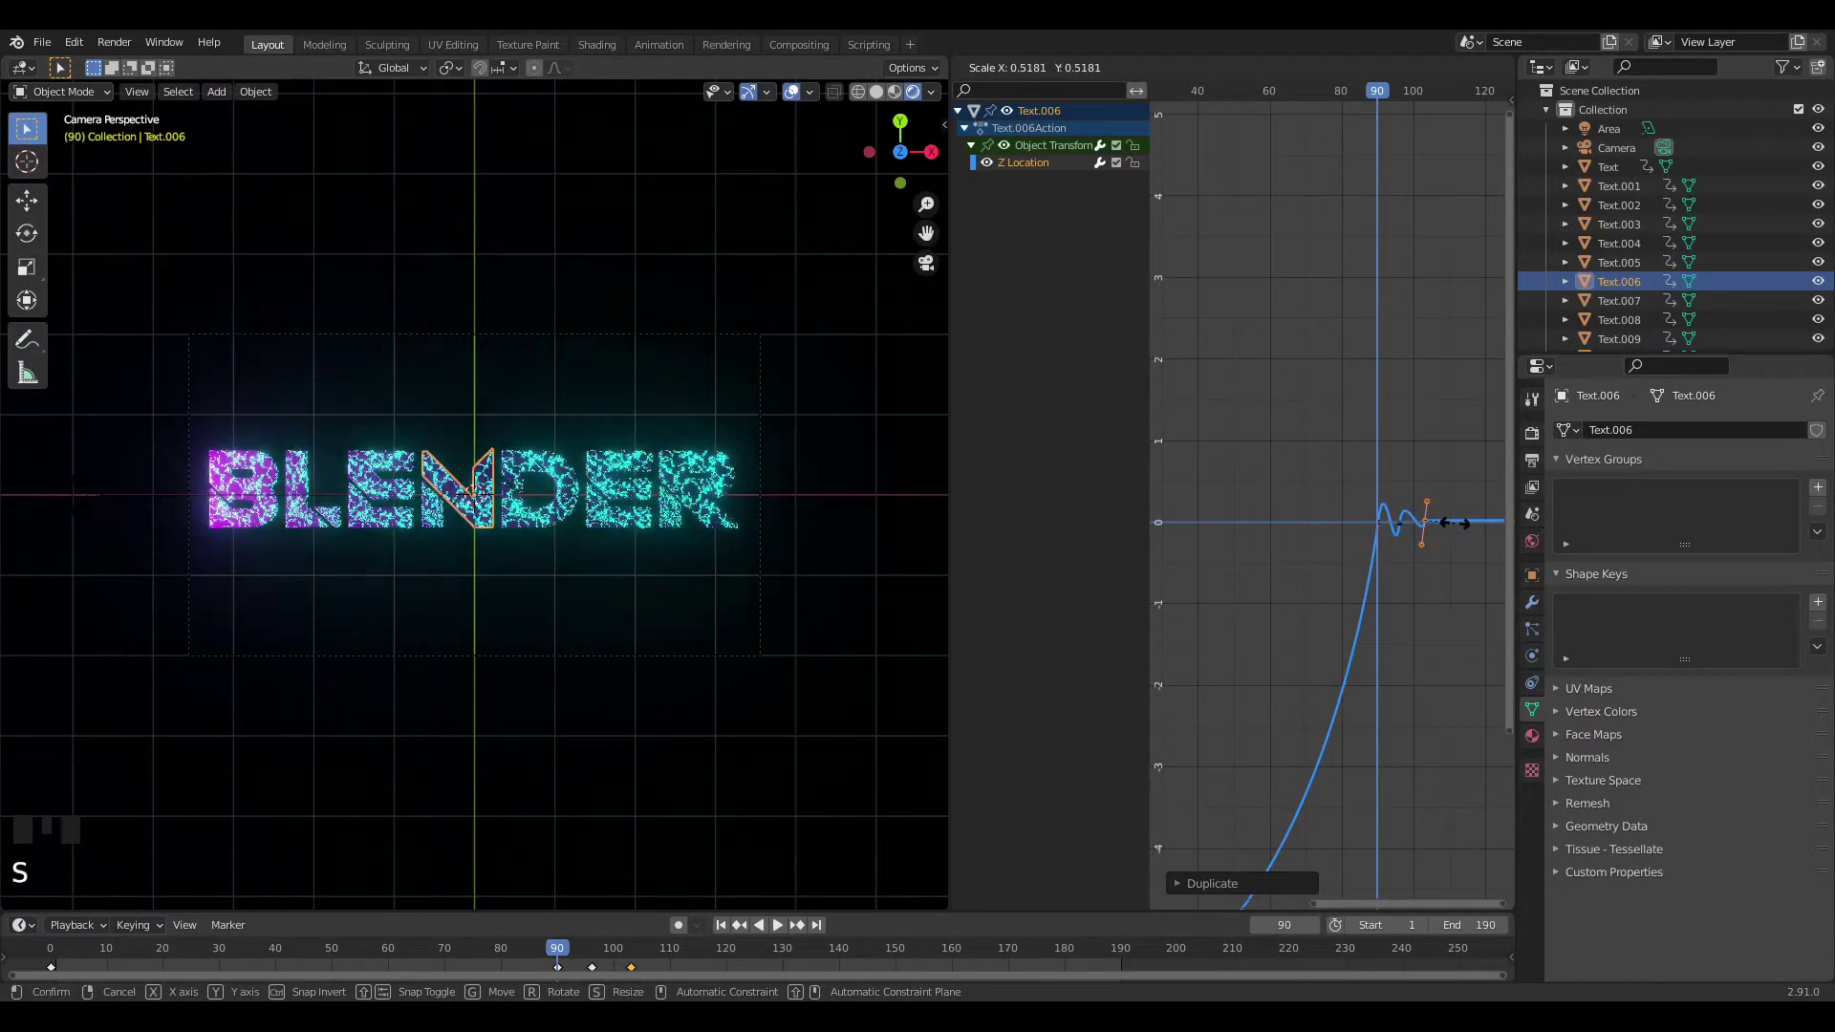
{"action": "left_click", "coordinate": [1451, 510]}
Play back the bounce and shrink the selected keyframe's handles further.
{"action": "left_click_drag", "start_coordinate": [662, 971], "coordinate": [489, 949]}
{"action": "key", "text": "space"}
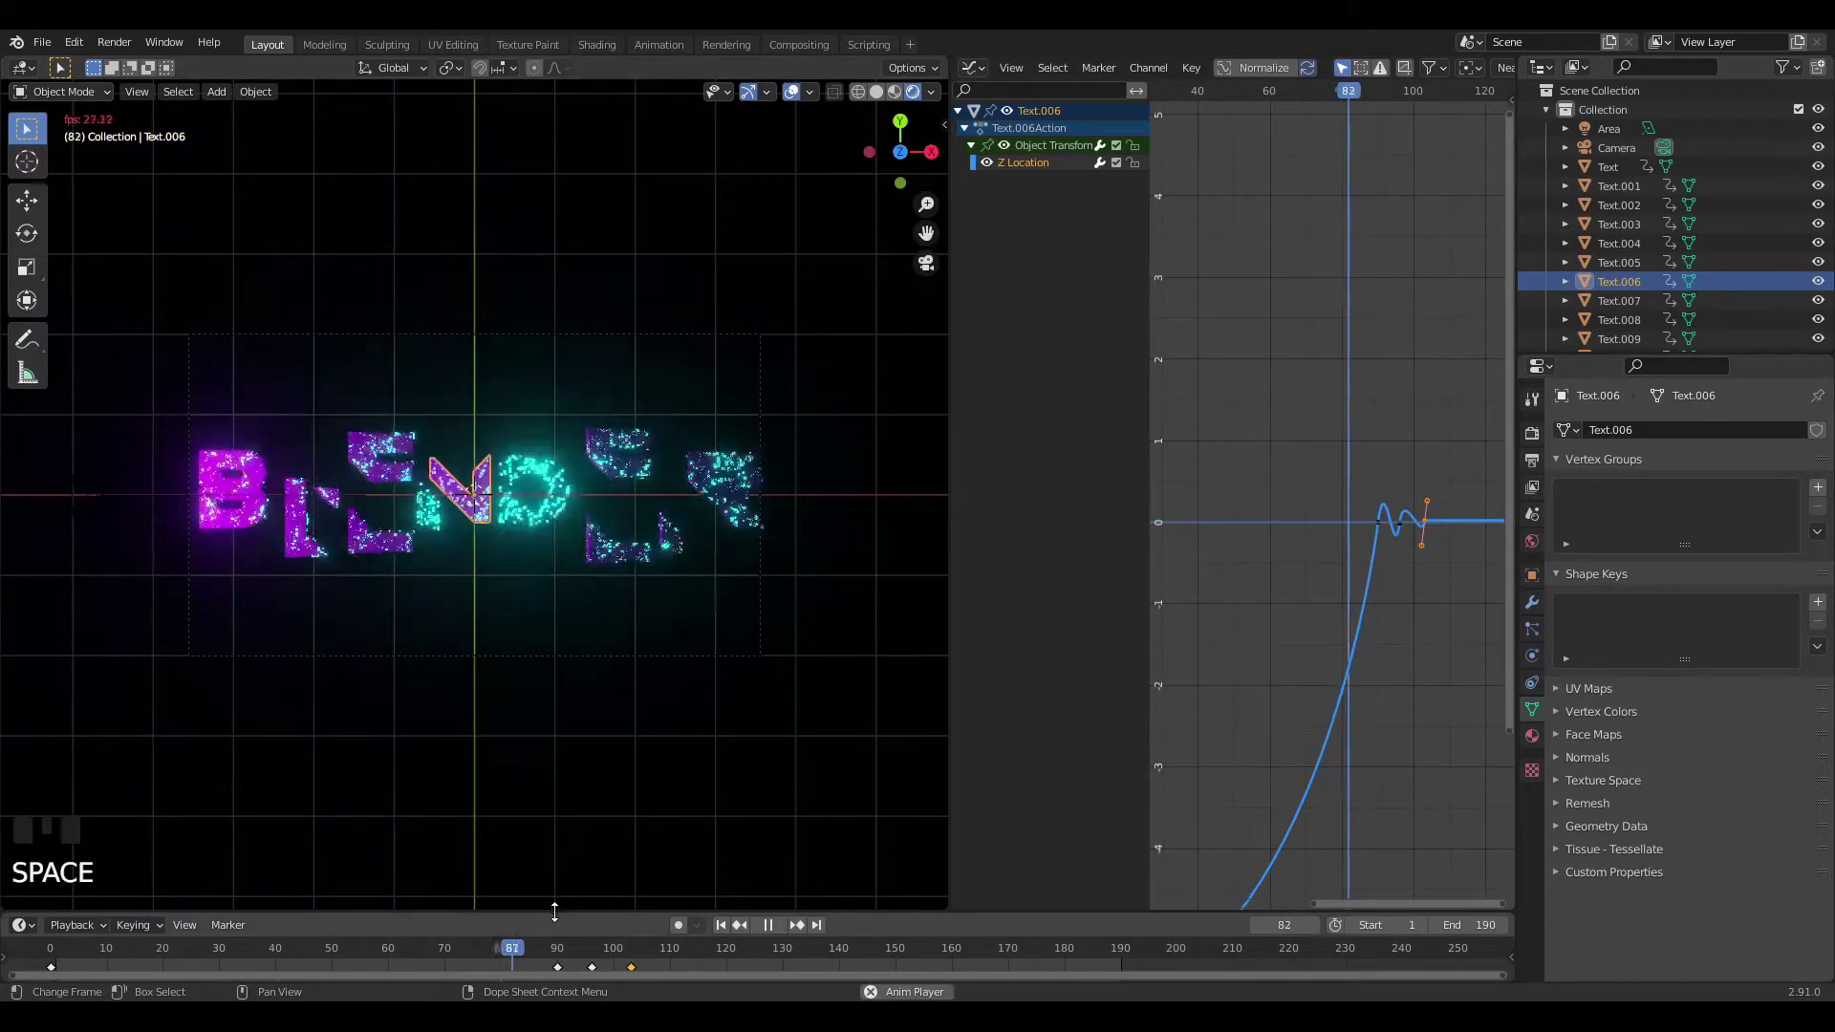
{"action": "scroll", "coordinate": [669, 726], "scroll_direction": "up", "scroll_amount": 4}
{"action": "key", "text": "space"}
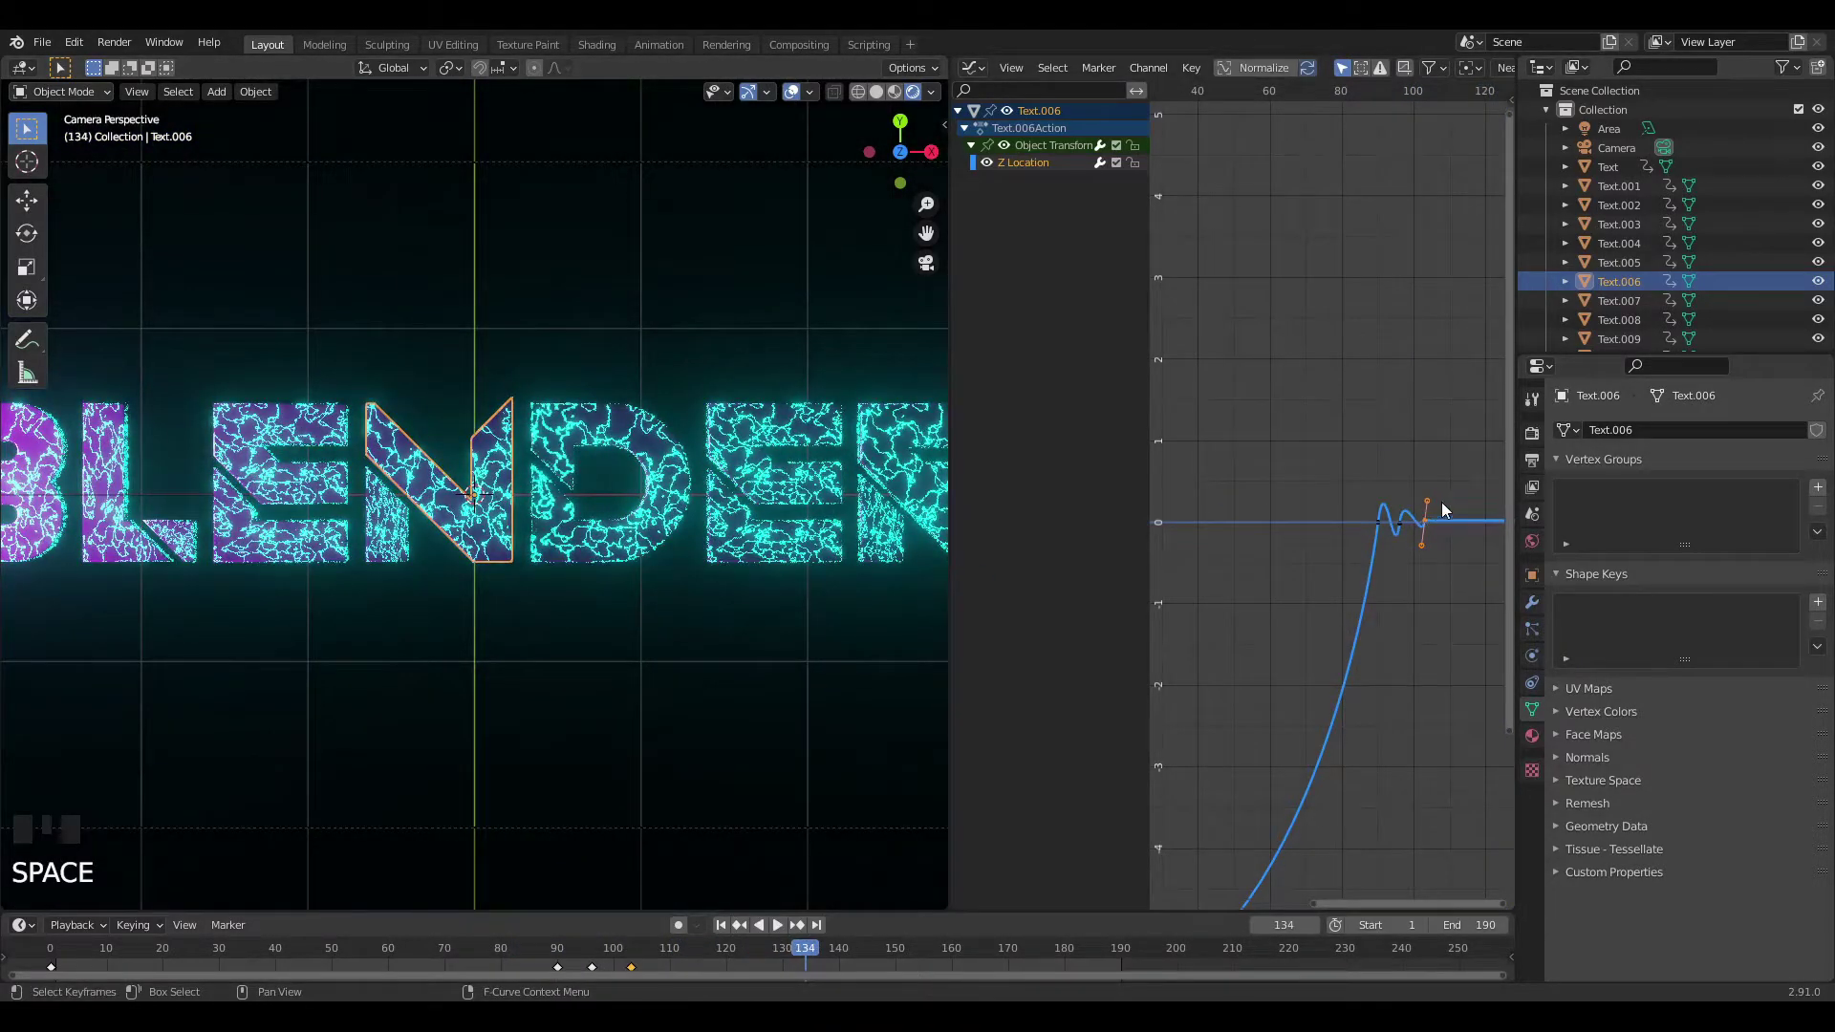
{"action": "key", "text": "s"}
{"action": "left_click", "coordinate": [1396, 525]}
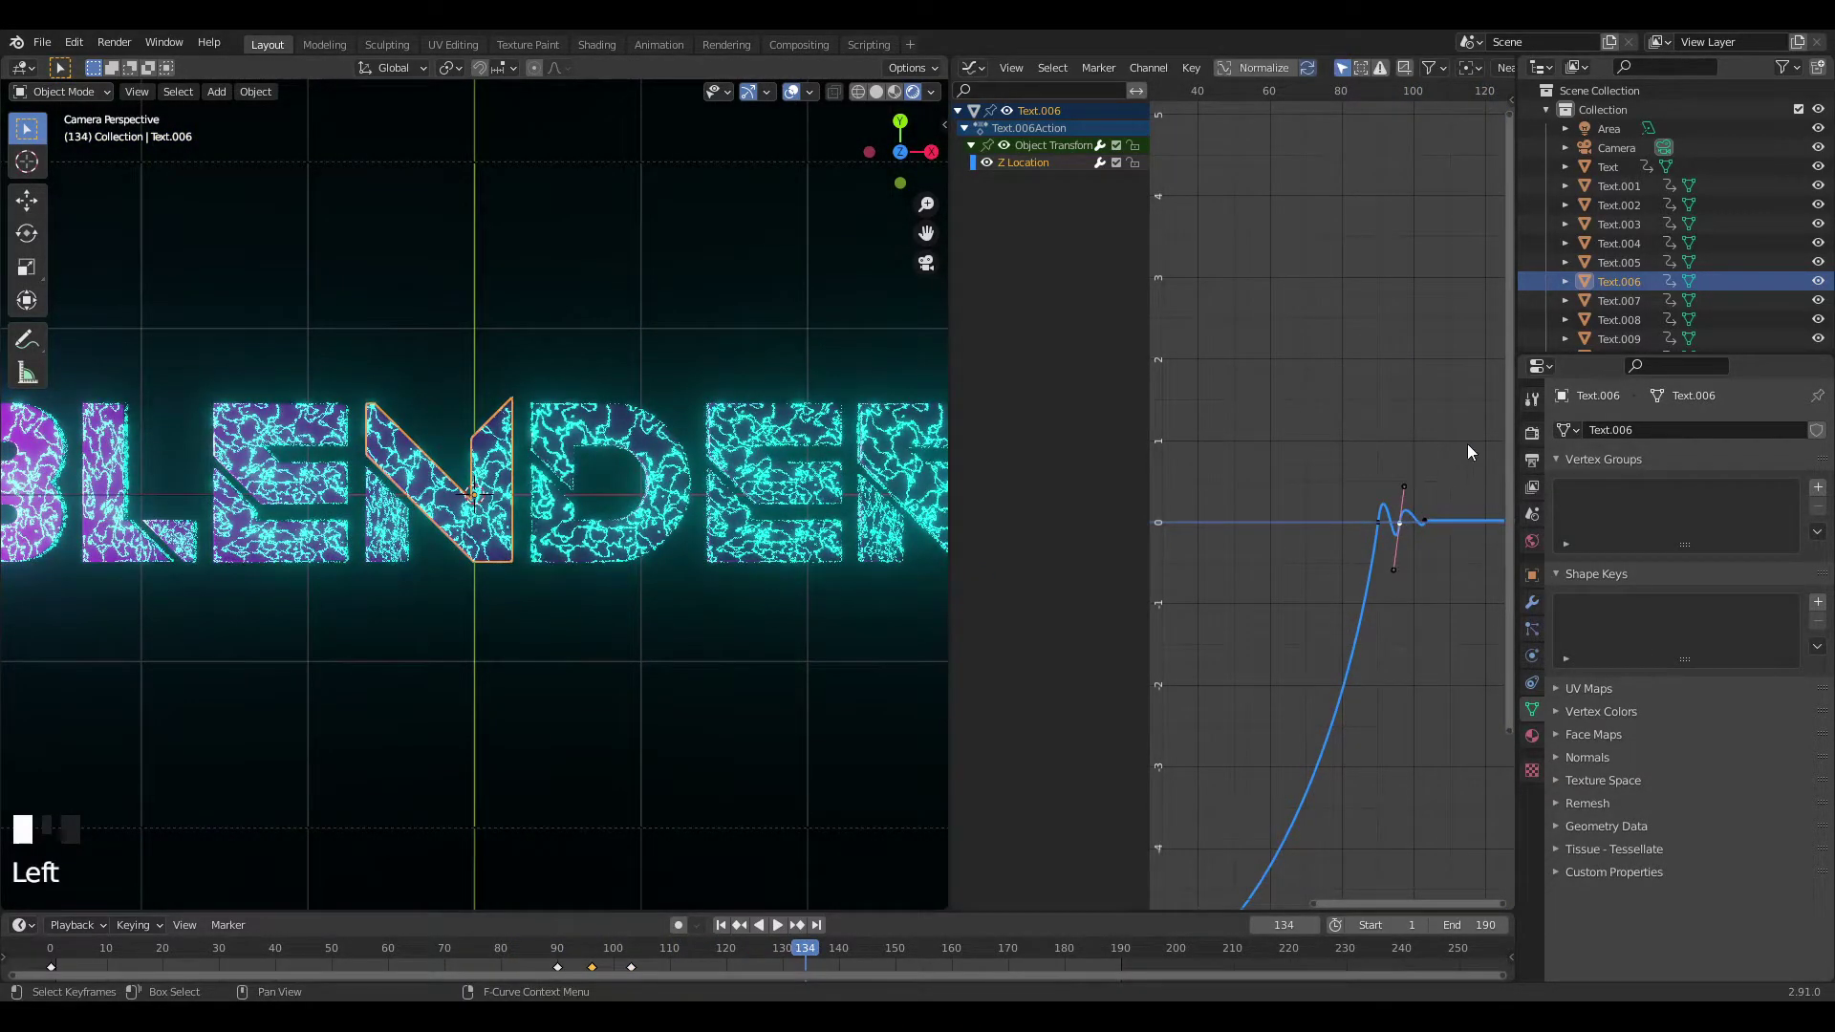
{"action": "key", "text": "s"}
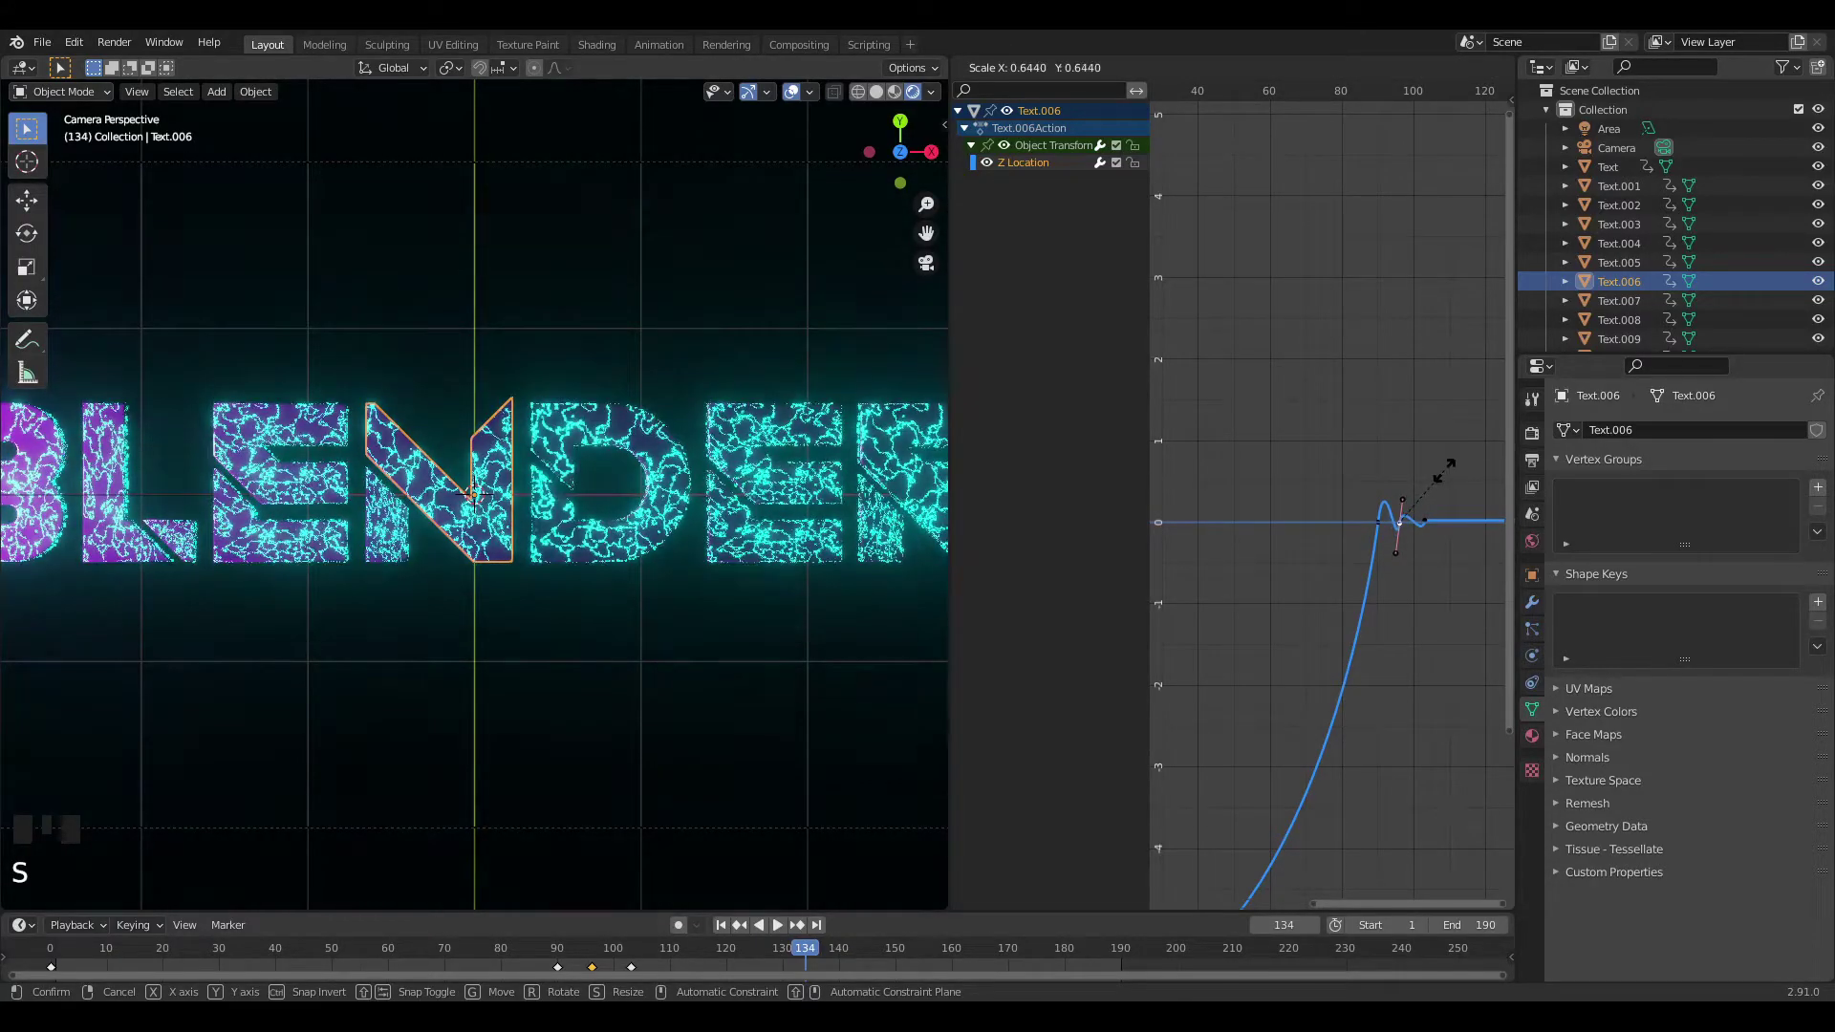
{"action": "left_click", "coordinate": [1443, 471]}
Review playback and move a bounce keyframe earlier in time.
{"action": "left_click", "coordinate": [510, 954]}
{"action": "key", "text": "space"}
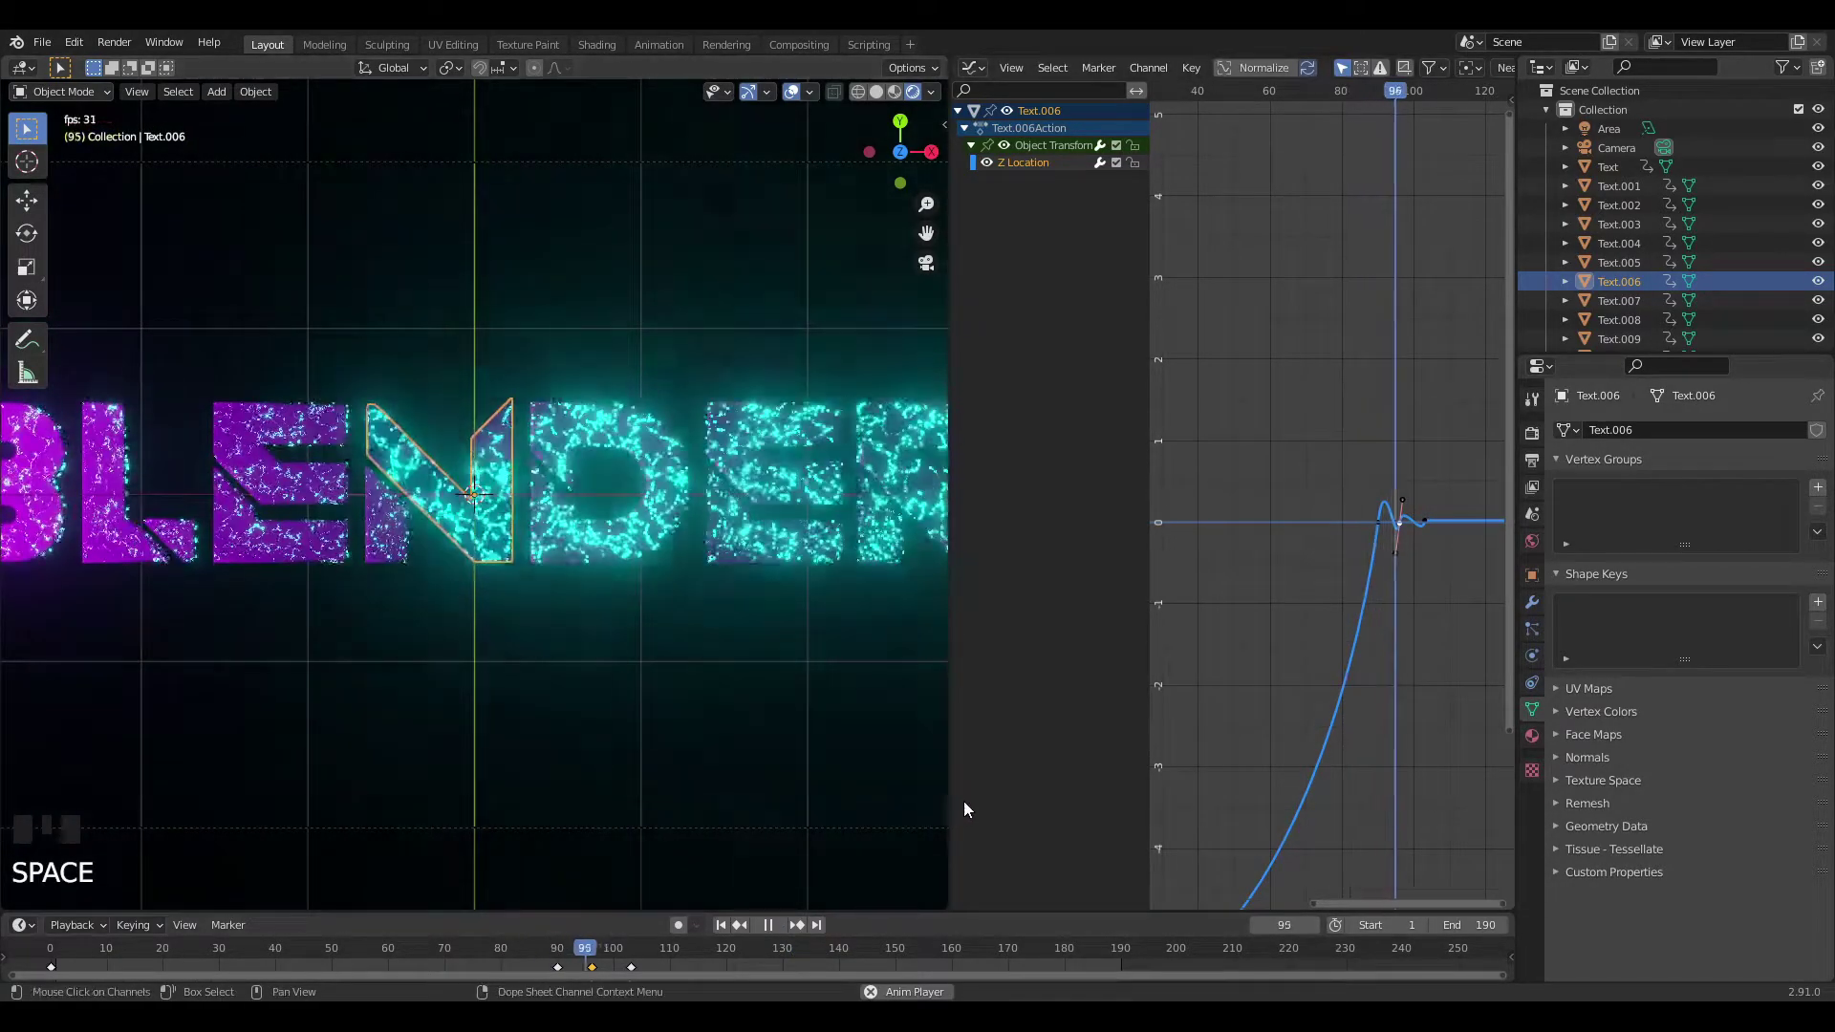
{"action": "key", "text": "space"}
{"action": "left_click_drag", "start_coordinate": [1440, 498], "coordinate": [1410, 522]}
{"action": "key", "text": "g"}
{"action": "left_click", "coordinate": [1397, 530]}
{"action": "key", "text": "g"}
{"action": "left_click", "coordinate": [1430, 537]}
{"action": "key", "text": "g"}
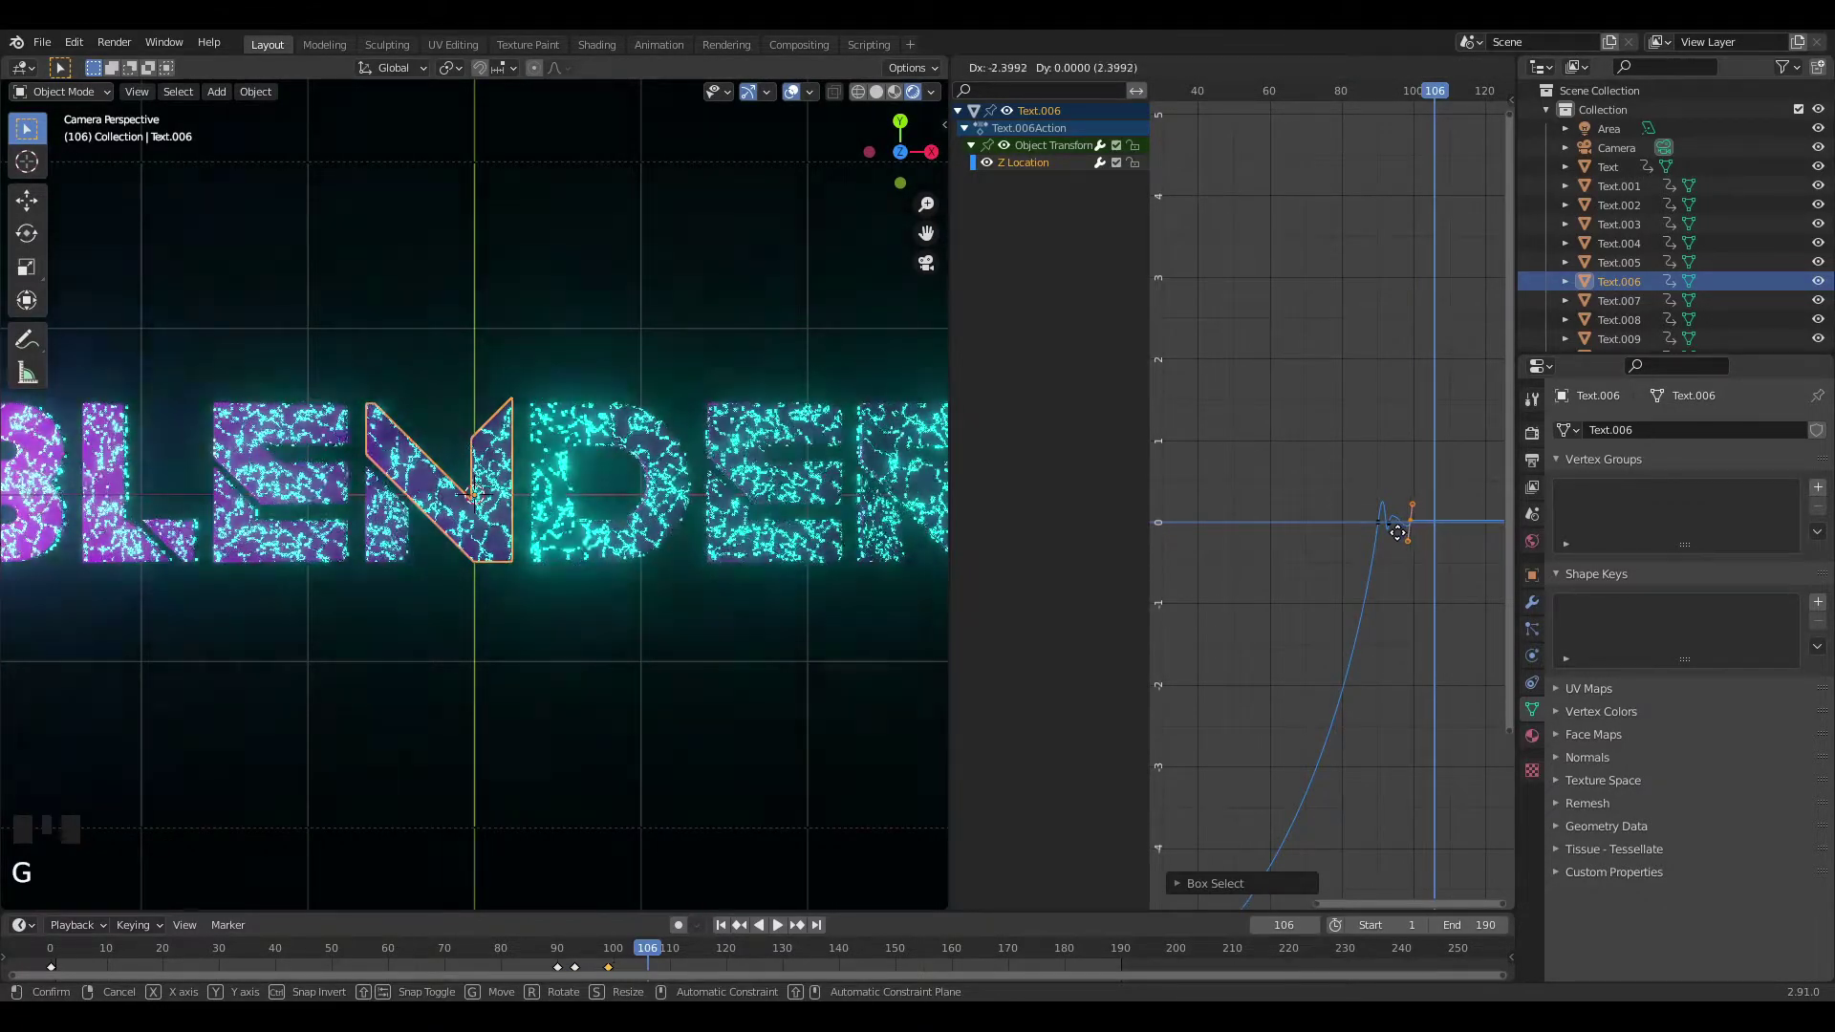
{"action": "left_click", "coordinate": [1391, 533]}
Check the timing, then shift both bounce keyframes slightly later.
{"action": "key", "text": "Left"}
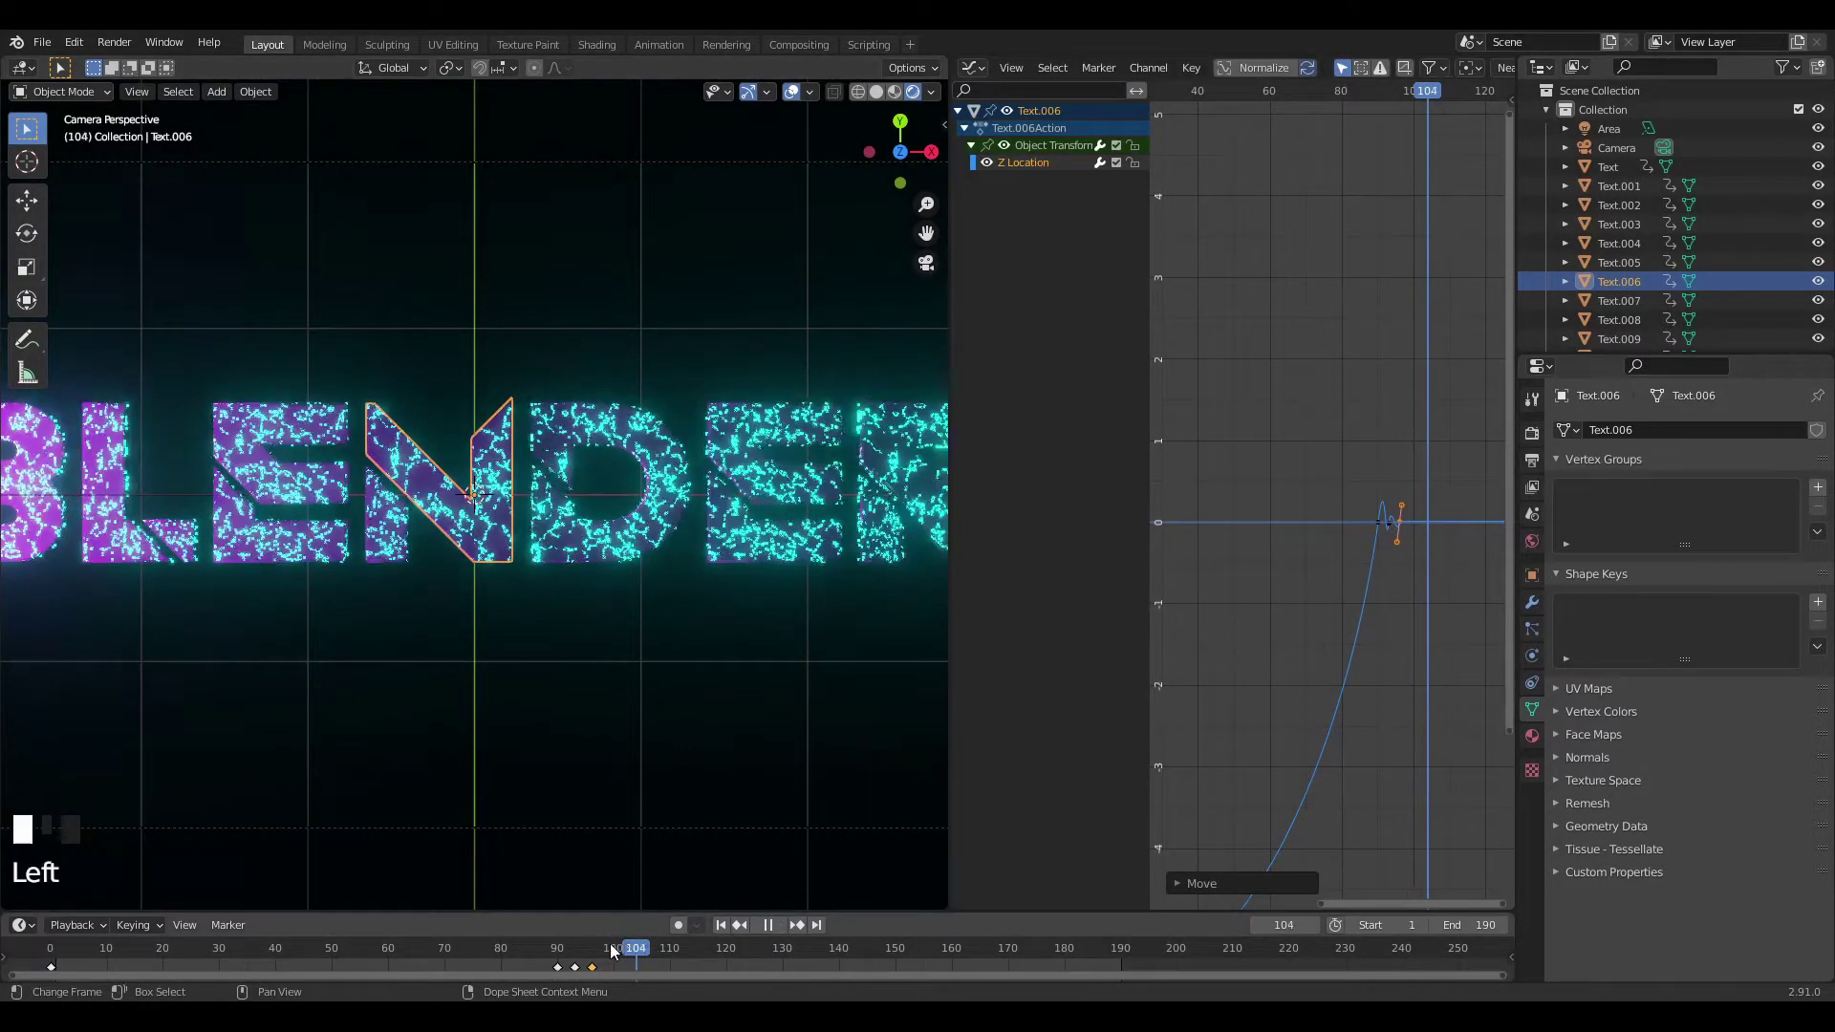
{"action": "key", "text": "space"}
{"action": "key", "text": "space"}
{"action": "scroll", "coordinate": [1363, 588], "scroll_direction": "up", "scroll_amount": 4}
{"action": "scroll", "coordinate": [1362, 588], "scroll_direction": "right", "scroll_amount": 5, "text": "ctrl"}
{"action": "left_click_drag", "start_coordinate": [1338, 545], "coordinate": [1242, 617]}
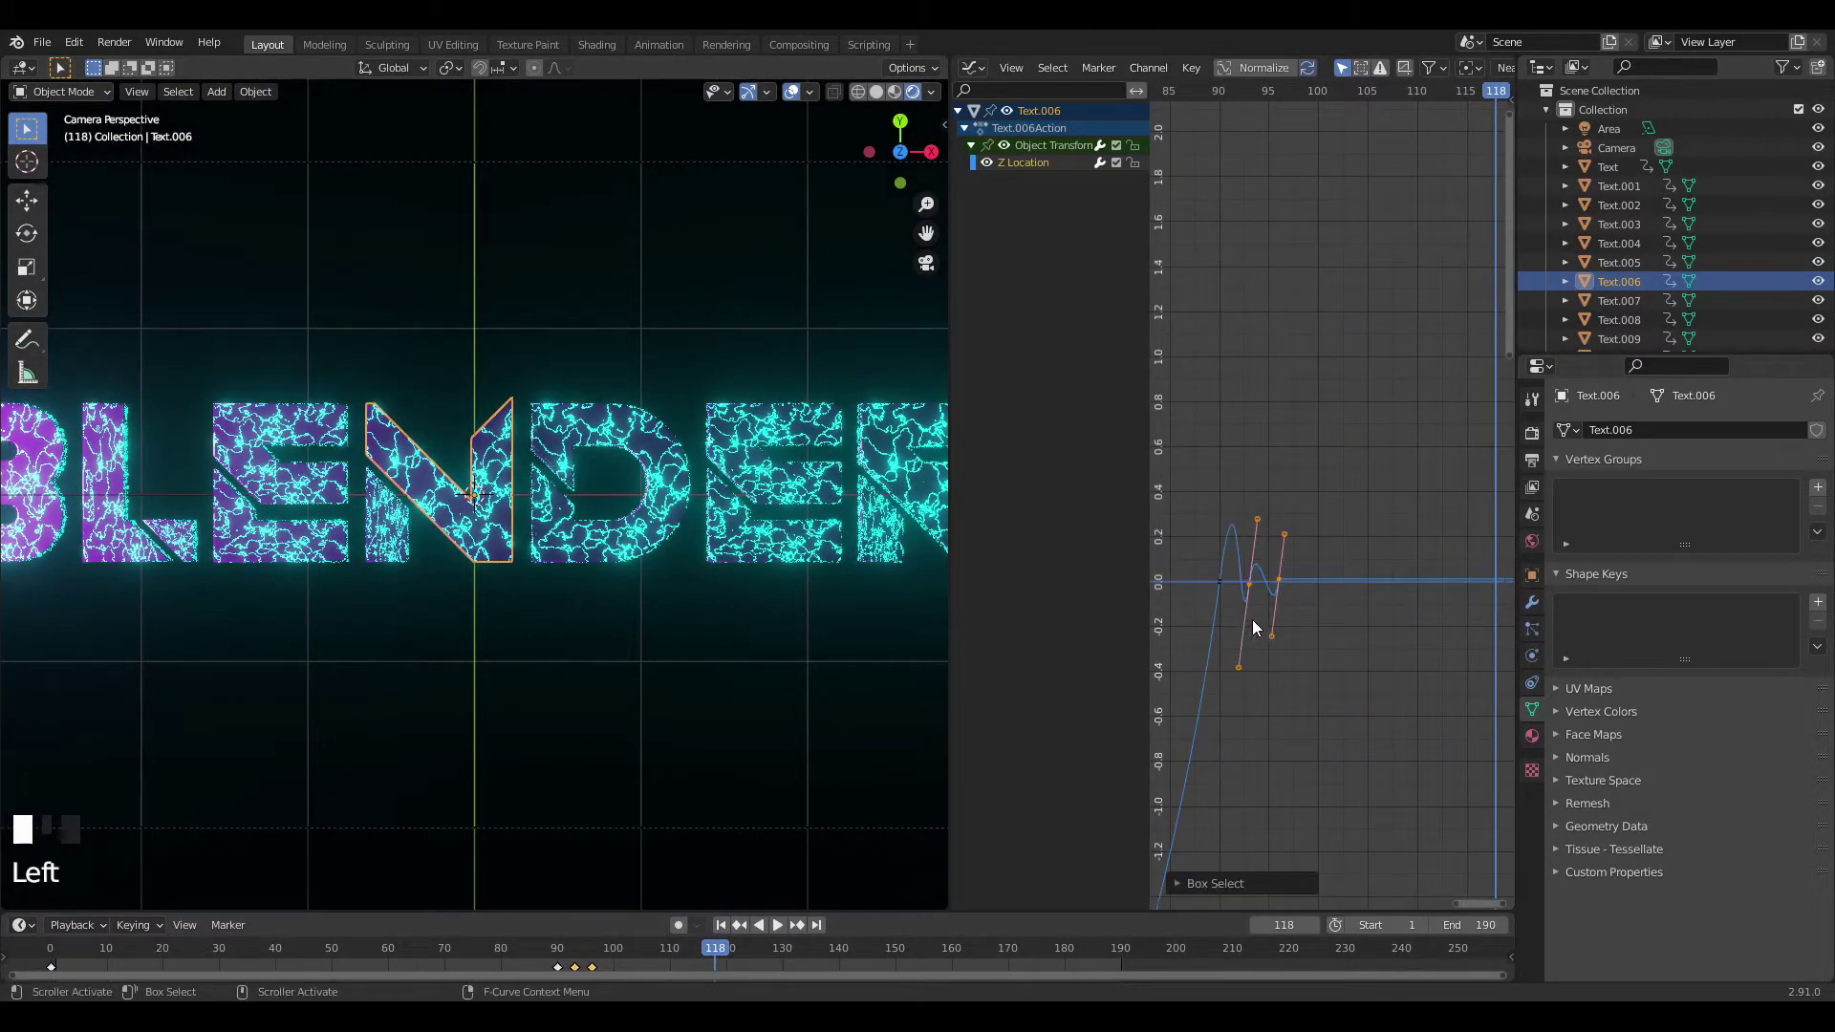
{"action": "key", "text": "g"}
{"action": "left_click", "coordinate": [1263, 622]}
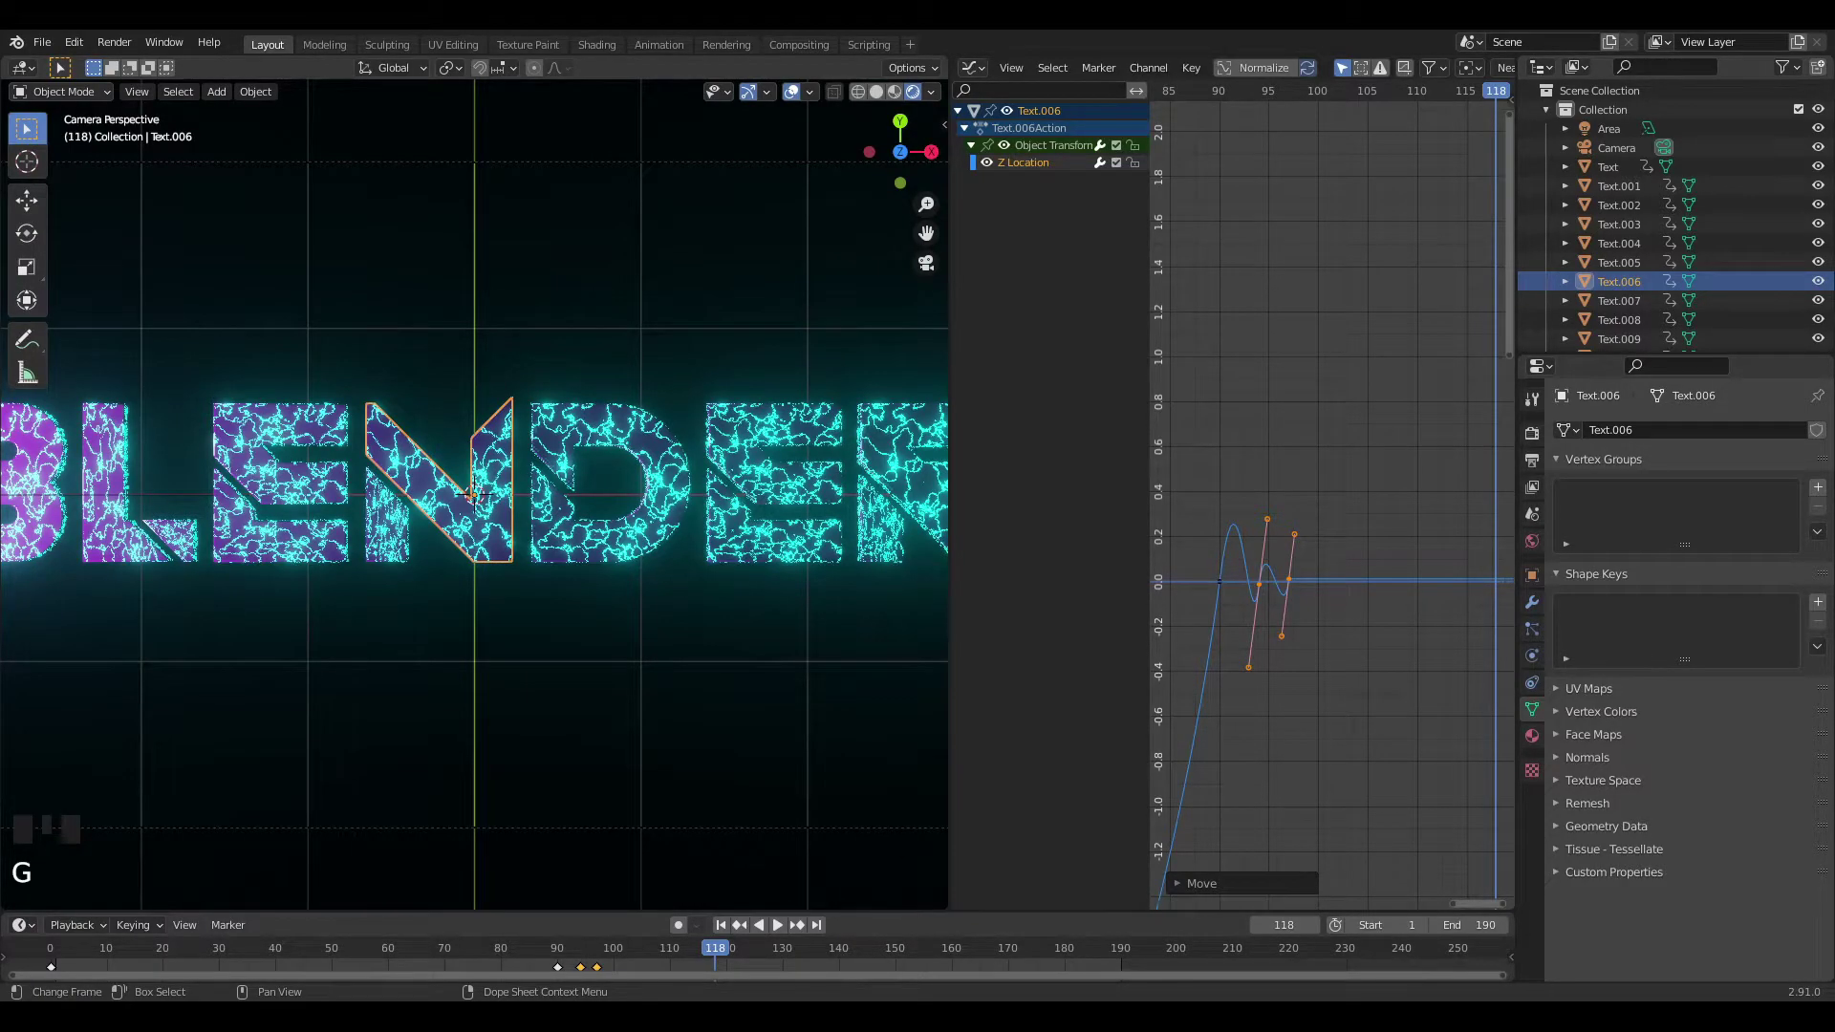
Inspect the N and D letters' curves and play back to frame 106.
{"action": "scroll", "coordinate": [474, 494], "scroll_direction": "down", "scroll_amount": 4}
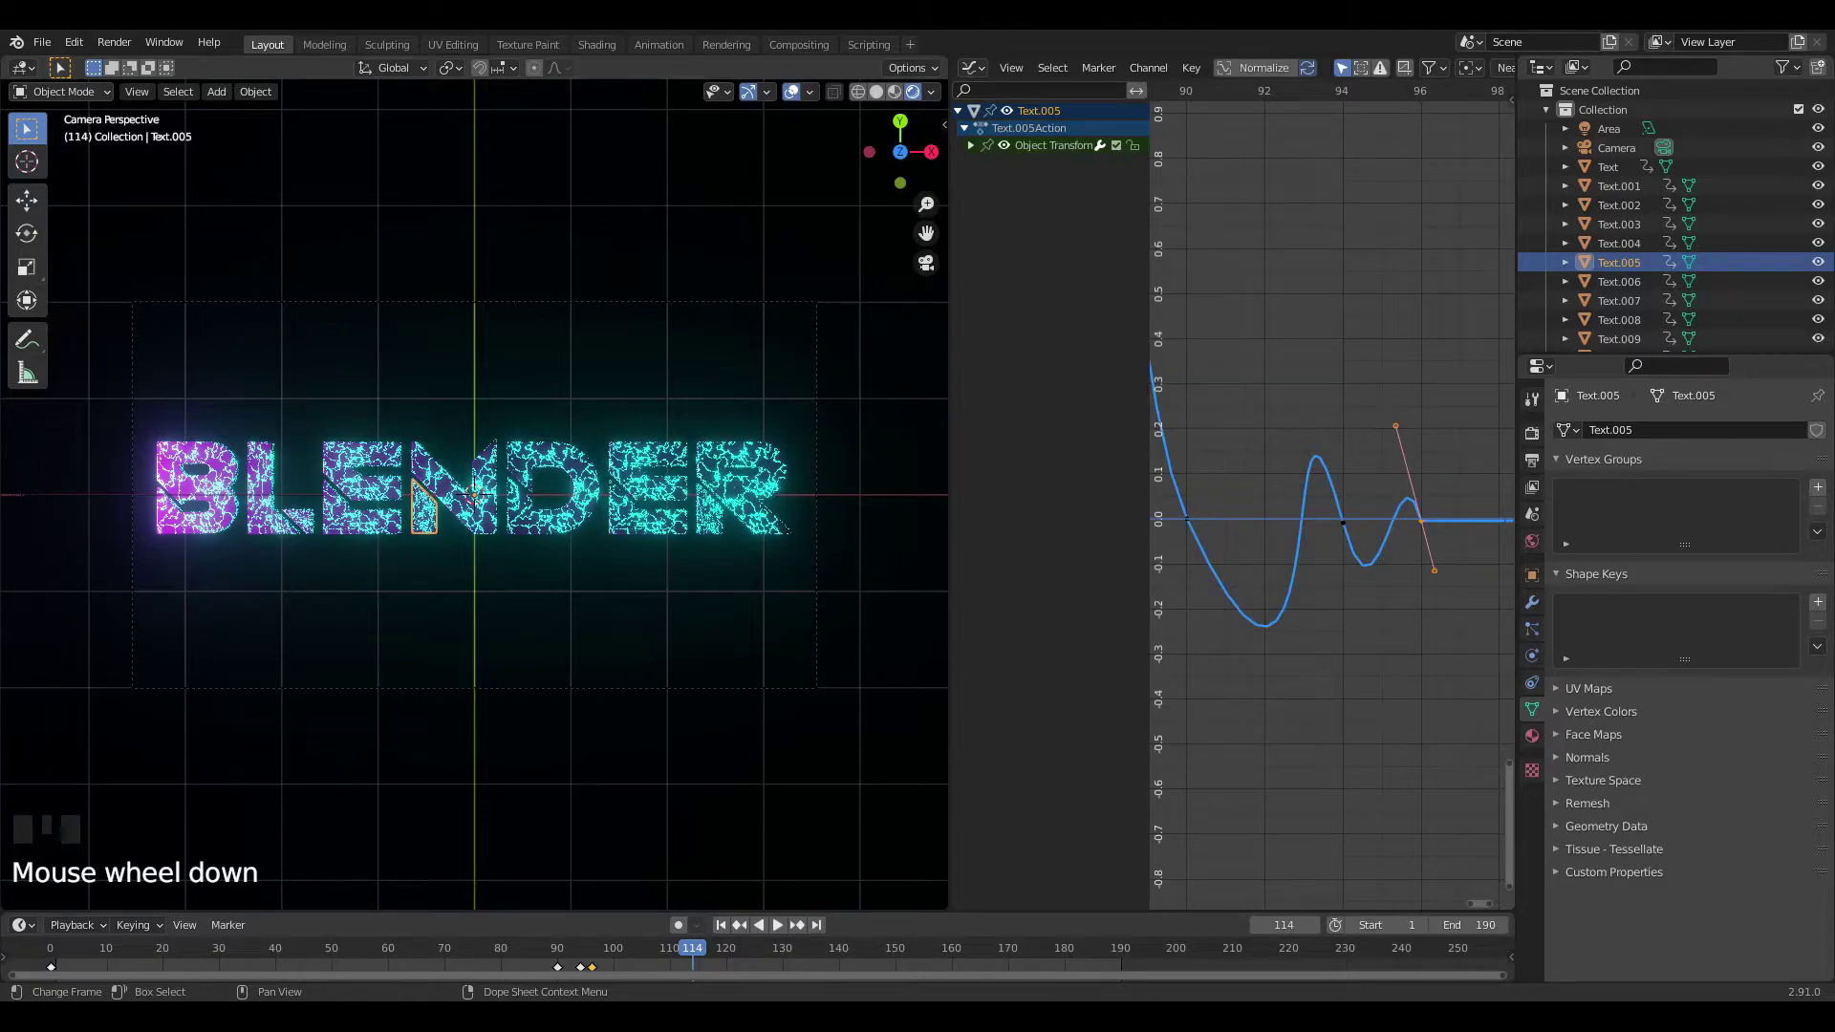
{"action": "scroll", "coordinate": [474, 494], "scroll_direction": "up", "scroll_amount": 1}
{"action": "left_click", "coordinate": [483, 497]}
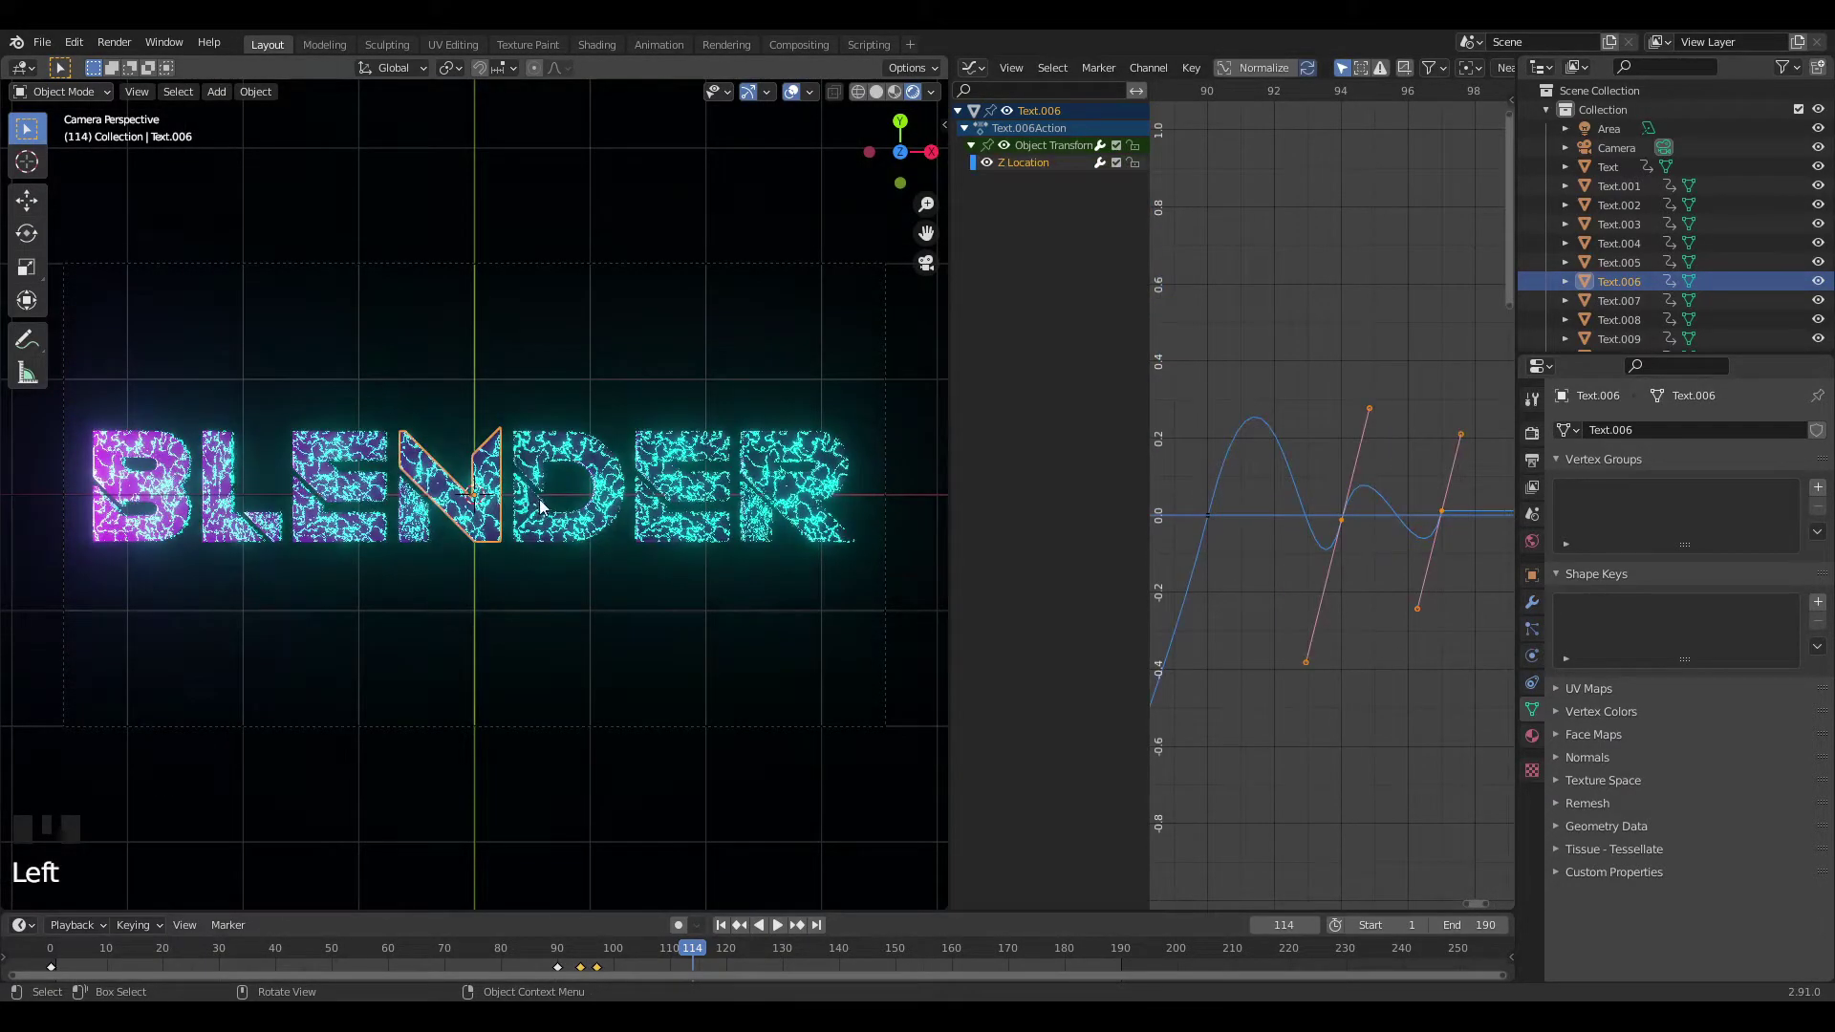
{"action": "left_click", "coordinate": [590, 523]}
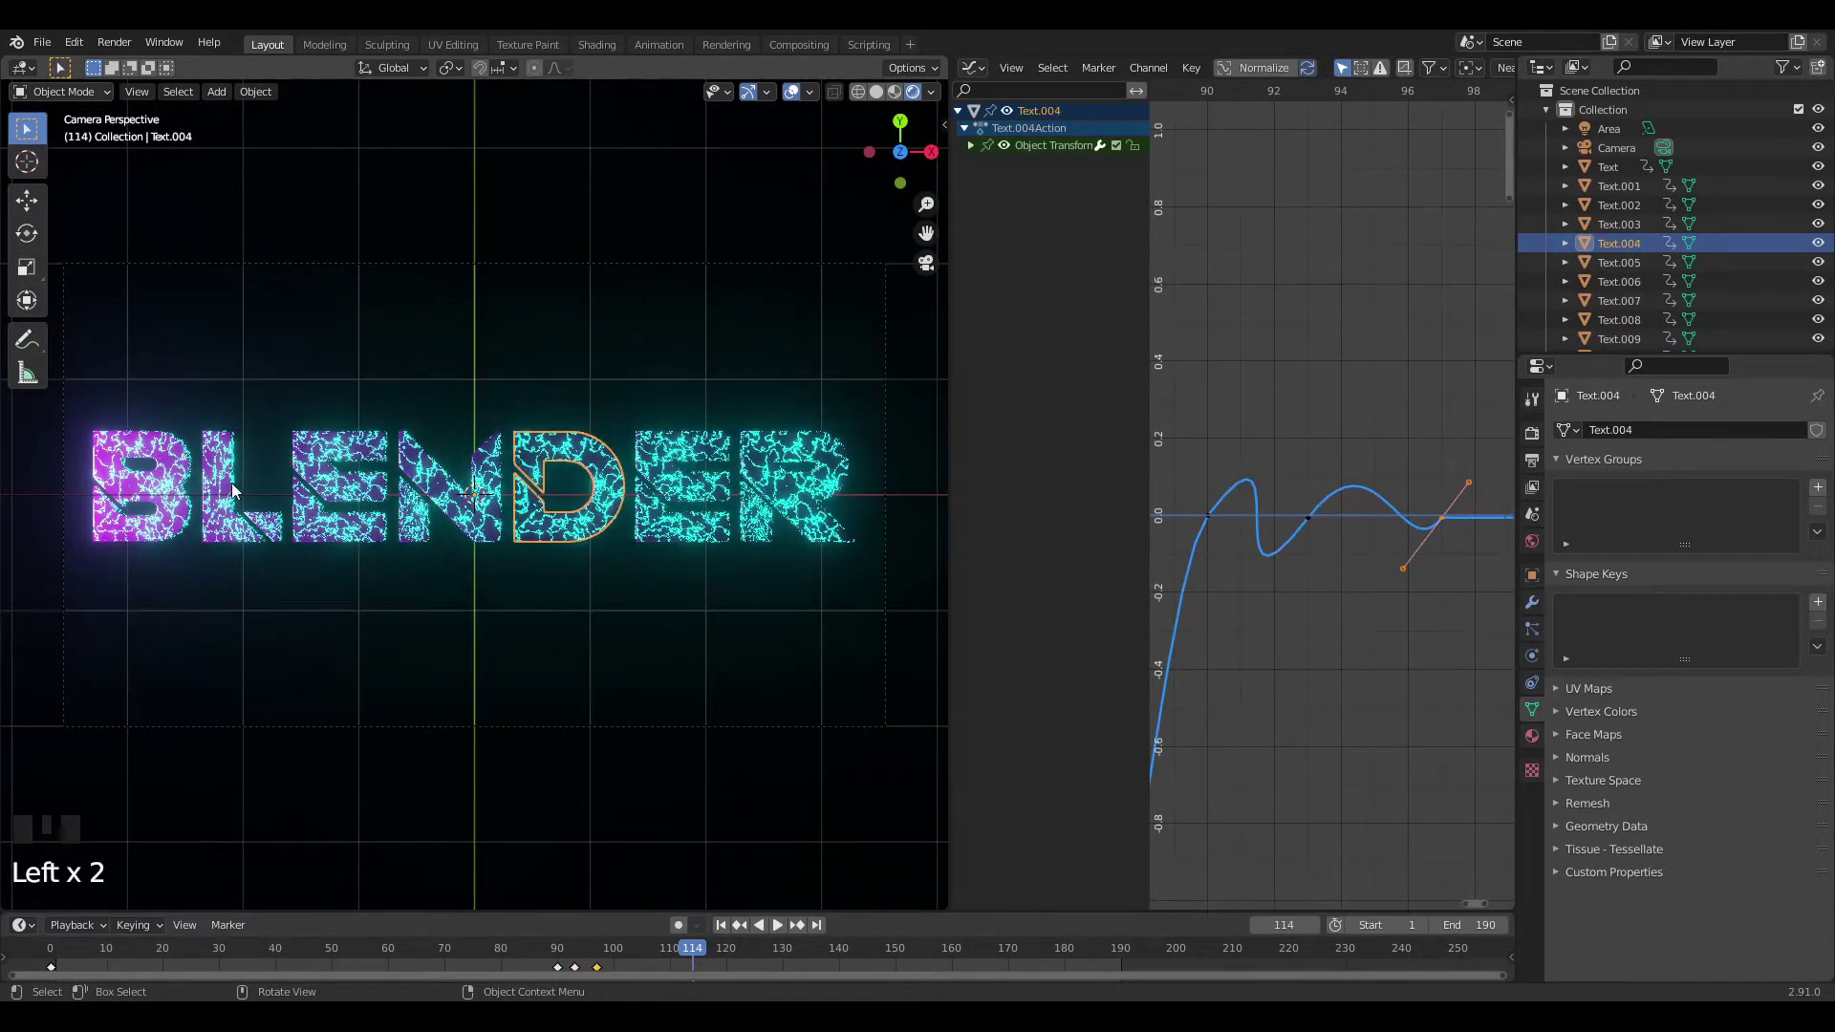
{"action": "key", "text": "Left"}
{"action": "key", "text": "space"}
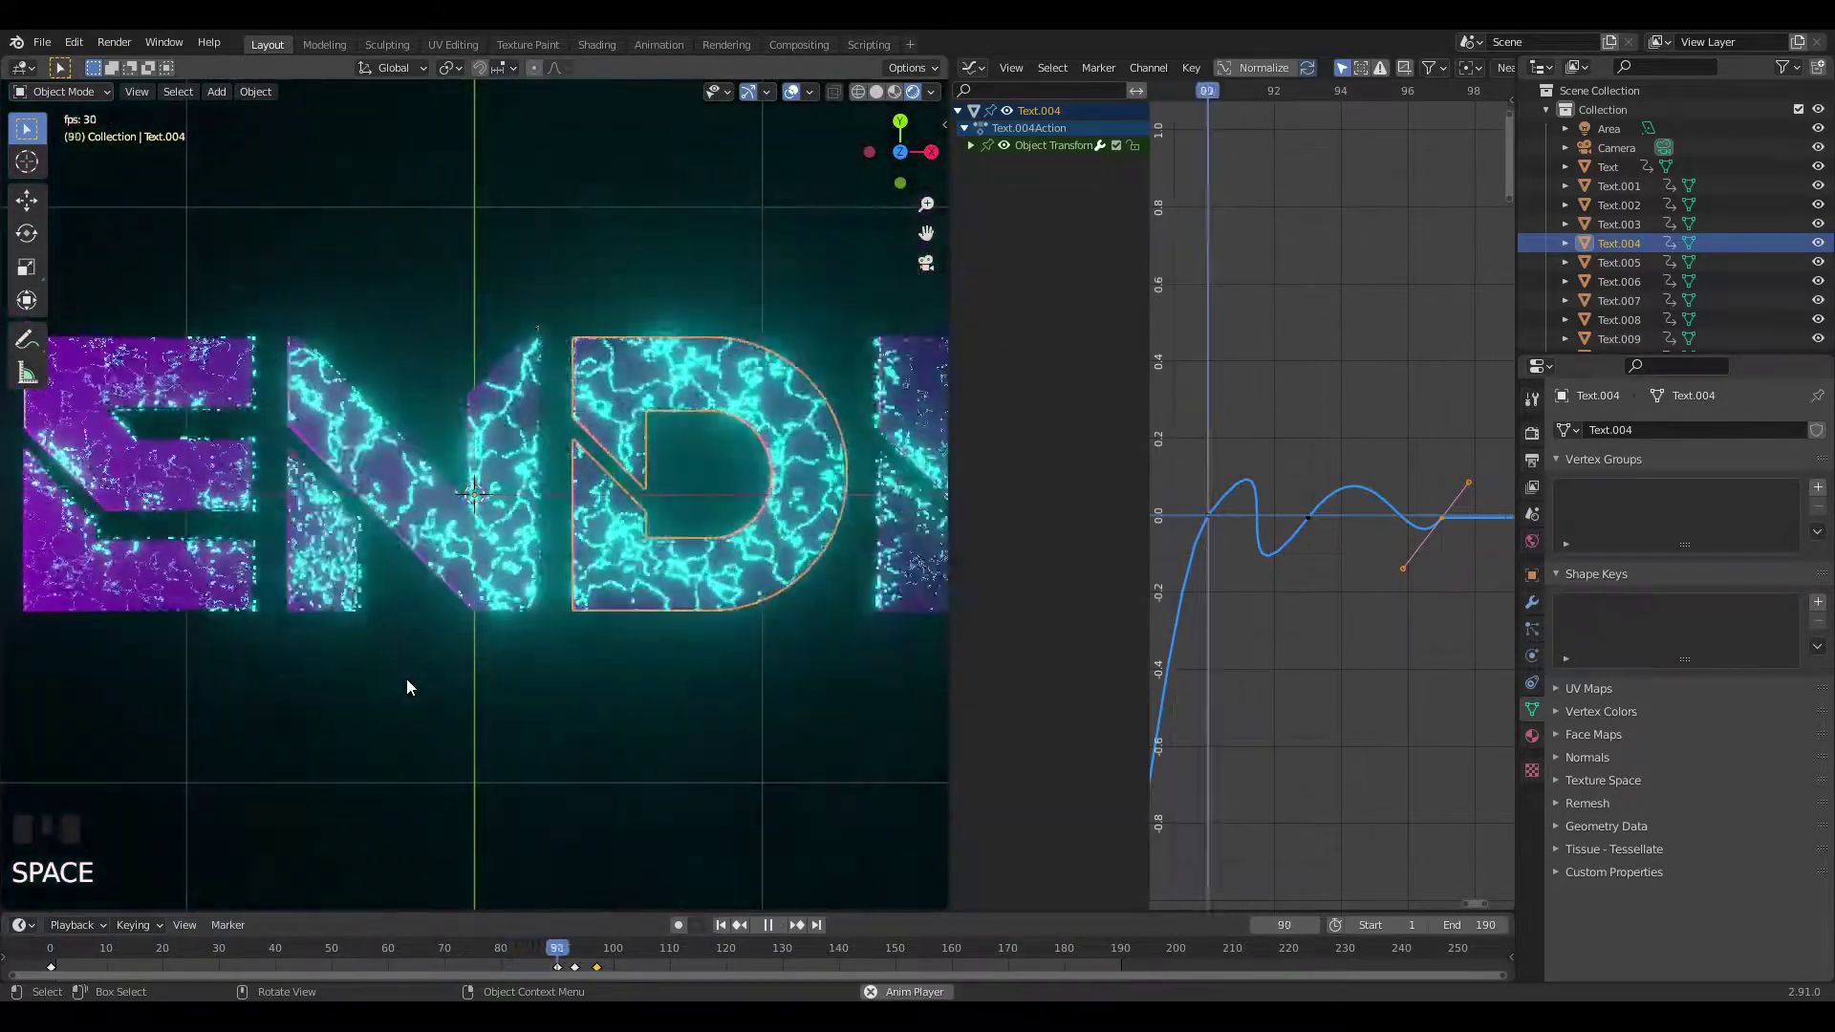
{"action": "key", "text": "space"}
{"action": "scroll", "coordinate": [421, 698], "scroll_direction": "down", "scroll_amount": 7}
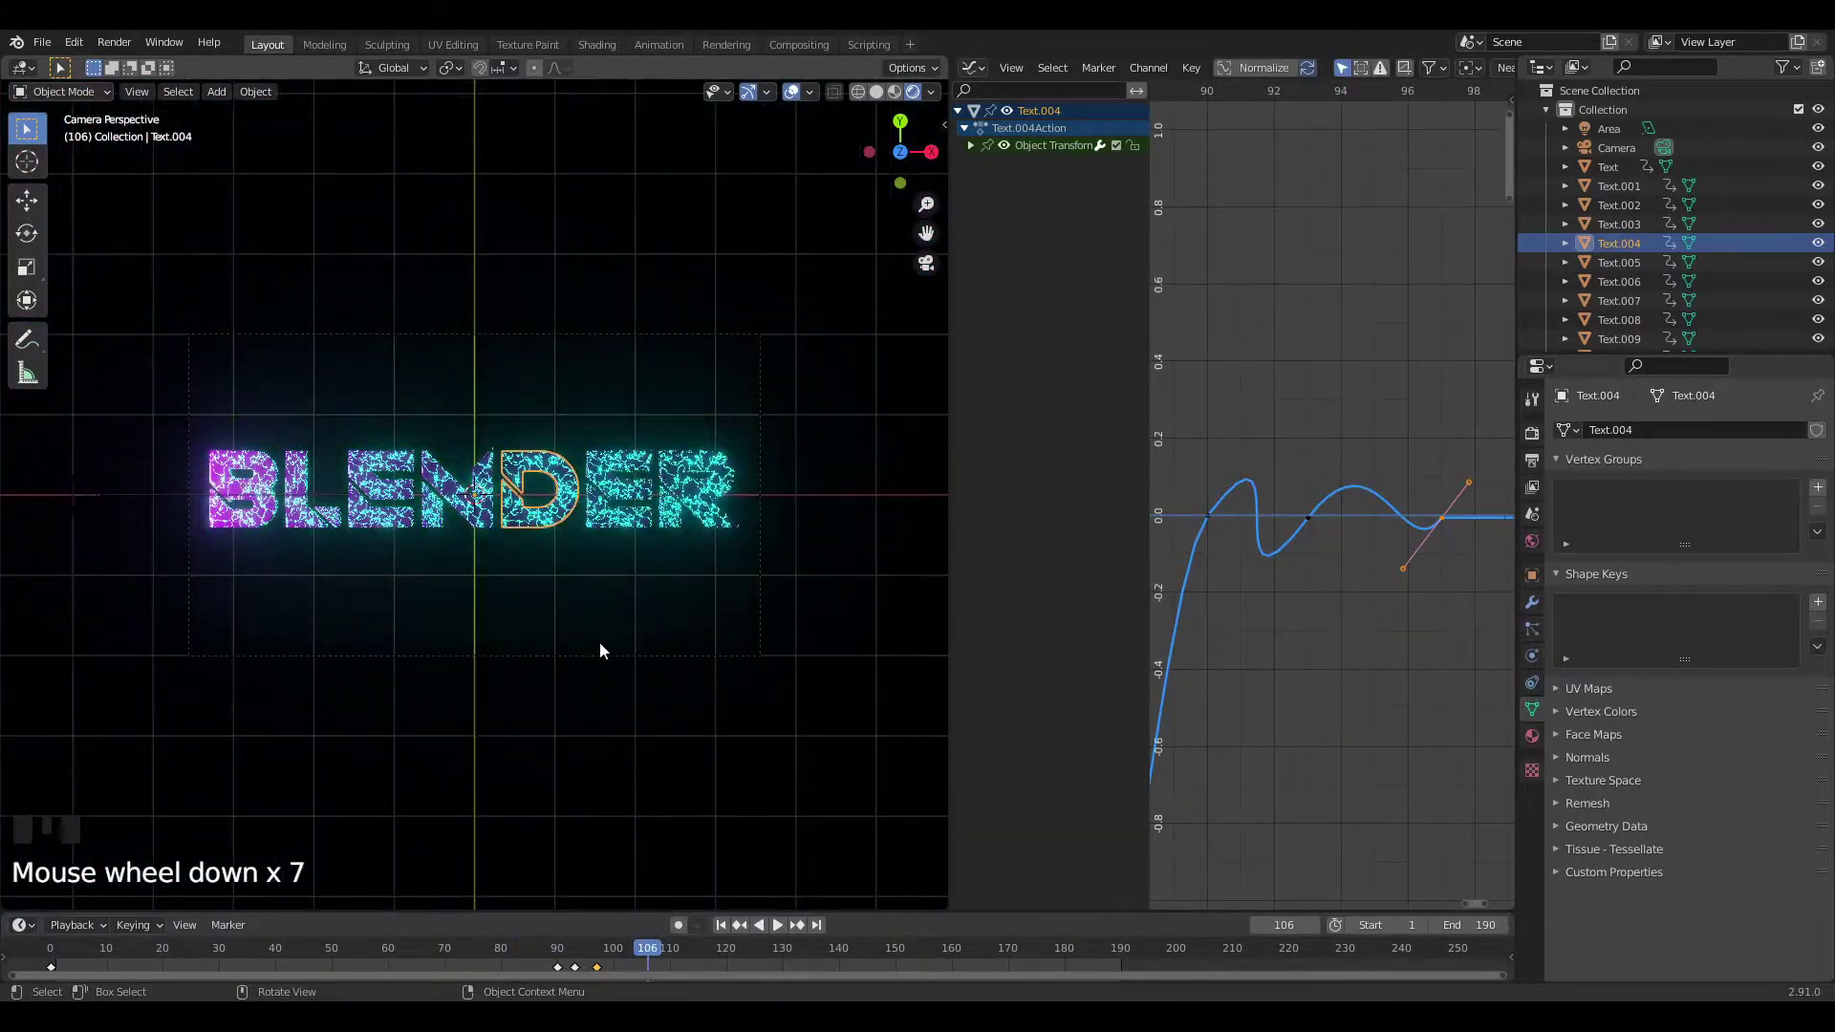
{"action": "scroll", "coordinate": [672, 713], "scroll_direction": "up", "scroll_amount": 1}
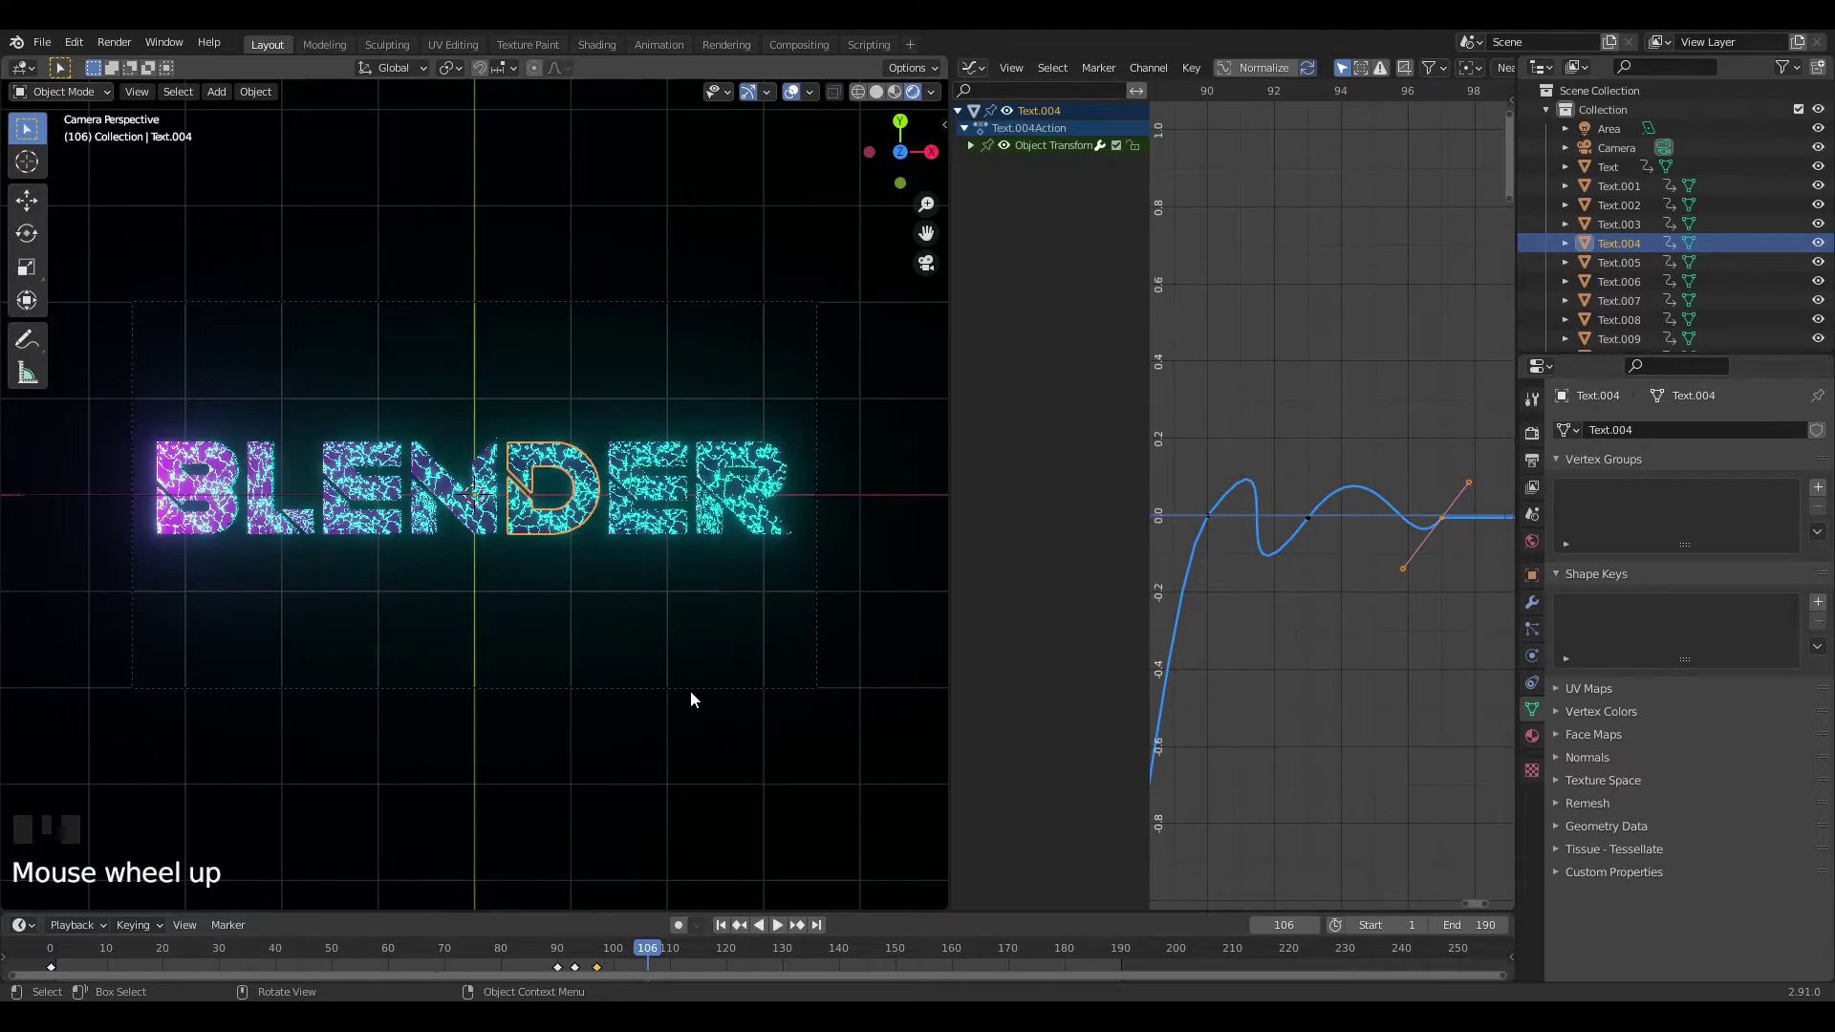
Select the camera and enable depth of field with an F-Stop of 0.3.
{"action": "left_click", "coordinate": [722, 687]}
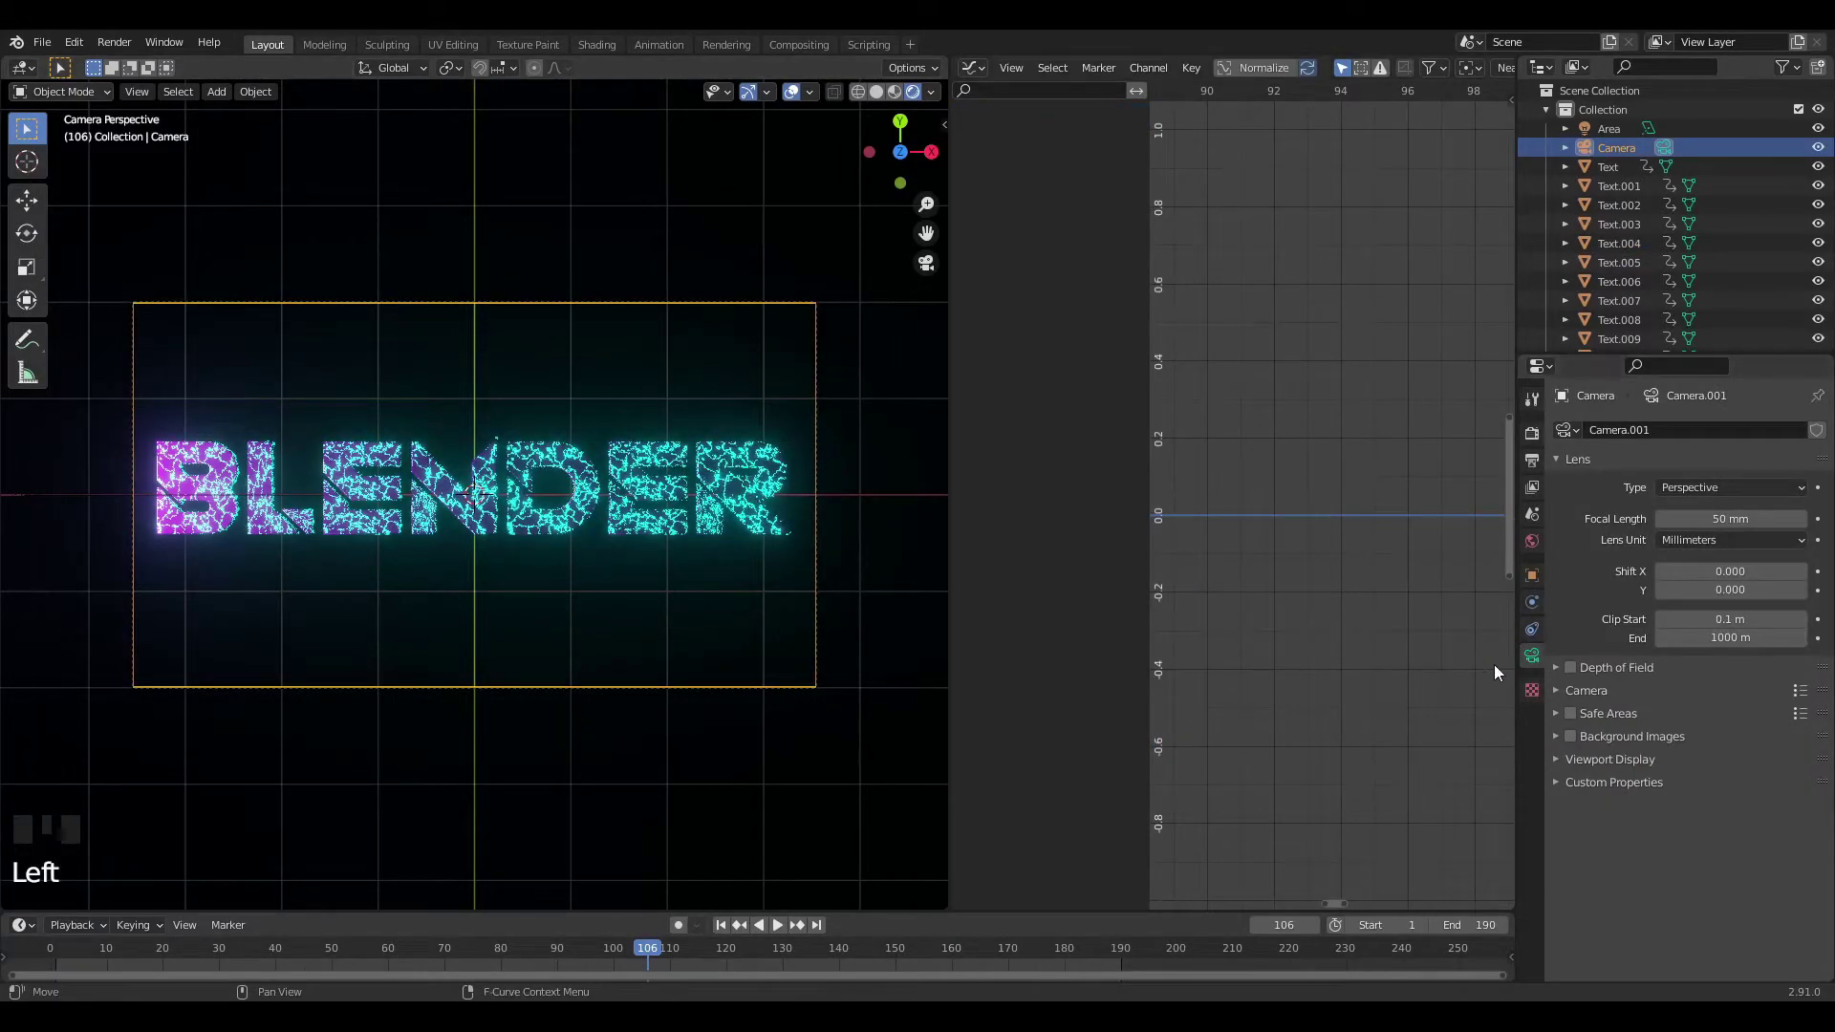
{"action": "left_click", "coordinate": [1571, 668]}
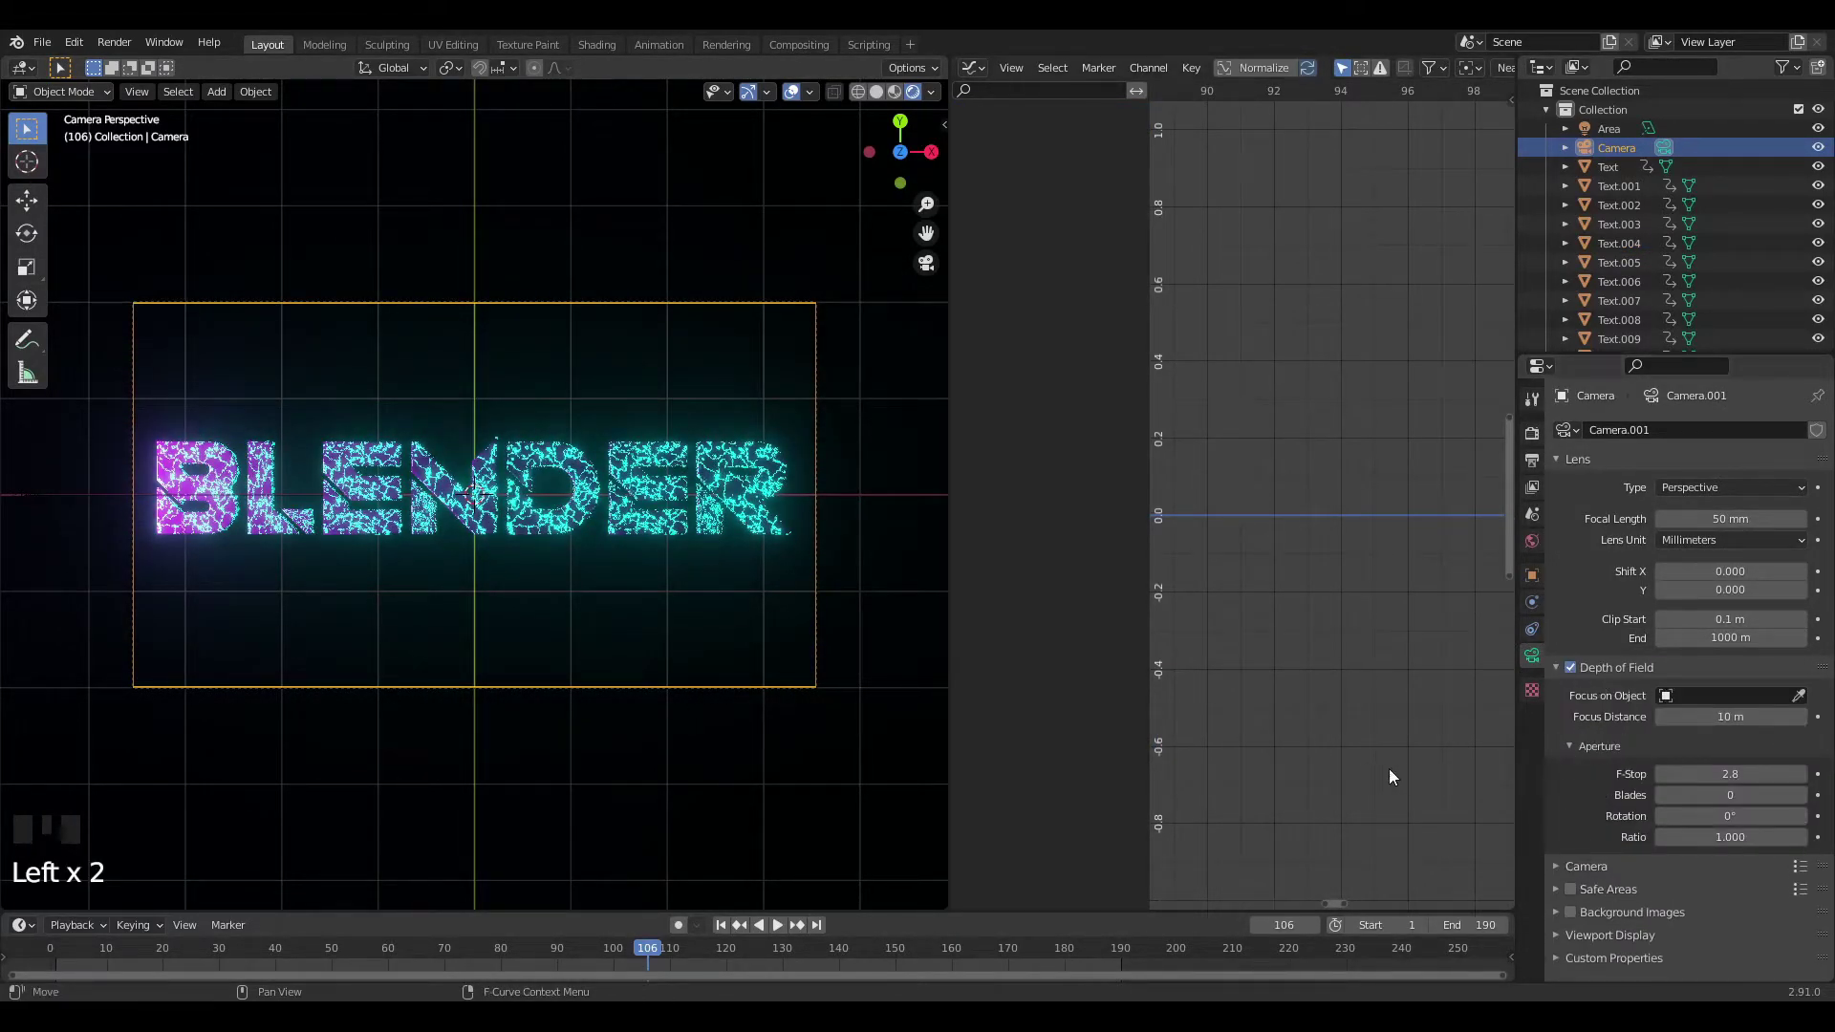
{"action": "left_click_drag", "start_coordinate": [1708, 774], "coordinate": [1667, 774]}
{"action": "scroll", "coordinate": [581, 668], "scroll_direction": "up", "scroll_amount": 2}
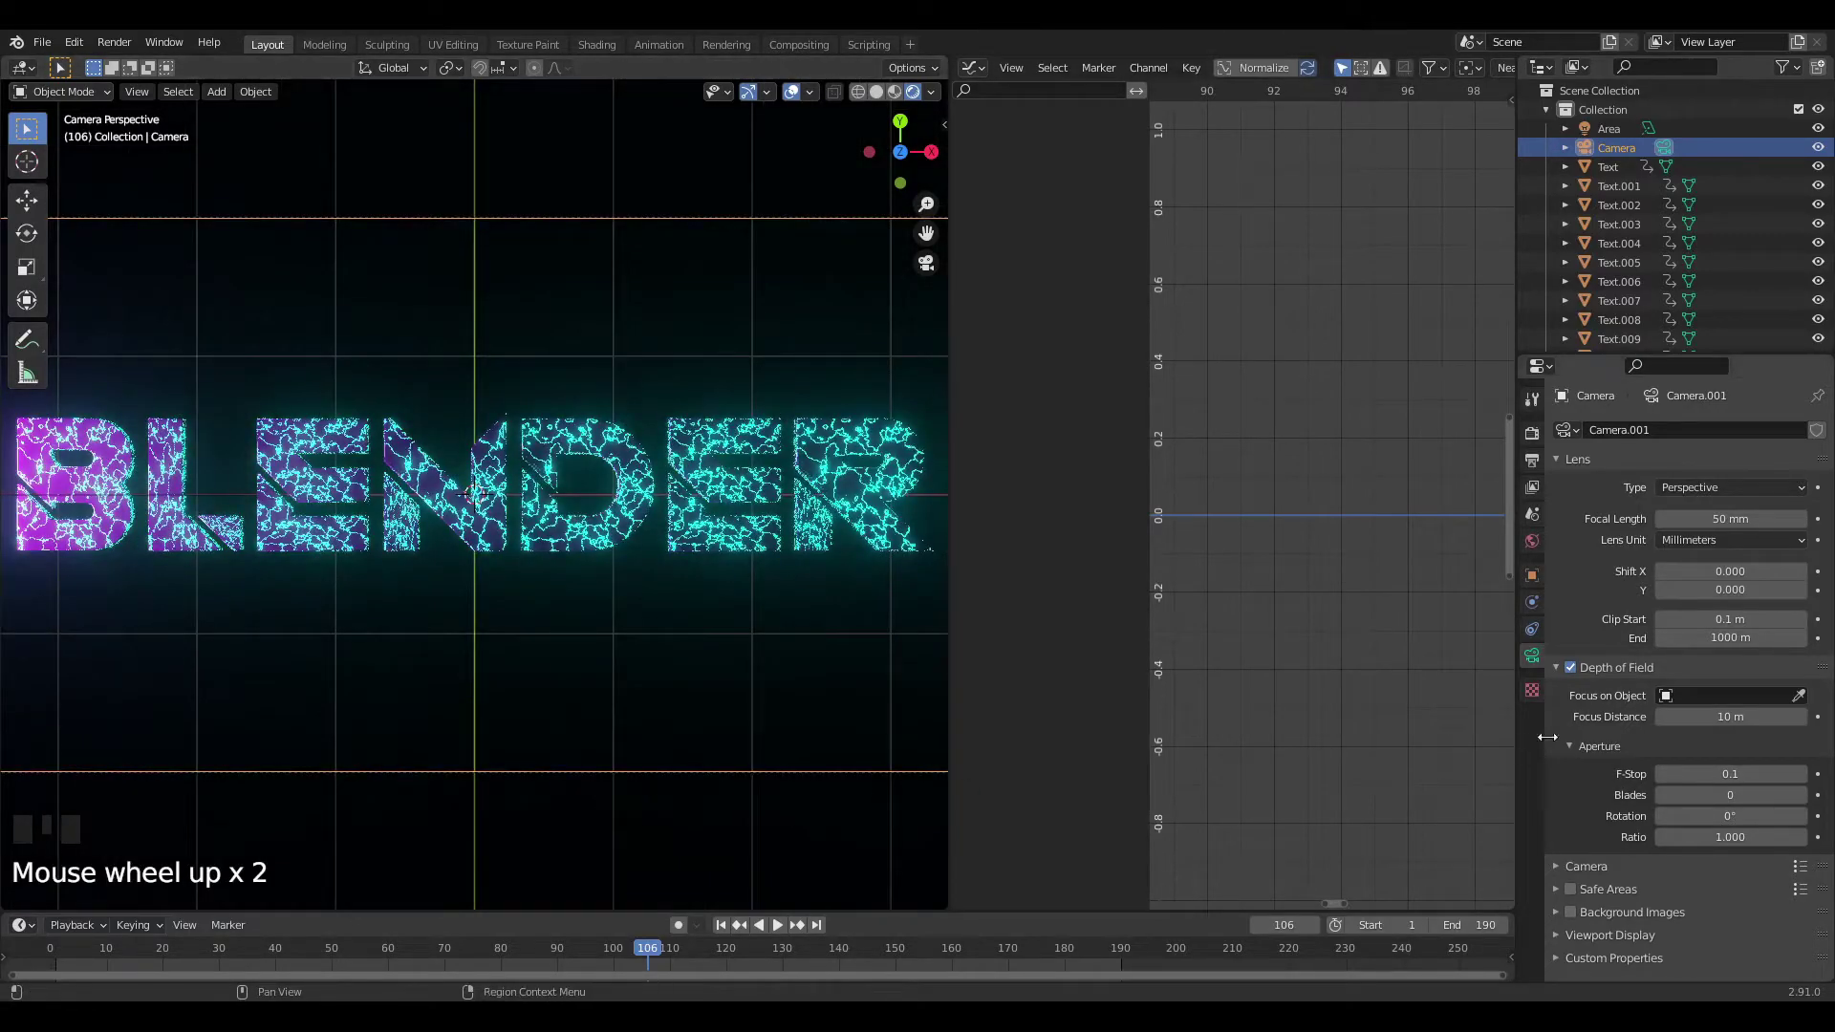
{"action": "left_click", "coordinate": [1705, 770]}
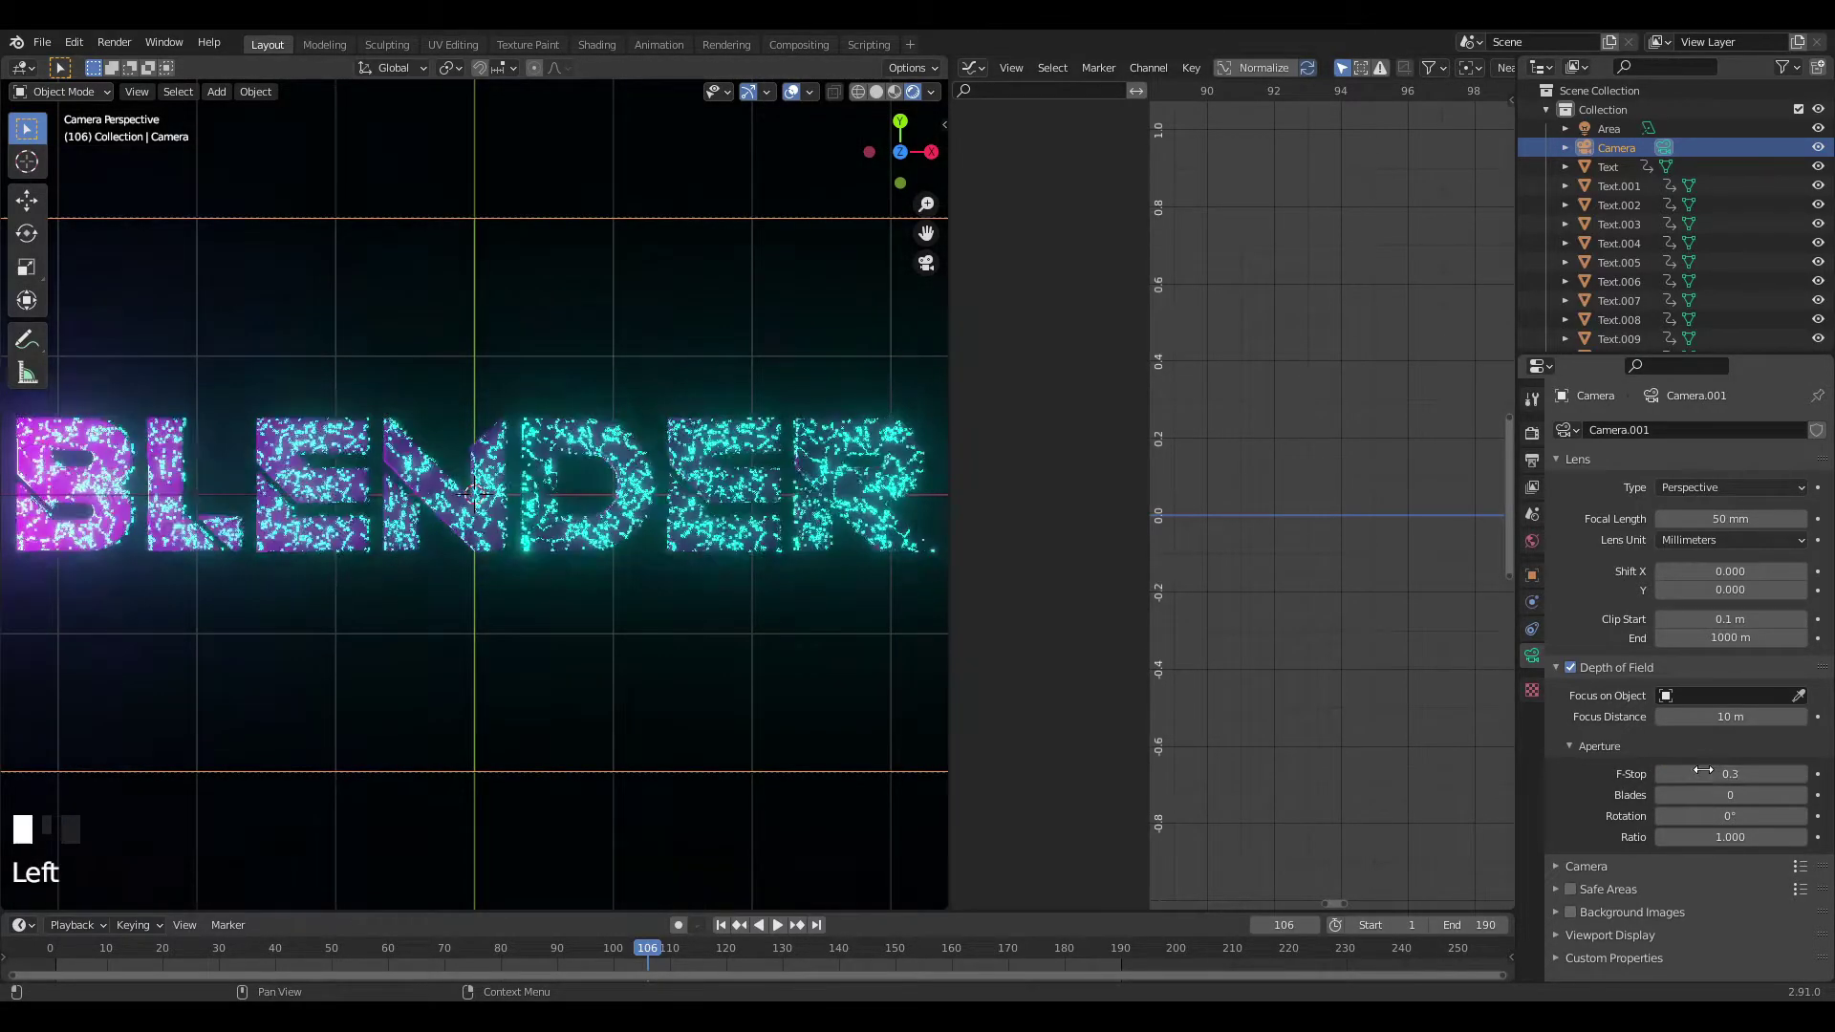
Try F-Stop 0.1 with a closer focus, undo it, and return to frame 89.
{"action": "left_click_drag", "start_coordinate": [1707, 773], "coordinate": [1682, 773]}
{"action": "mouse_move", "coordinate": [1730, 716]}
{"action": "left_mouse_down"}
{"action": "mouse_move", "coordinate": [1711, 717]}
{"action": "mouse_move", "coordinate": [1750, 720]}
{"action": "left_mouse_up"}
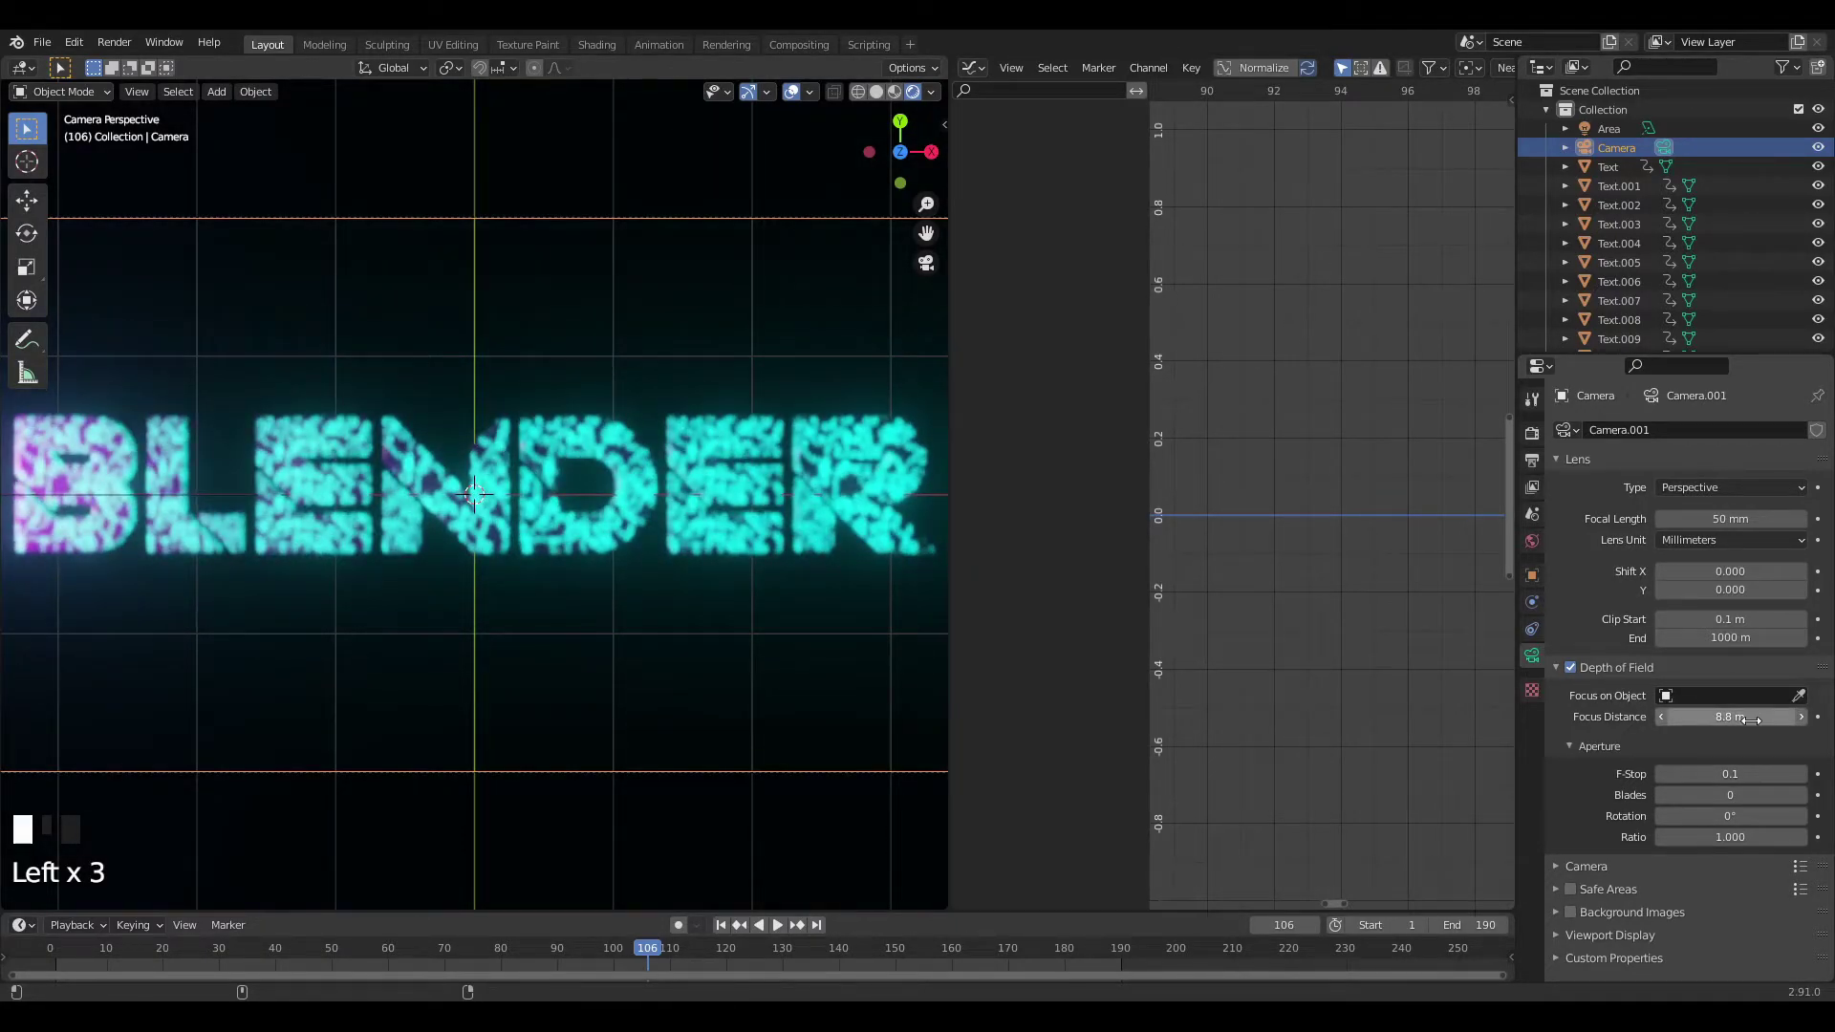
{"action": "key", "text": "ctrl+z"}
{"action": "key", "text": "ctrl+z"}
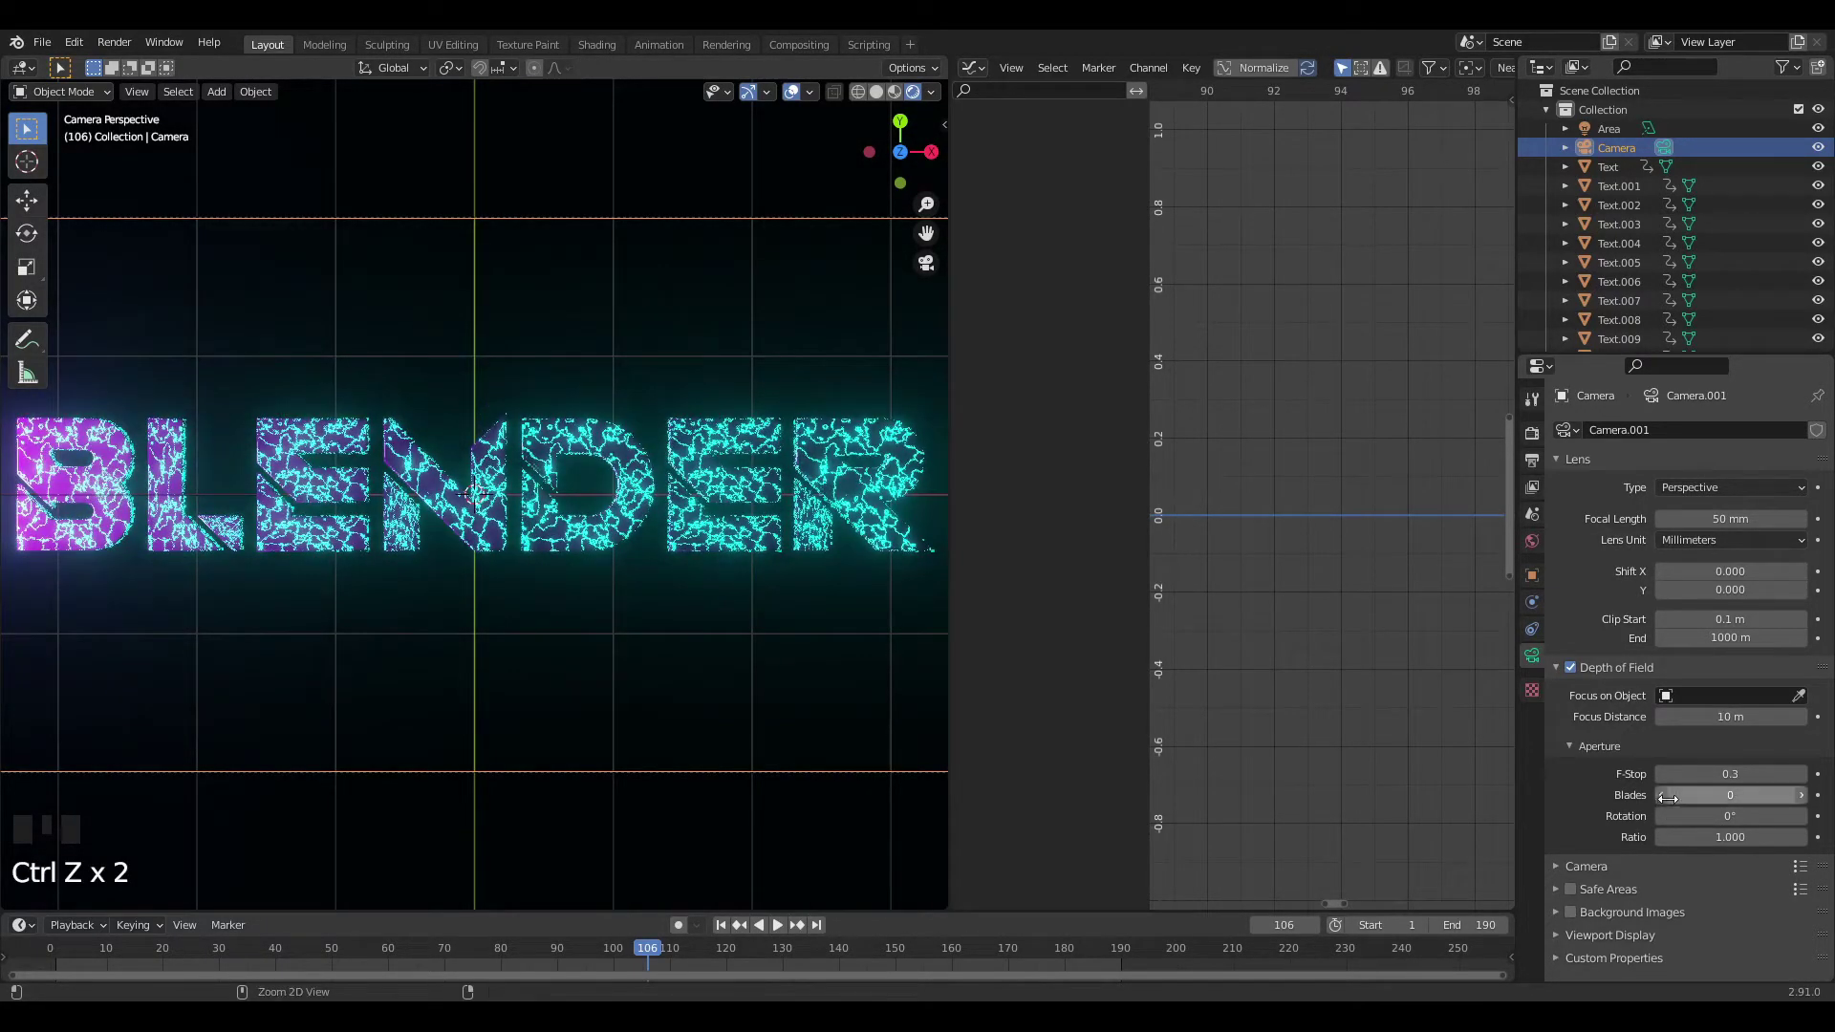
{"action": "scroll", "coordinate": [697, 675], "scroll_direction": "down", "scroll_amount": 2}
{"action": "mouse_move", "coordinate": [563, 956]}
{"action": "left_mouse_down"}
{"action": "mouse_move", "coordinate": [63, 956]}
{"action": "mouse_move", "coordinate": [751, 960]}
{"action": "mouse_move", "coordinate": [556, 951]}
{"action": "left_mouse_up"}
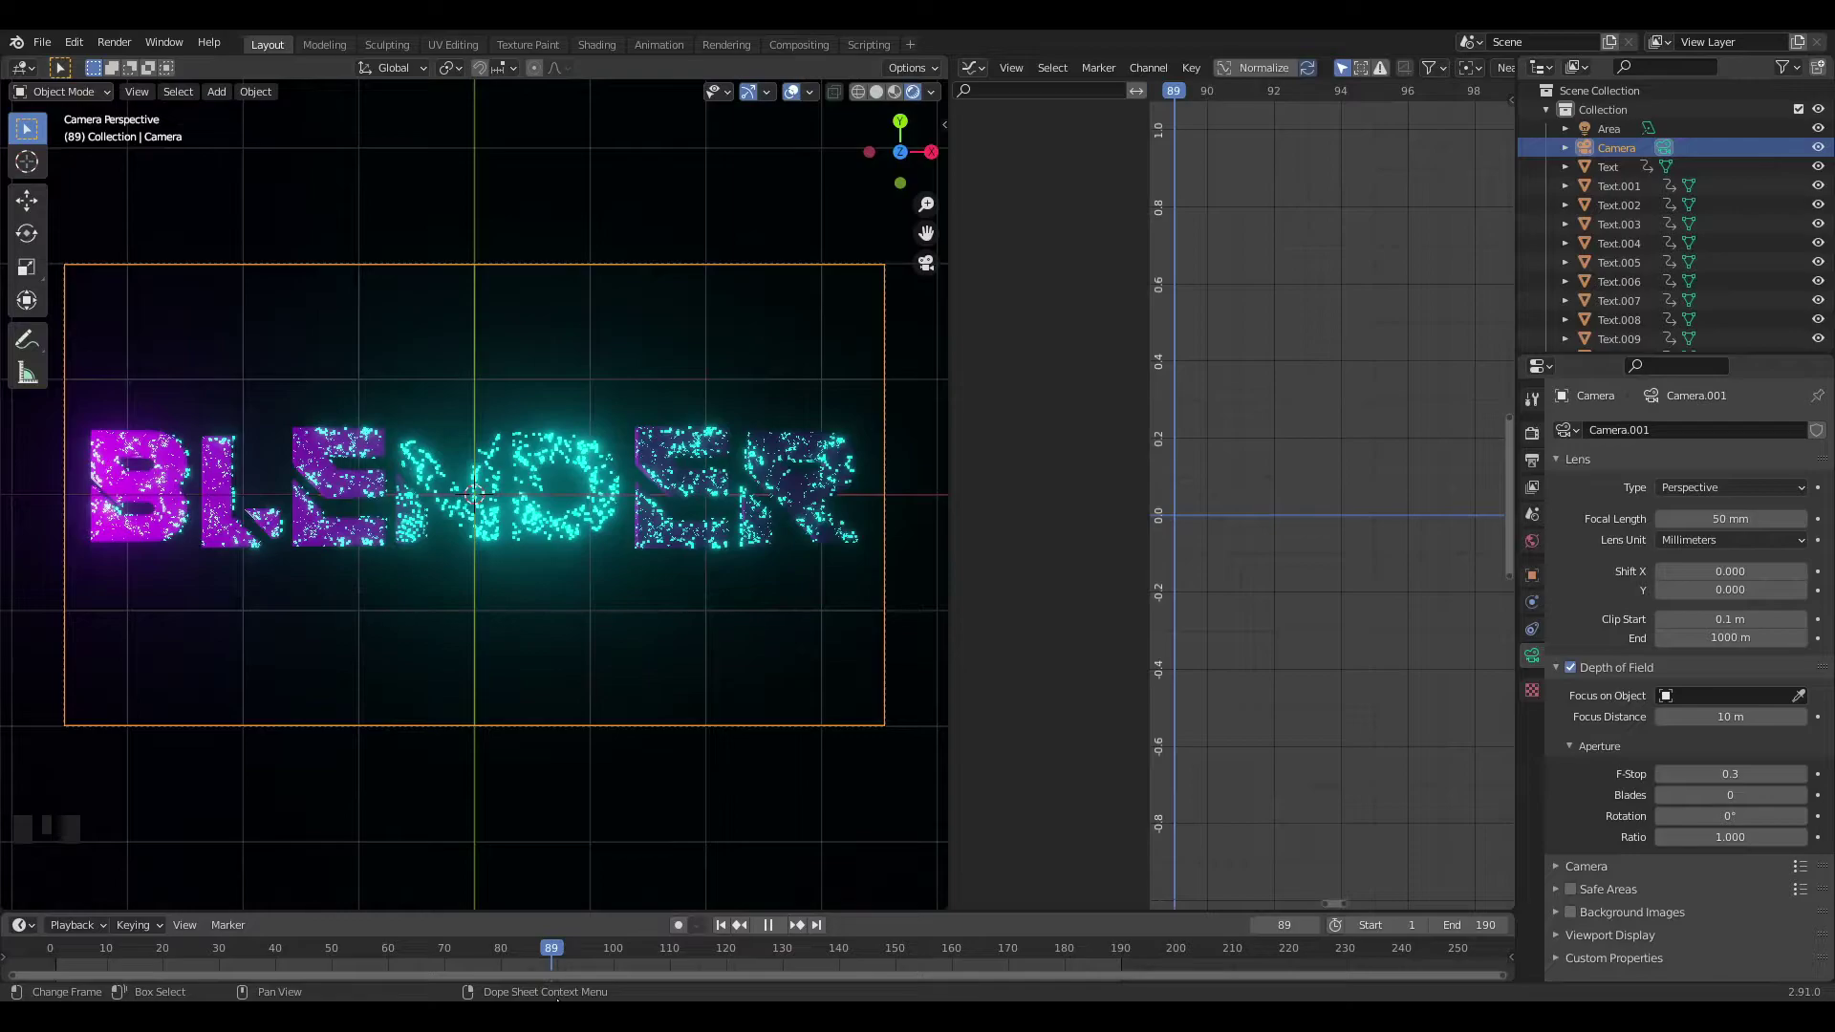
Key the full scale of the N and D letter pieces at frame 90, then go to frame 0.
{"action": "left_click", "coordinate": [485, 521]}
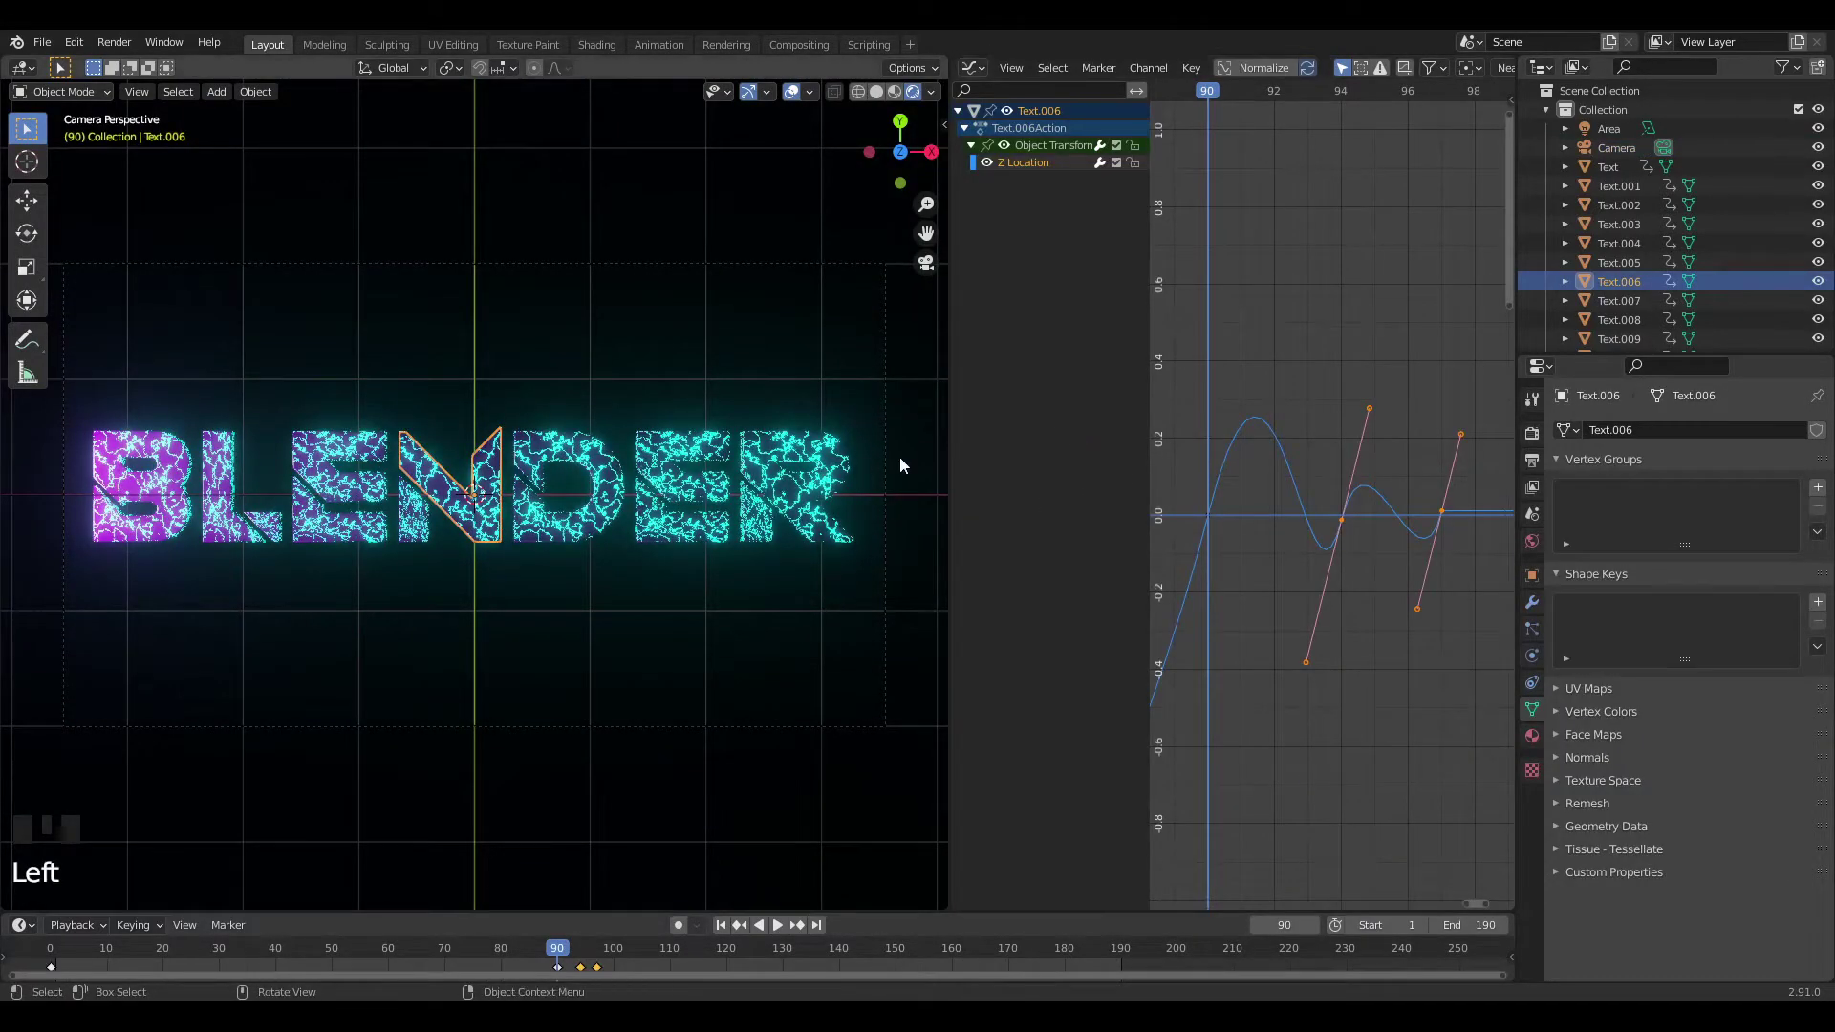
{"action": "key", "text": "n"}
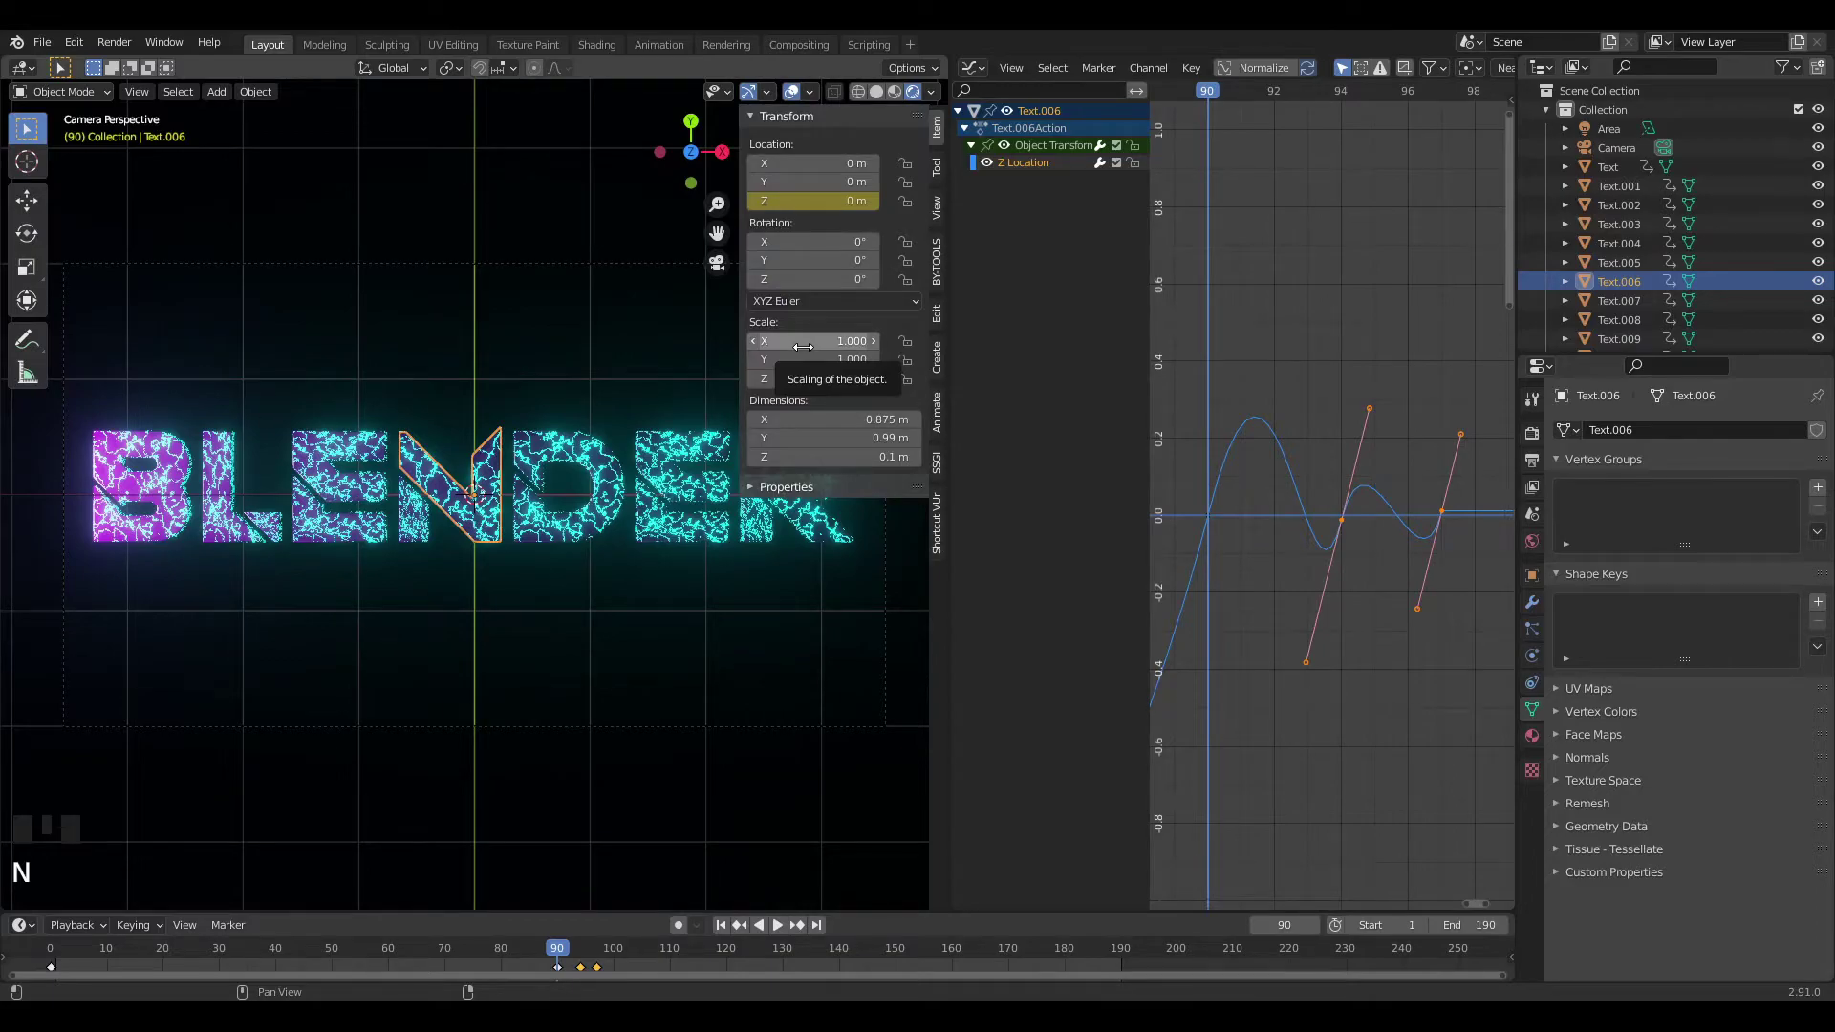
{"action": "key", "text": "i"}
{"action": "left_click", "coordinate": [447, 412]}
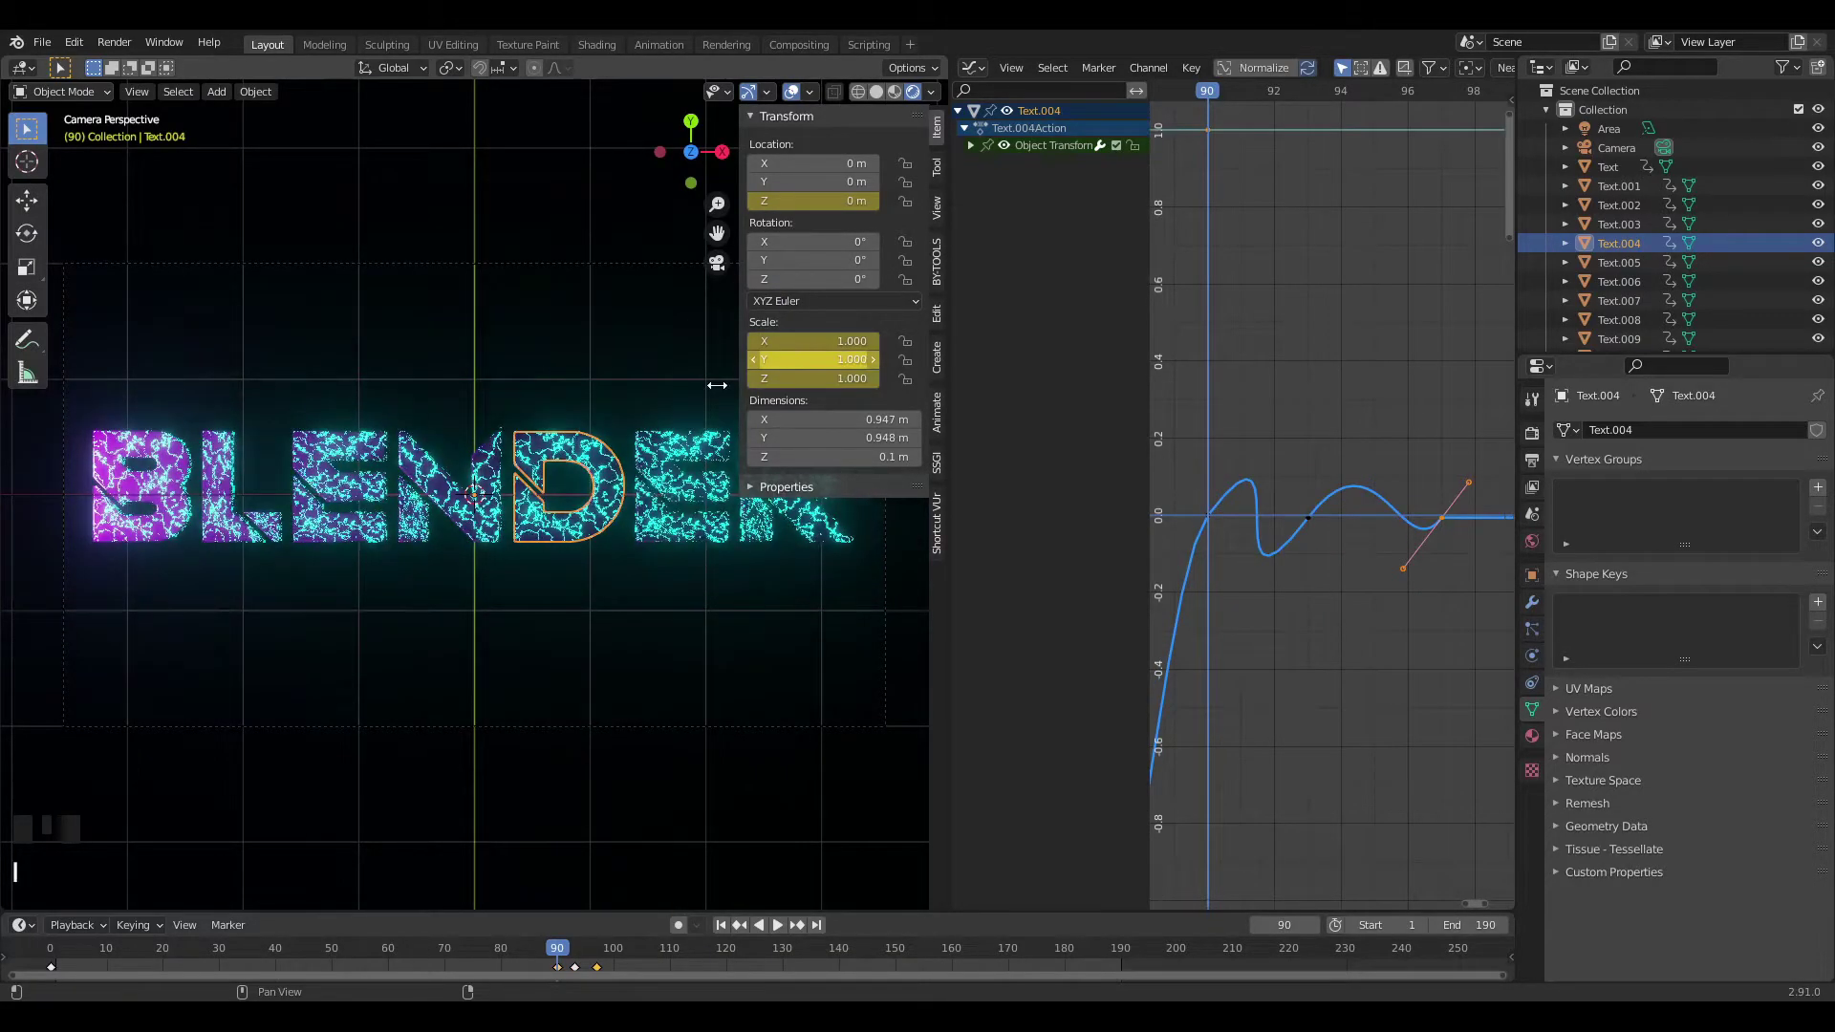
{"action": "left_click", "coordinate": [420, 516]}
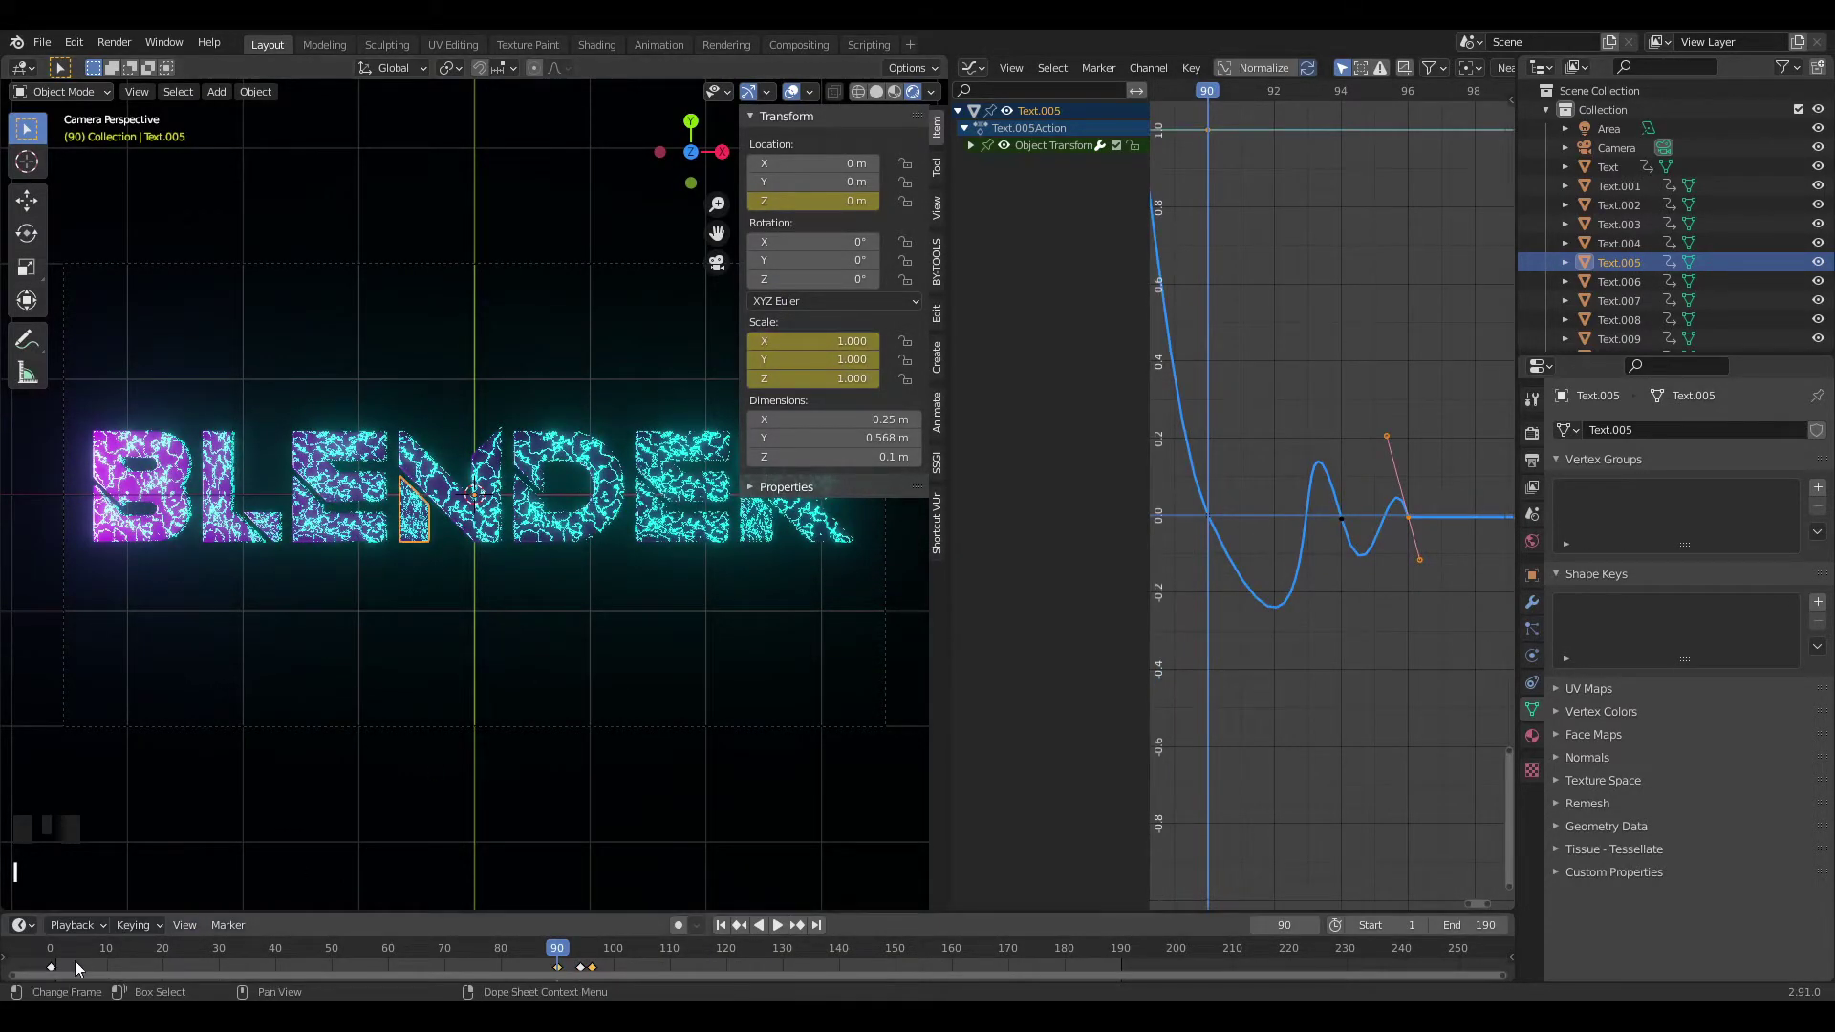
{"action": "left_click", "coordinate": [55, 949]}
{"action": "key", "text": "Left"}
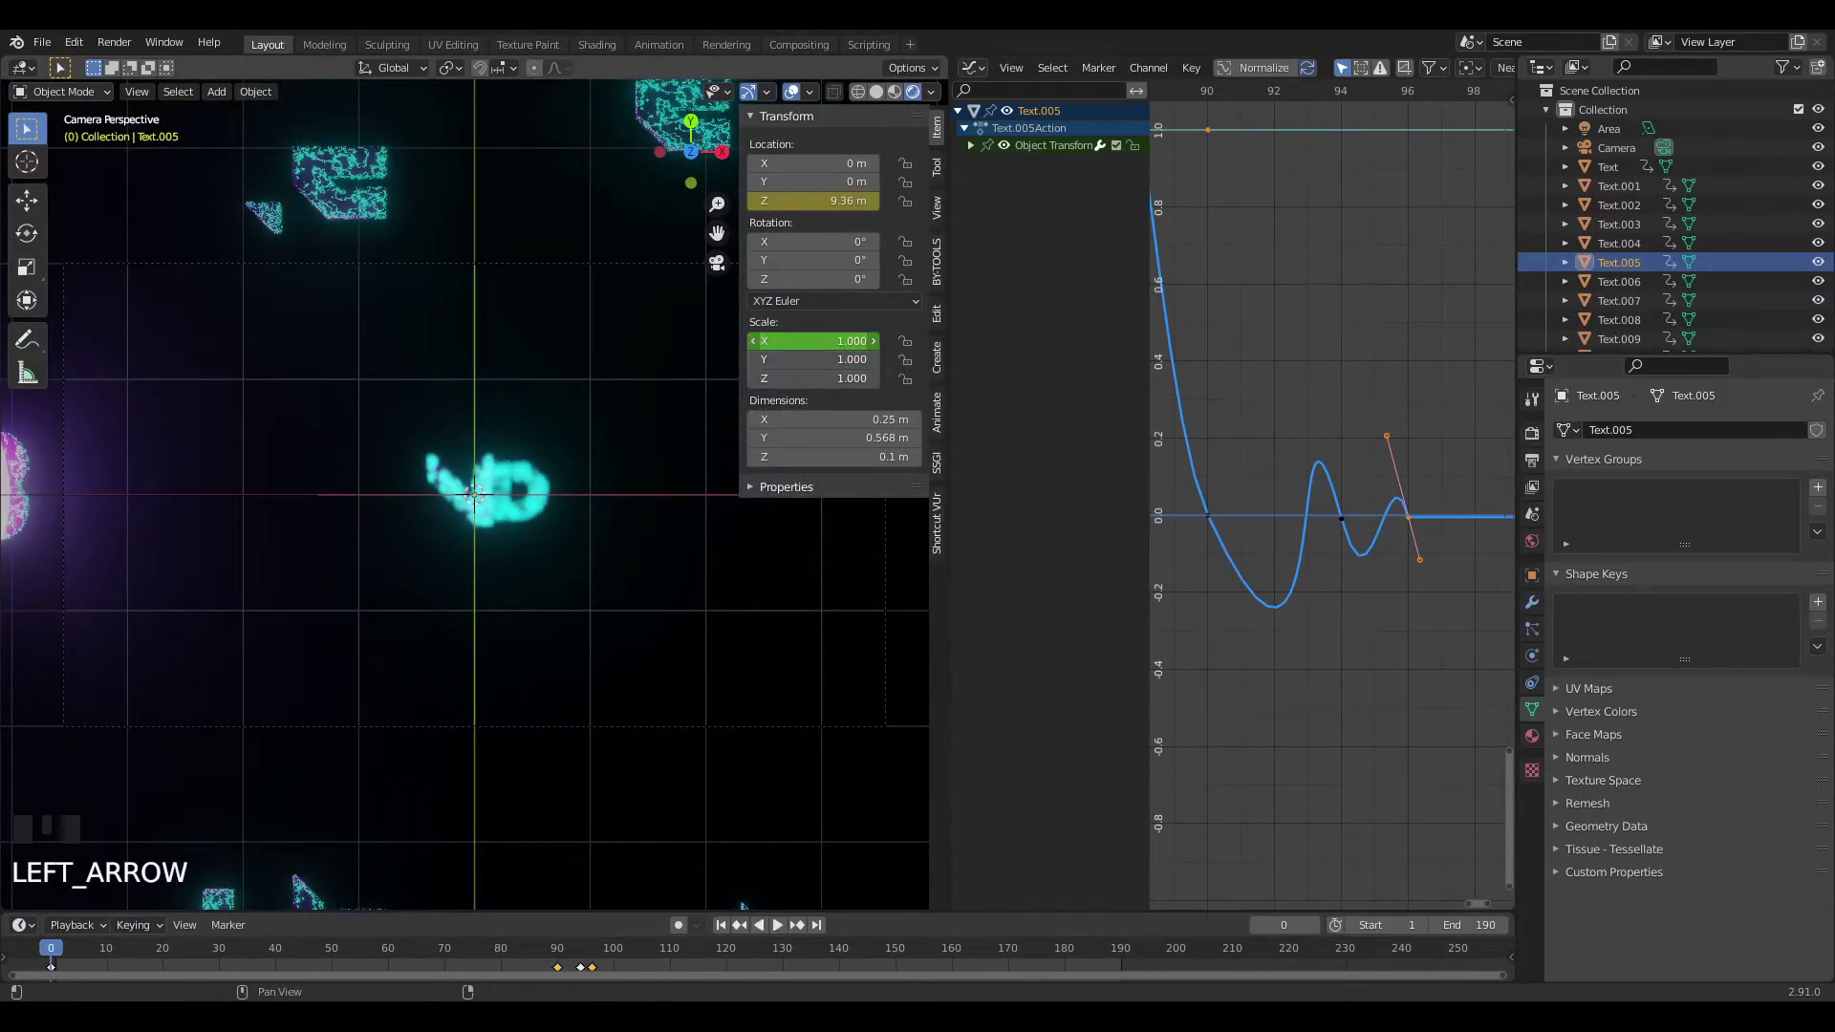
At frame 0, set and key scale 0 for Text.006 and Text.004, then play back.
{"action": "left_click", "coordinate": [440, 508]}
{"action": "left_click", "coordinate": [439, 508]}
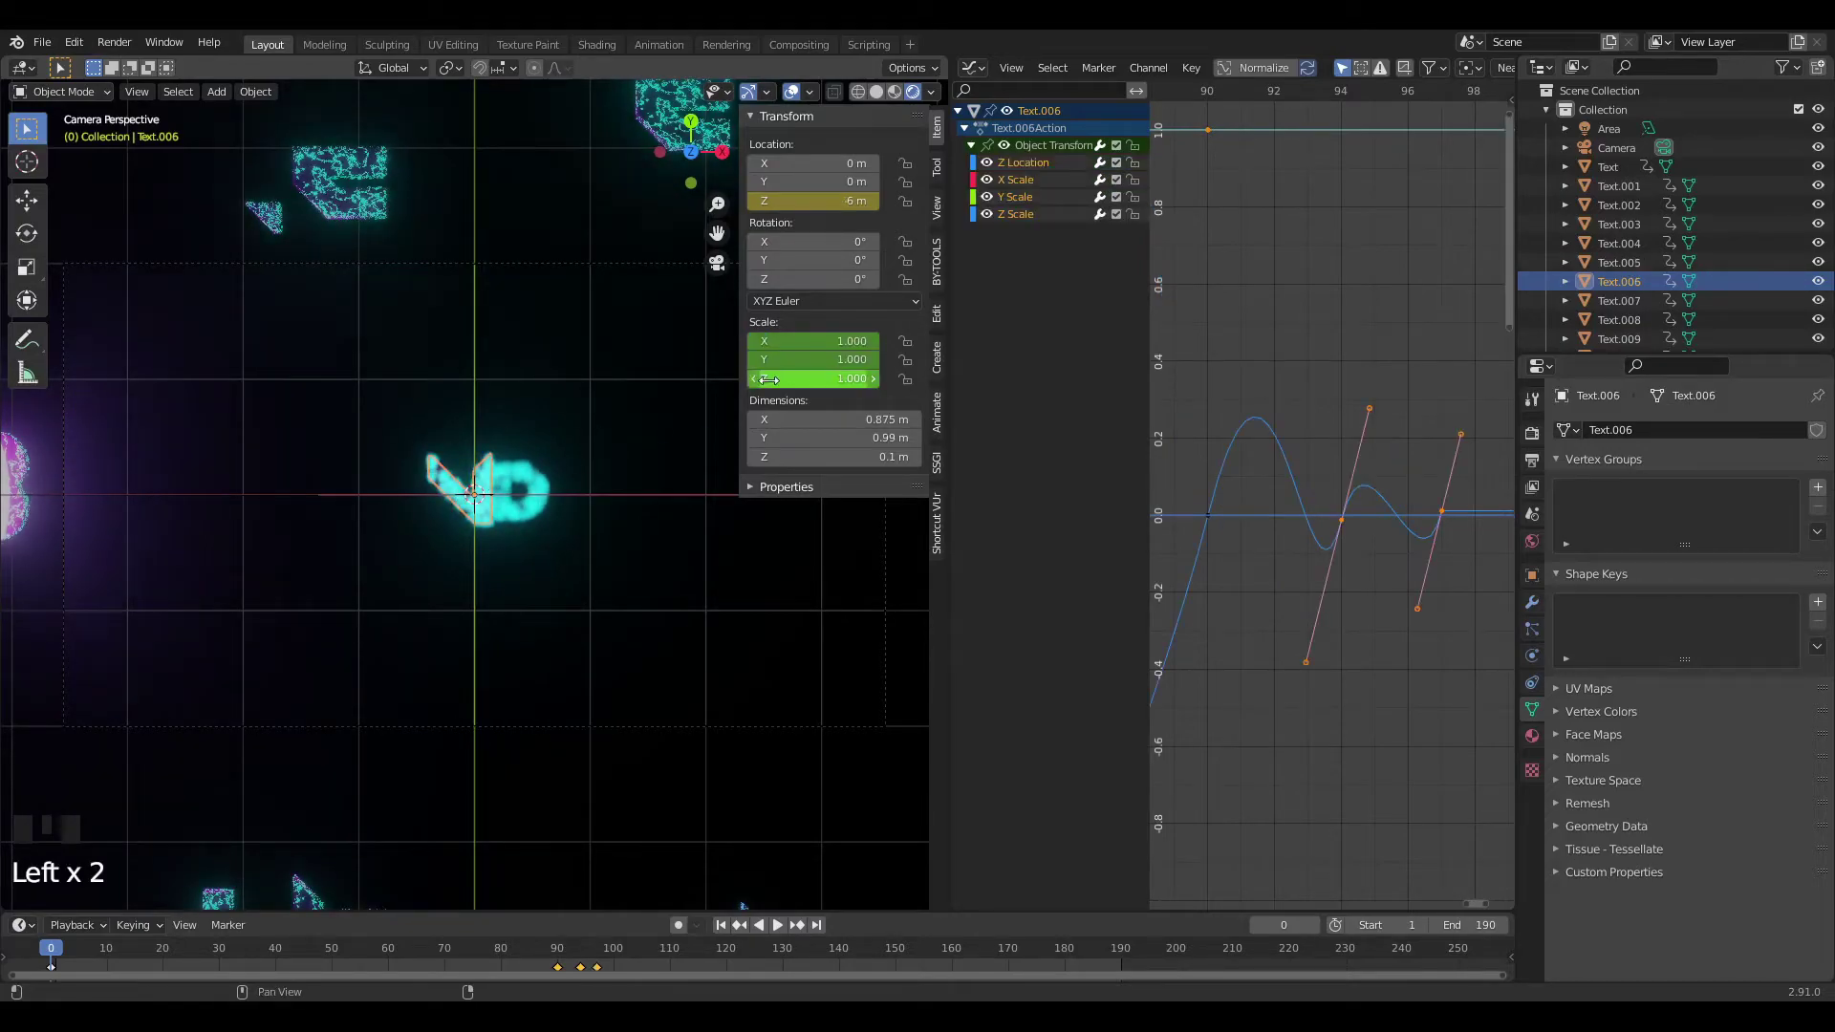
{"action": "left_click_drag", "start_coordinate": [816, 341], "coordinate": [817, 378]}
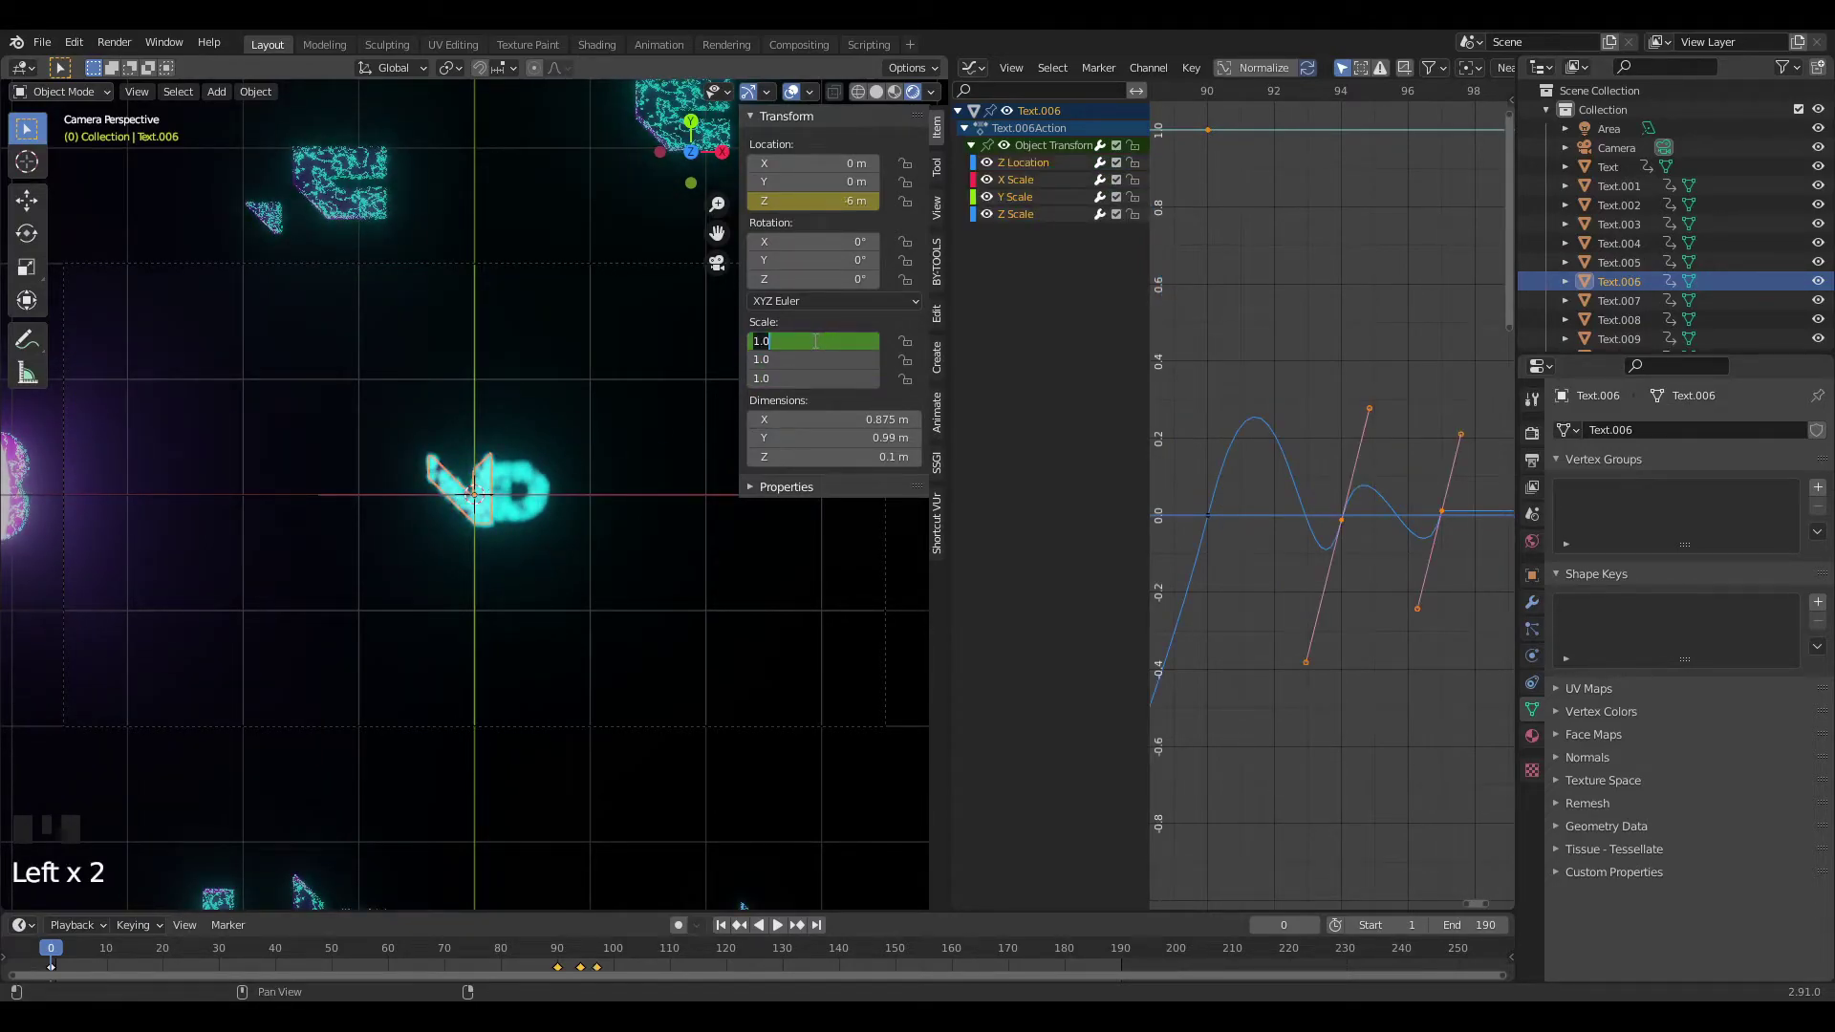
{"action": "left_click", "coordinate": [709, 400]}
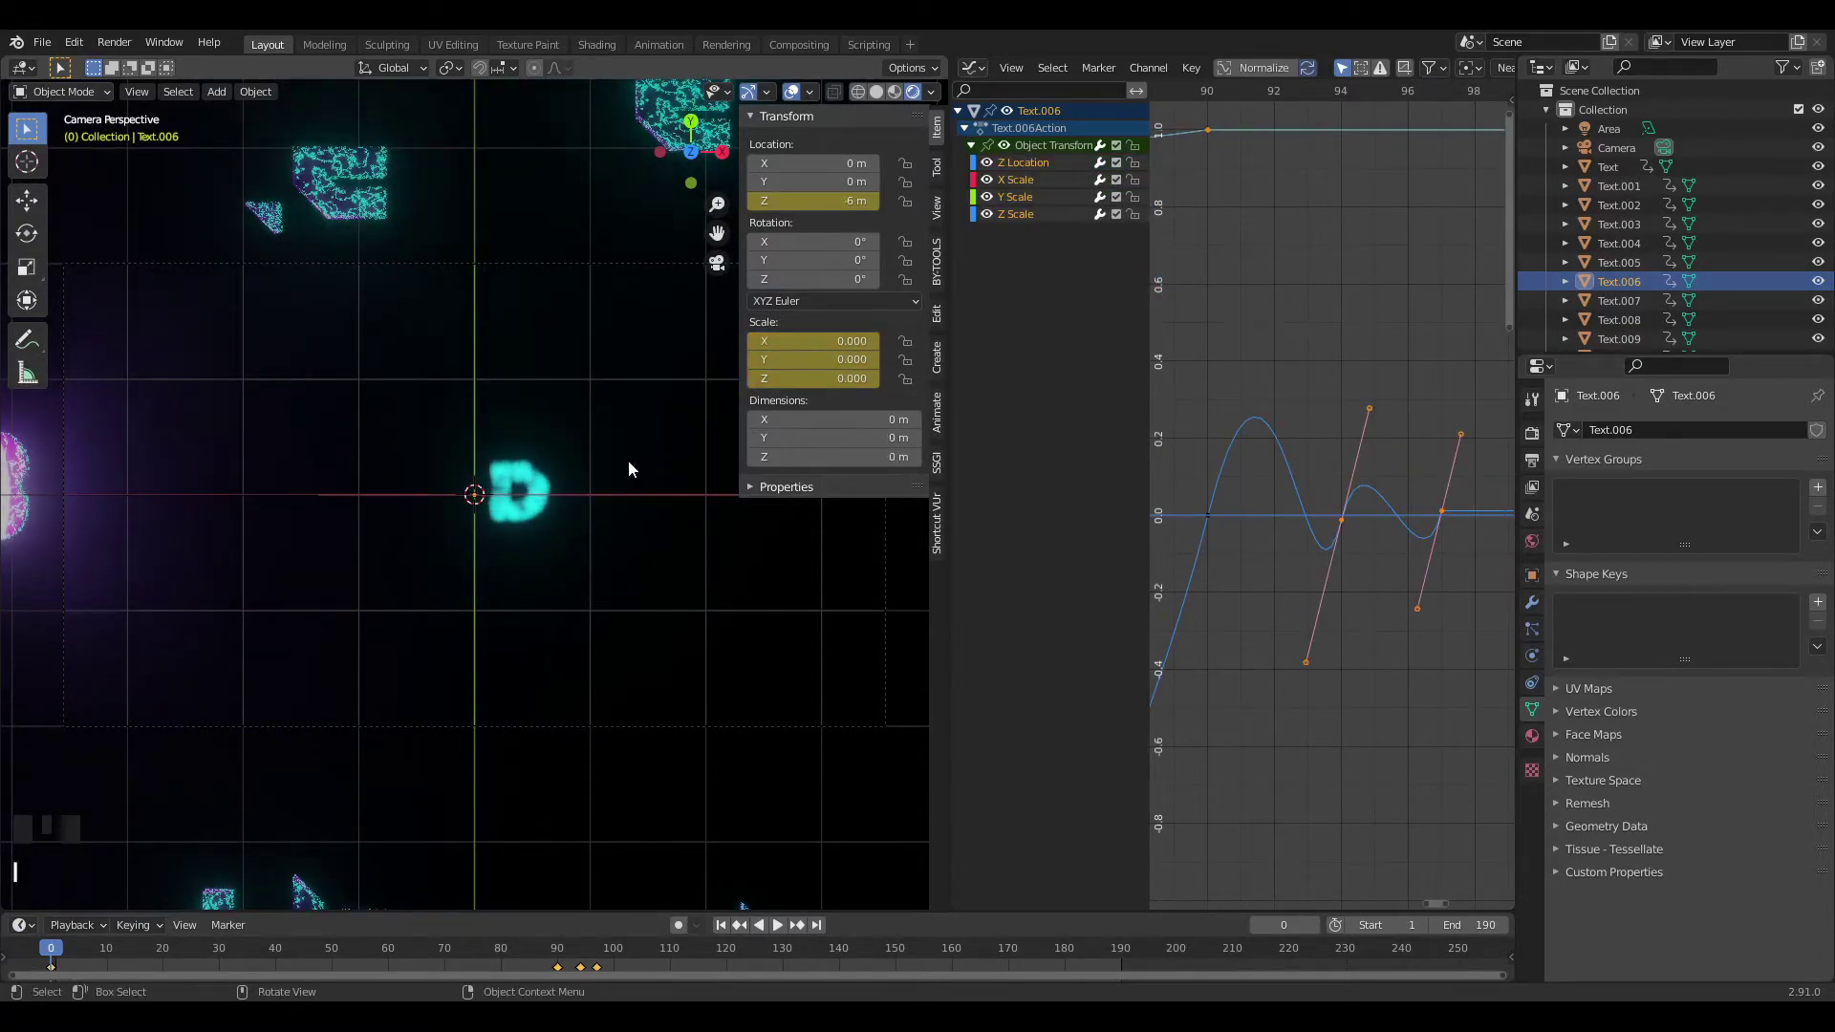
{"action": "left_click", "coordinate": [507, 487]}
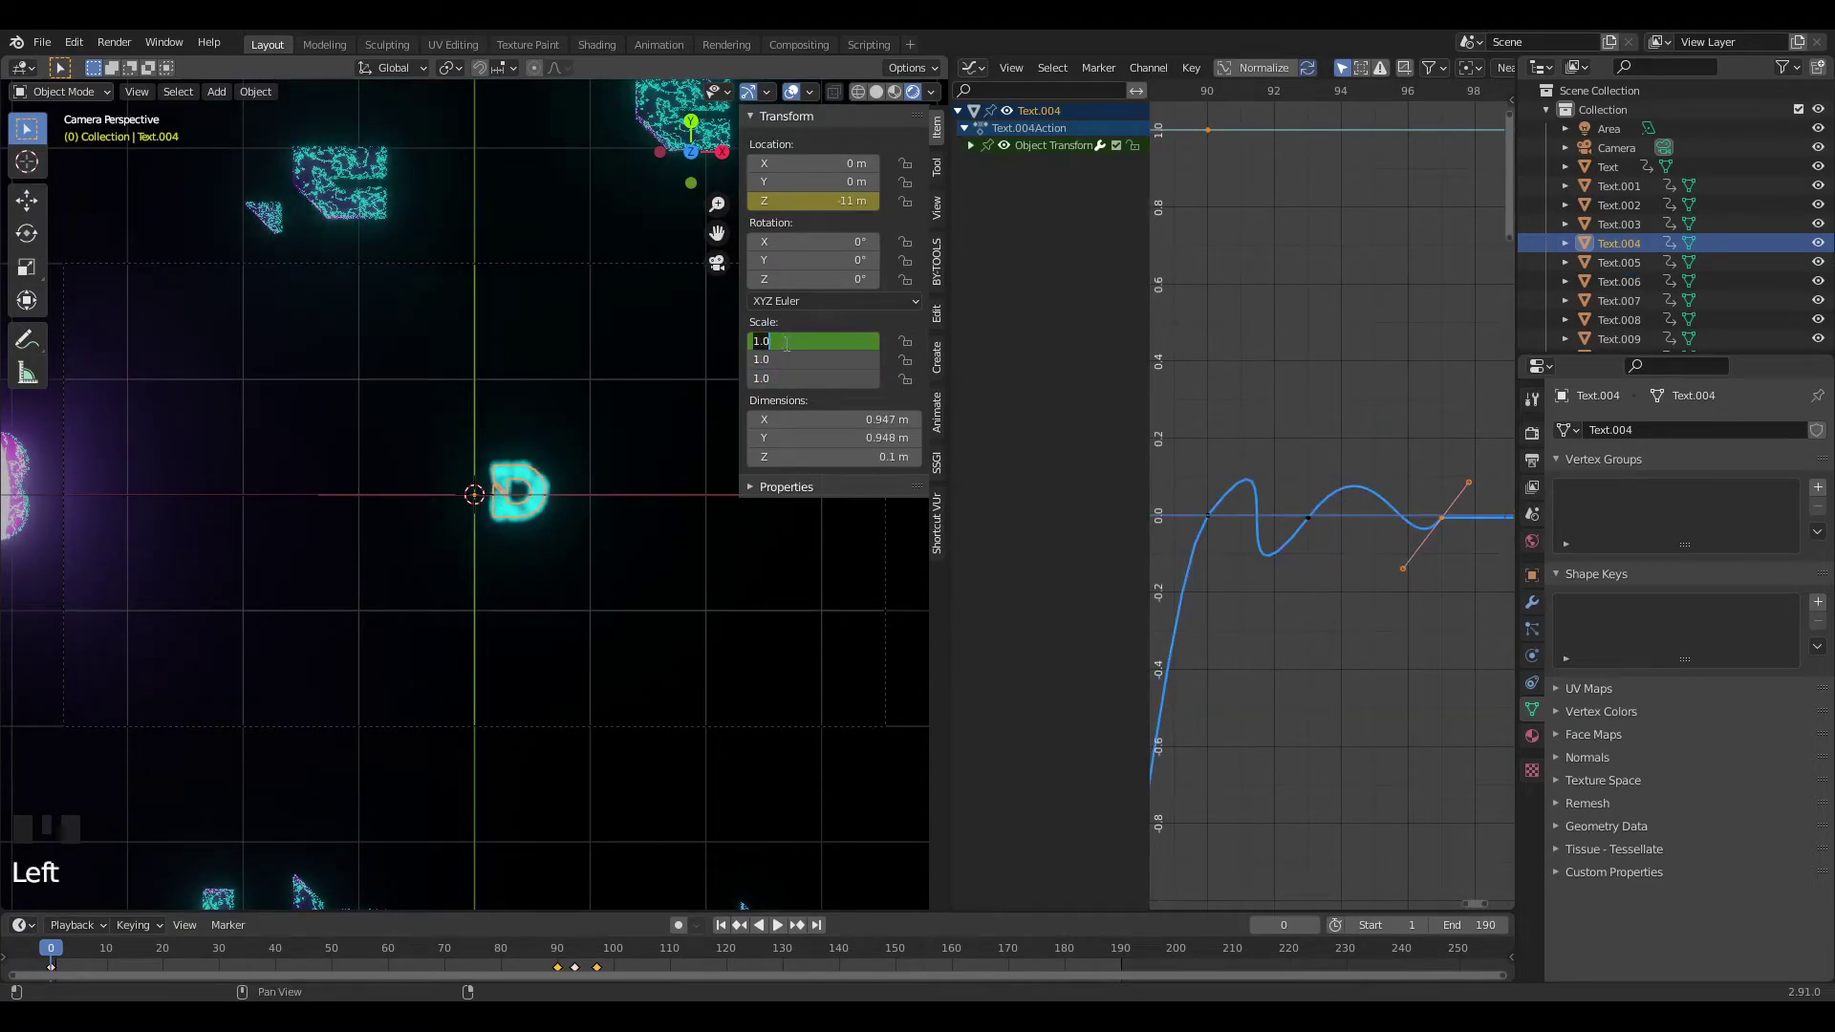
{"action": "left_click", "coordinate": [812, 313]}
{"action": "key", "text": "i"}
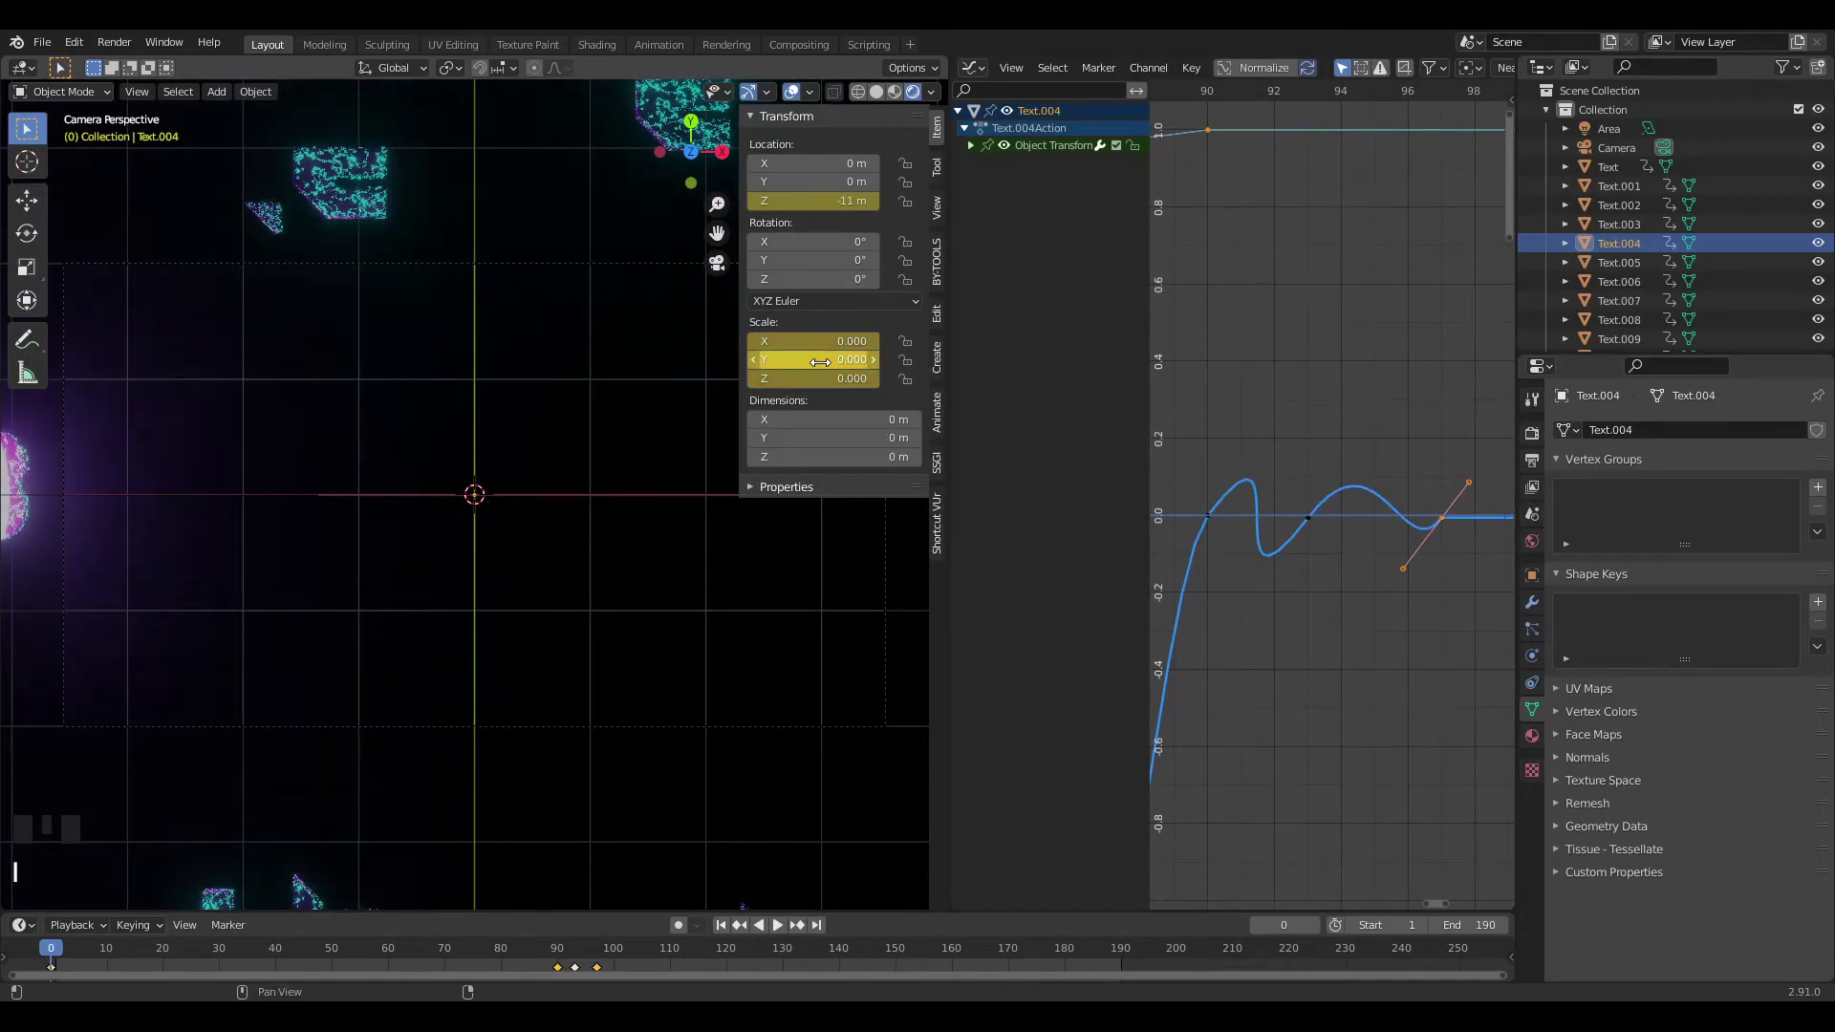
{"action": "key", "text": "space"}
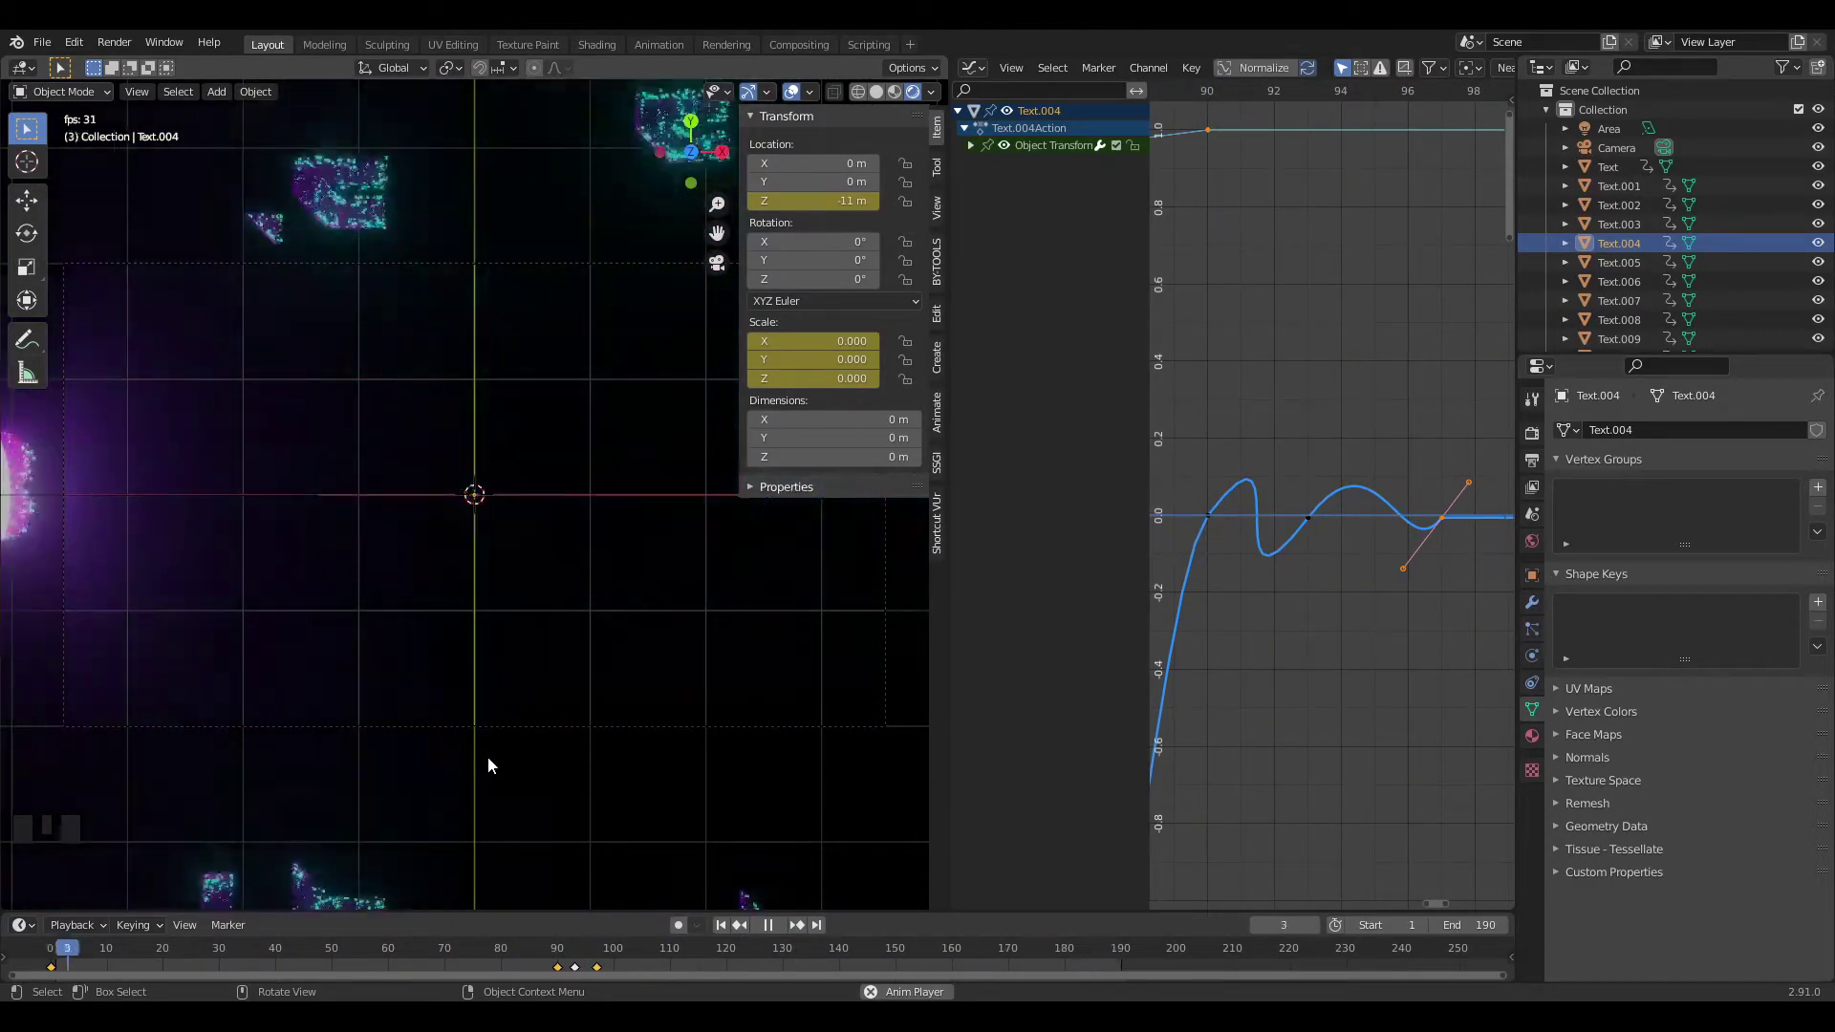
Keyframe the area light's power at 600 W on frame 120 and 0 W on frame 150.
{"action": "key", "text": "c"}
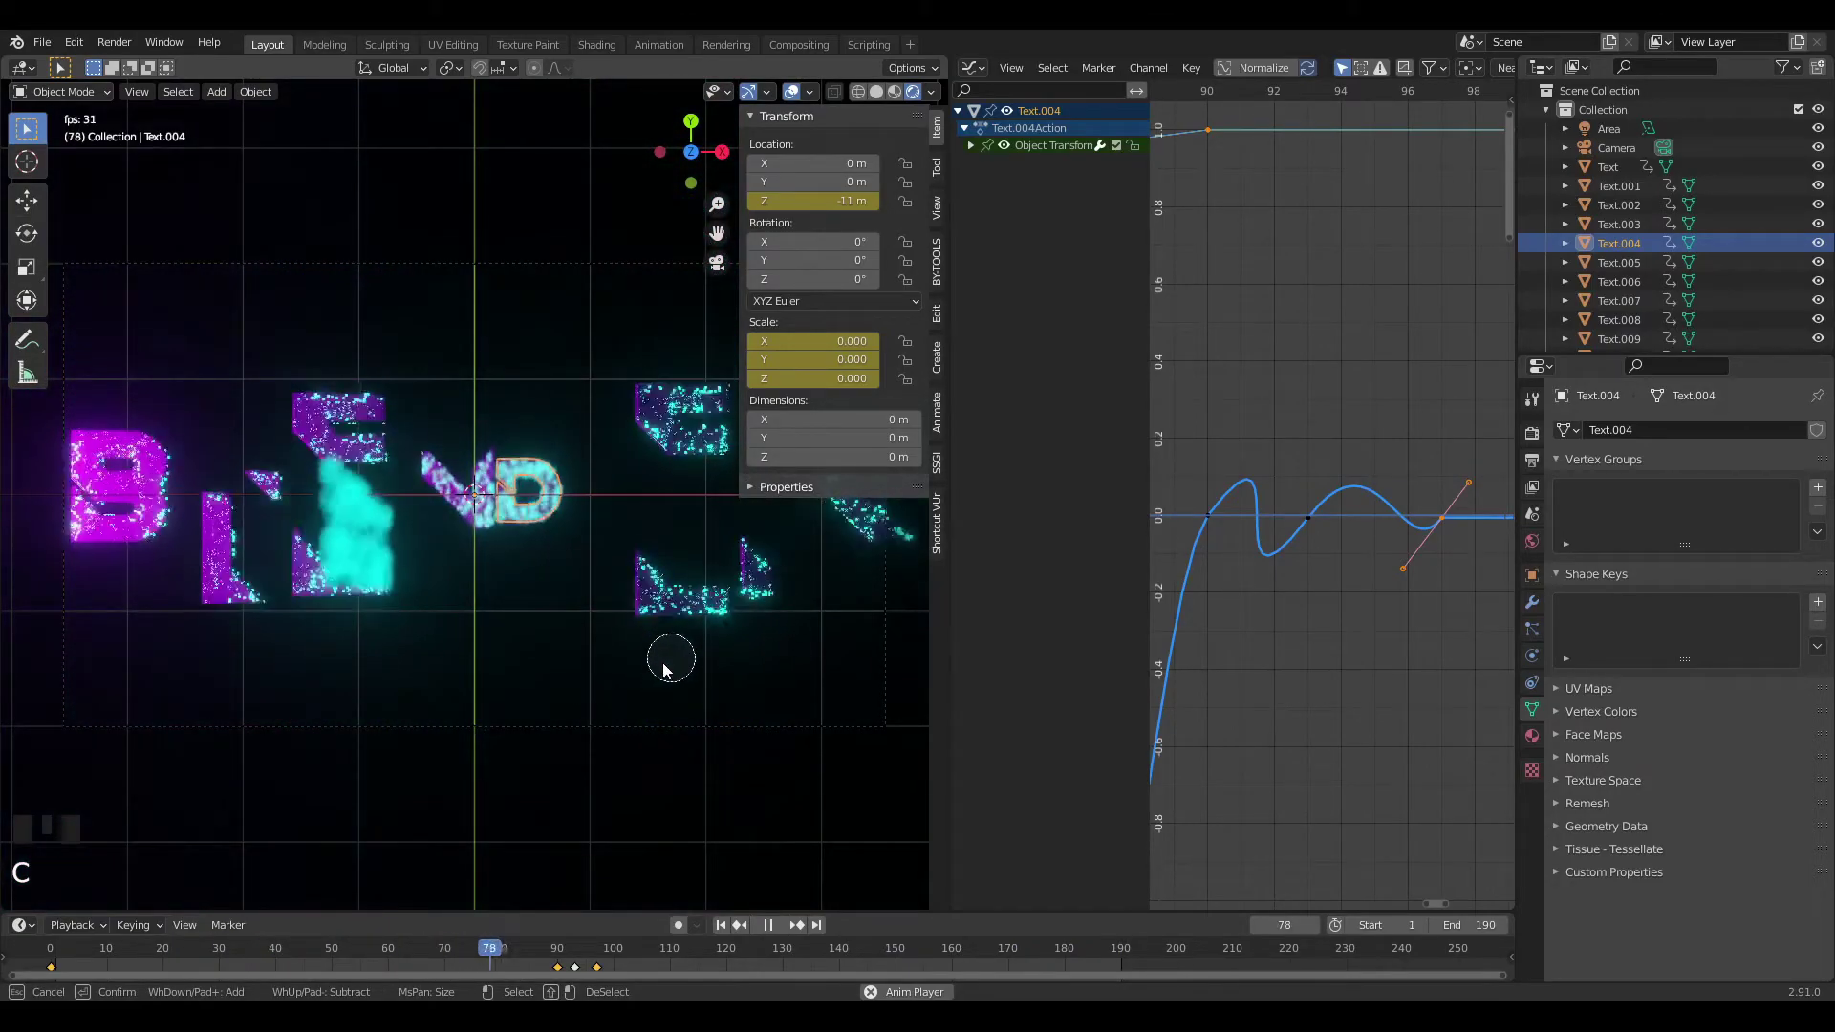
{"action": "key", "text": "space"}
{"action": "left_click", "coordinate": [129, 520]}
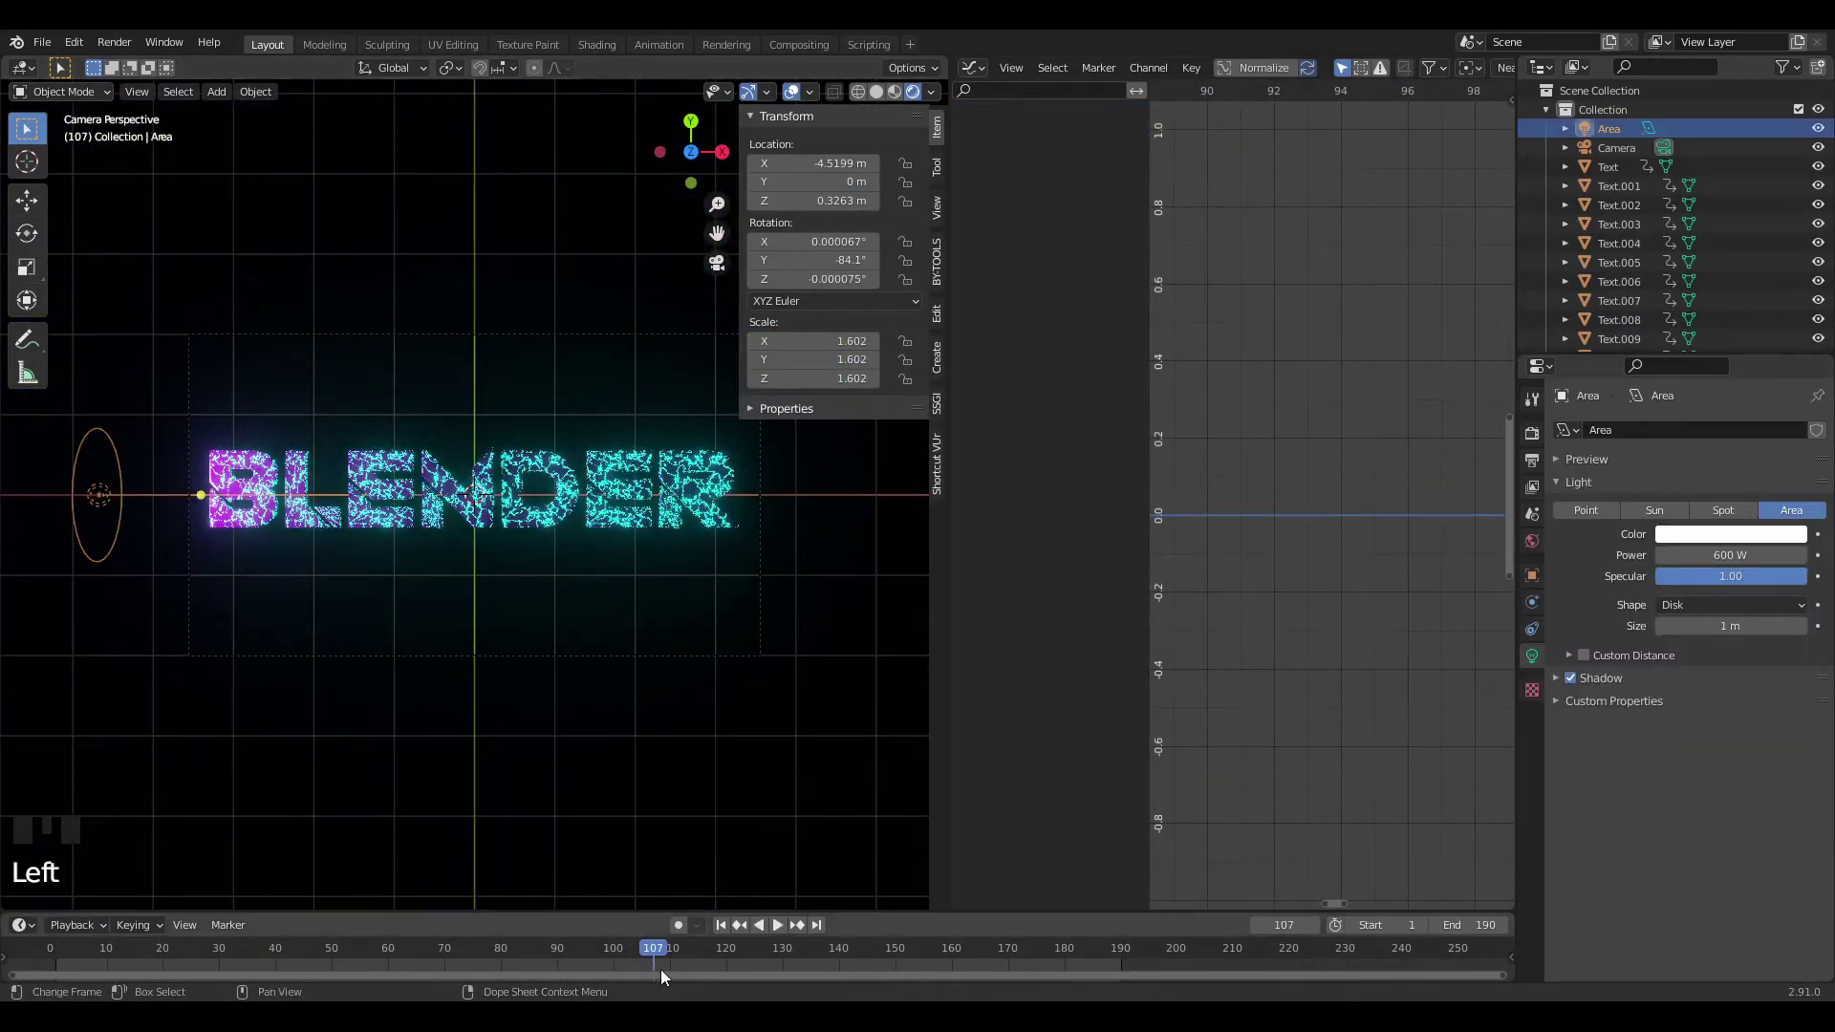
{"action": "left_click", "coordinate": [715, 963]}
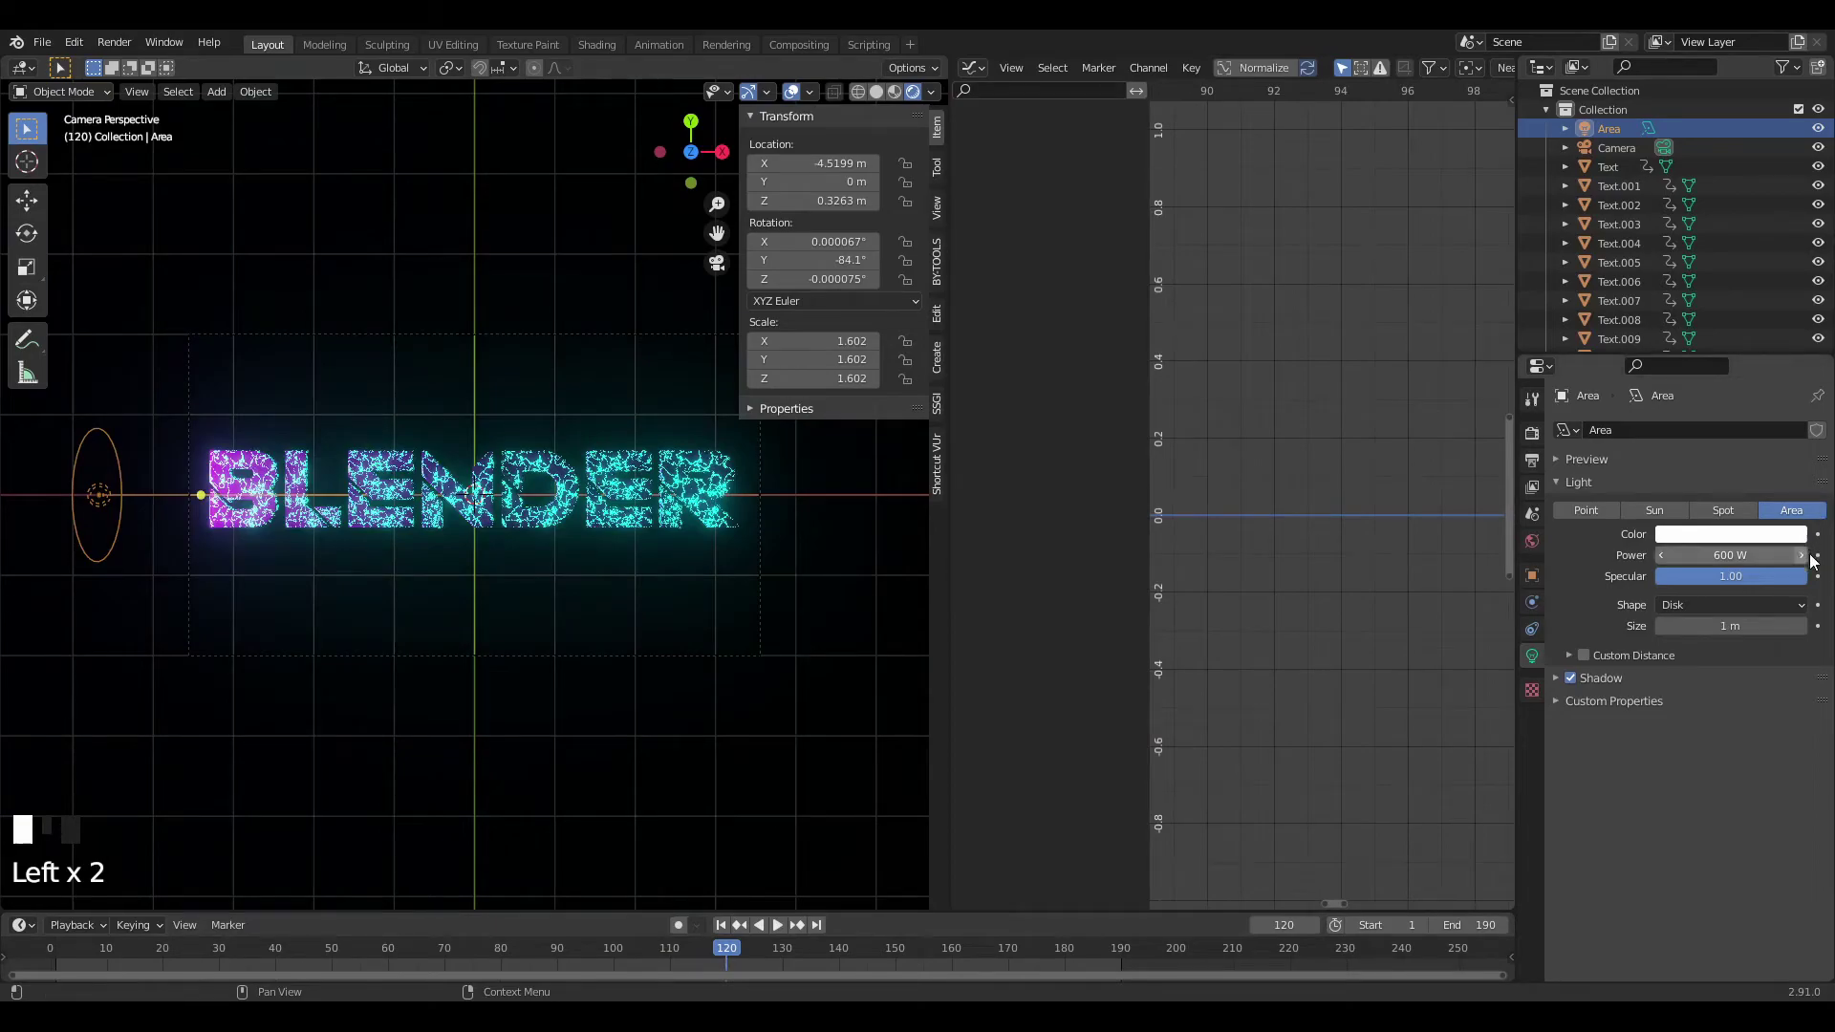
{"action": "left_click", "coordinate": [1815, 557]}
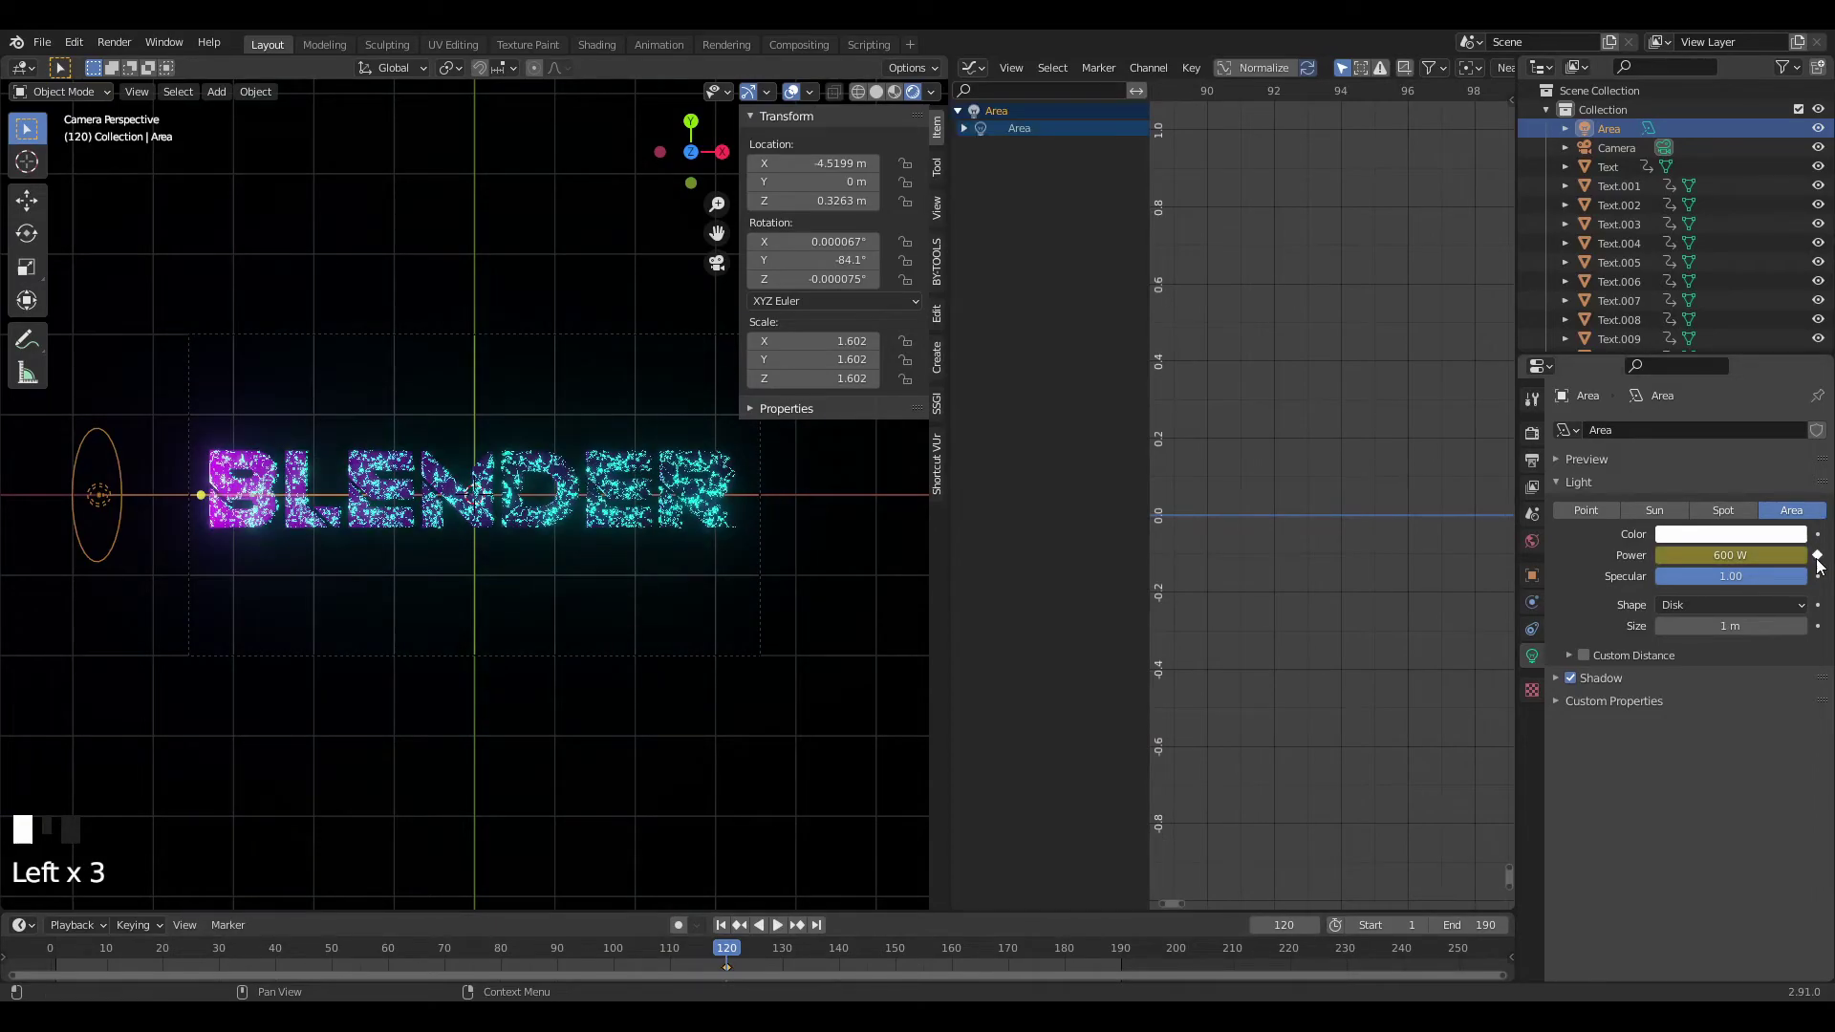
{"action": "left_click", "coordinate": [892, 950]}
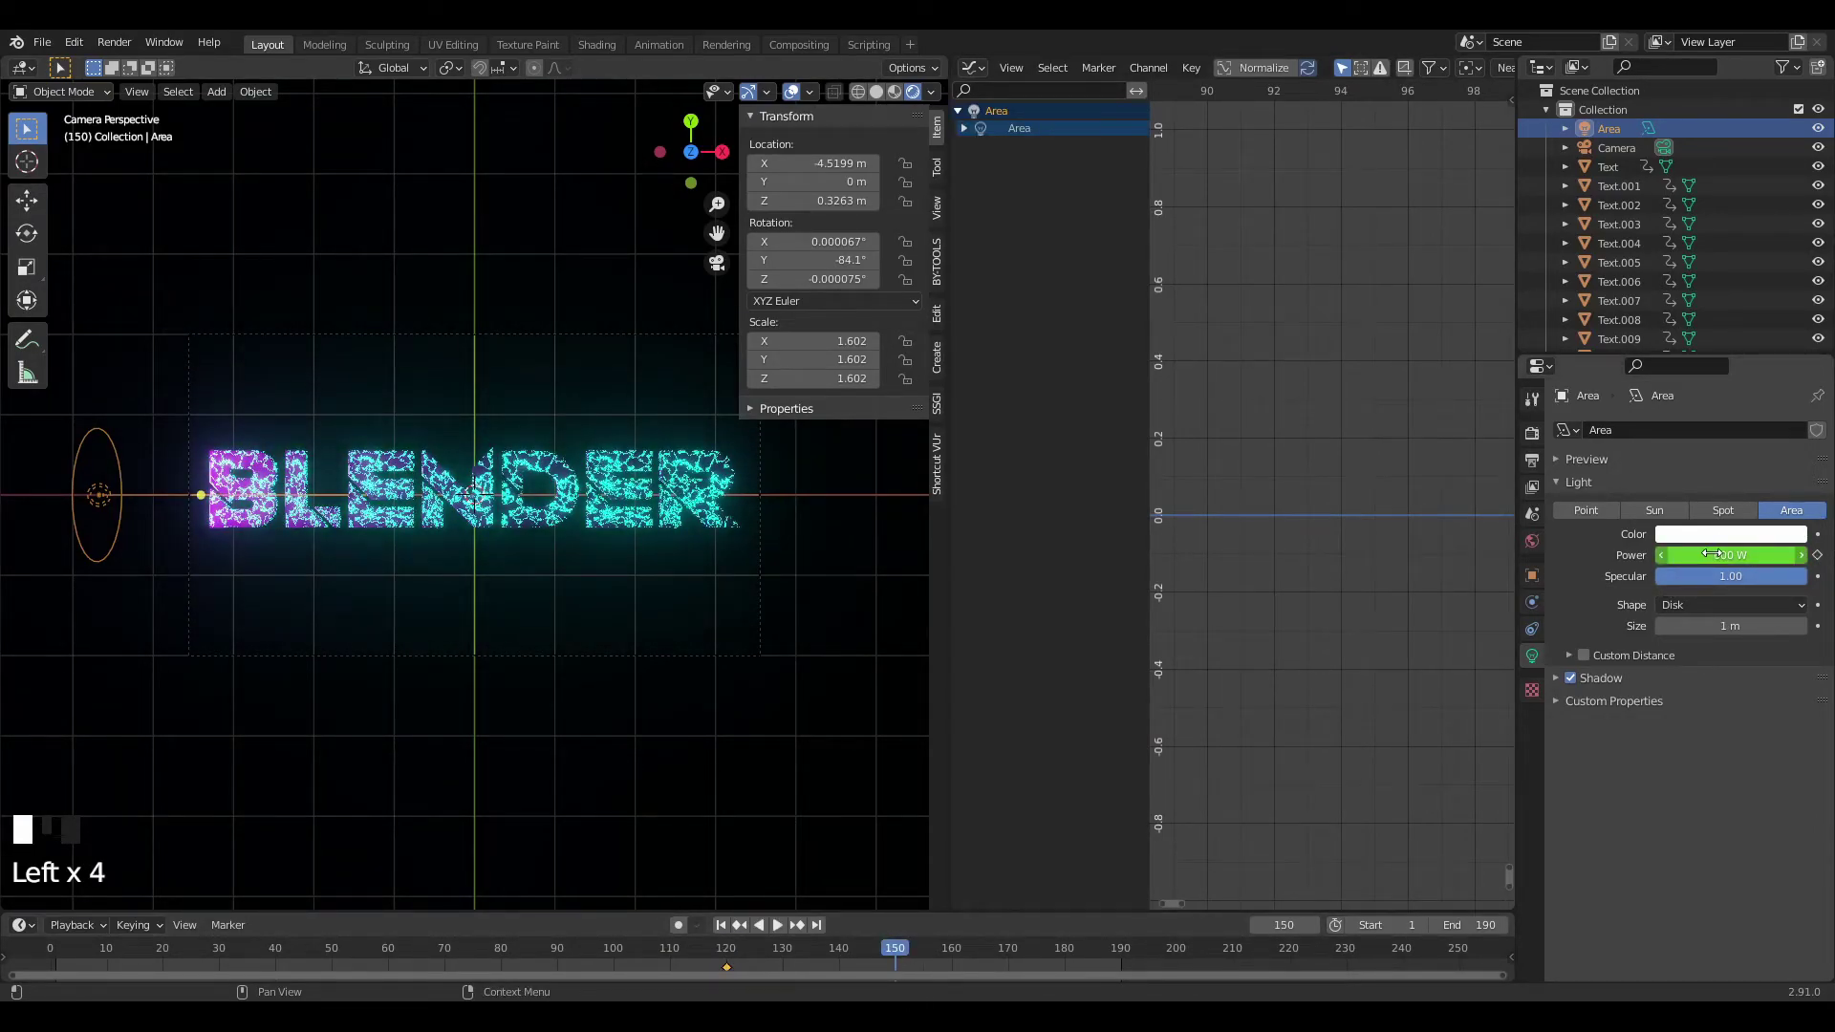
{"action": "left_click", "coordinate": [1820, 540]}
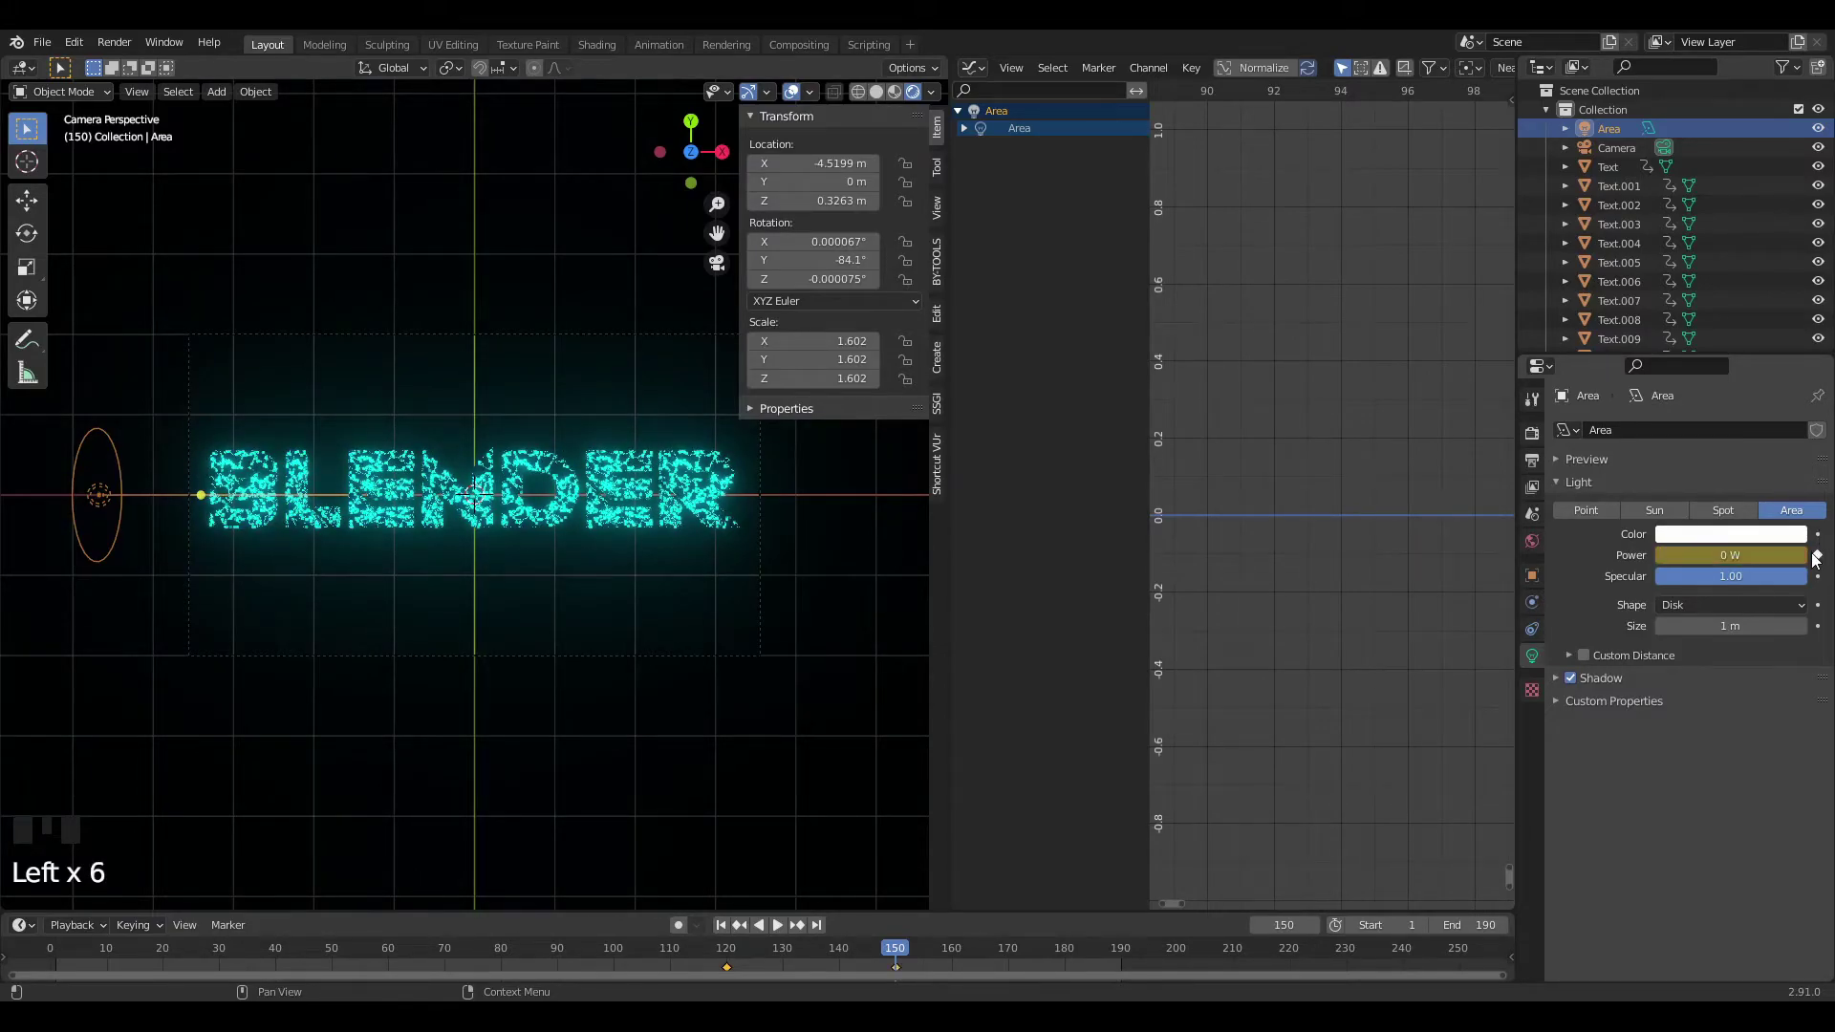
Preview the light fade in an enlarged 3D view, then start editing the render output path.
{"action": "left_click", "coordinate": [67, 948]}
{"action": "key", "text": "space"}
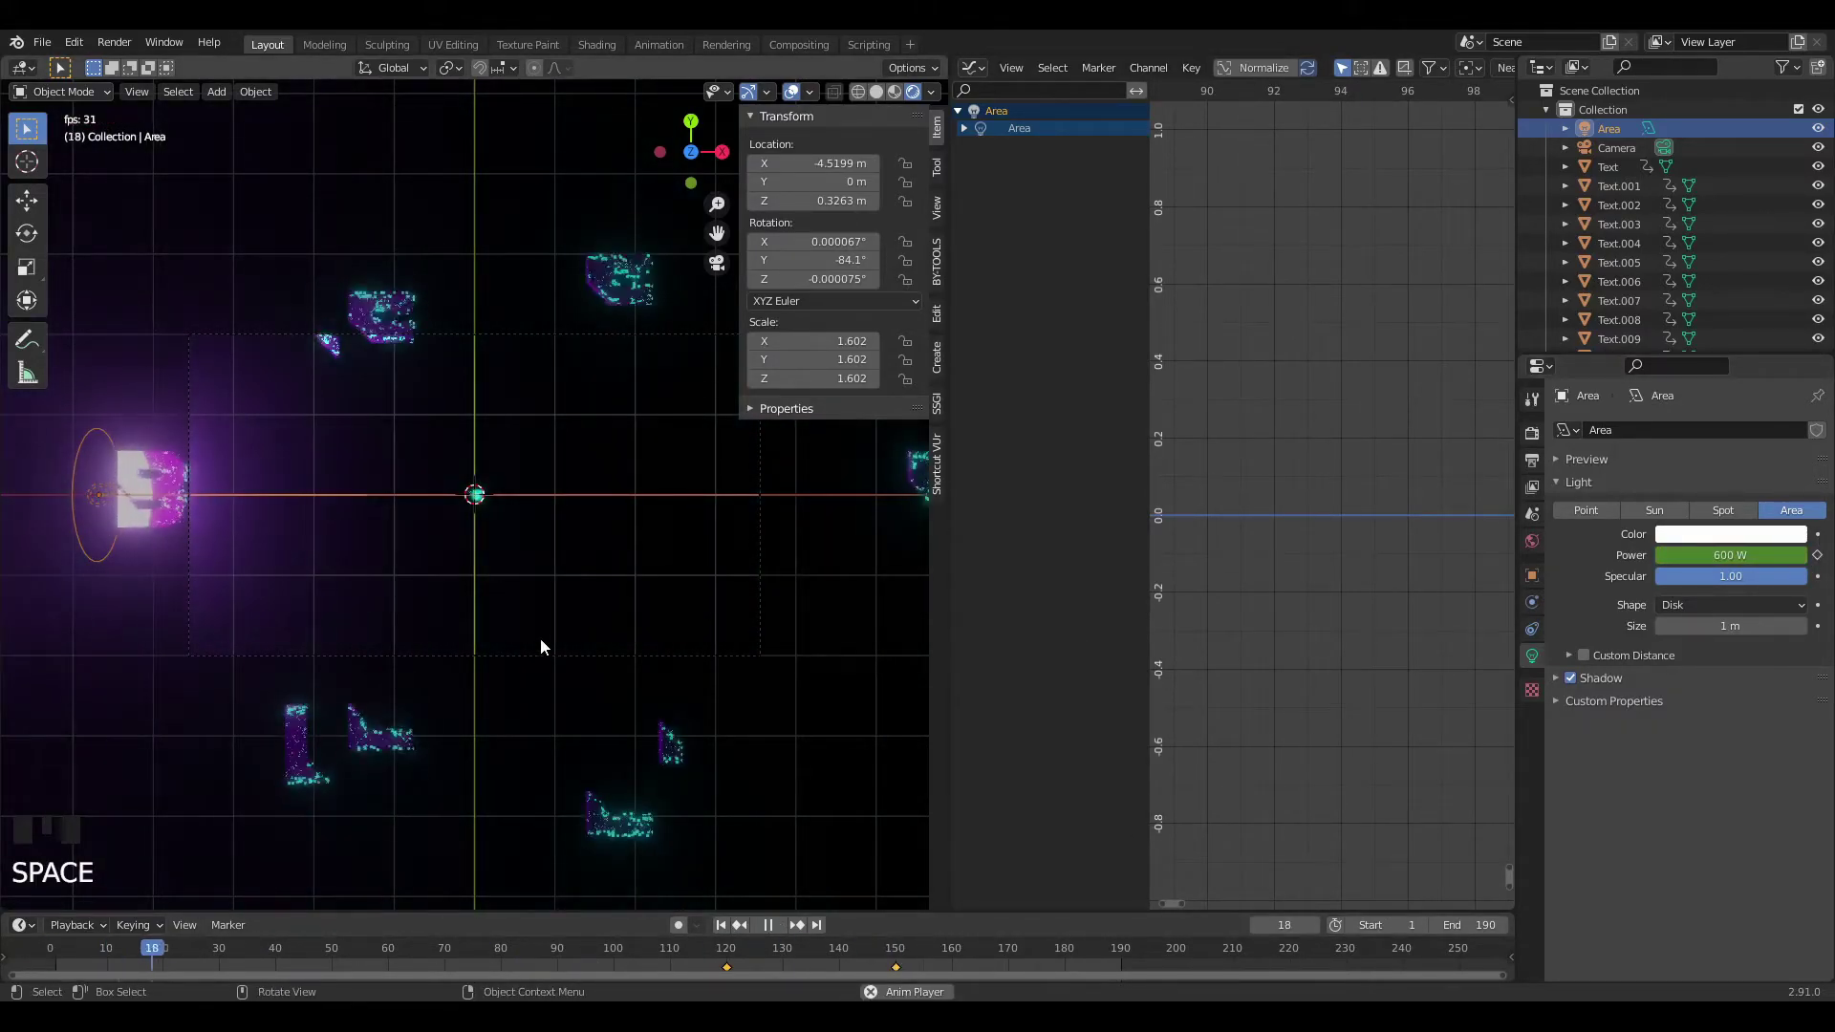
{"action": "scroll", "coordinate": [663, 598], "scroll_direction": "up", "scroll_amount": 2}
{"action": "left_click_drag", "start_coordinate": [927, 67], "coordinate": [1147, 287]}
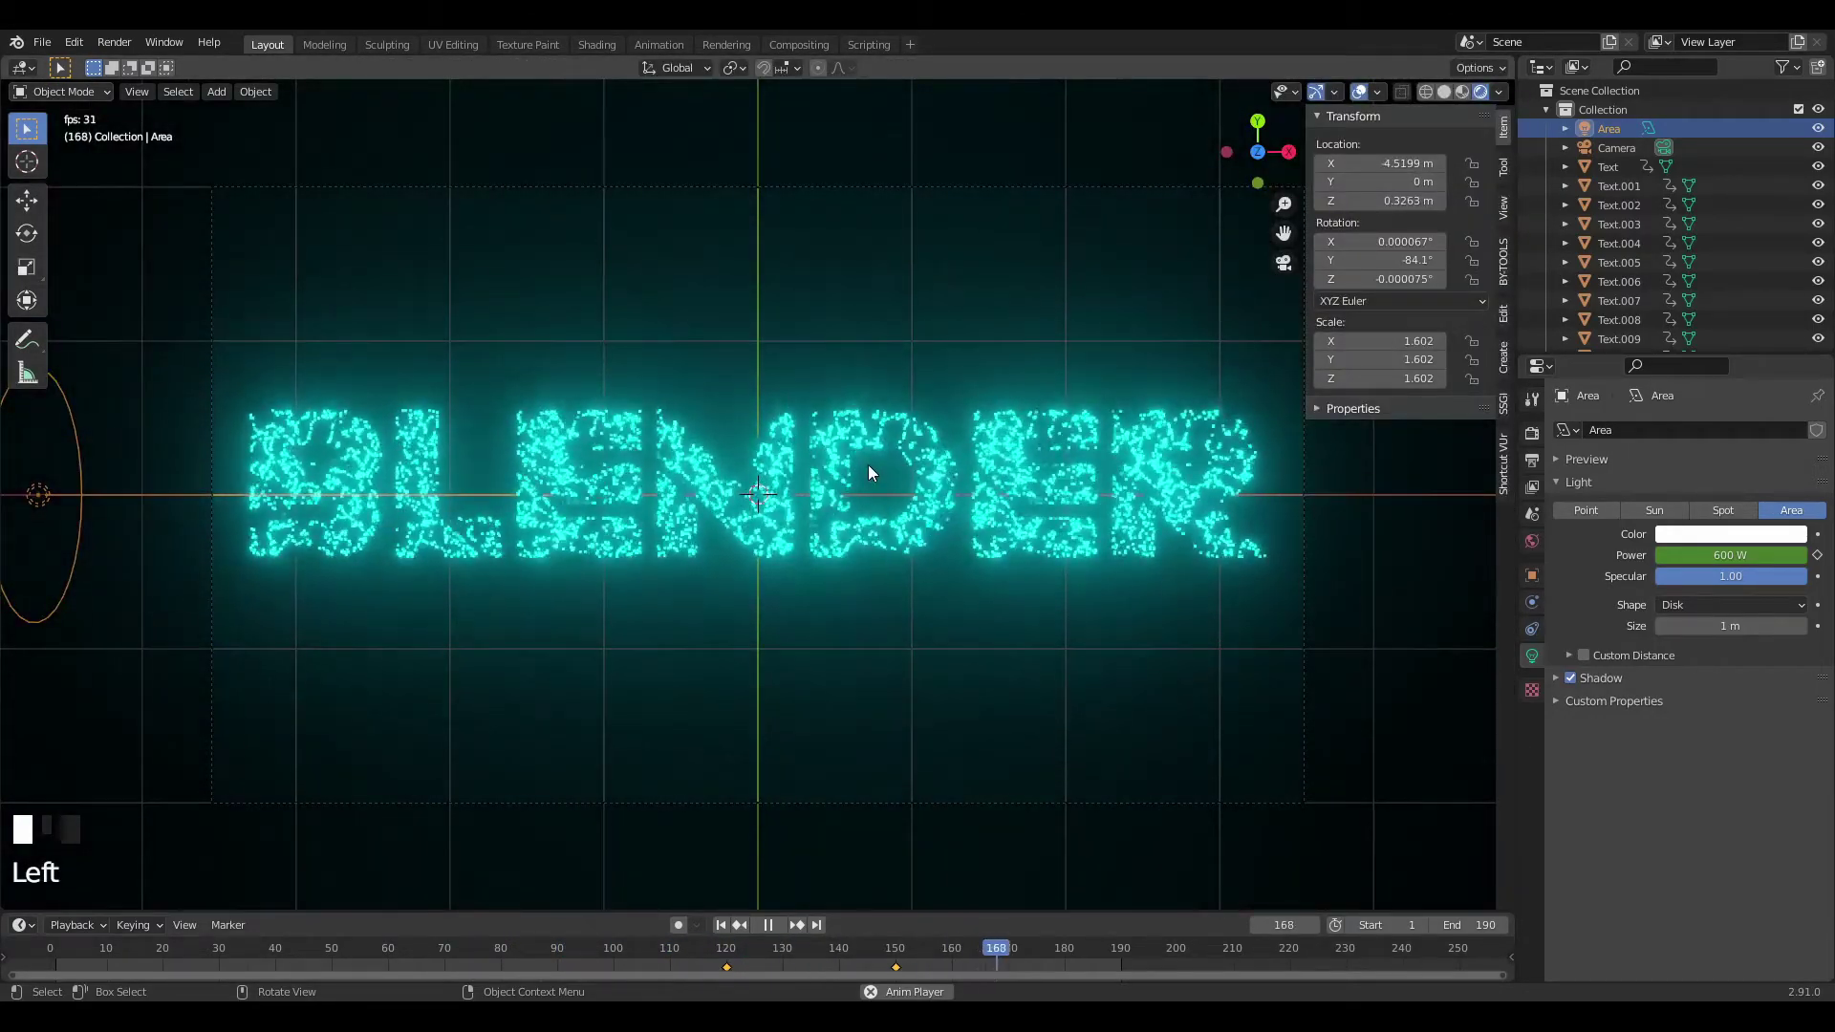
{"action": "key", "text": "space"}
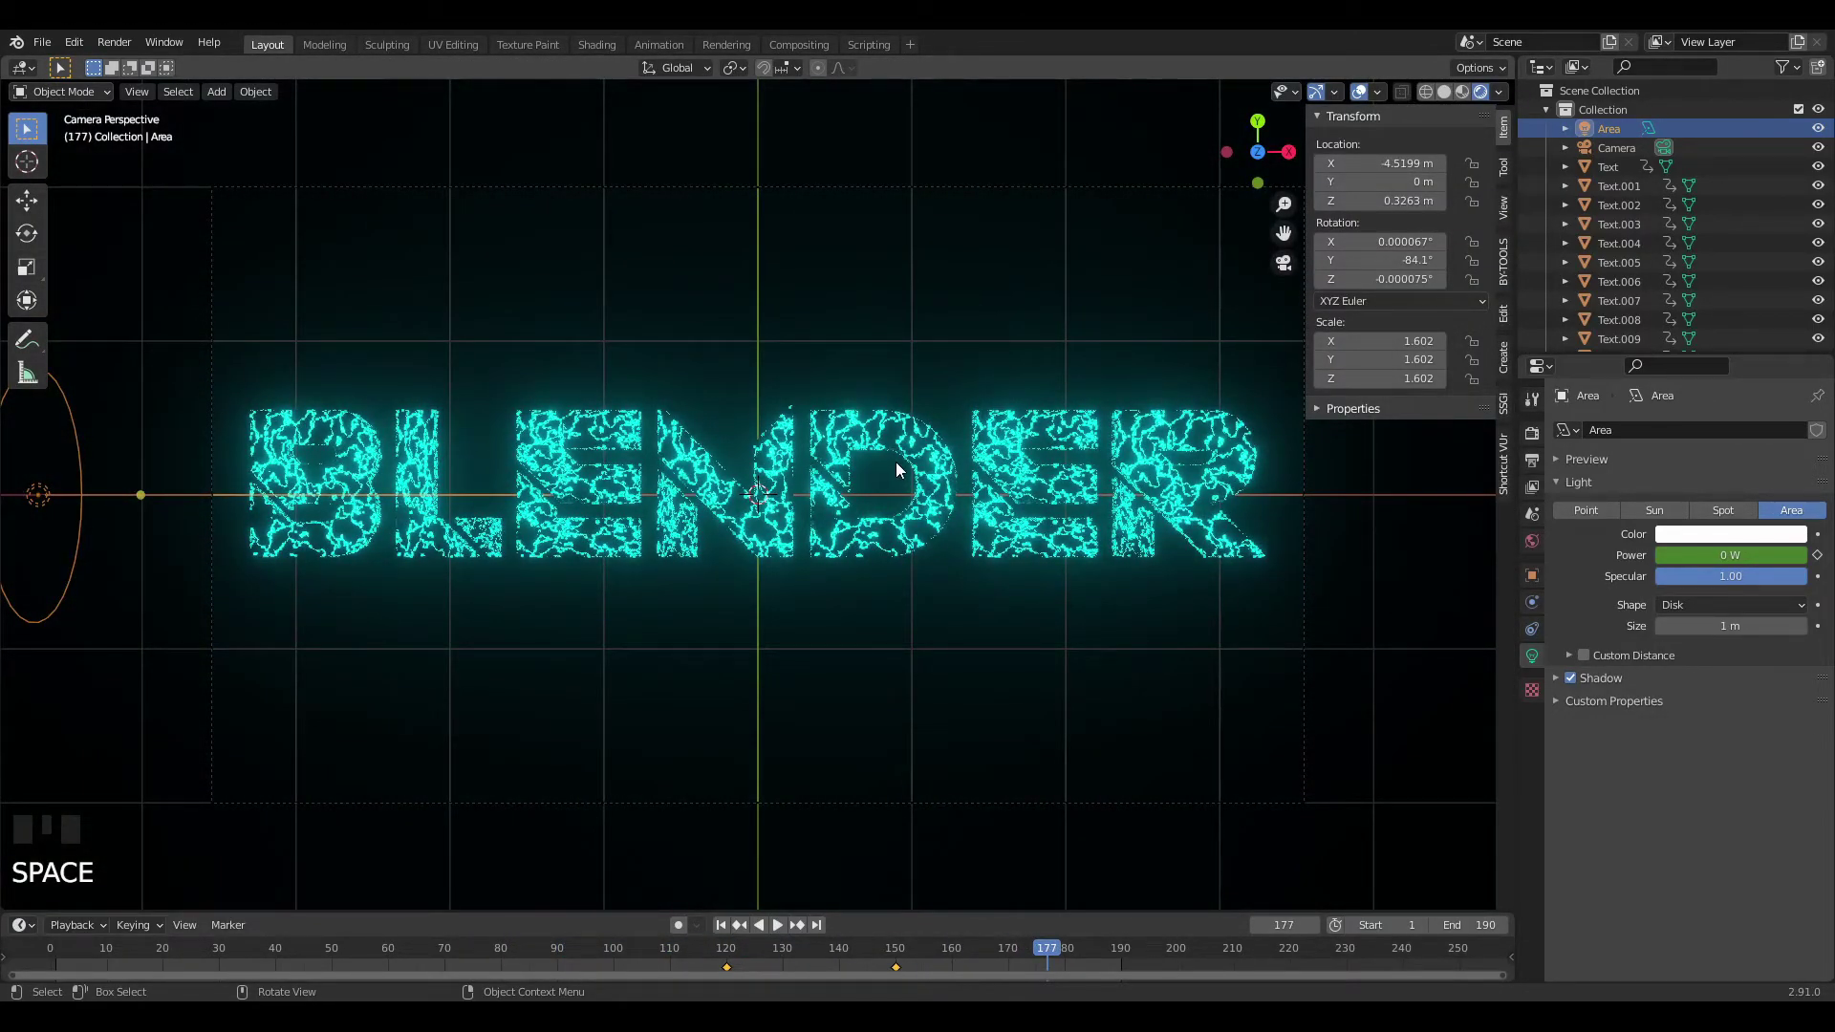
{"action": "left_click", "coordinate": [1532, 461]}
{"action": "left_click", "coordinate": [1743, 767]}
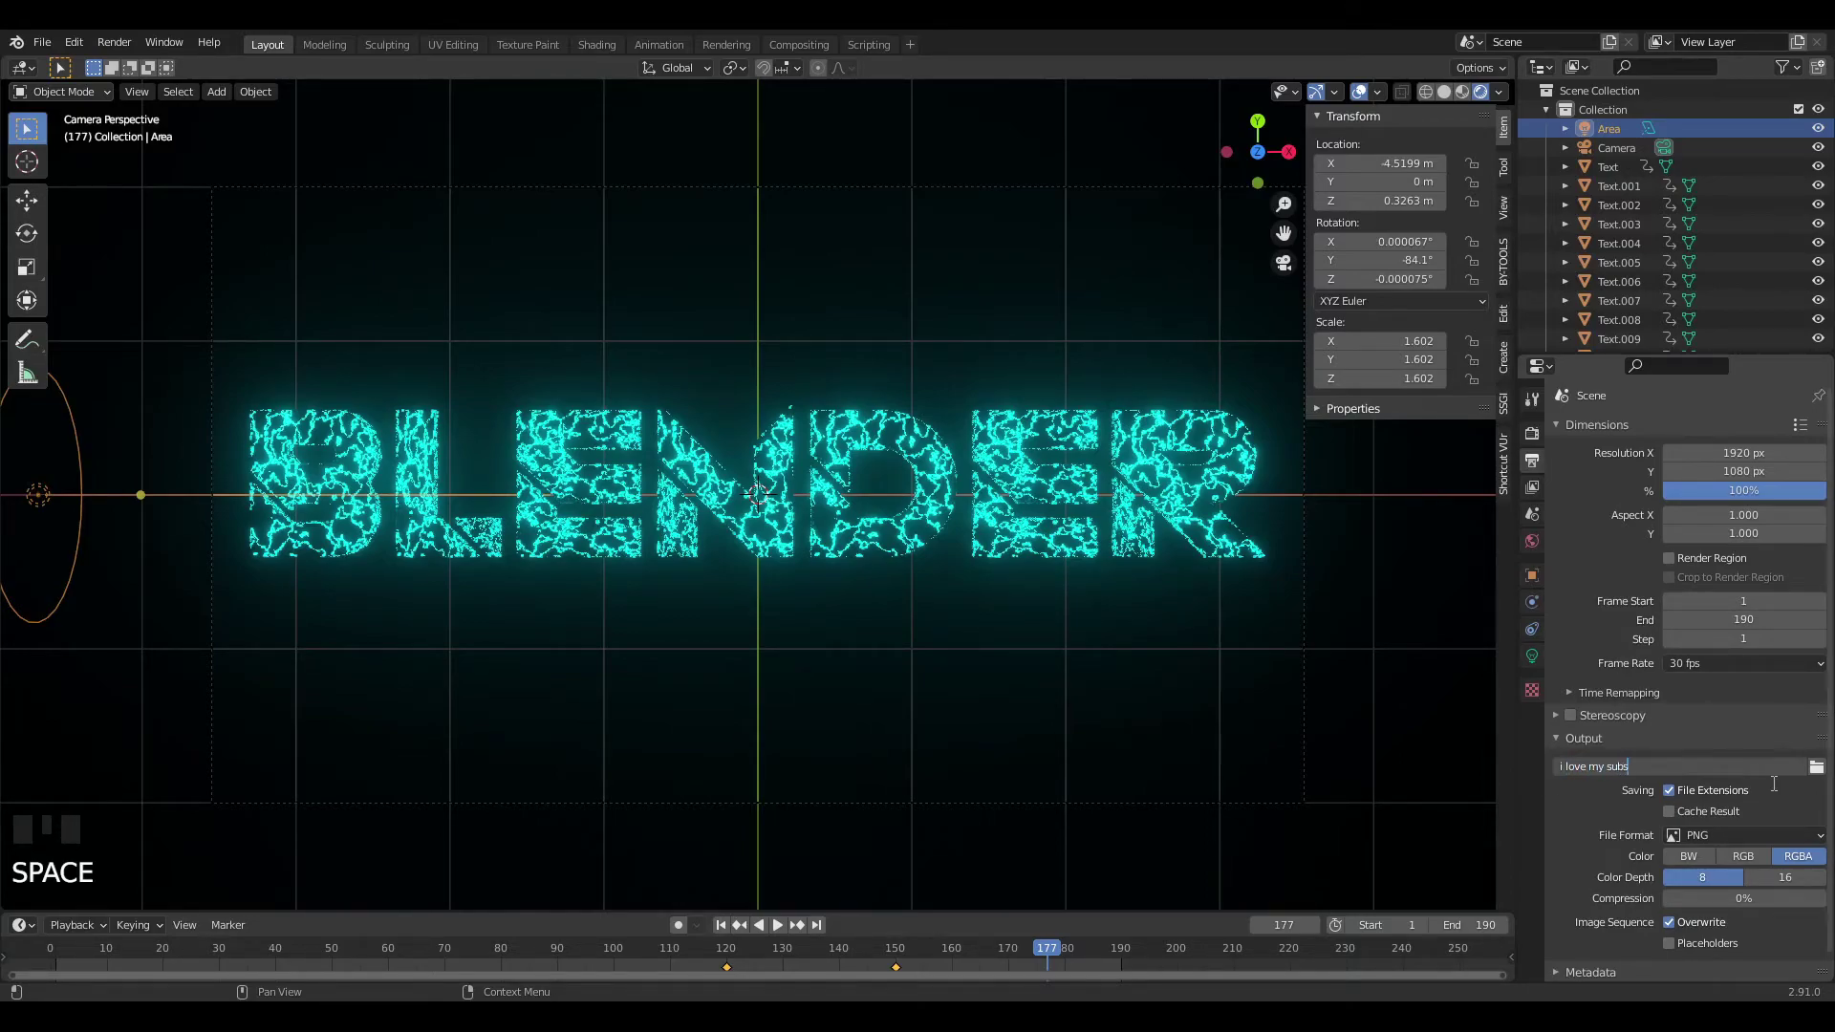
Confirm the 'i love my subs' path and output FFmpeg video, MPEG-4 container, Perceptually lossless quality.
{"action": "left_click", "coordinate": [1683, 831]}
{"action": "left_click", "coordinate": [1683, 833]}
{"action": "left_click", "coordinate": [1688, 759]}
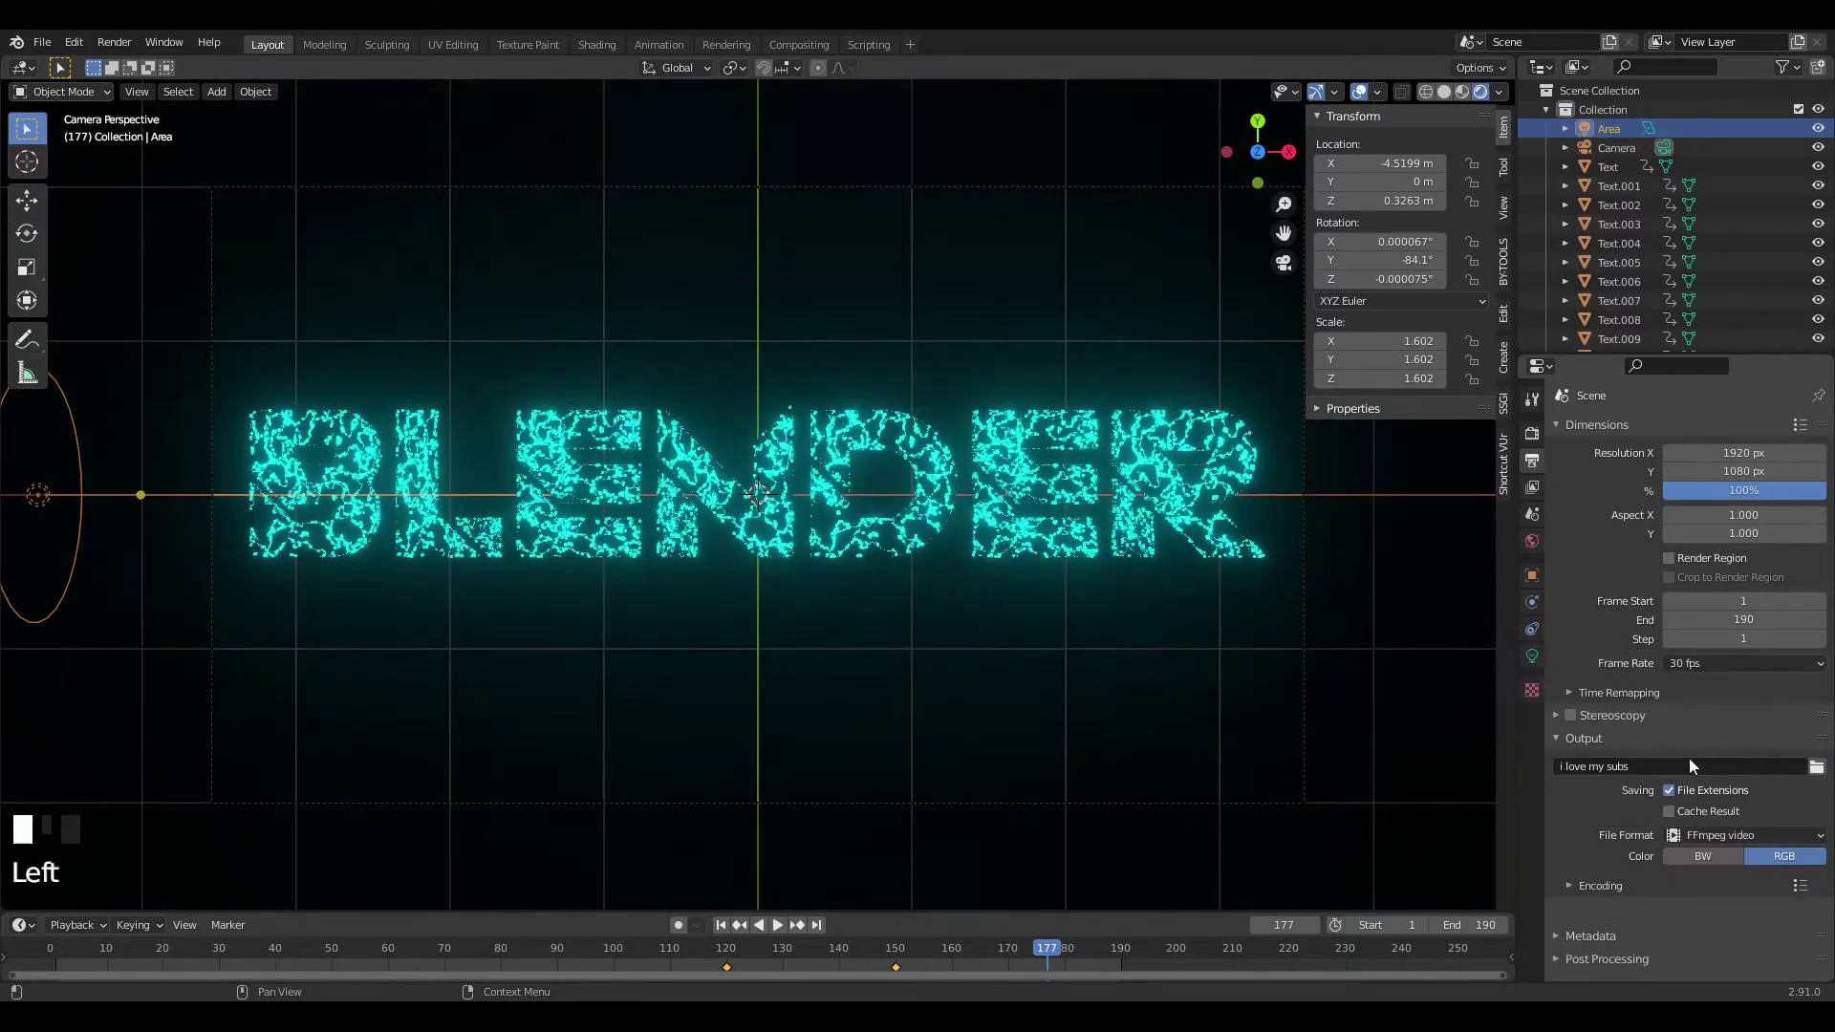
{"action": "left_click", "coordinate": [1590, 884]}
{"action": "scroll", "coordinate": [1590, 881], "scroll_direction": "down", "scroll_amount": 2}
{"action": "left_click", "coordinate": [1756, 836]}
{"action": "left_click", "coordinate": [1739, 772]}
{"action": "left_click", "coordinate": [1694, 942]}
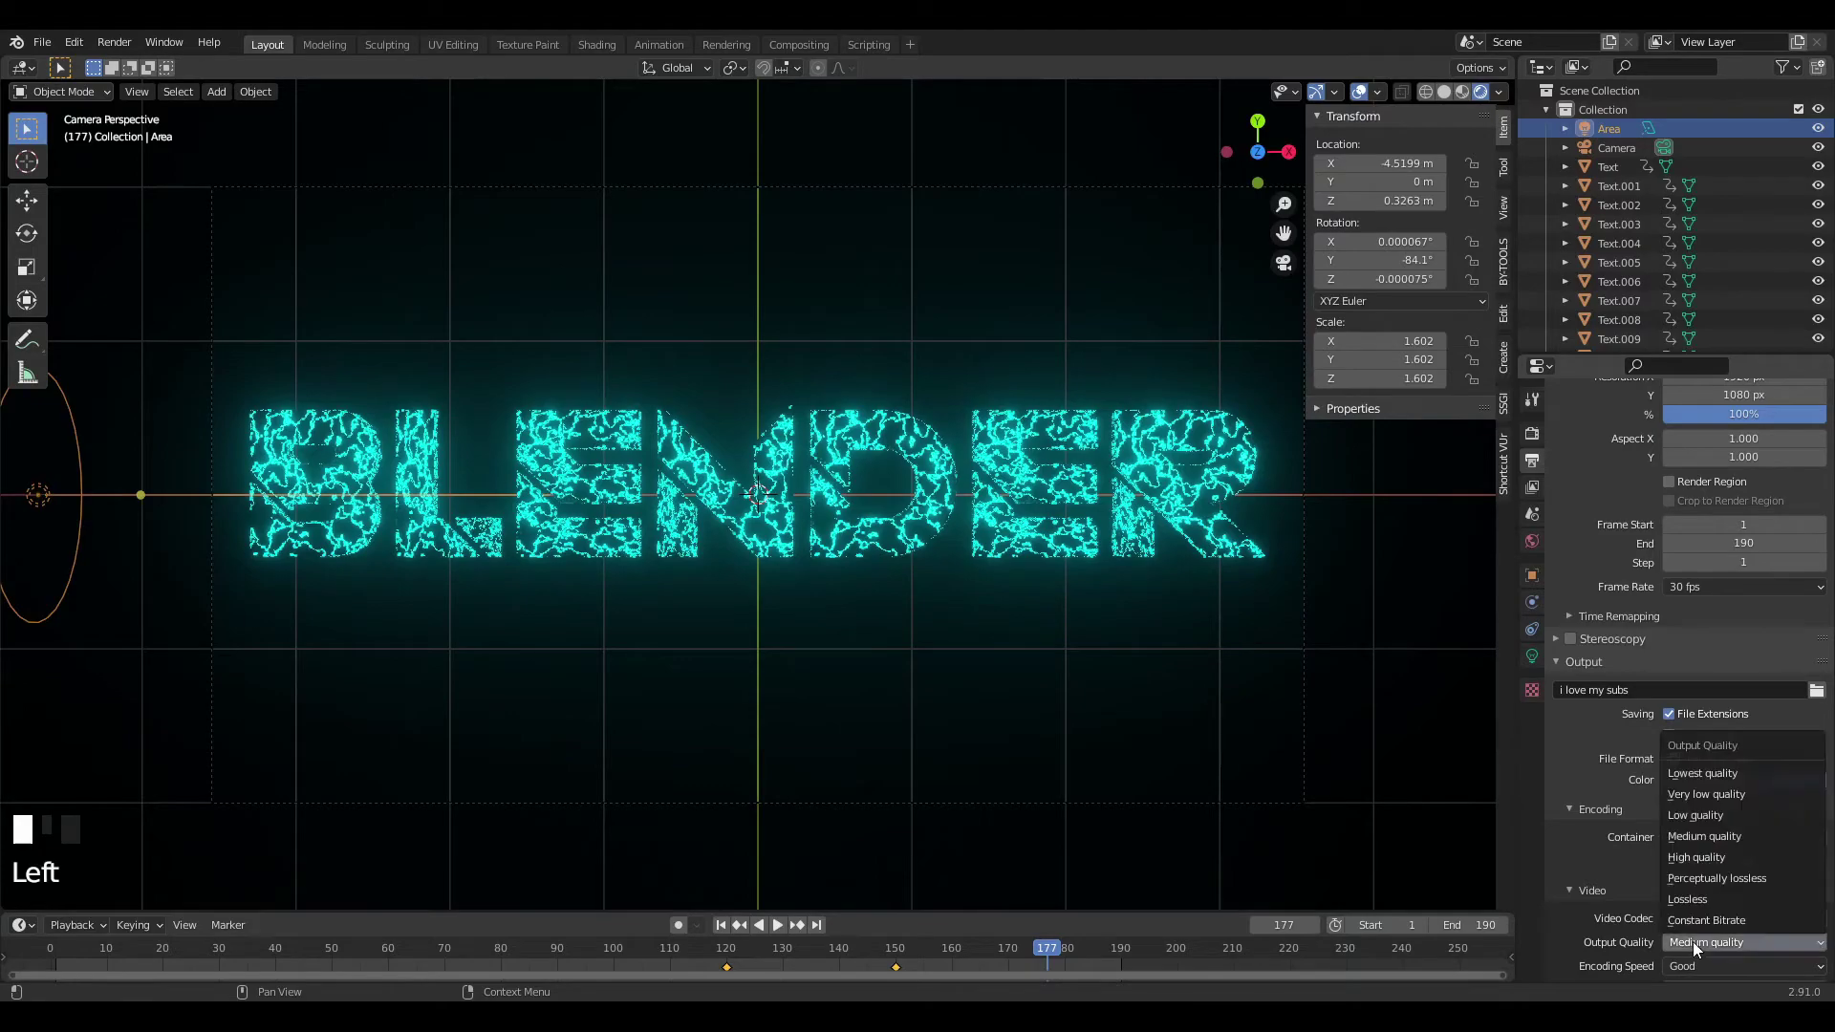
{"action": "left_click", "coordinate": [1720, 877]}
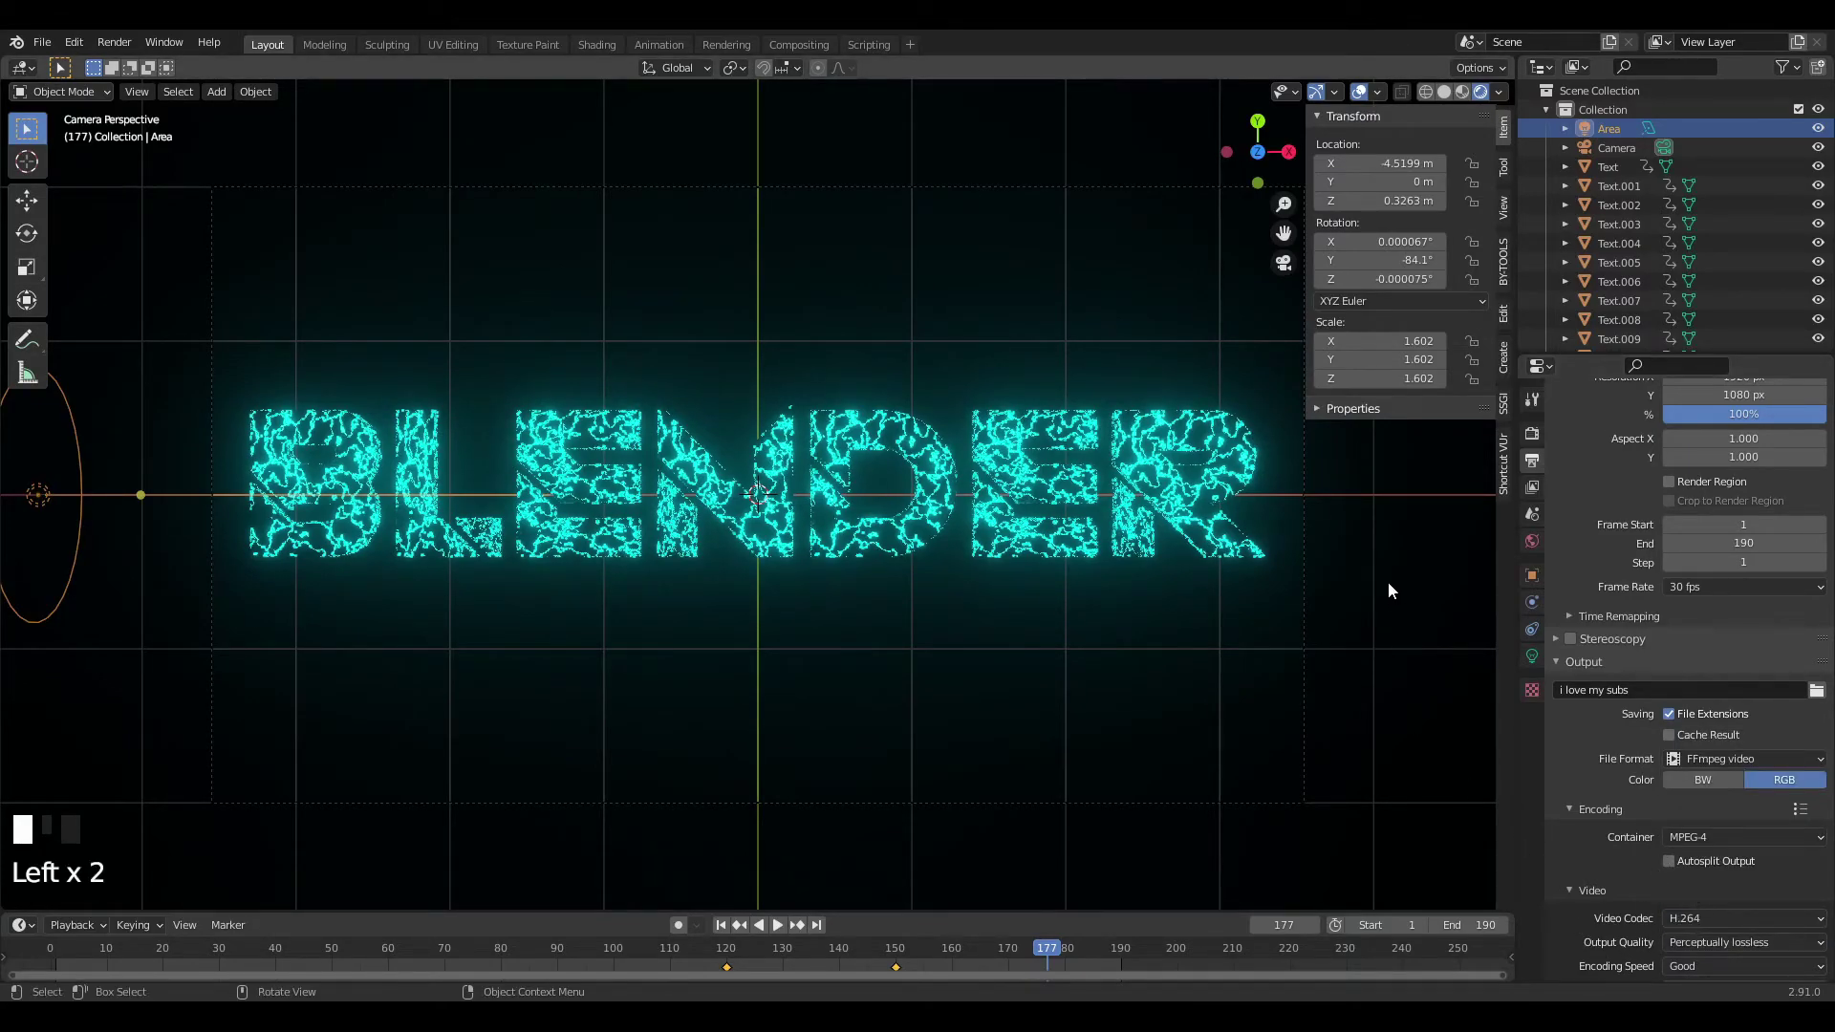
{"action": "scroll", "coordinate": [1292, 784], "scroll_direction": "down", "scroll_amount": 1}
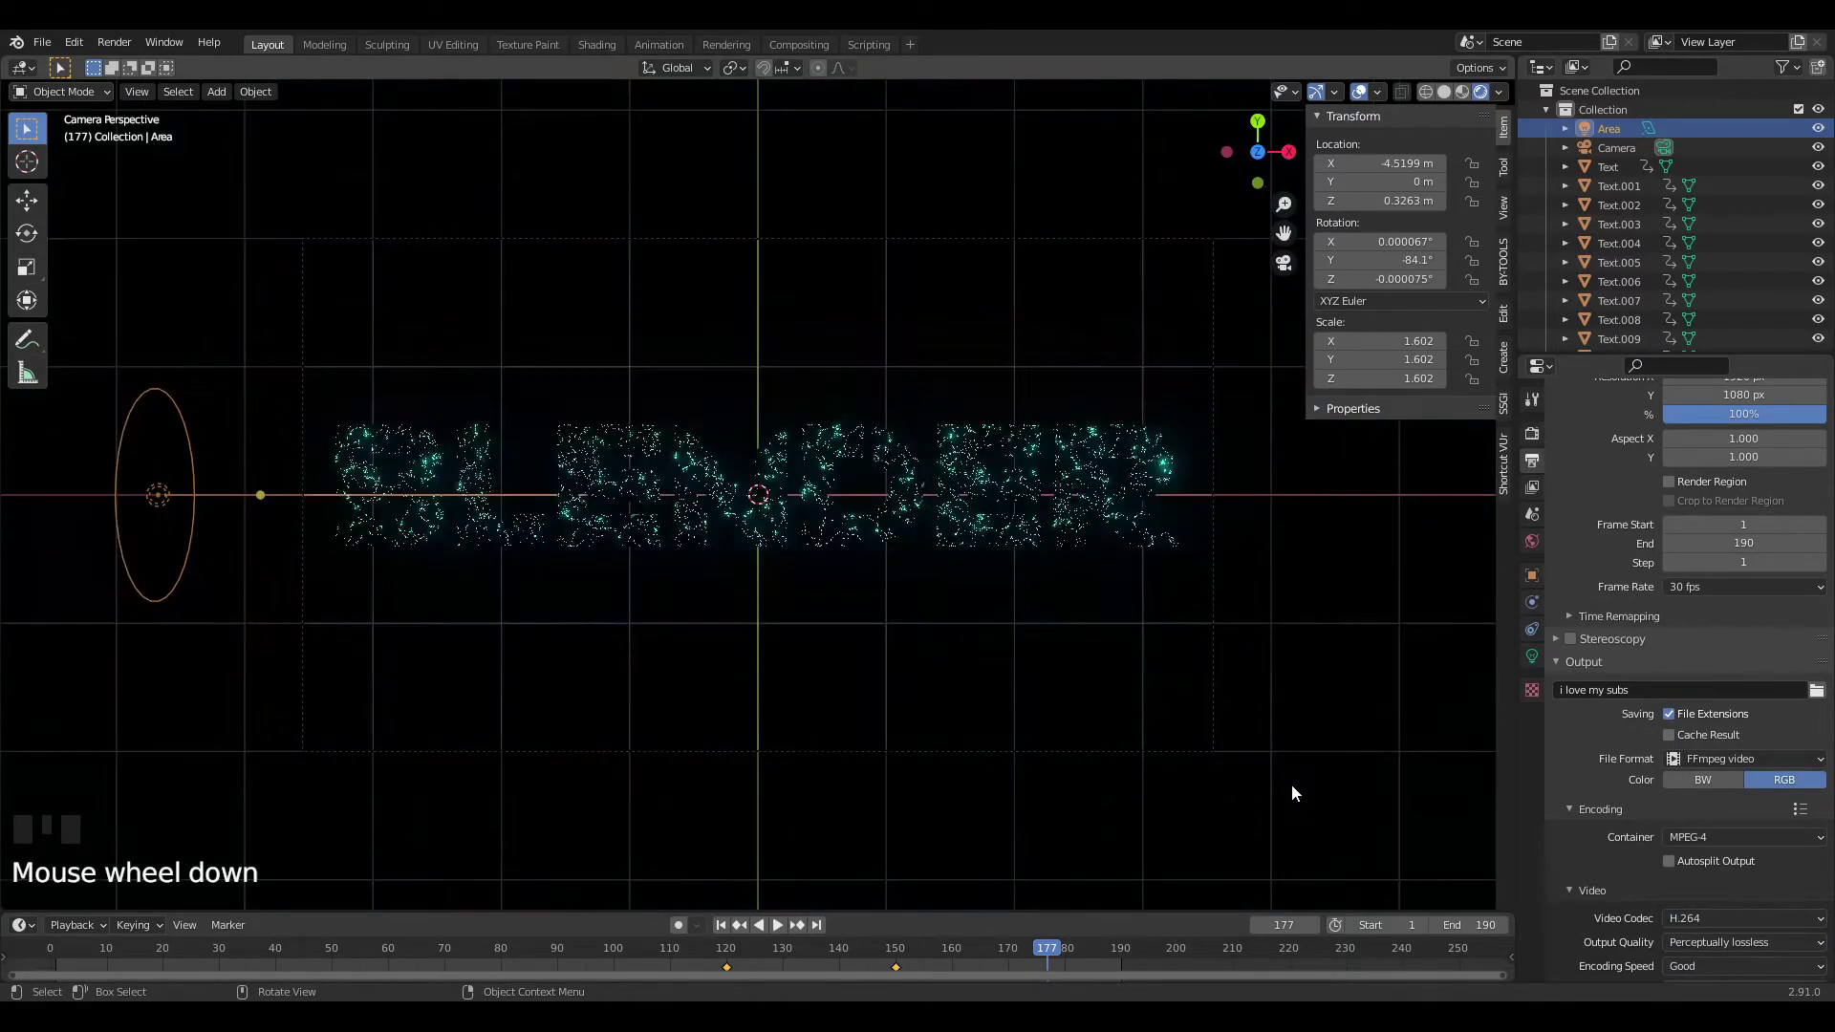